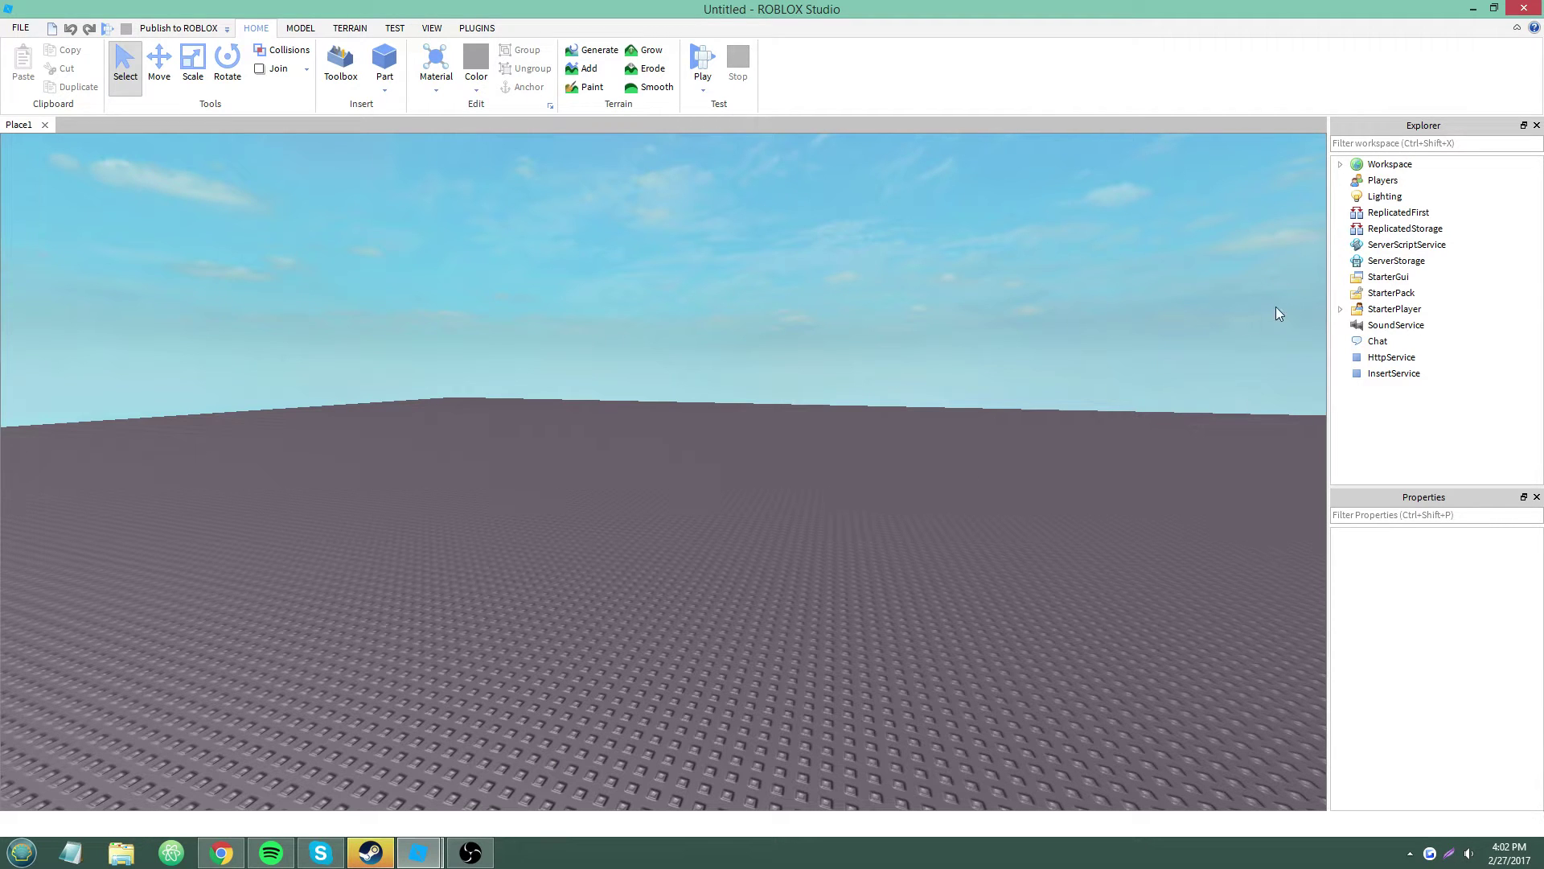
# Step: Insert a ScreenGui into StarterGui and add a Frame inside it
pyautogui.rightClick(1389, 277)
pyautogui.moveTo(1388, 547)
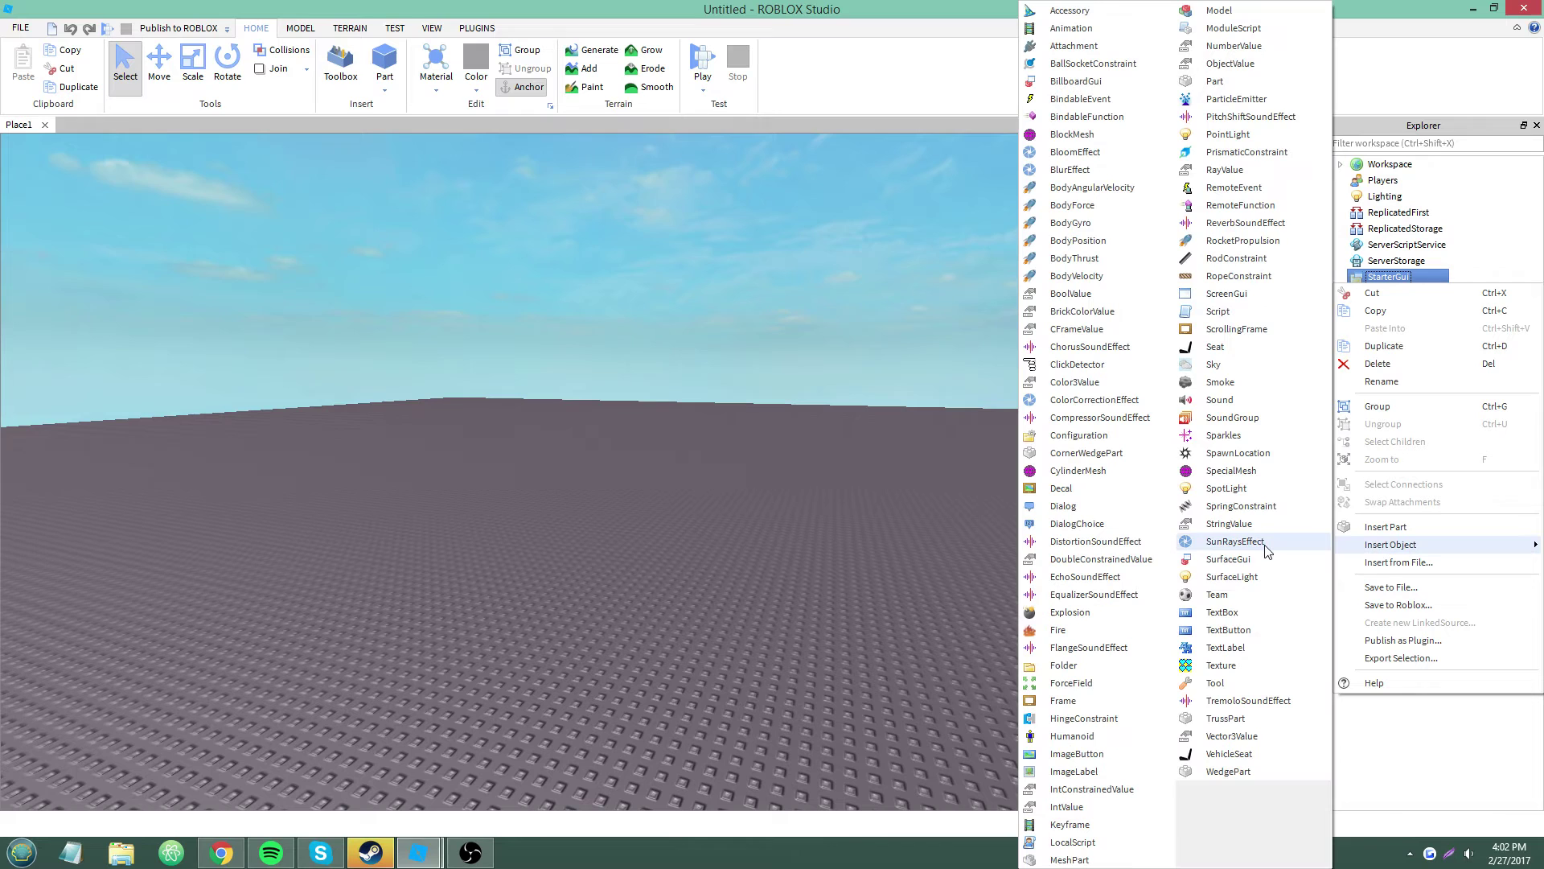
pyautogui.click(1239, 295)
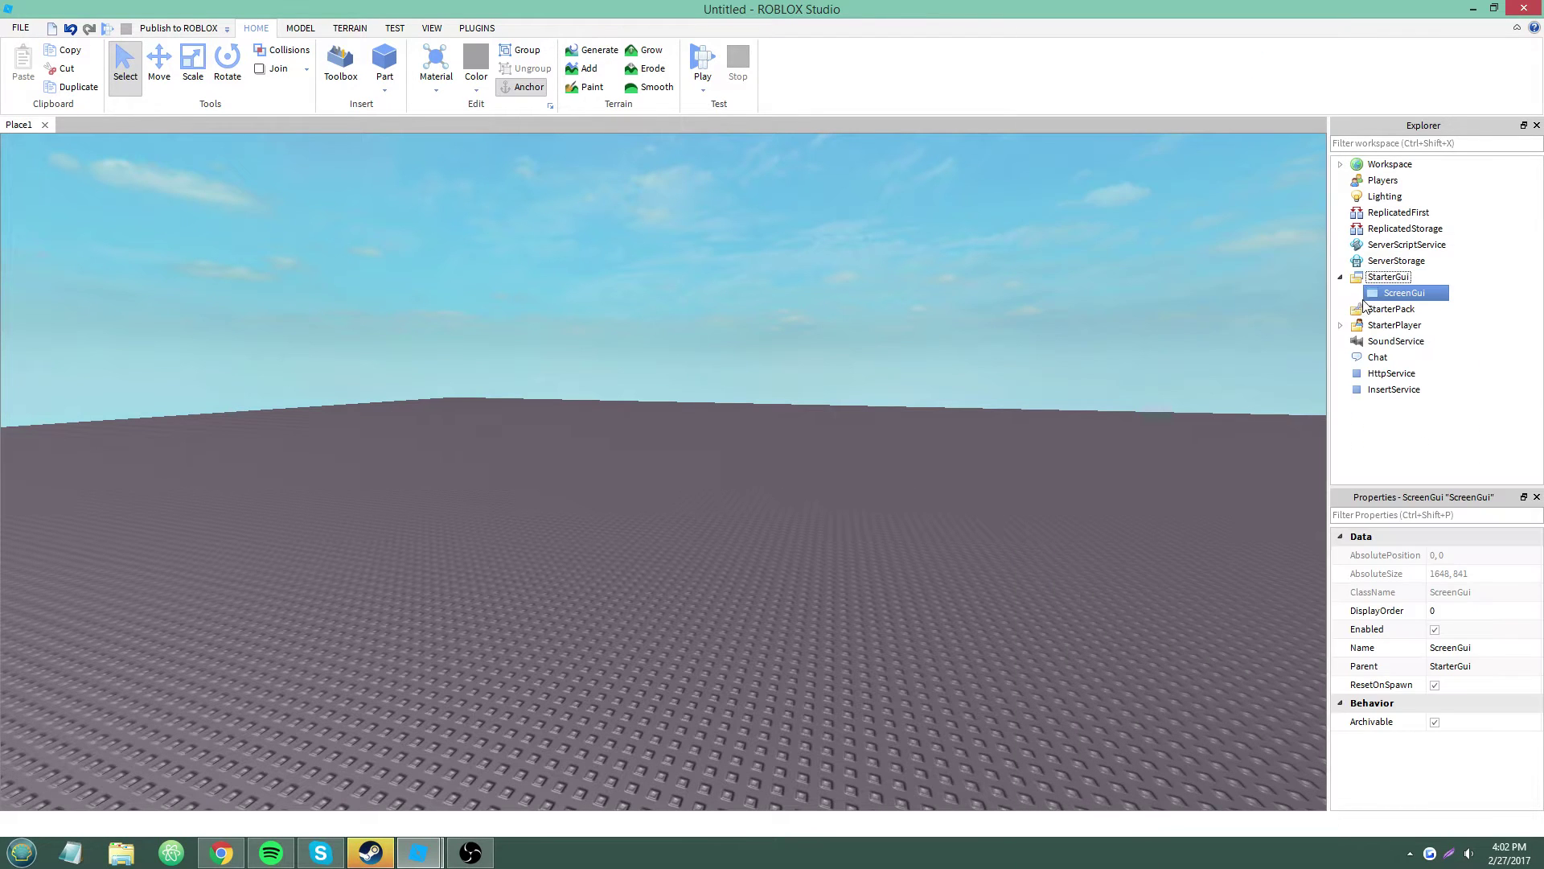
pyautogui.rightClick(1388, 293)
pyautogui.moveTo(1400, 560)
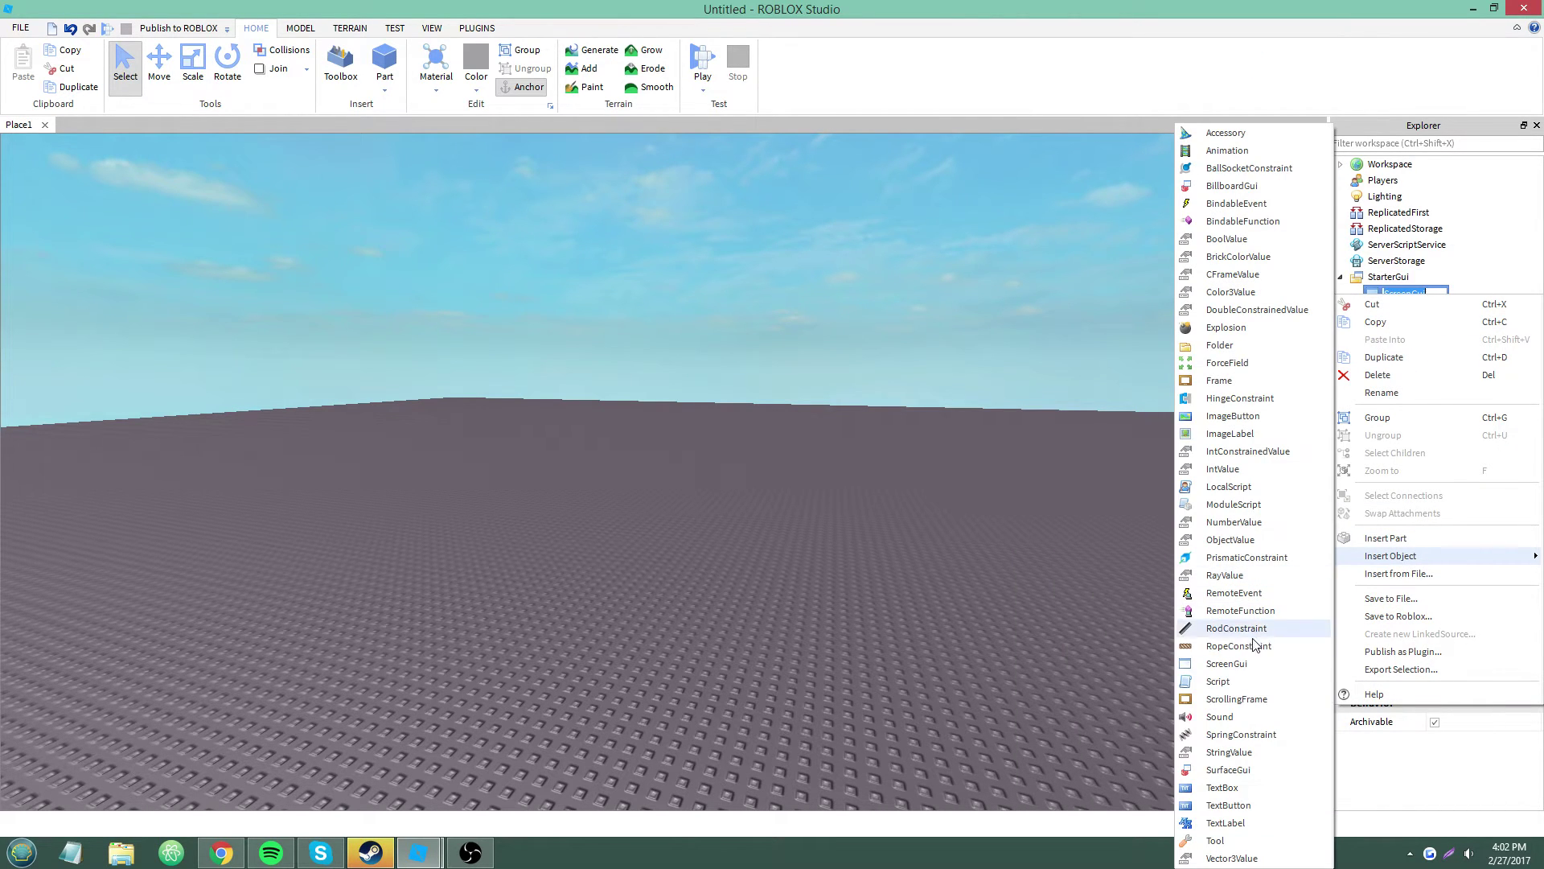
pyautogui.click(1252, 382)
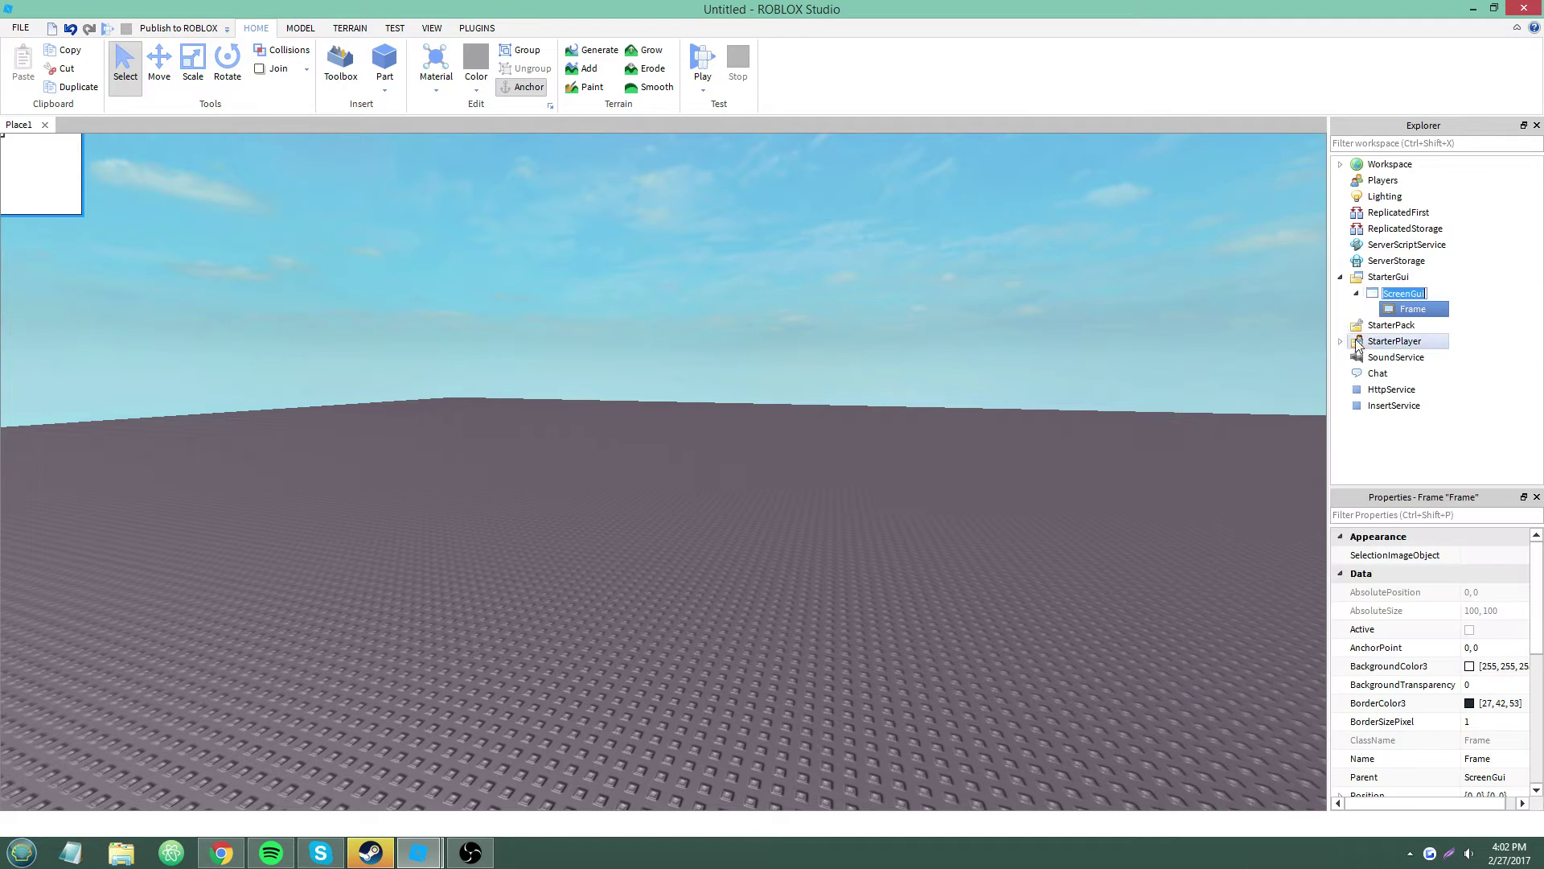
pyautogui.click(1475, 324)
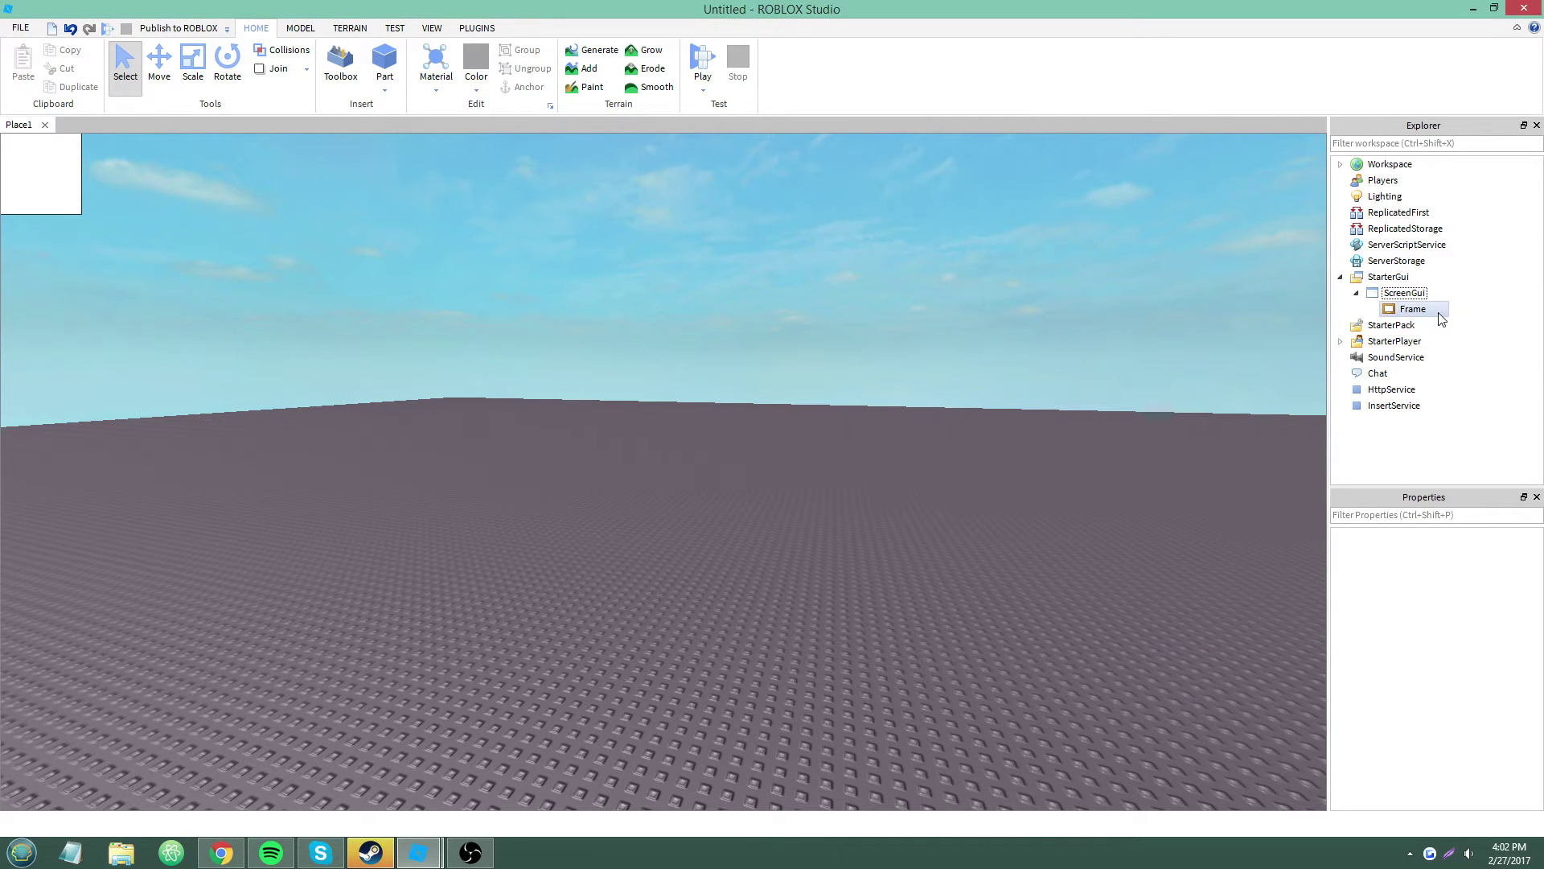
# Step: Set the Frame's background transparency to 0.5
pyautogui.click(1415, 309)
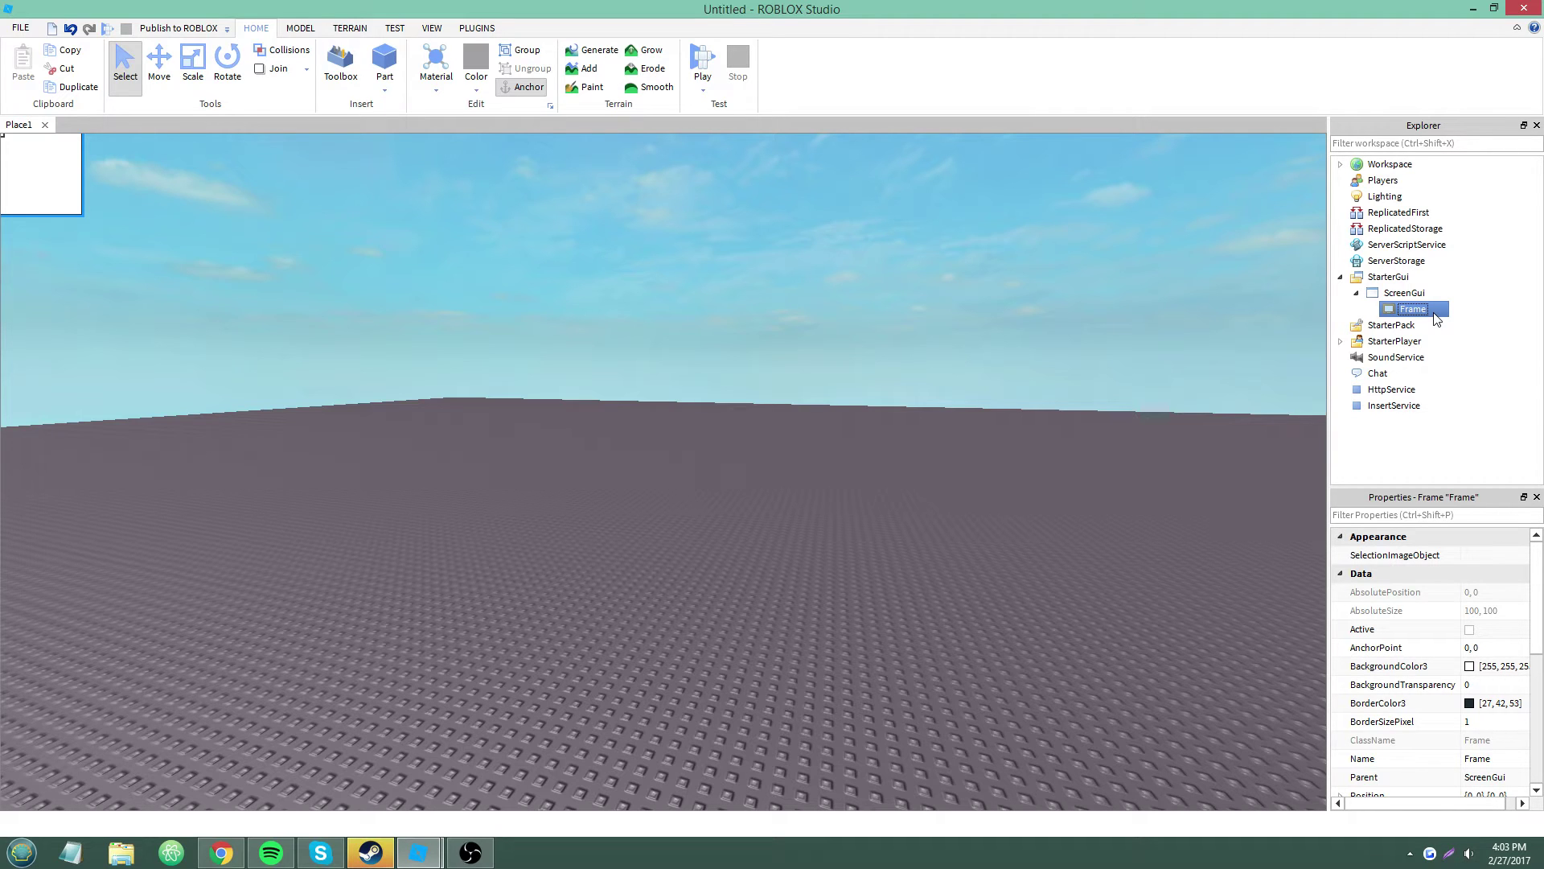
pyautogui.scroll(-2, 1431, 643)
pyautogui.click(1479, 572)
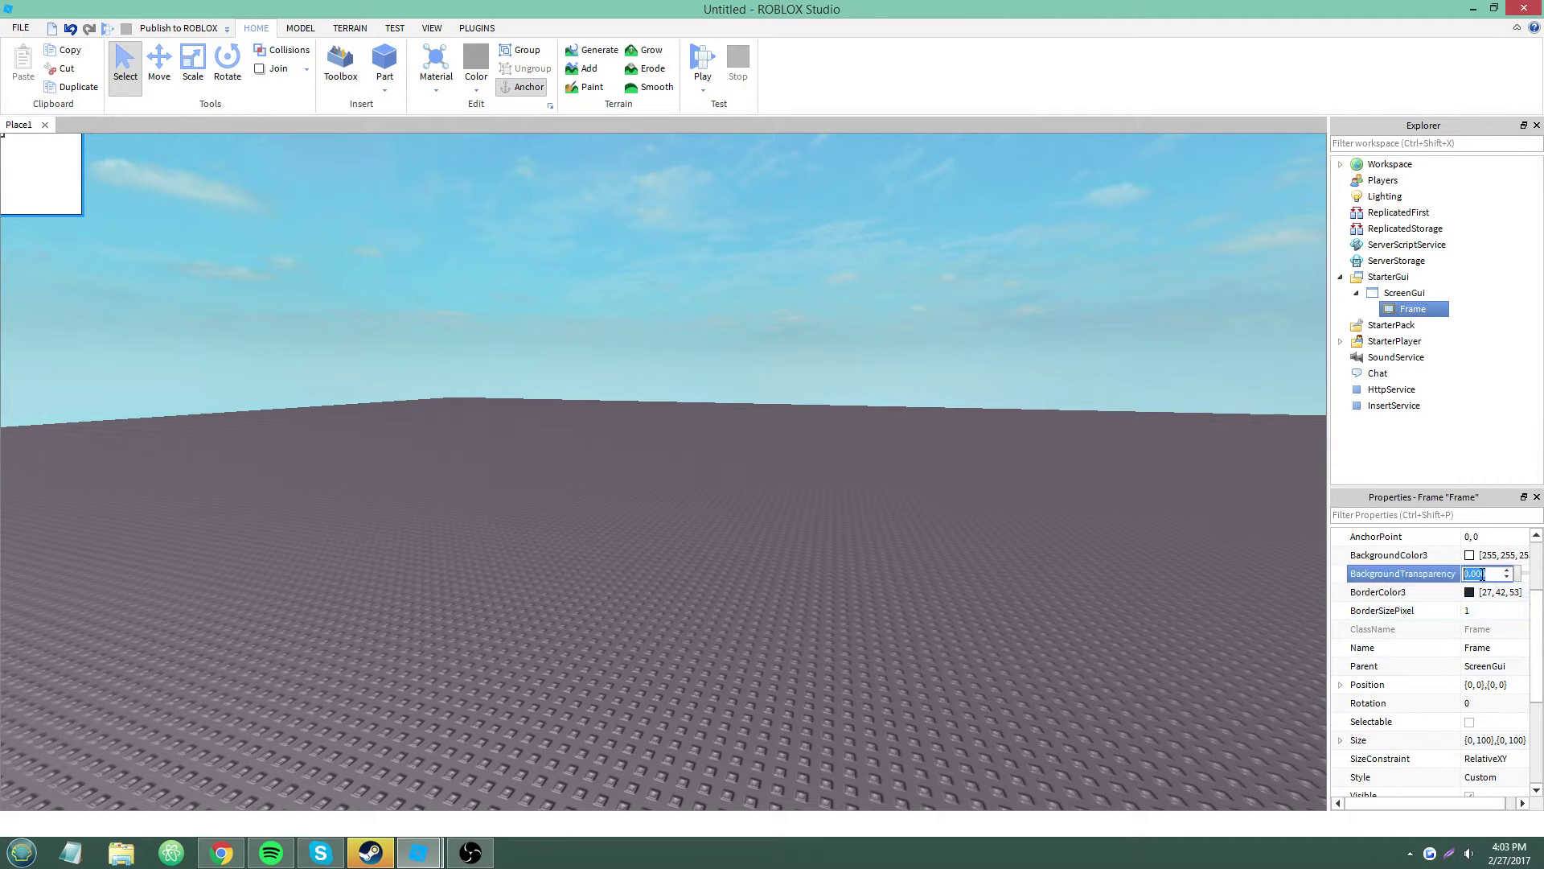
pyautogui.write('.5')
pyautogui.press('Return')
# Step: Set the Frame's size to {0.5, 0},{0.7, 0}
pyautogui.doubleClick(1469, 740)
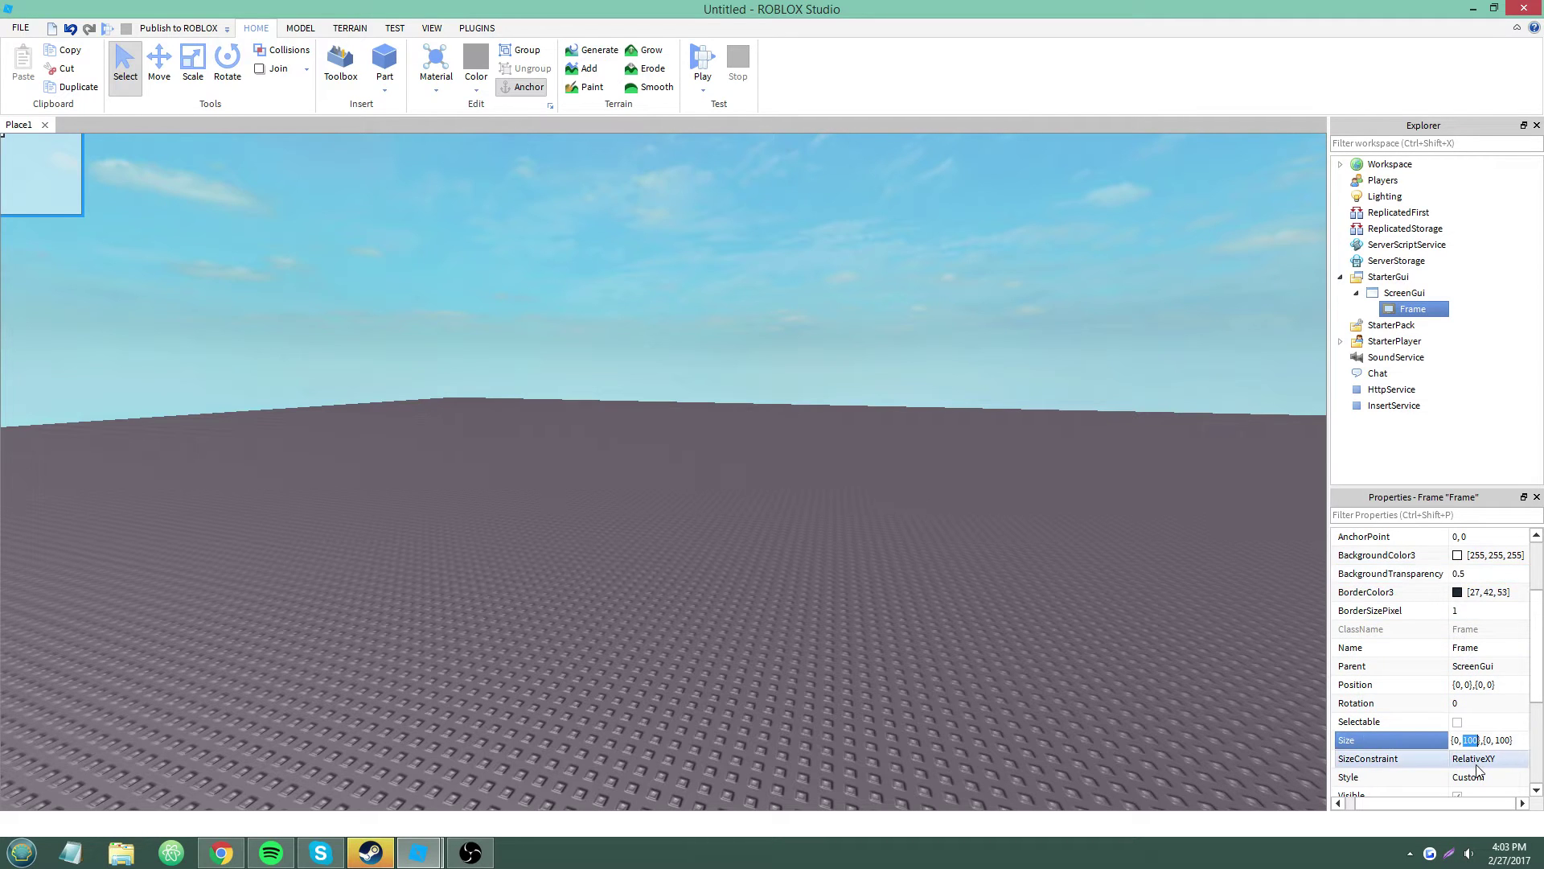
pyautogui.press('BackSpace')
pyautogui.write('.5')
pyautogui.press('Return')
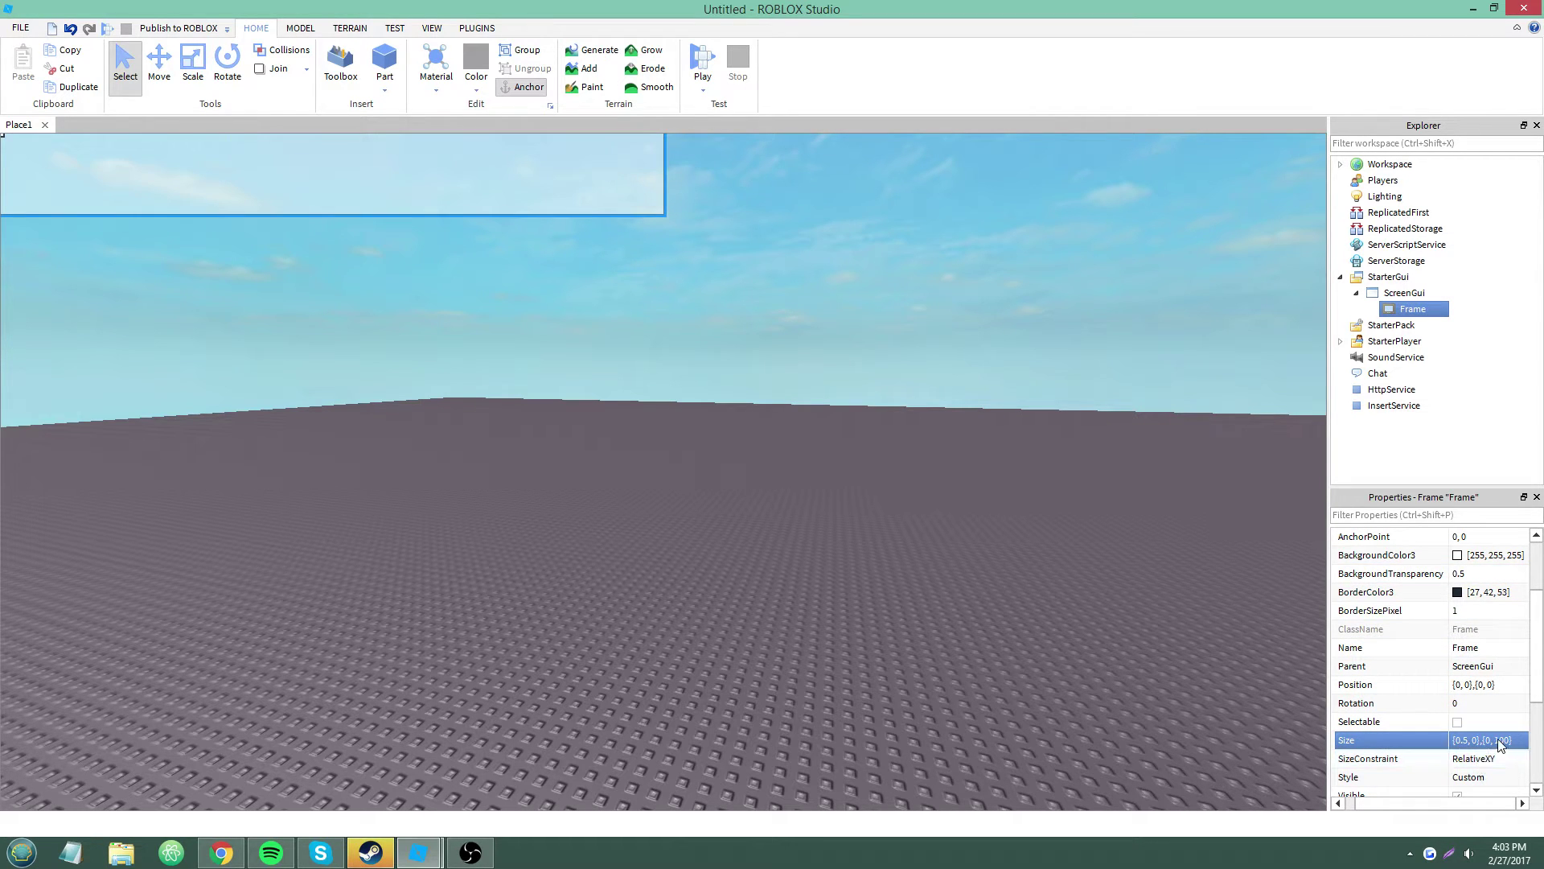
pyautogui.click(1496, 741)
pyautogui.press('BackSpace')
pyautogui.press('BackSpace')
pyautogui.press('BackSpace')
pyautogui.write('.7,')
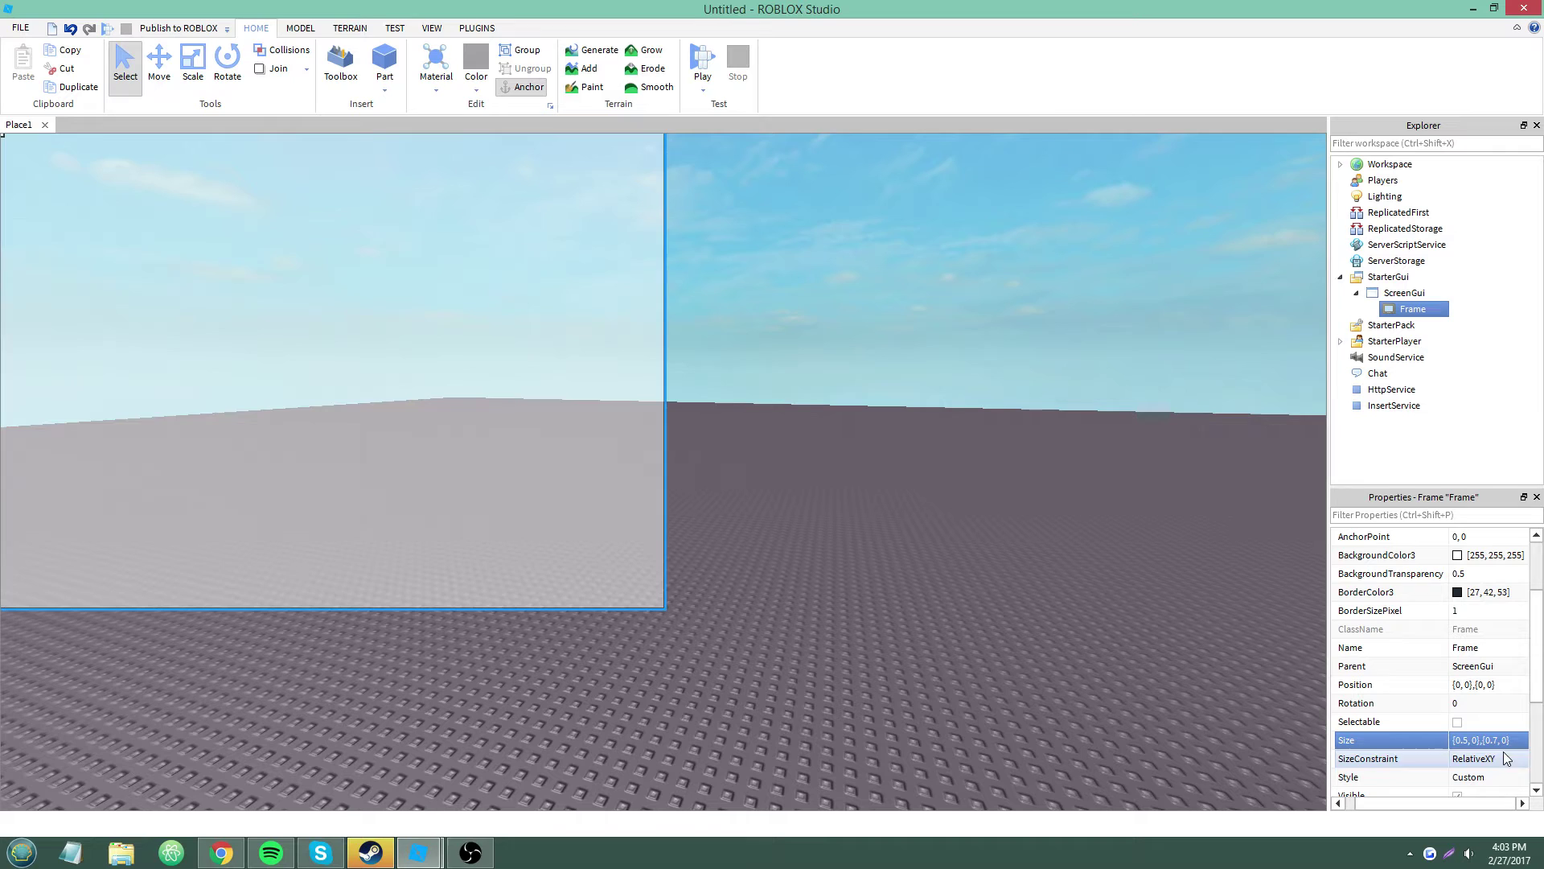
pyautogui.press('Return')
# Step: Set the horizontal scale of the Frame's size to 0.3
pyautogui.doubleClick(1469, 740)
pyautogui.write('3')
pyautogui.press('Return')
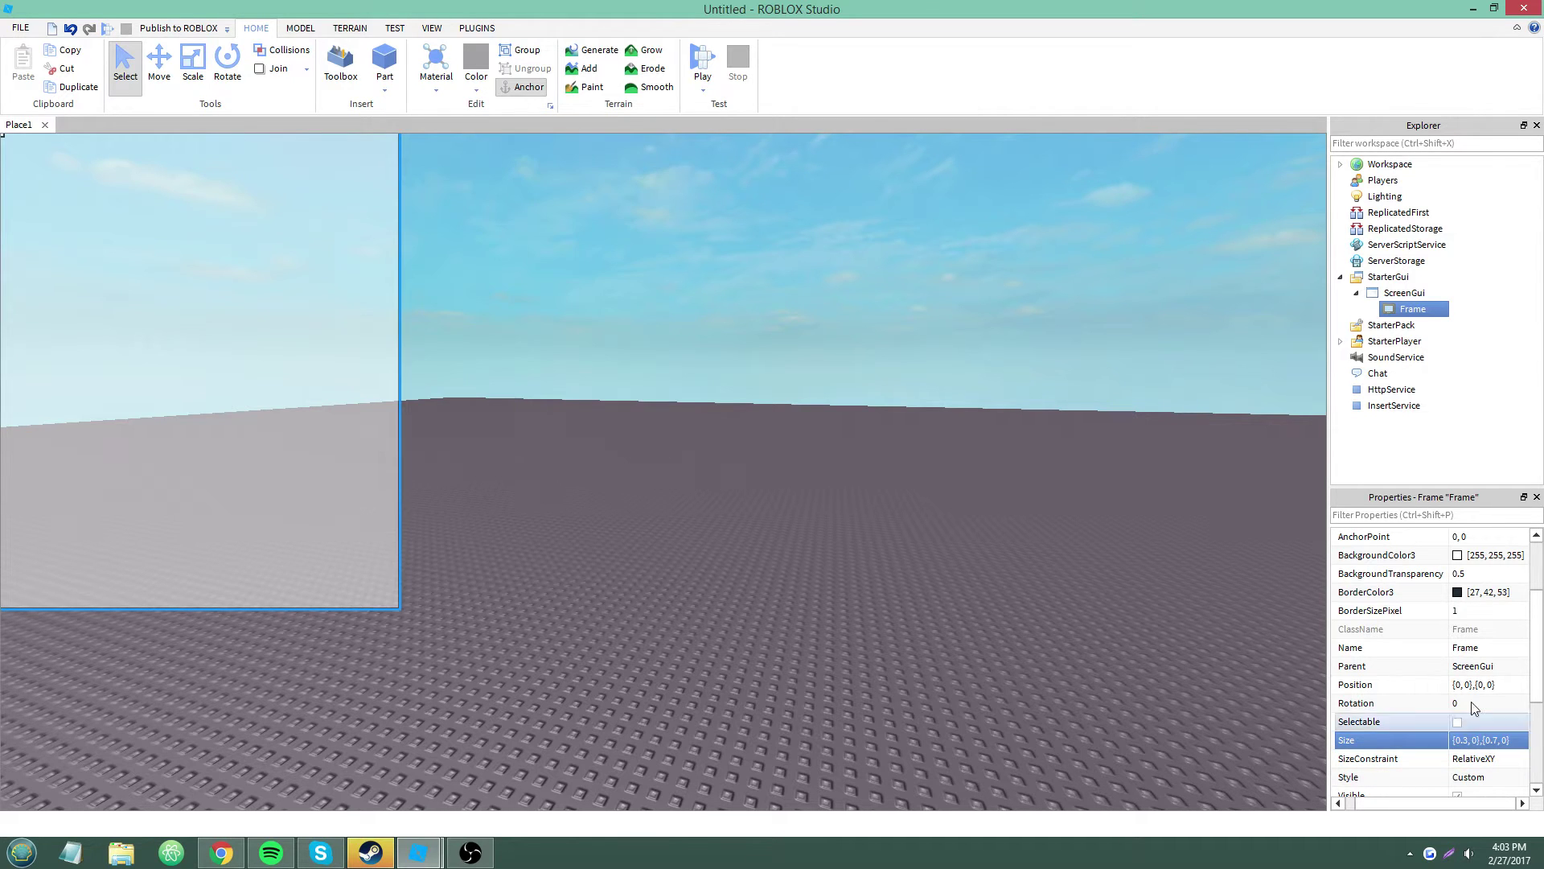
# Step: Set the Frame's position to {0.2, 0},{0.1, 0}
pyautogui.doubleClick(1469, 684)
pyautogui.write('.2')
pyautogui.press('Return')
pyautogui.doubleClick(1488, 684)
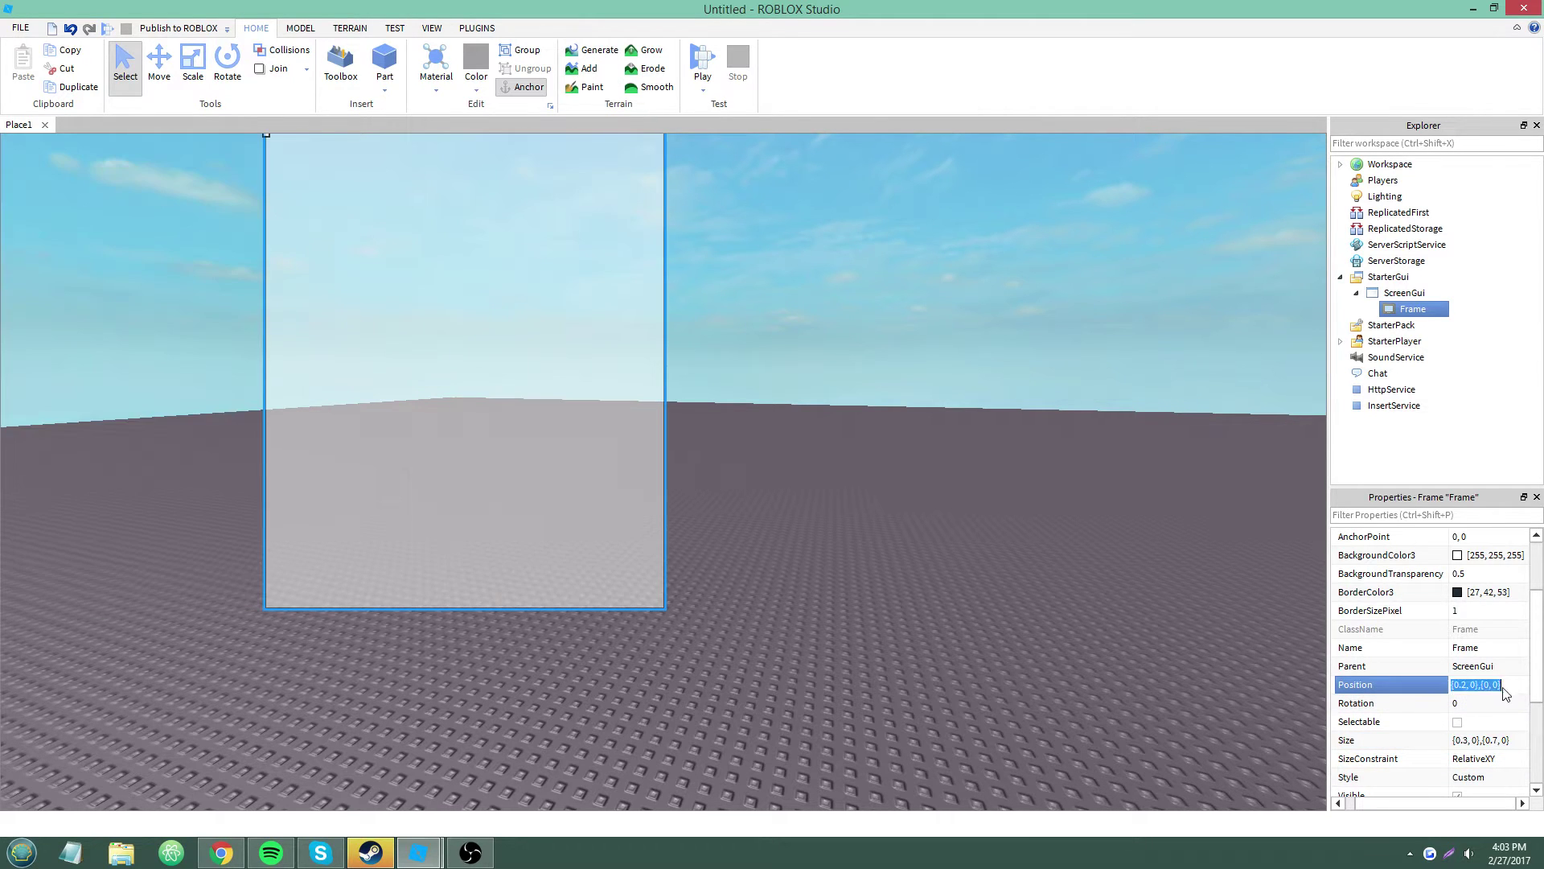
pyautogui.write('.1')
pyautogui.press('Return')
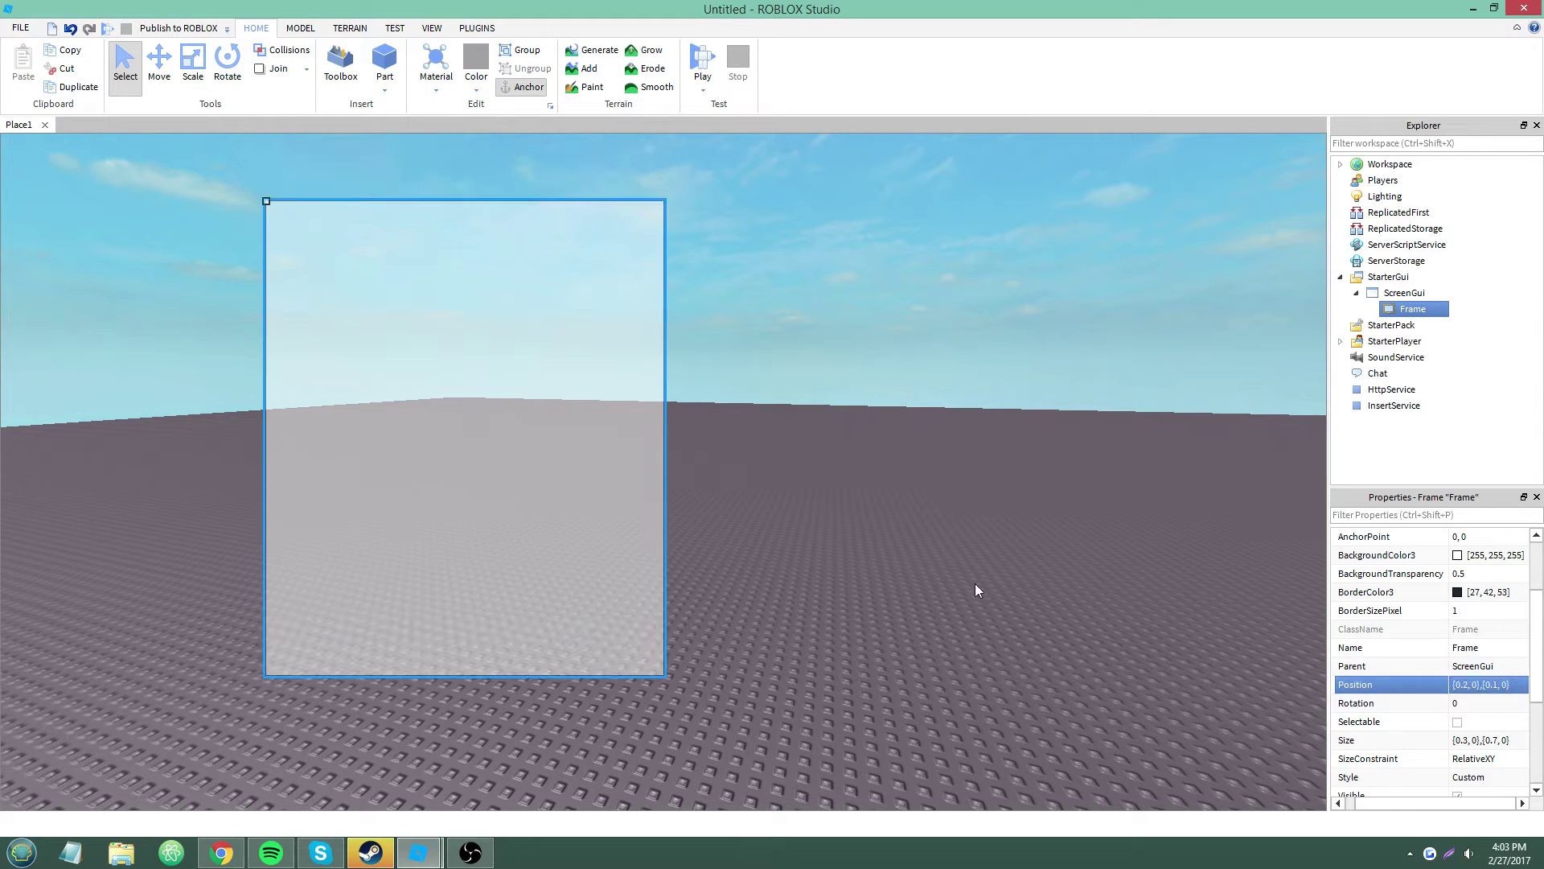
pyautogui.click(975, 583)
# Step: Insert a TextLabel into the Frame and duplicate it seven times
pyautogui.rightClick(1408, 309)
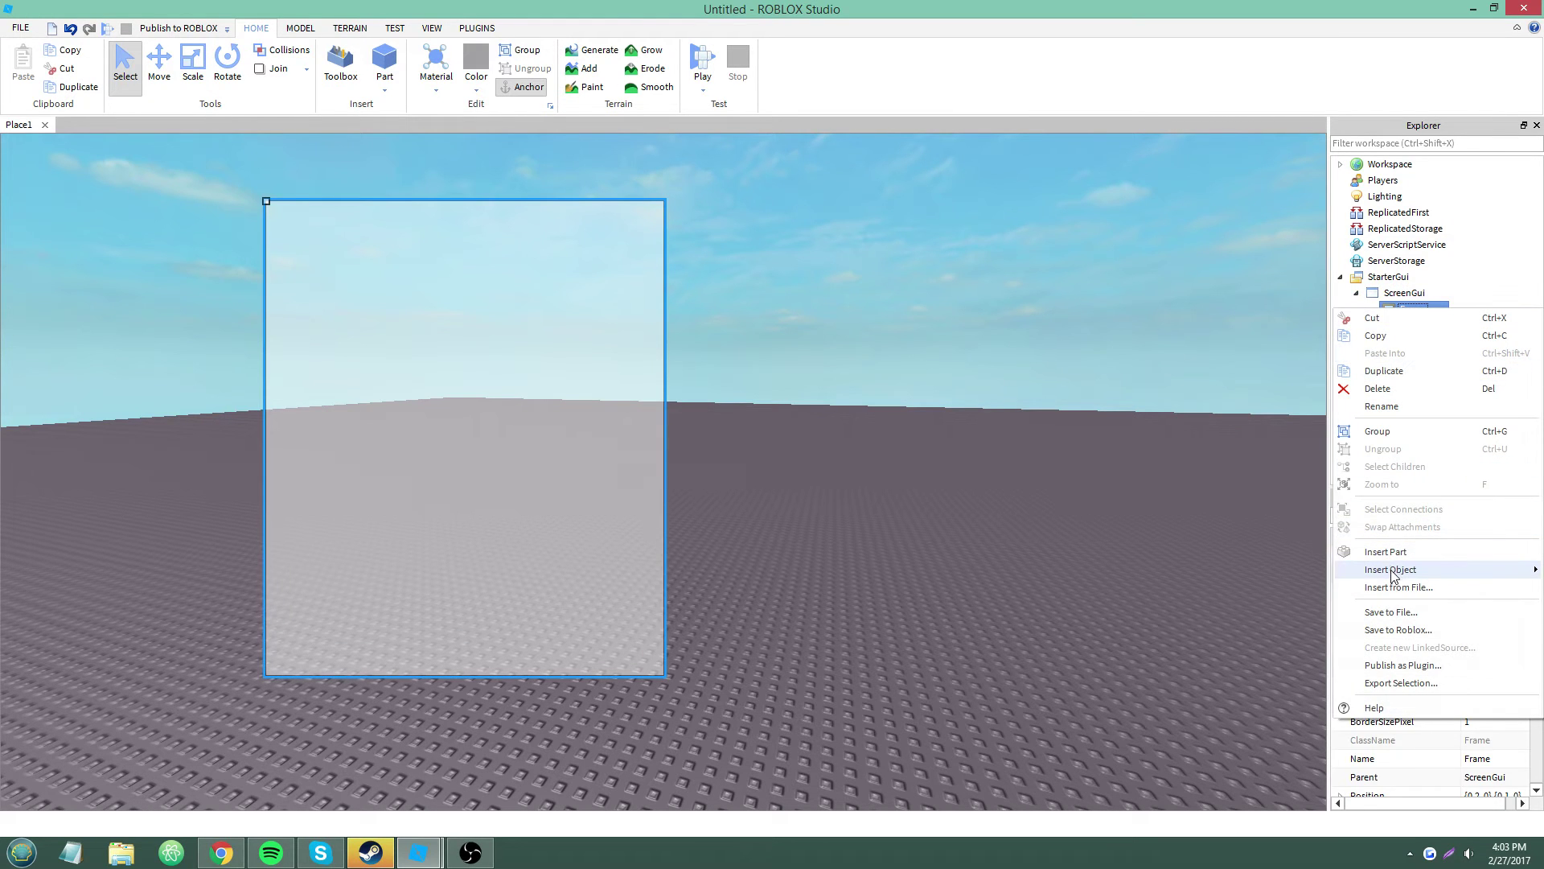
pyautogui.moveTo(1380, 569)
pyautogui.click(1245, 741)
pyautogui.hotkey('ctrl', 'd')
pyautogui.hotkey('ctrl', 'd')
pyautogui.hotkey('ctrl', 'd')
pyautogui.hotkey('ctrl', 'd')
pyautogui.hotkey('ctrl', 'd')
pyautogui.hotkey('ctrl', 'd')
pyautogui.hotkey('ctrl', 'd')
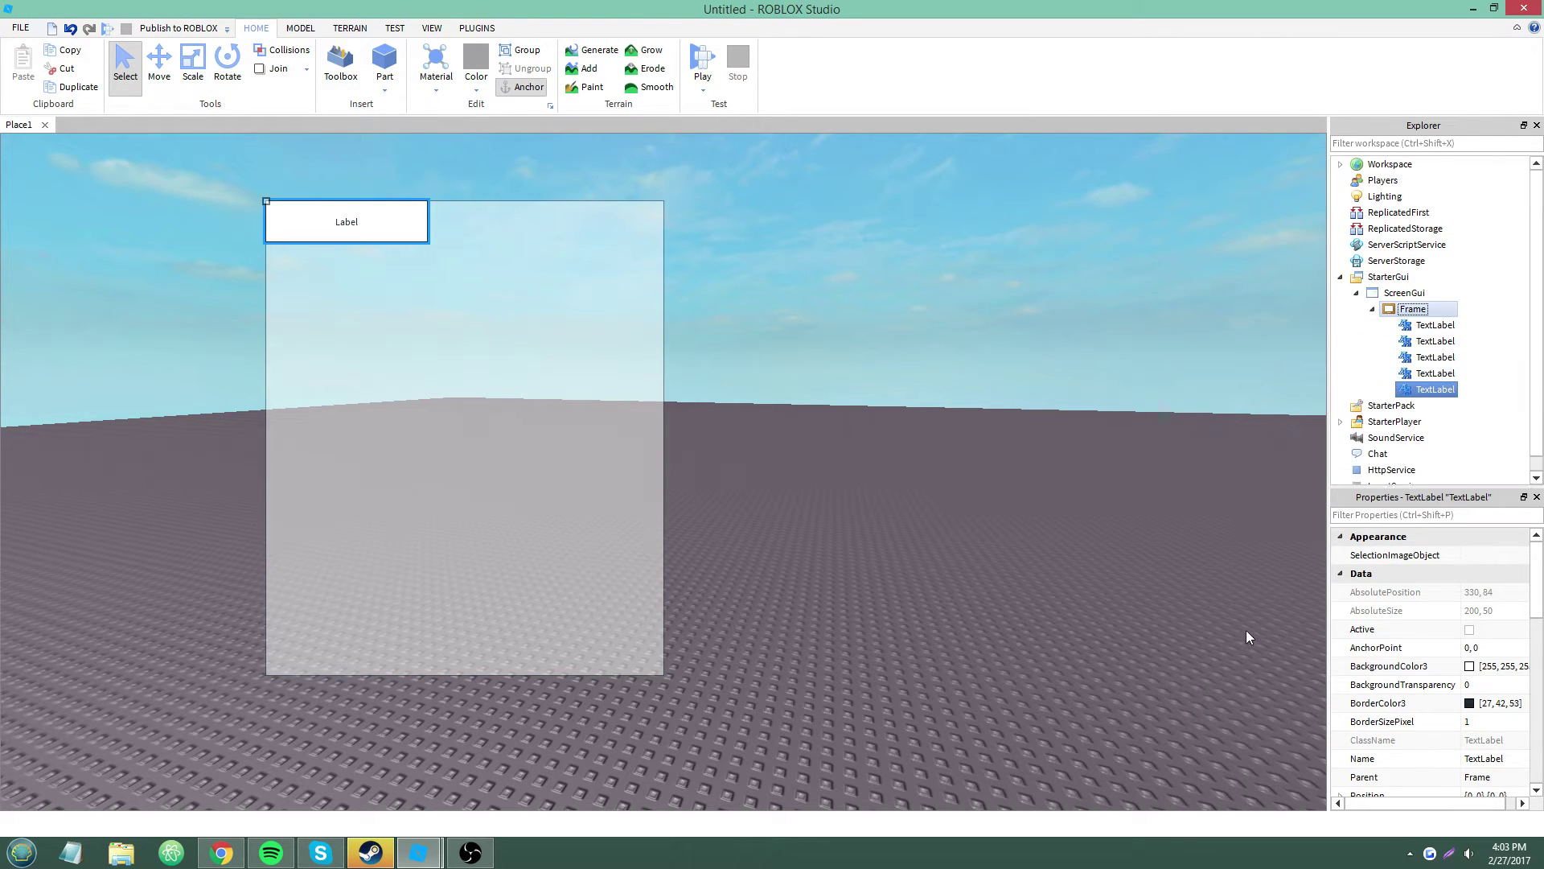
# Step: Insert a UIAspectRatioConstraint into the Frame
pyautogui.rightClick(1414, 309)
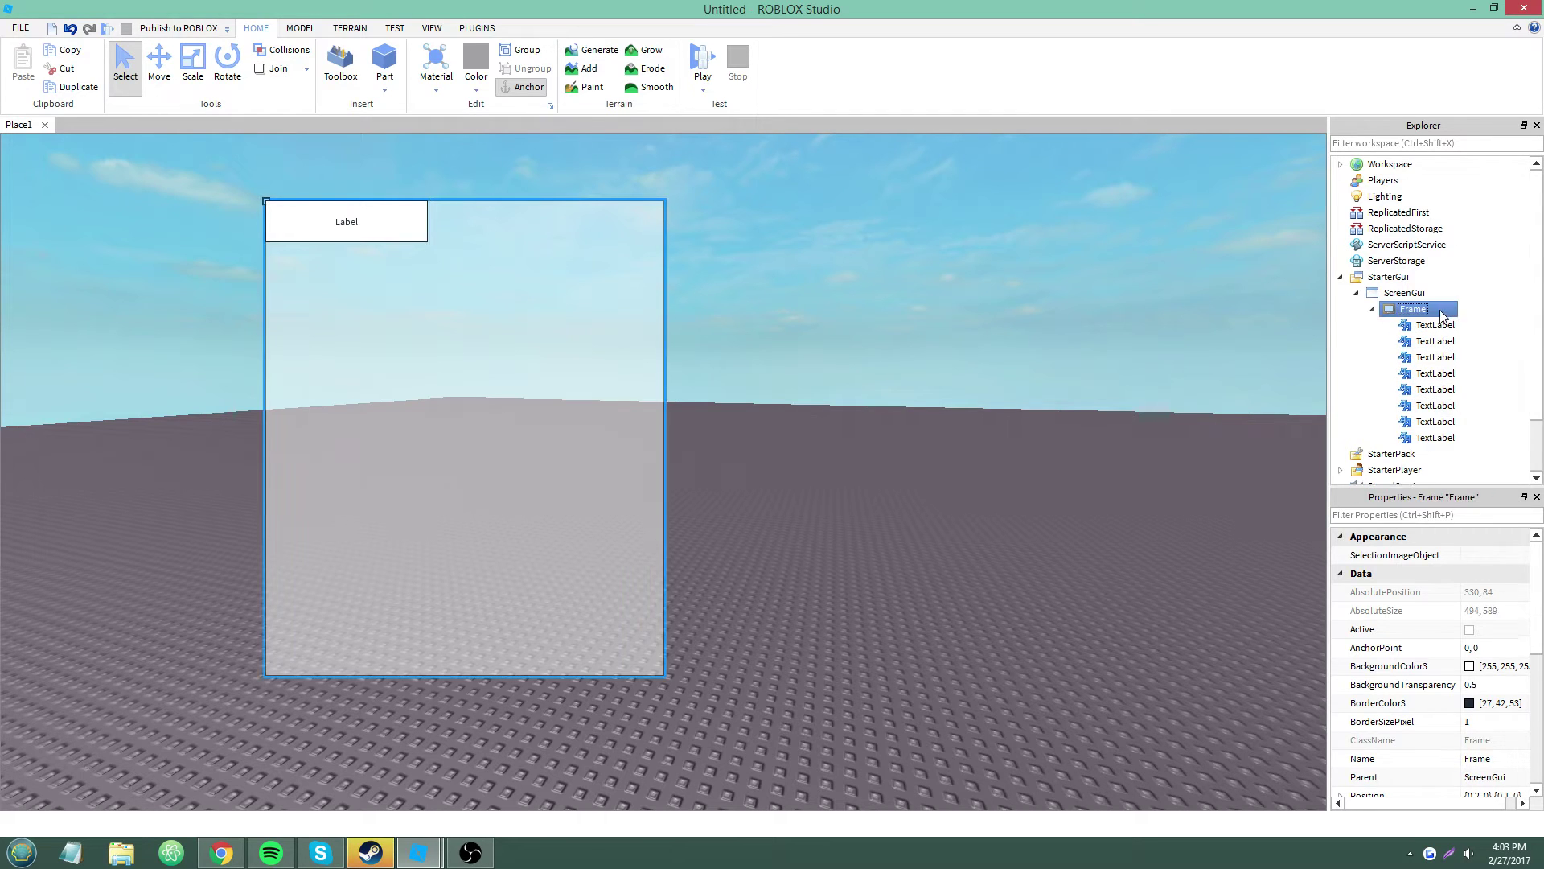
pyautogui.moveTo(1425, 578)
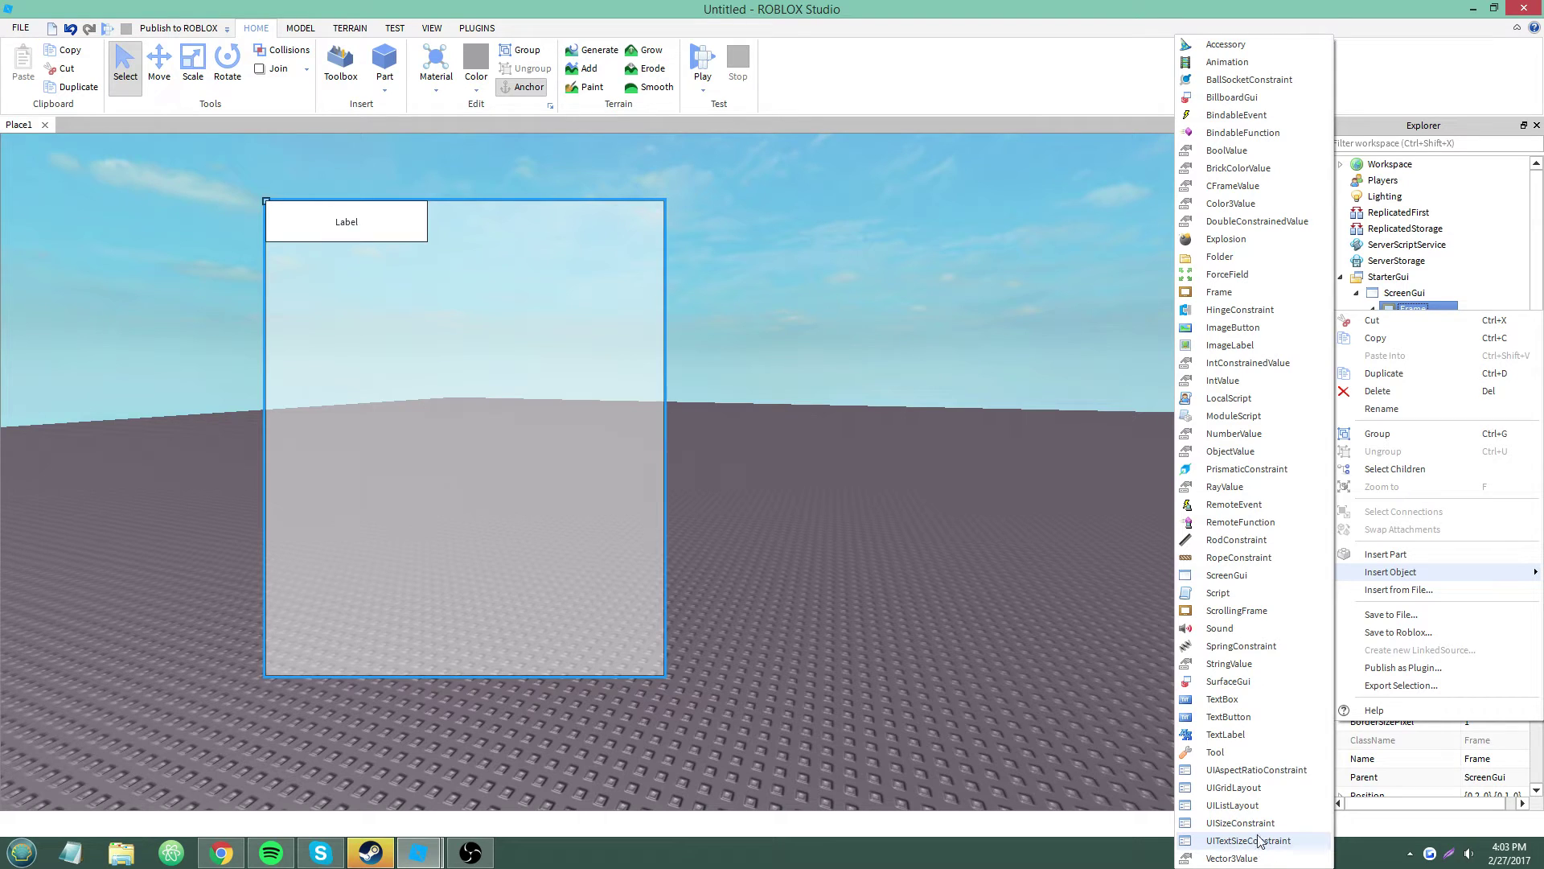
pyautogui.click(1261, 771)
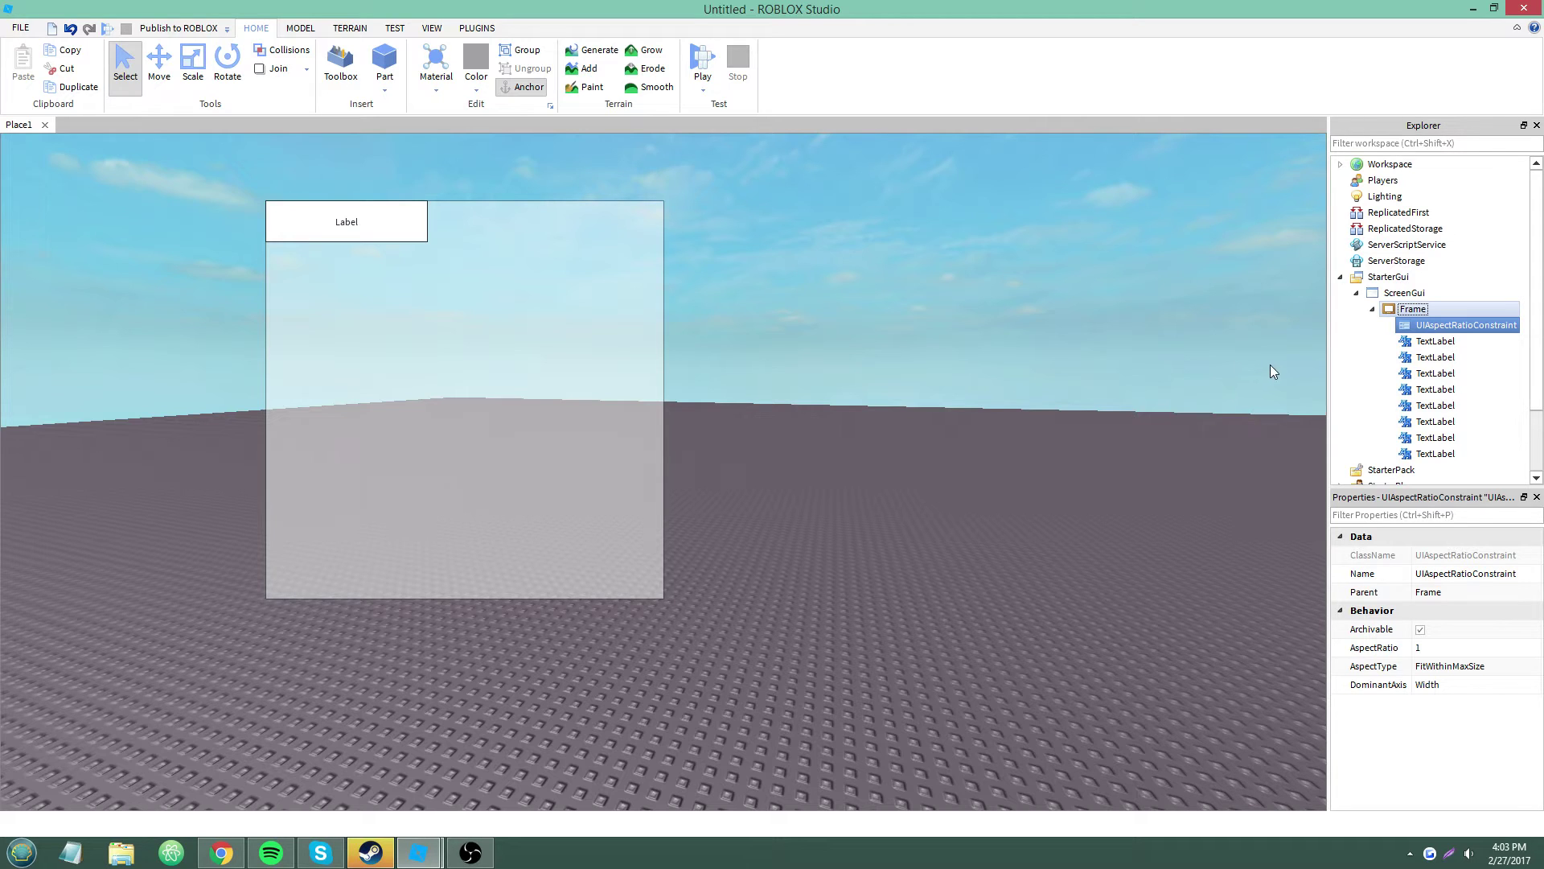
# Step: Examine the Frame, its text labels and the constraint's aspect type among the other properties
pyautogui.click(1385, 312)
pyautogui.click(1440, 324)
pyautogui.click(1472, 341)
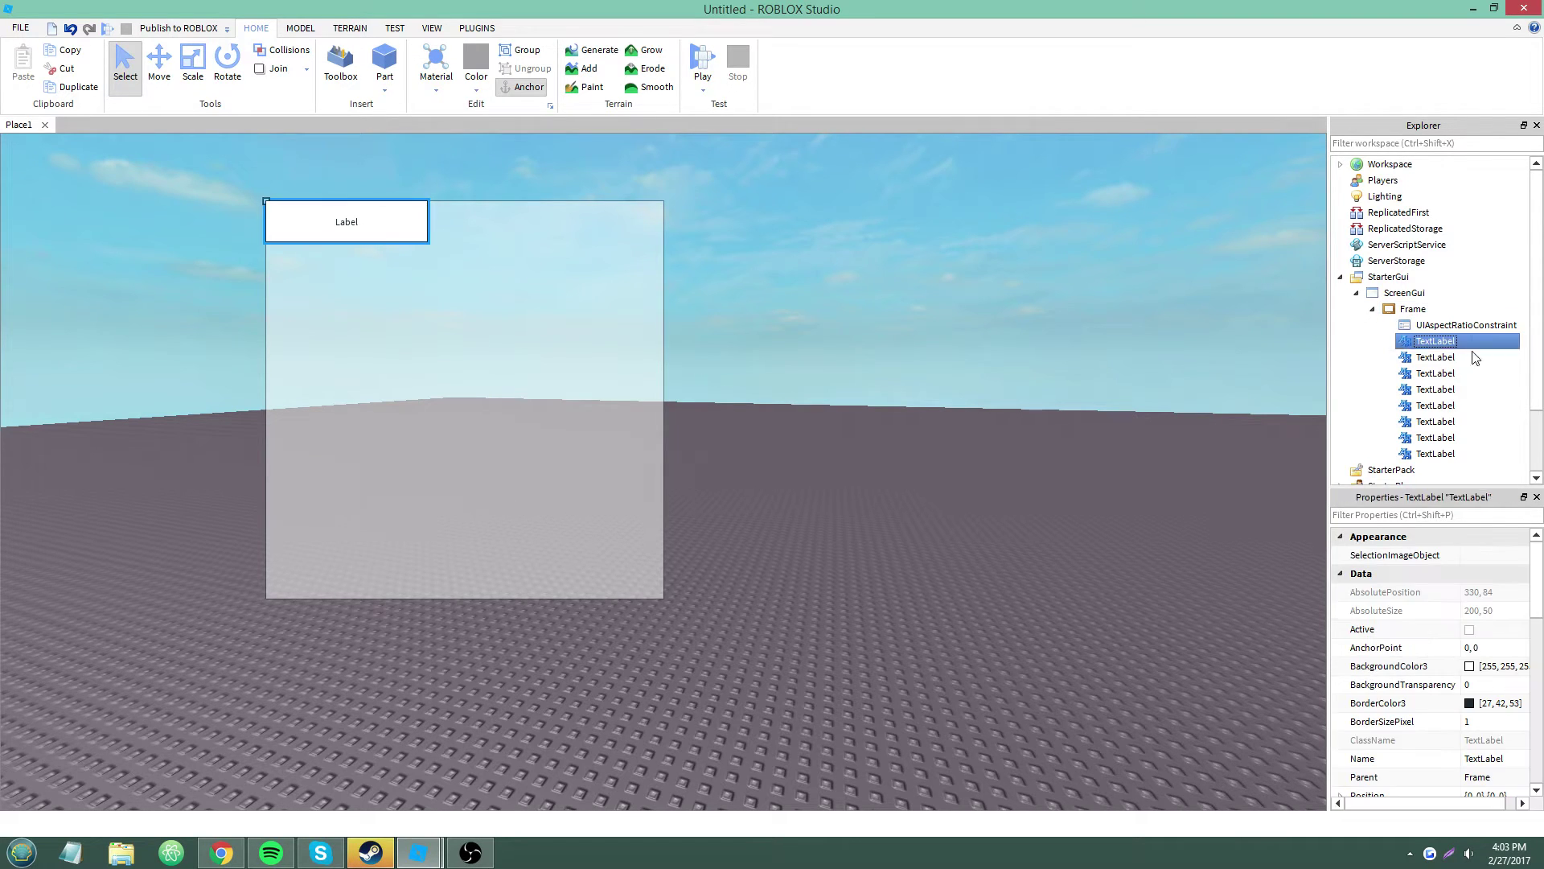
pyautogui.keyDown('shift'); pyautogui.click(1470, 455); pyautogui.keyUp('shift')
pyautogui.click(1412, 309)
pyautogui.click(1473, 341)
pyautogui.keyDown('shift'); pyautogui.click(1469, 453); pyautogui.keyUp('shift')
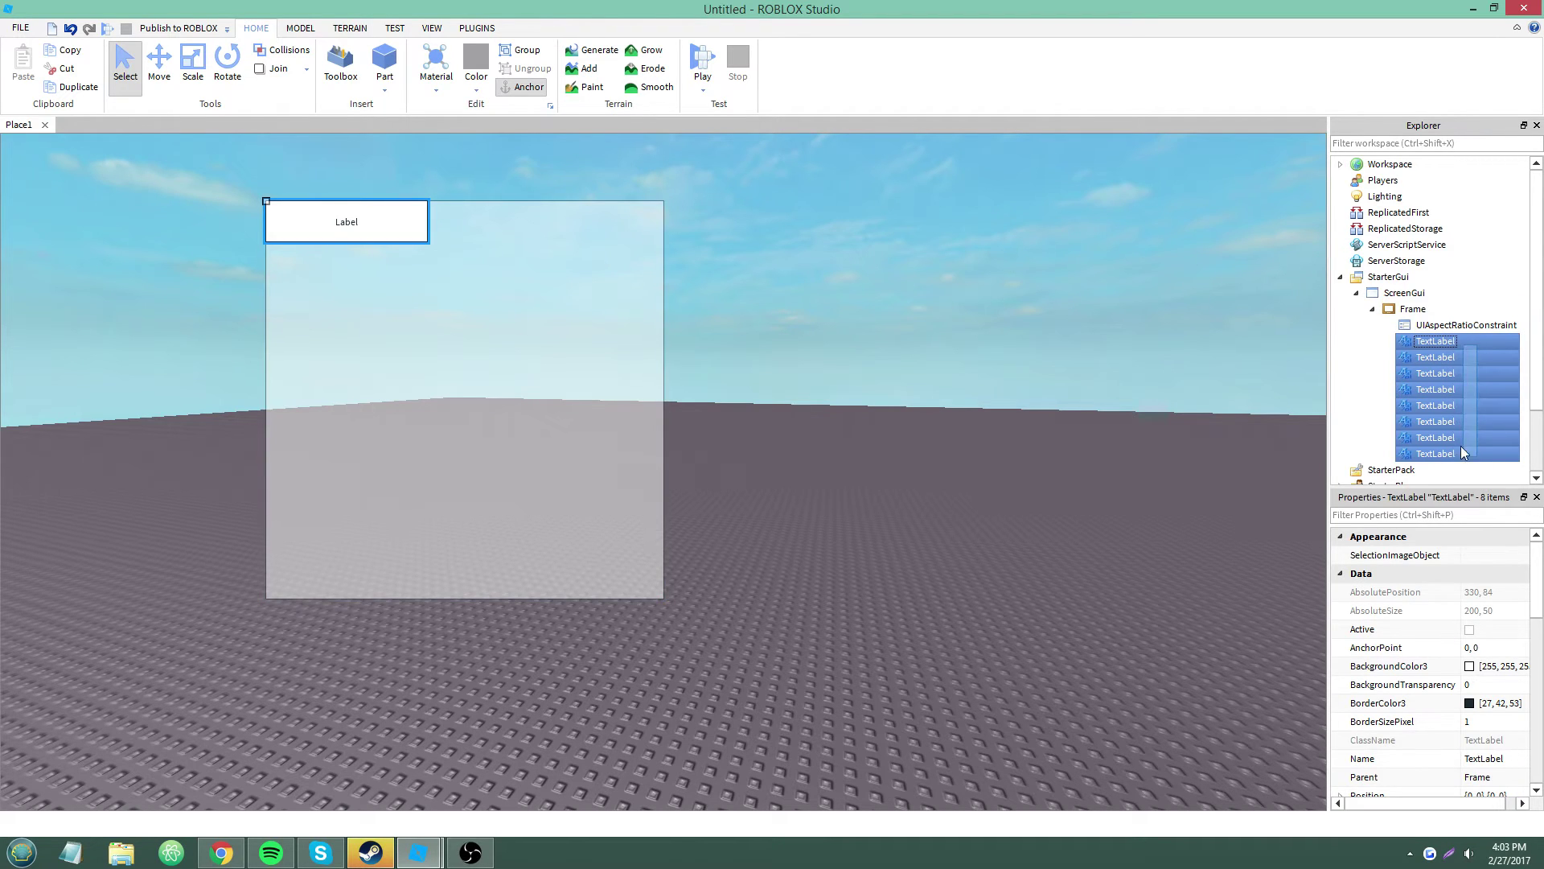
pyautogui.click(1412, 309)
pyautogui.click(1448, 325)
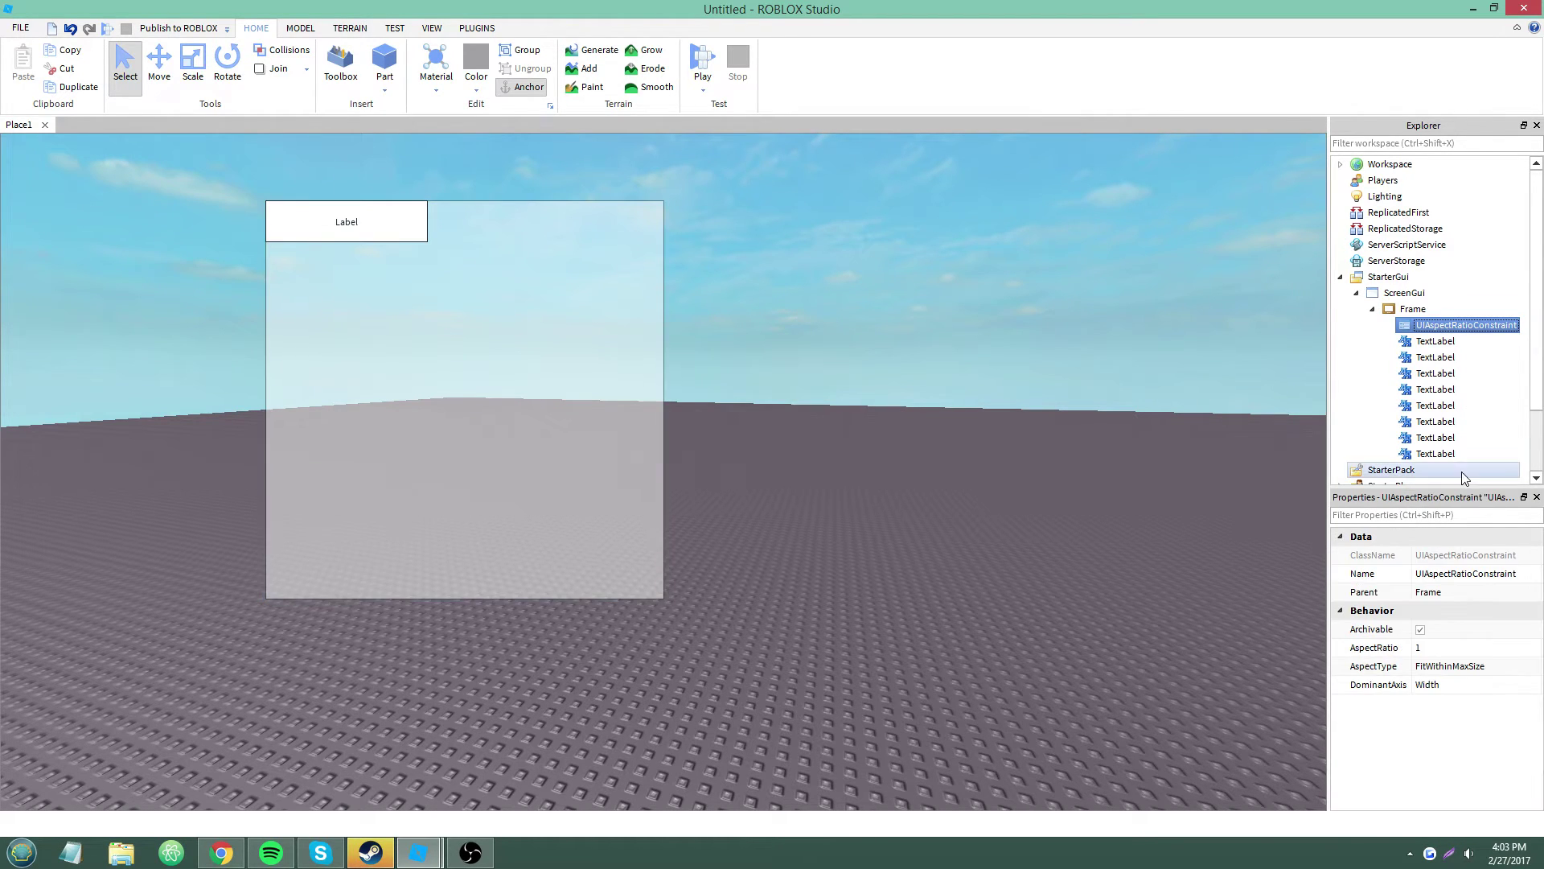
pyautogui.click(1464, 667)
pyautogui.click(1464, 670)
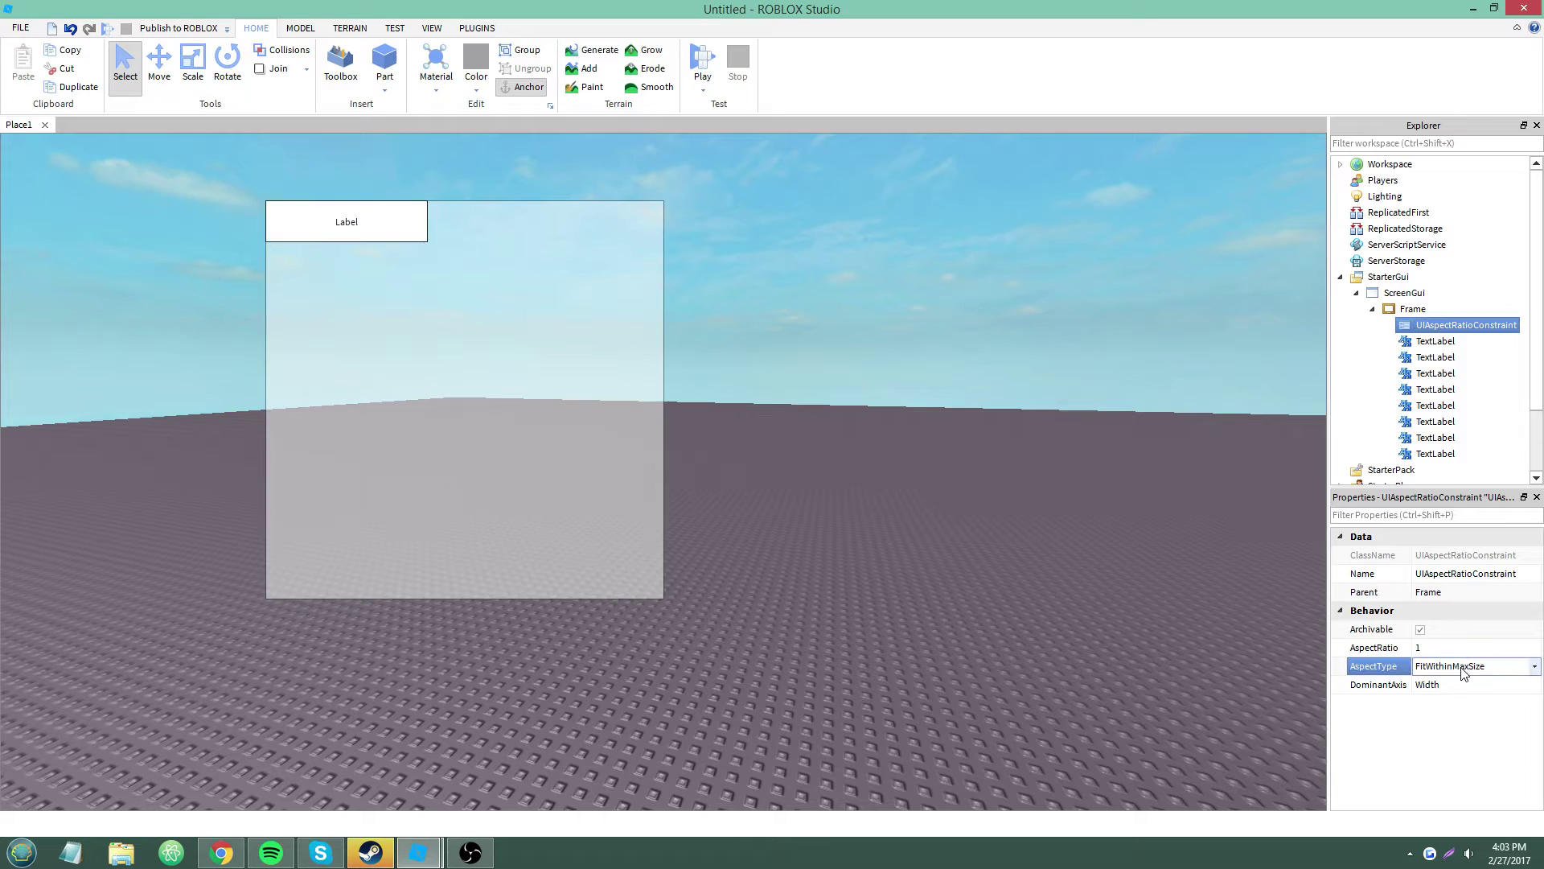
pyautogui.click(1415, 310)
pyautogui.click(1432, 327)
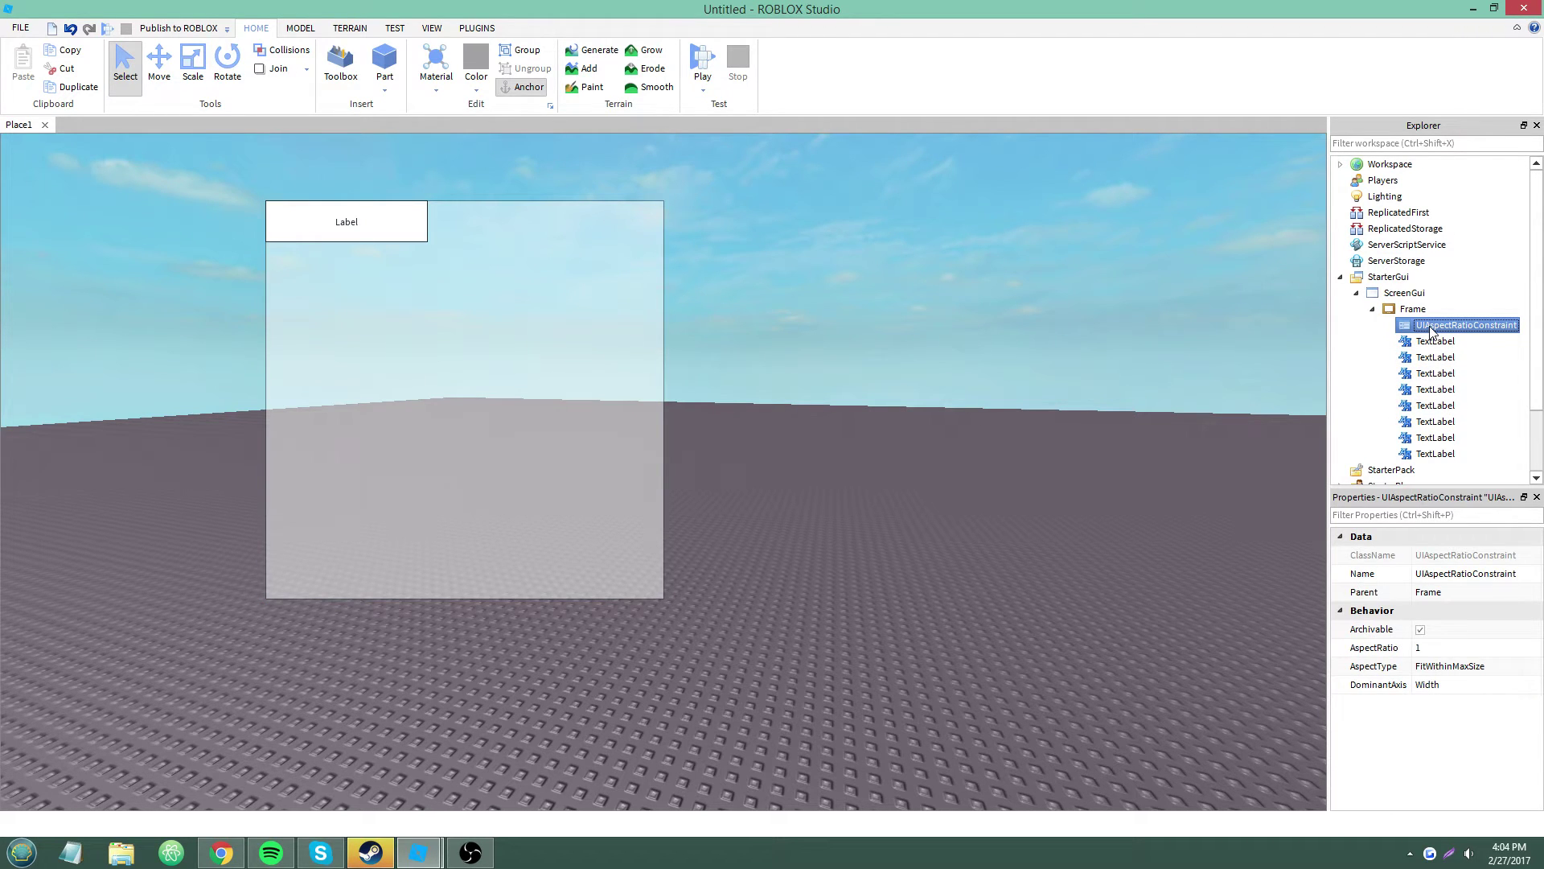
pyautogui.click(1440, 310)
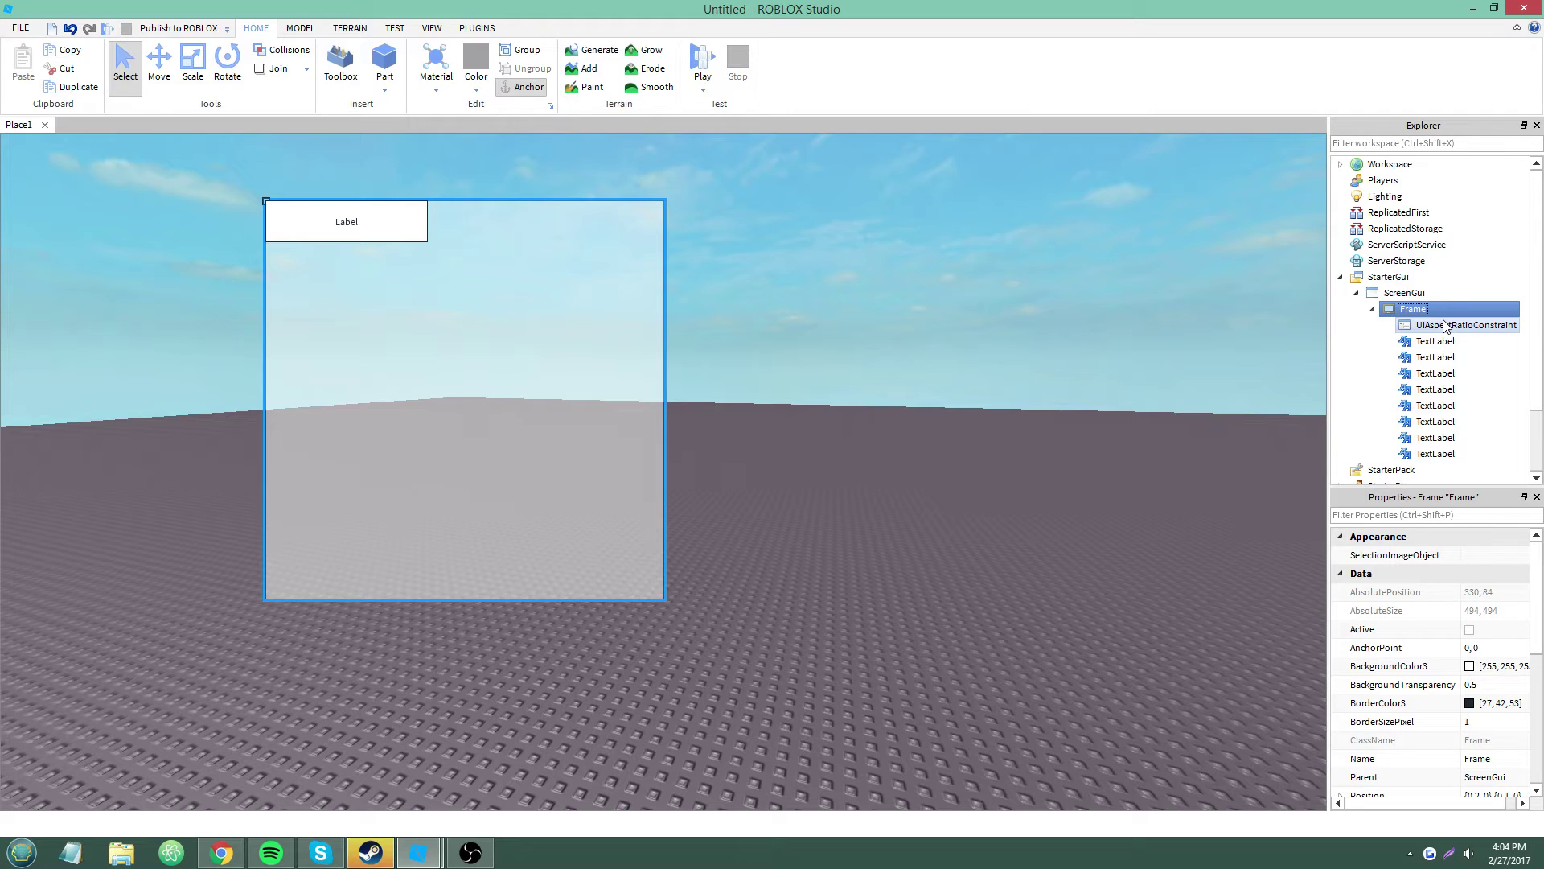
# Step: Try aspect ratios of 2 and 3 on the UIAspectRatioConstraint, and set the ratio back to 1
pyautogui.click(1446, 326)
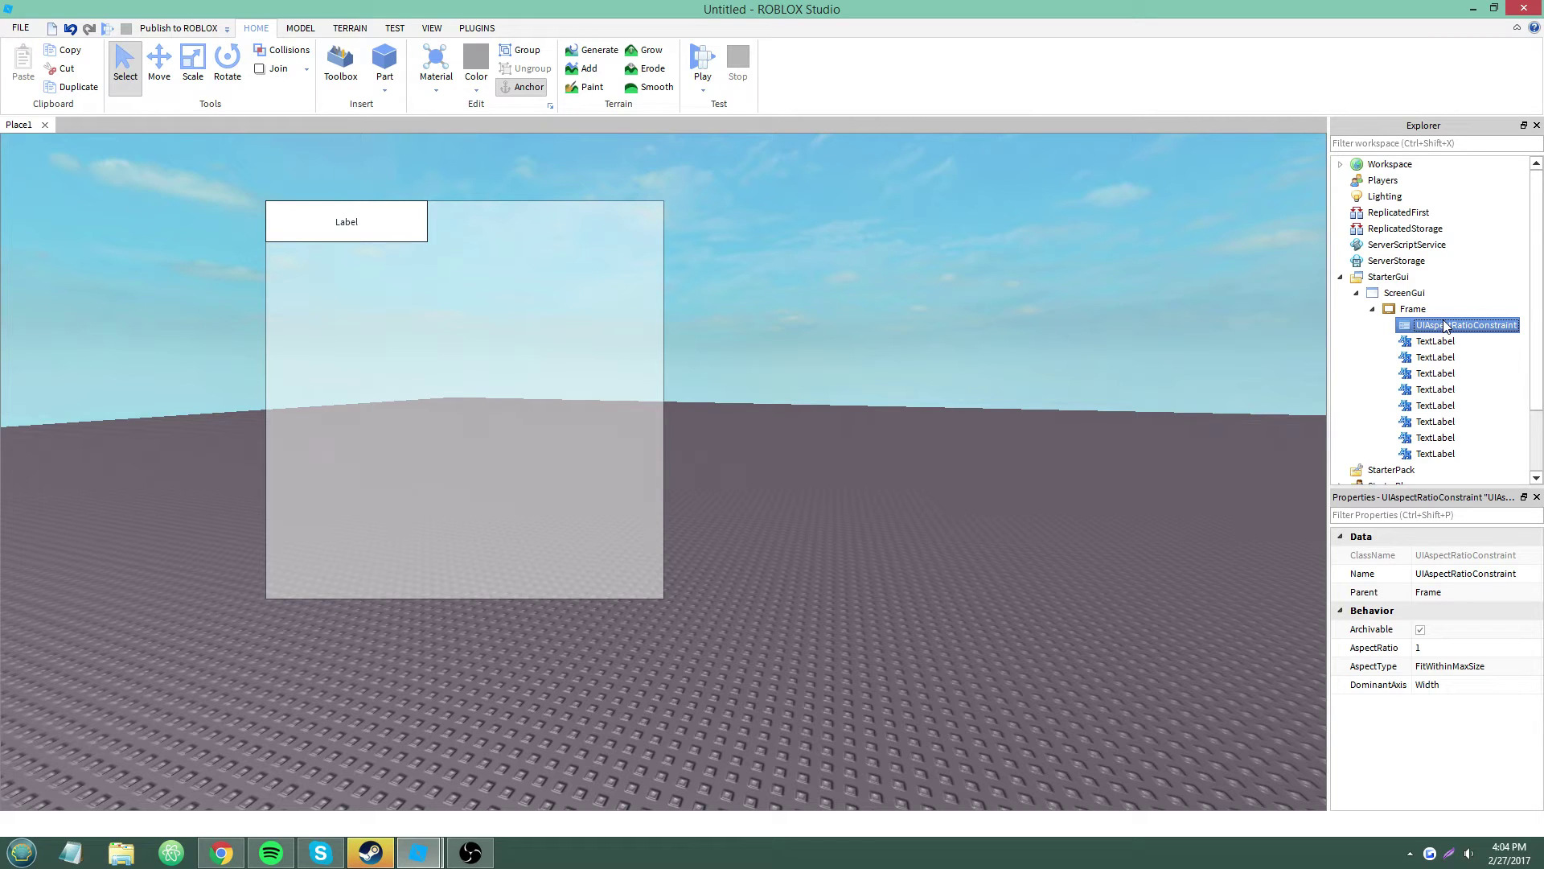
pyautogui.click(1418, 647)
pyautogui.write('2')
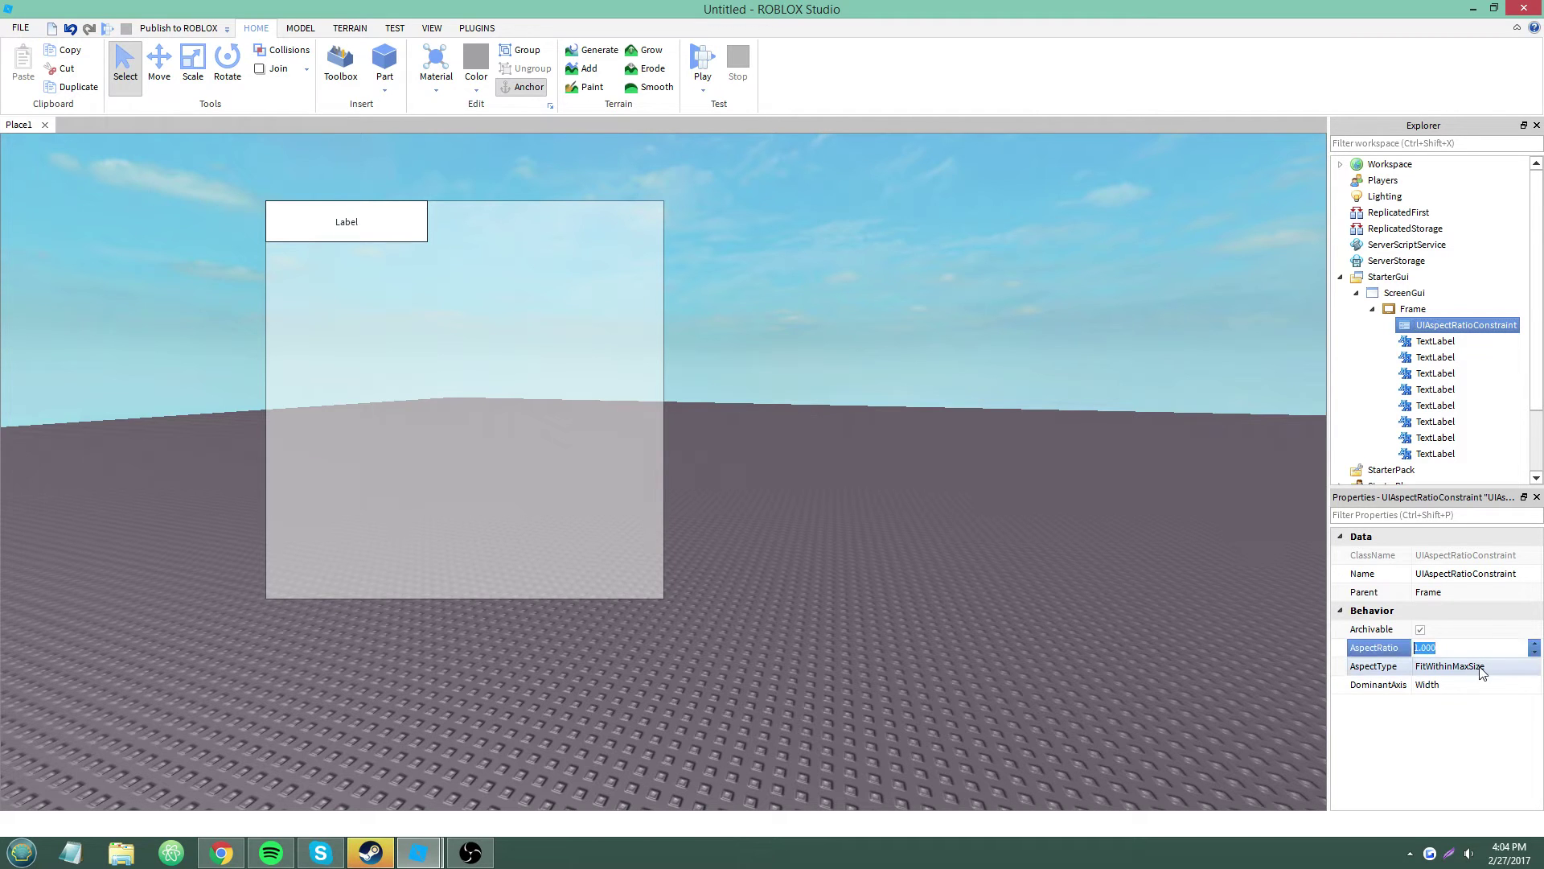
pyautogui.press('Return')
pyautogui.click(1470, 648)
pyautogui.write('4')
pyautogui.press('Return')
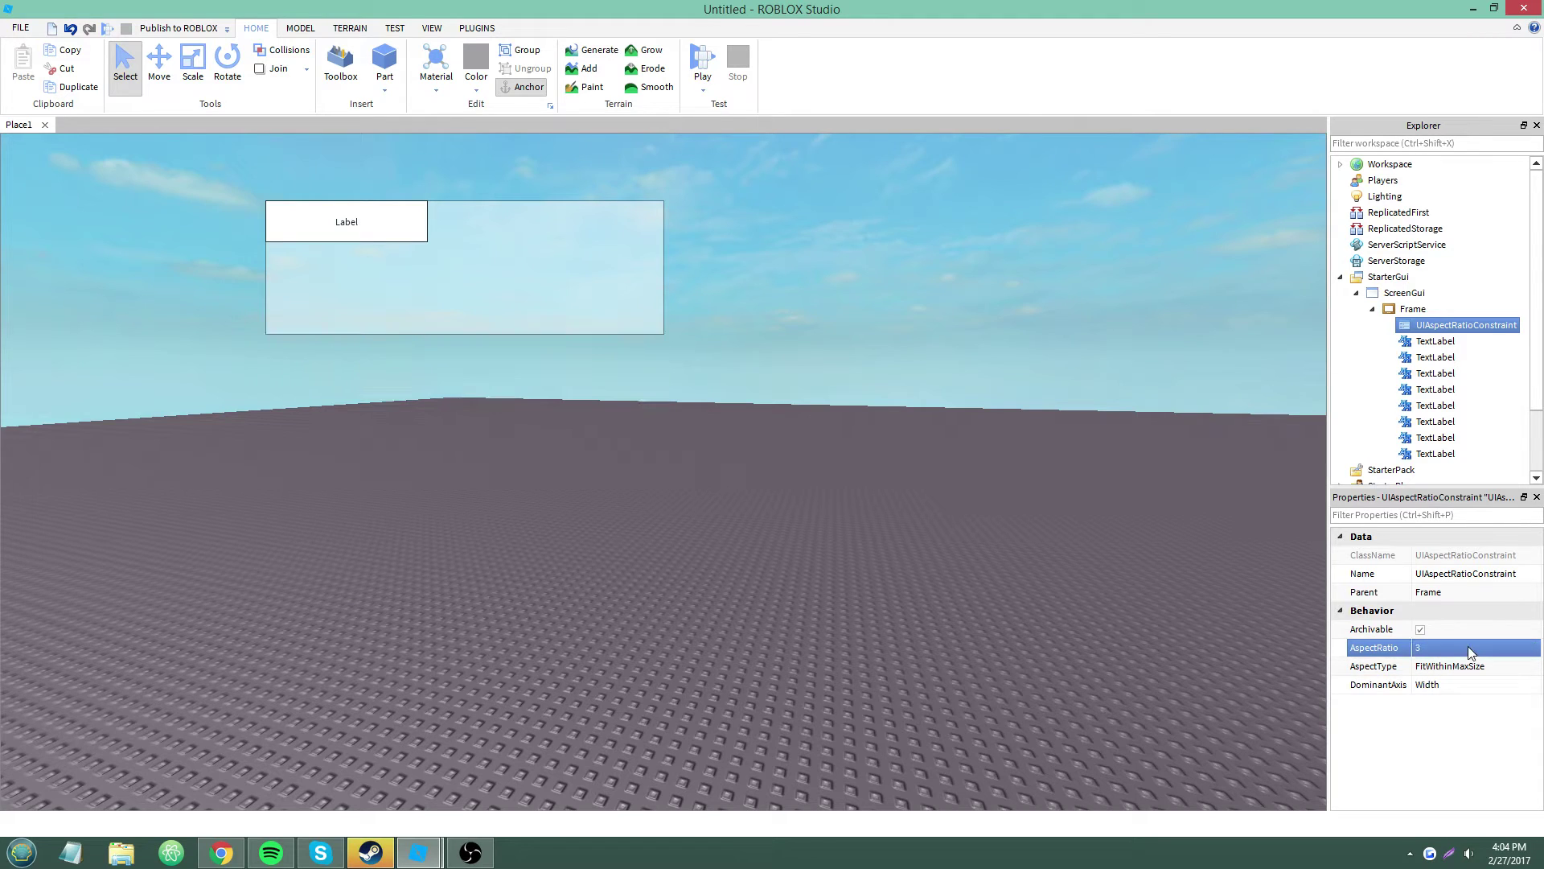
pyautogui.click(1470, 648)
pyautogui.press('Return')
pyautogui.click(1470, 648)
pyautogui.write('1')
pyautogui.press('Return')
# Step: Try aspect ratios of 1.1 and 1.2 on the constraint
pyautogui.click(1470, 647)
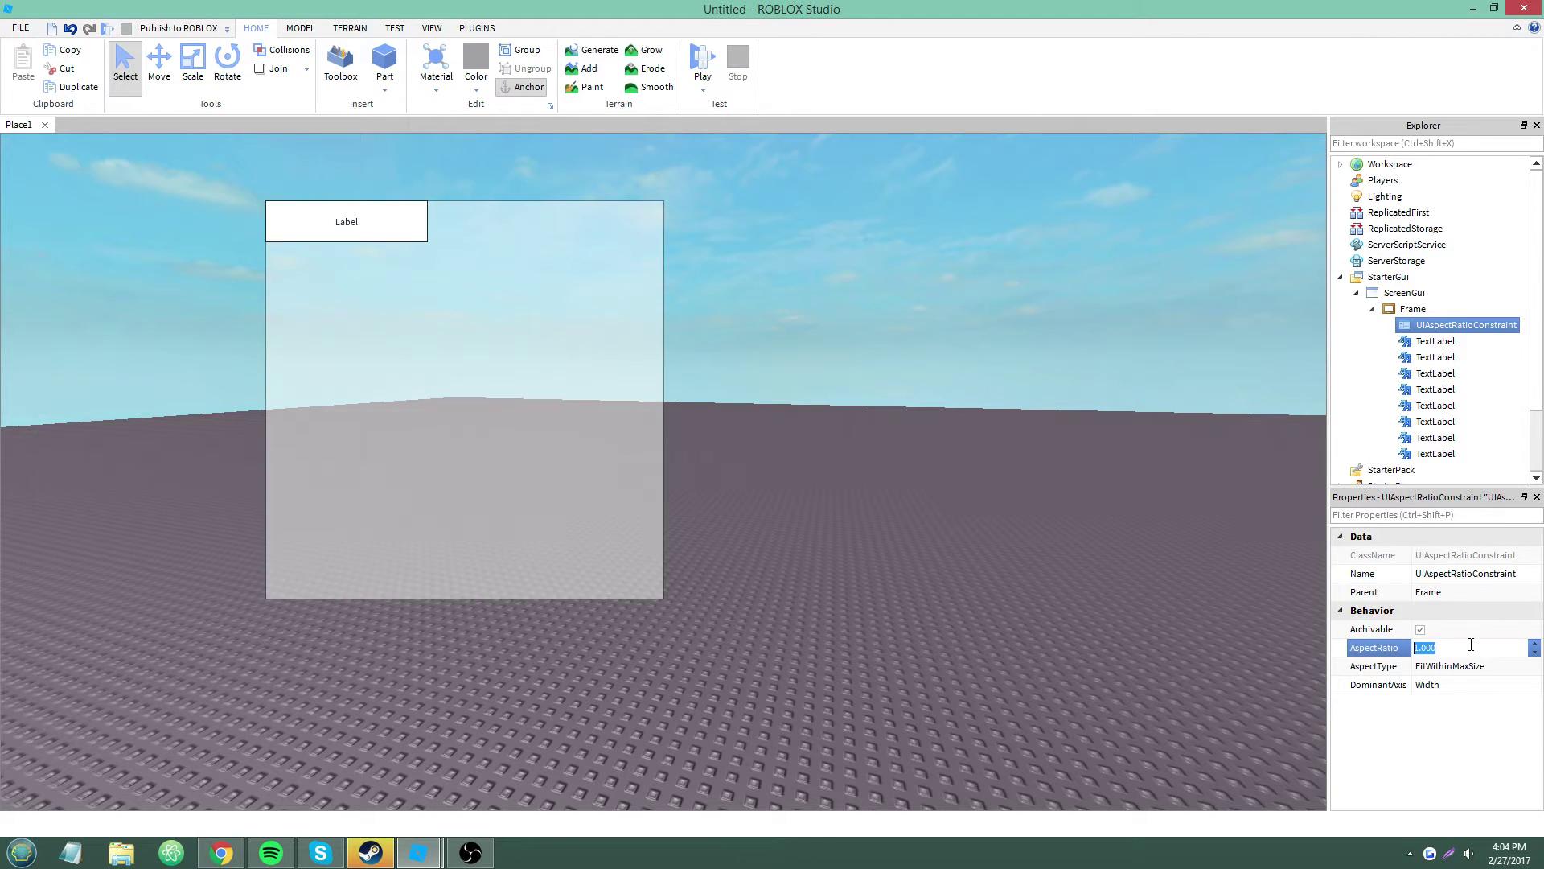
pyautogui.press('BackSpace')
pyautogui.press('BackSpace')
pyautogui.press('BackSpace')
pyautogui.write('1')
pyautogui.press('Return')
pyautogui.click(1471, 648)
pyautogui.press('BackSpace')
pyautogui.press('BackSpace')
pyautogui.press('BackSpace')
pyautogui.write('2')
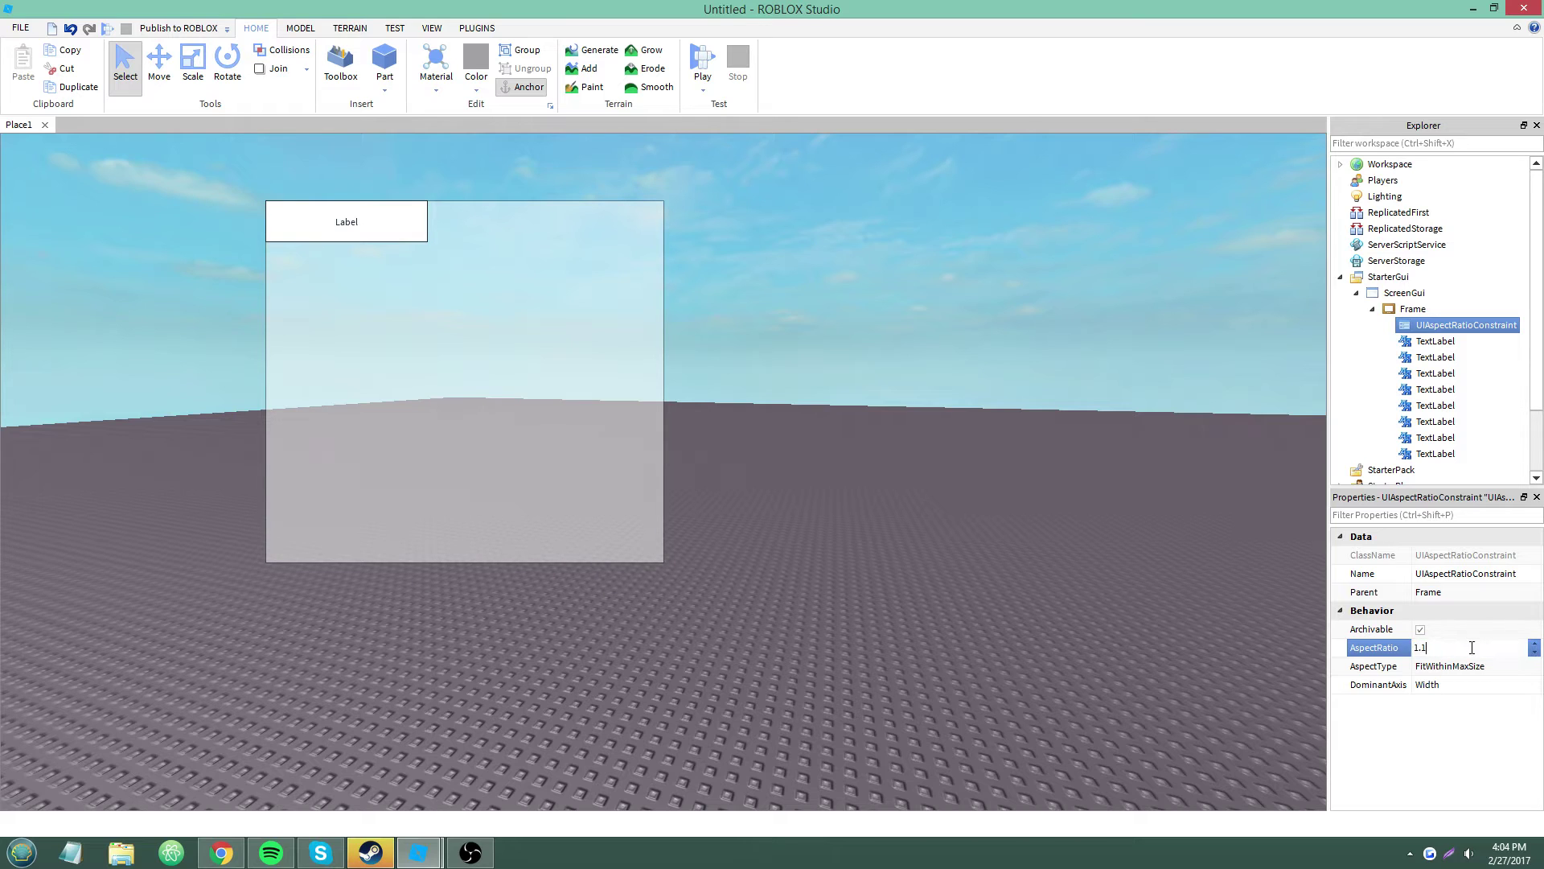
pyautogui.press('Return')
# Step: Try an aspect ratio of 1.3 on the constraint and reset the ratio to 1
pyautogui.click(1477, 650)
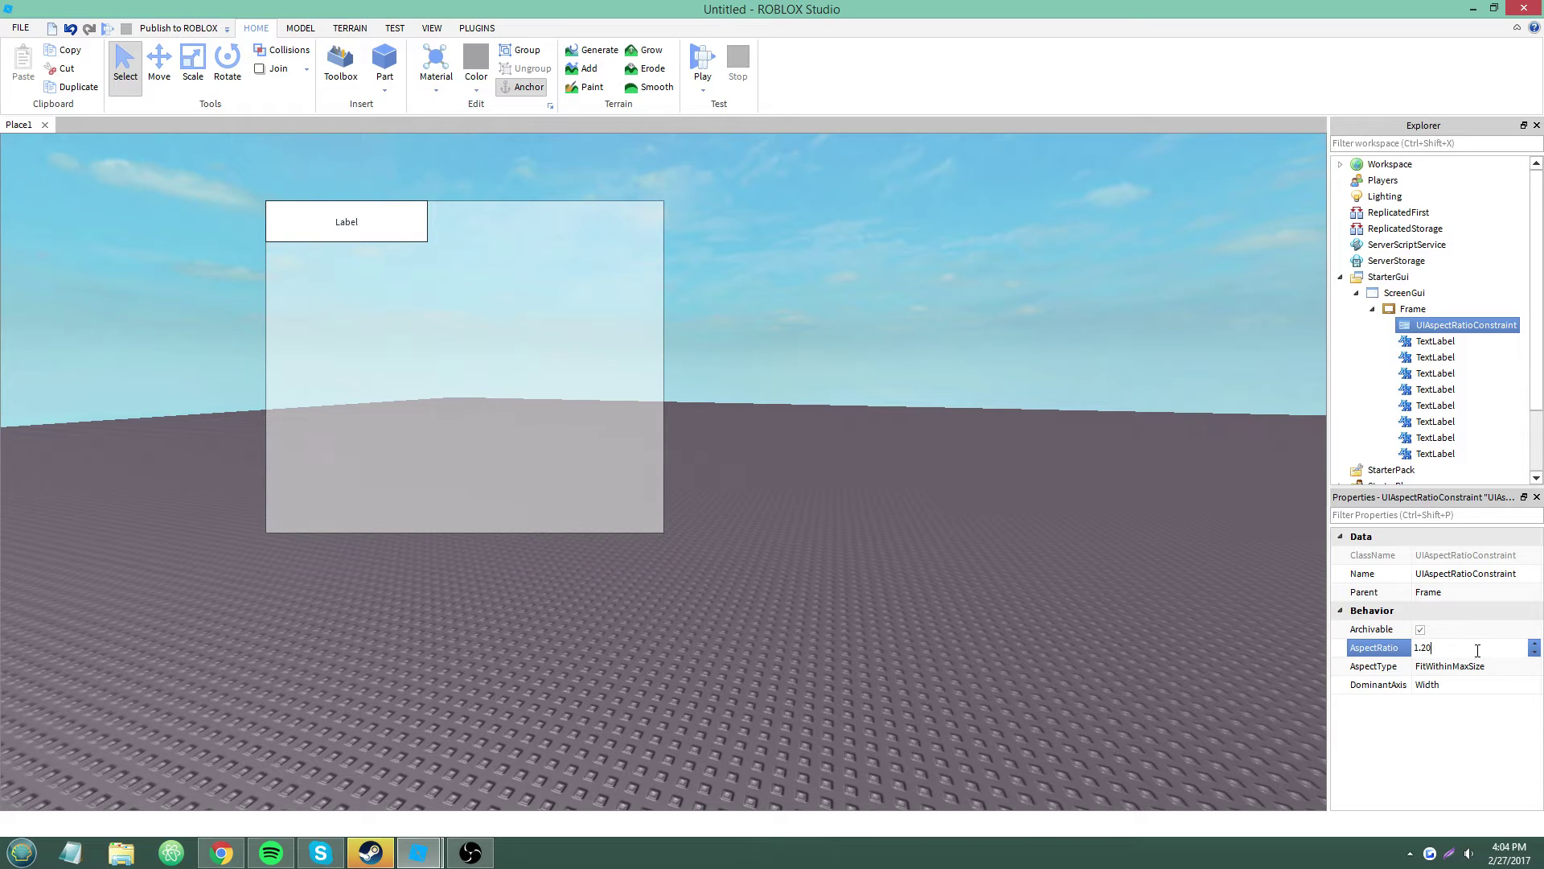
pyautogui.write('3')
pyautogui.press('Return')
pyautogui.click(1478, 650)
pyautogui.write('1')
pyautogui.press('Return')
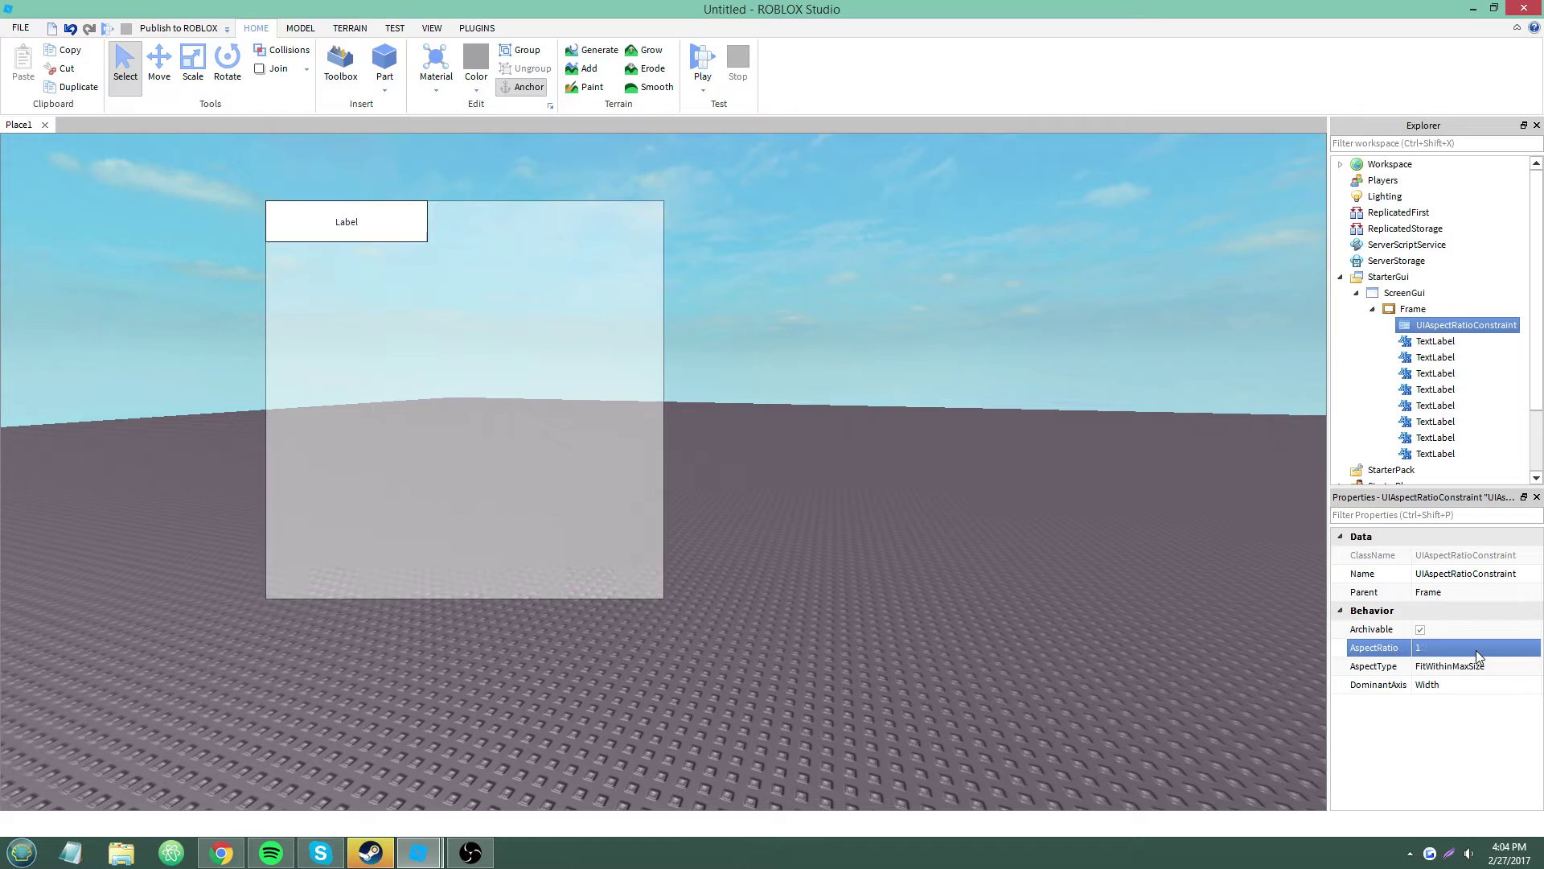
# Step: Try an aspect ratio of 0.5 on the constraint and undo the change
pyautogui.click(1478, 650)
pyautogui.write('0.5')
pyautogui.press('Return')
pyautogui.hotkey('ctrl', 'z')
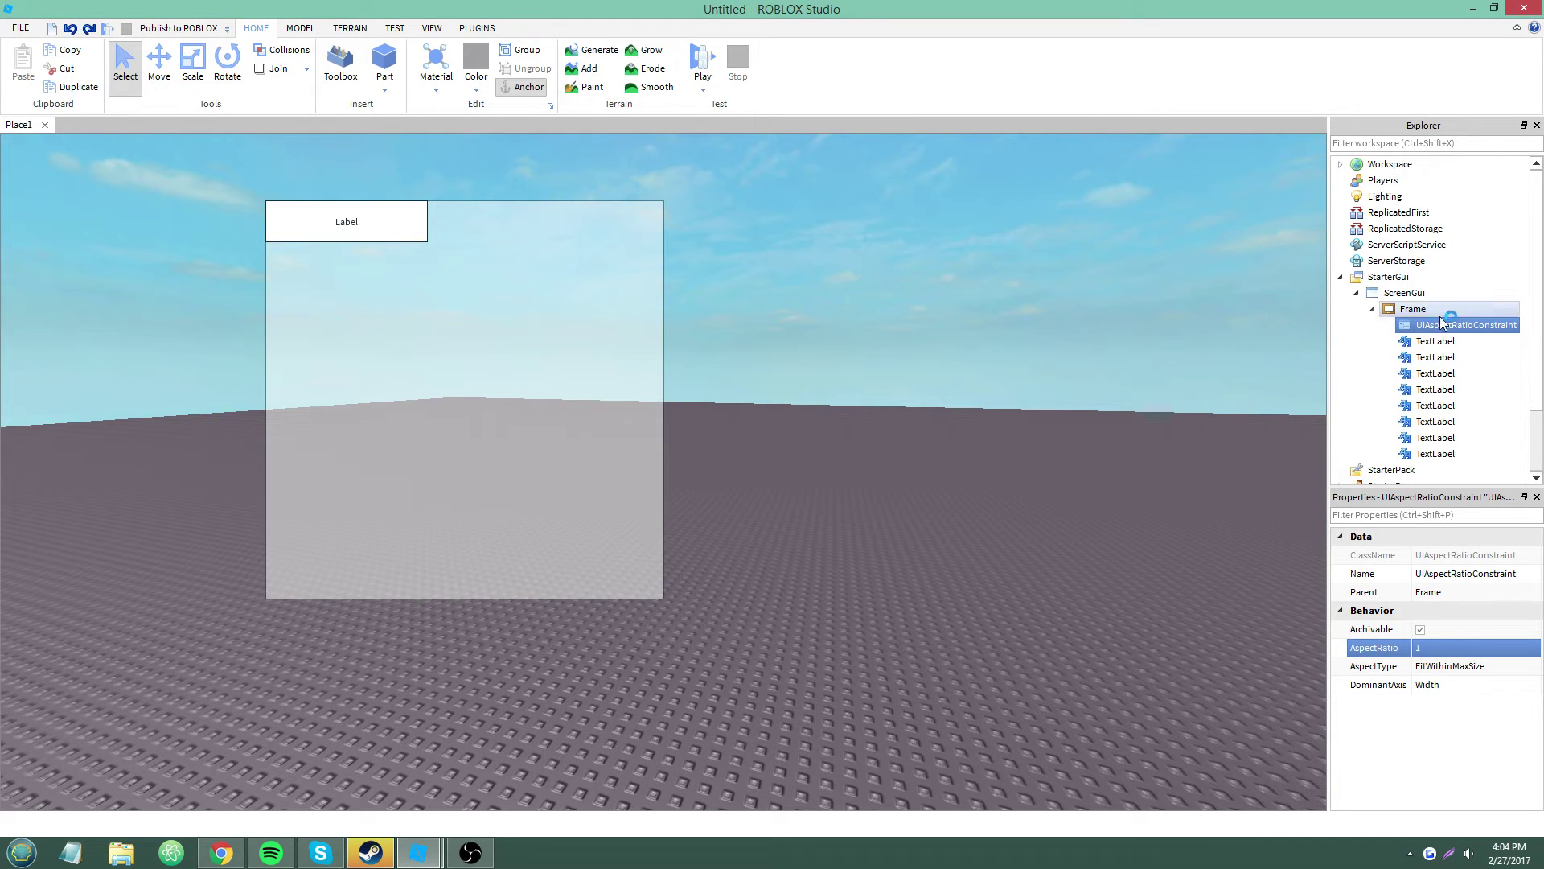
# Step: Set the constraint's dominant axis to Height
pyautogui.click(1449, 685)
pyautogui.click(1443, 700)
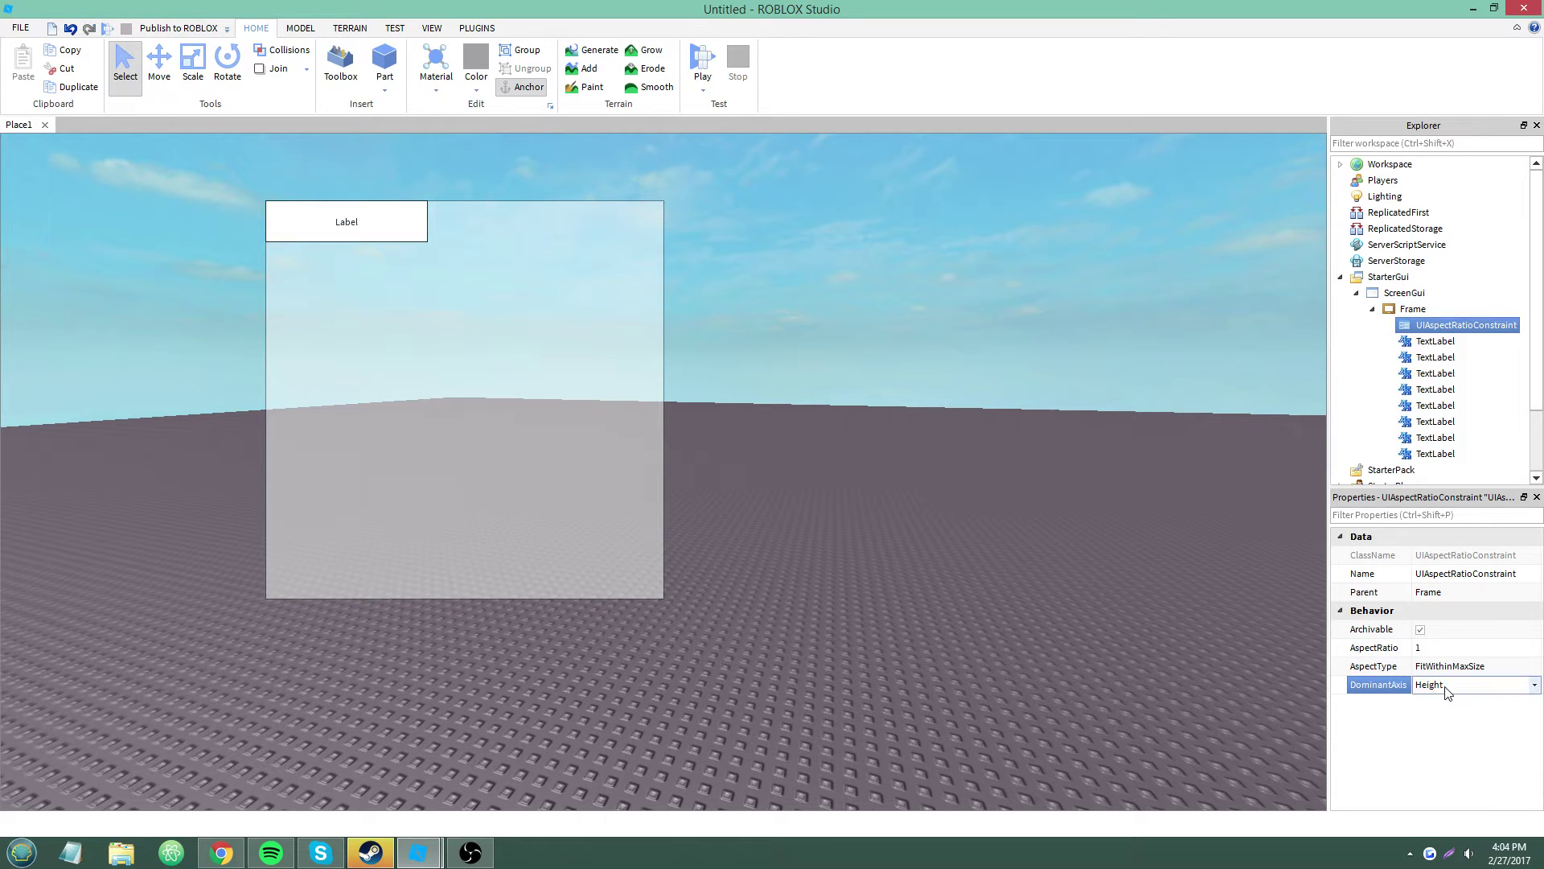
pyautogui.click(1441, 686)
# Step: Set the constraint's aspect ratio to 0.1
pyautogui.doubleClick(1430, 648)
pyautogui.press('BackSpace')
pyautogui.press('BackSpace')
pyautogui.press('BackSpace')
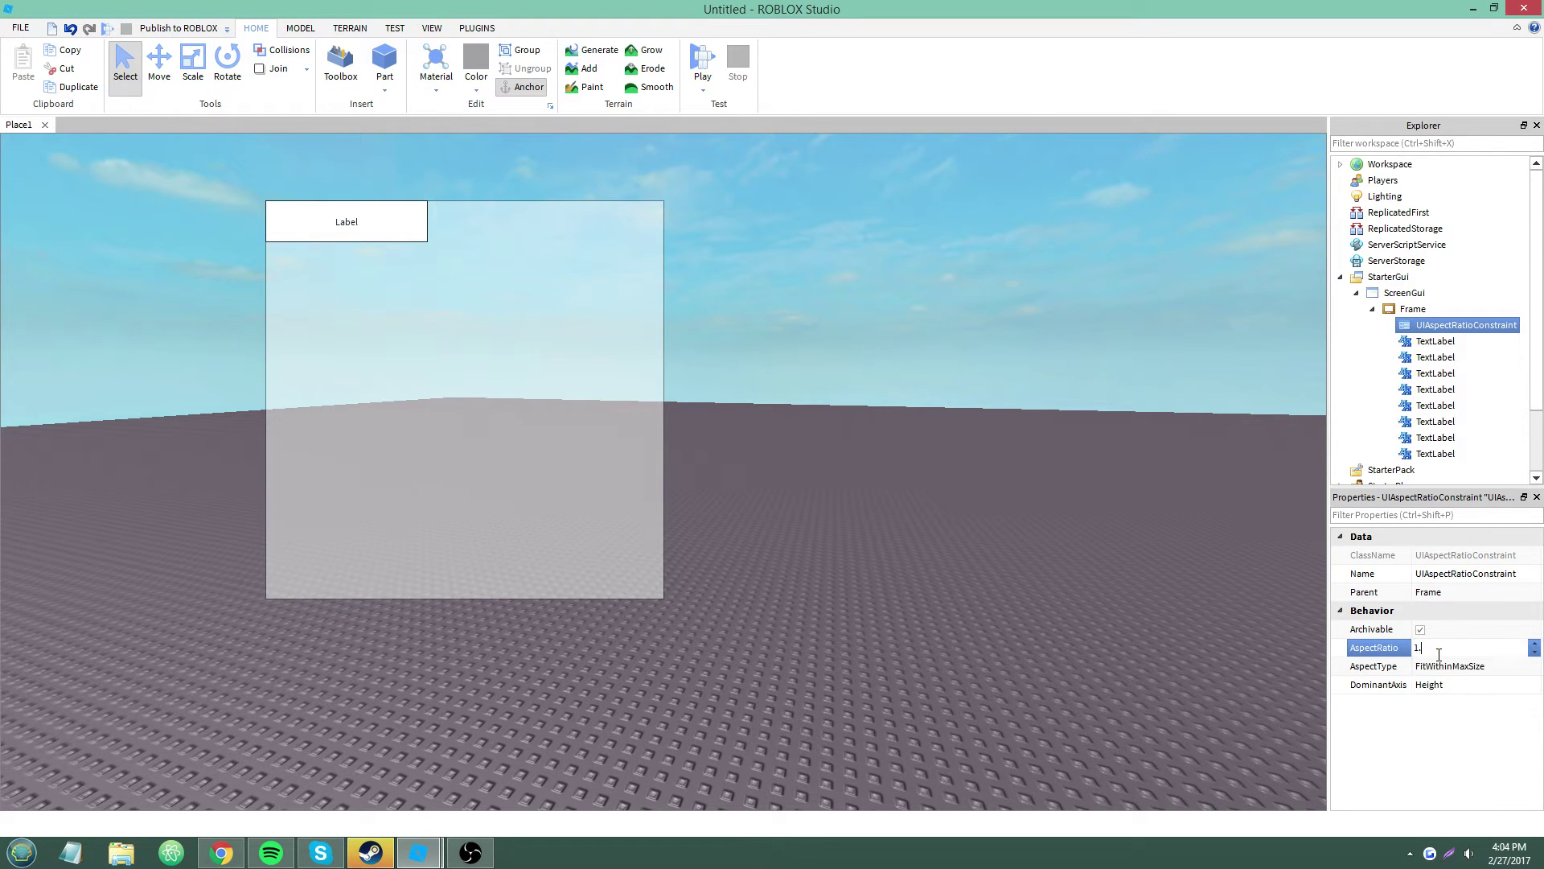
pyautogui.write('0.1')
pyautogui.press('Return')
pyautogui.click(1444, 651)
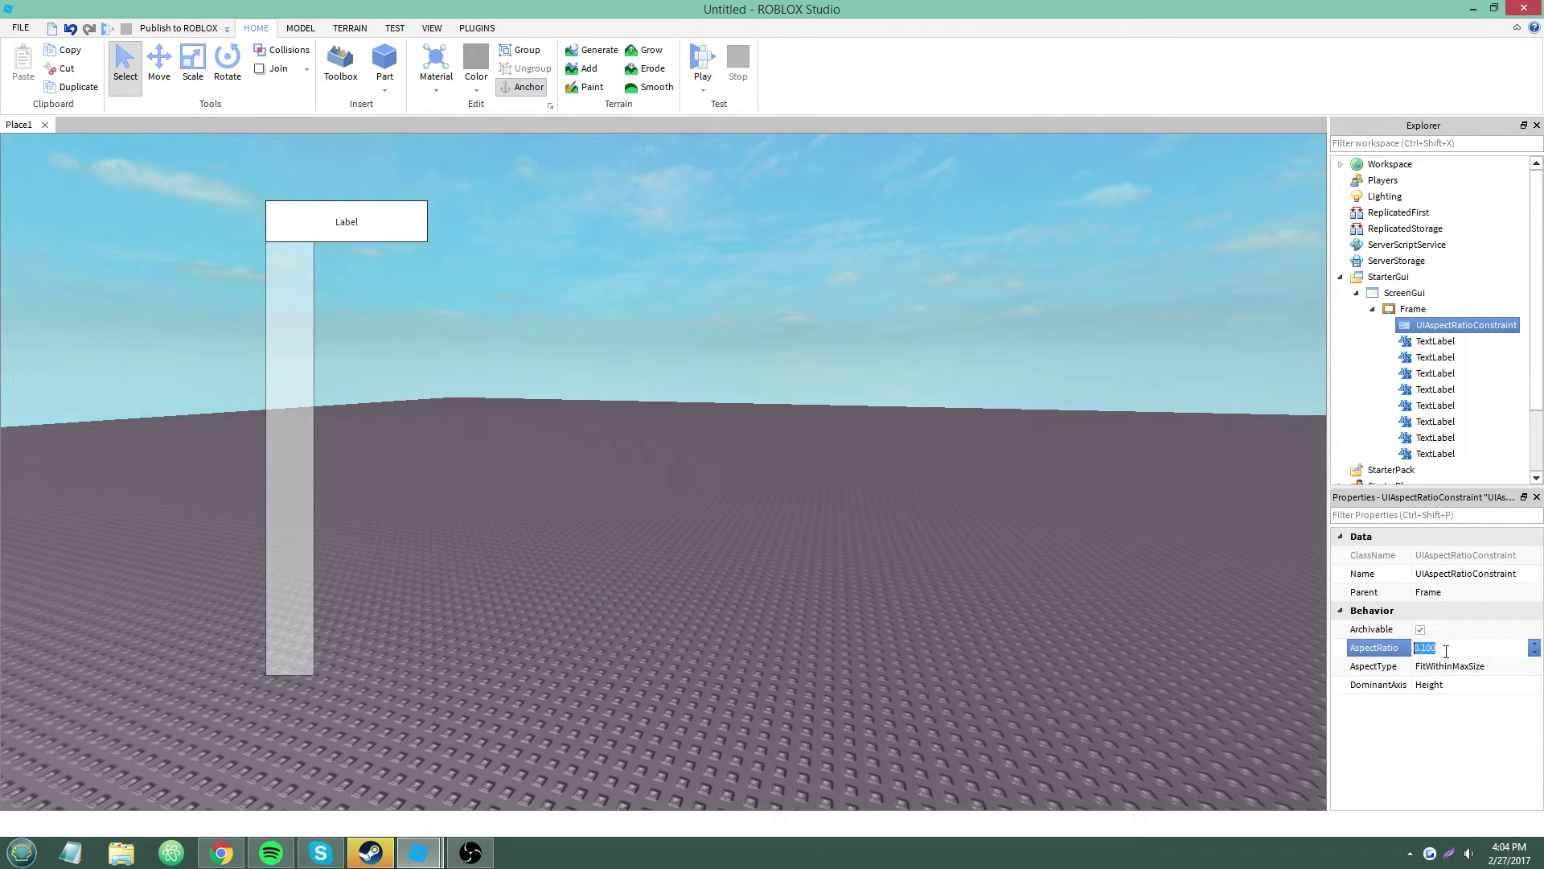
# Step: Set the constraint's aspect ratio to 0.5 and raise it in increments to 0.7
pyautogui.write('0.5')
pyautogui.press('Return')
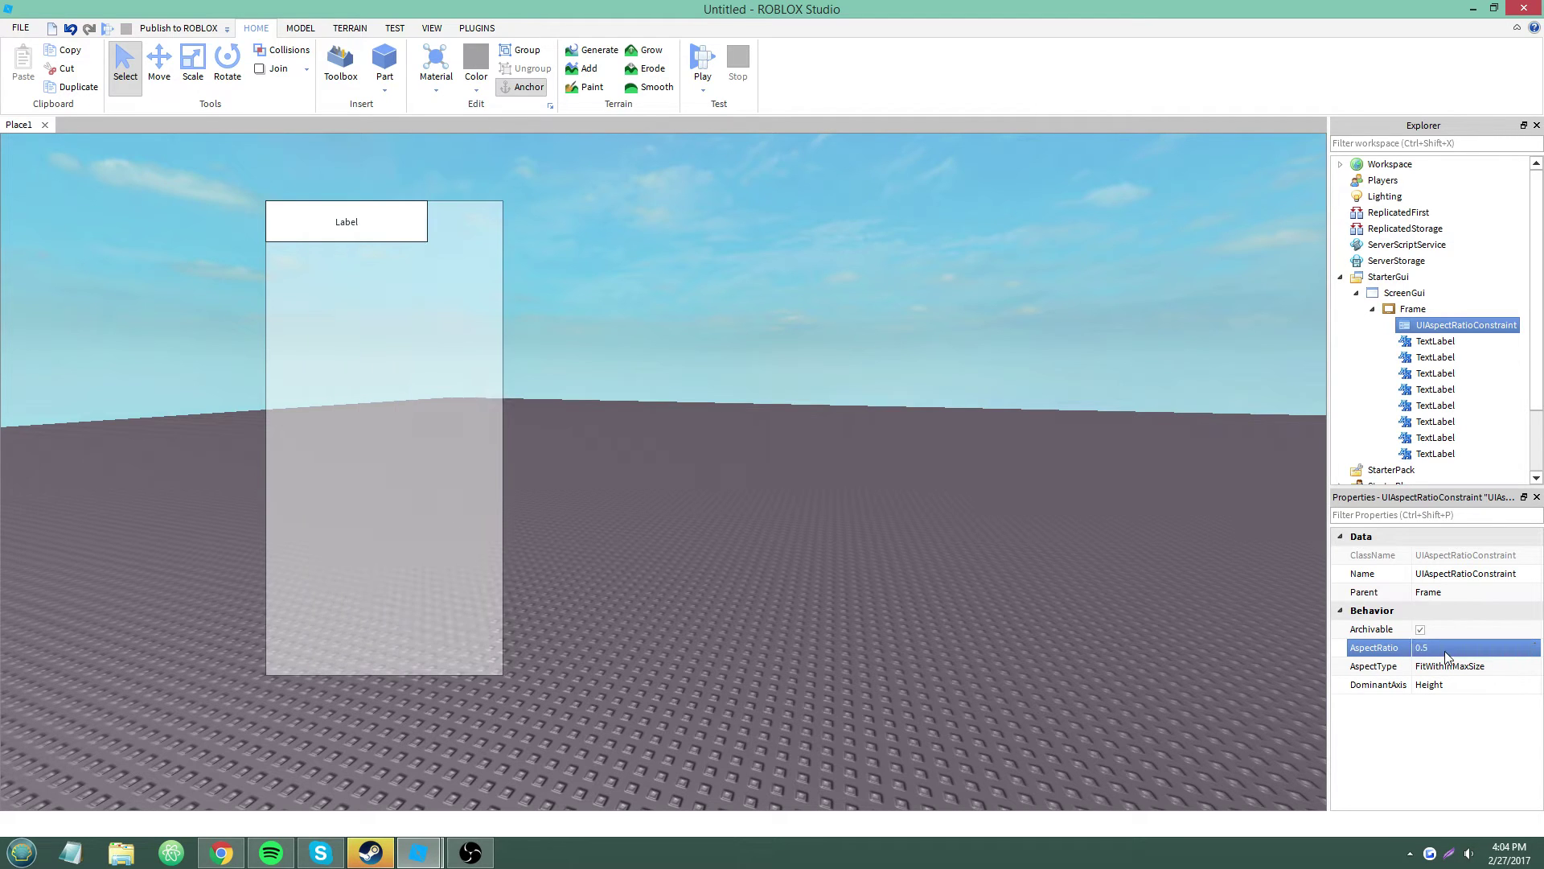
pyautogui.scroll(1, 1446, 652)
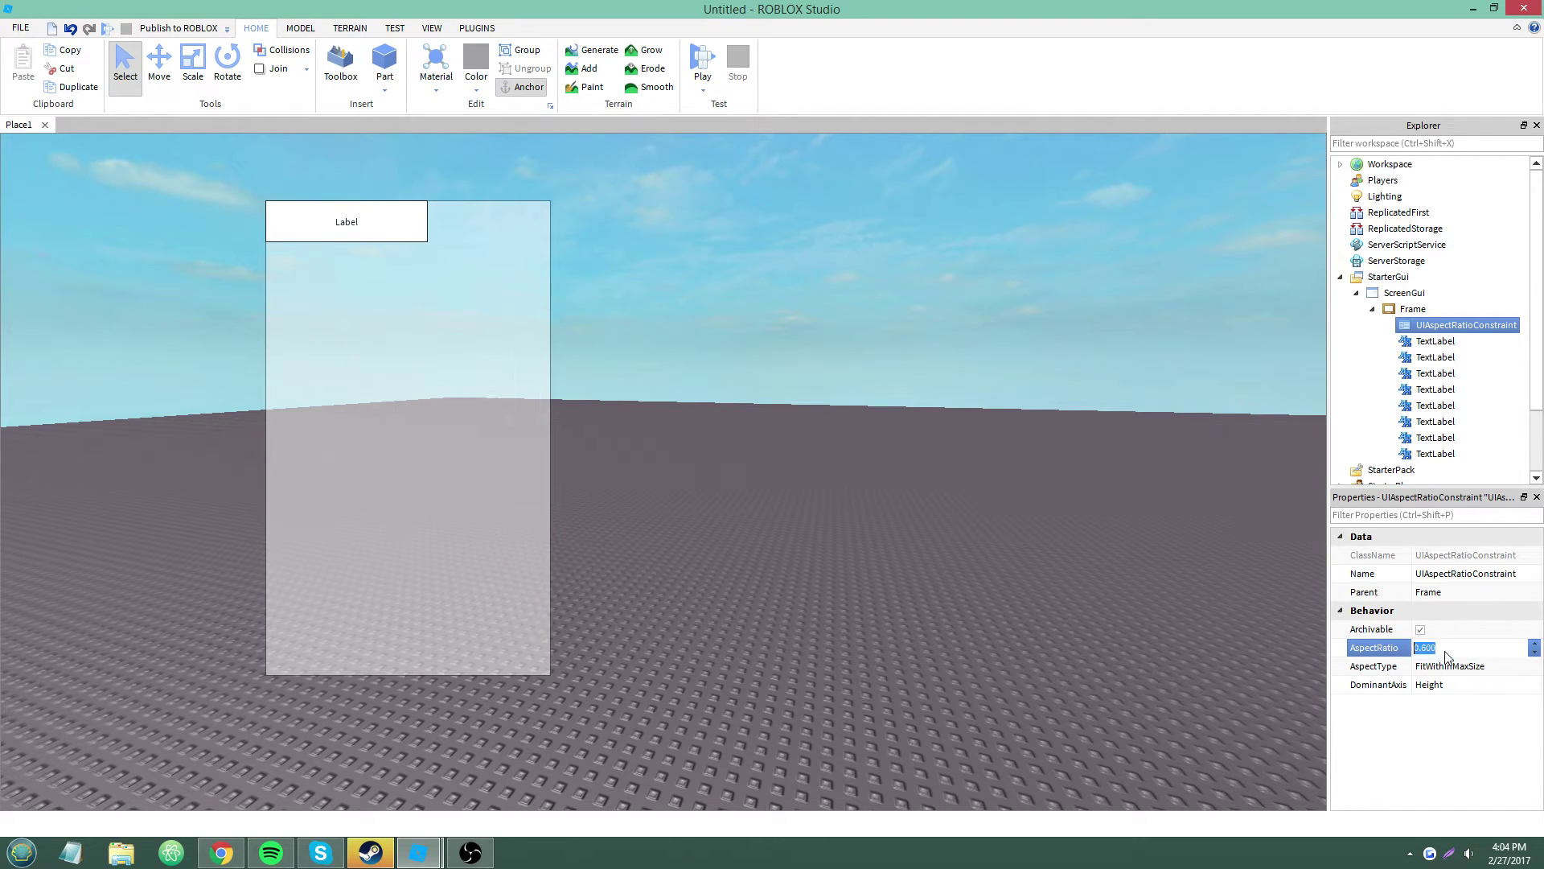
pyautogui.scroll(1, 1445, 651)
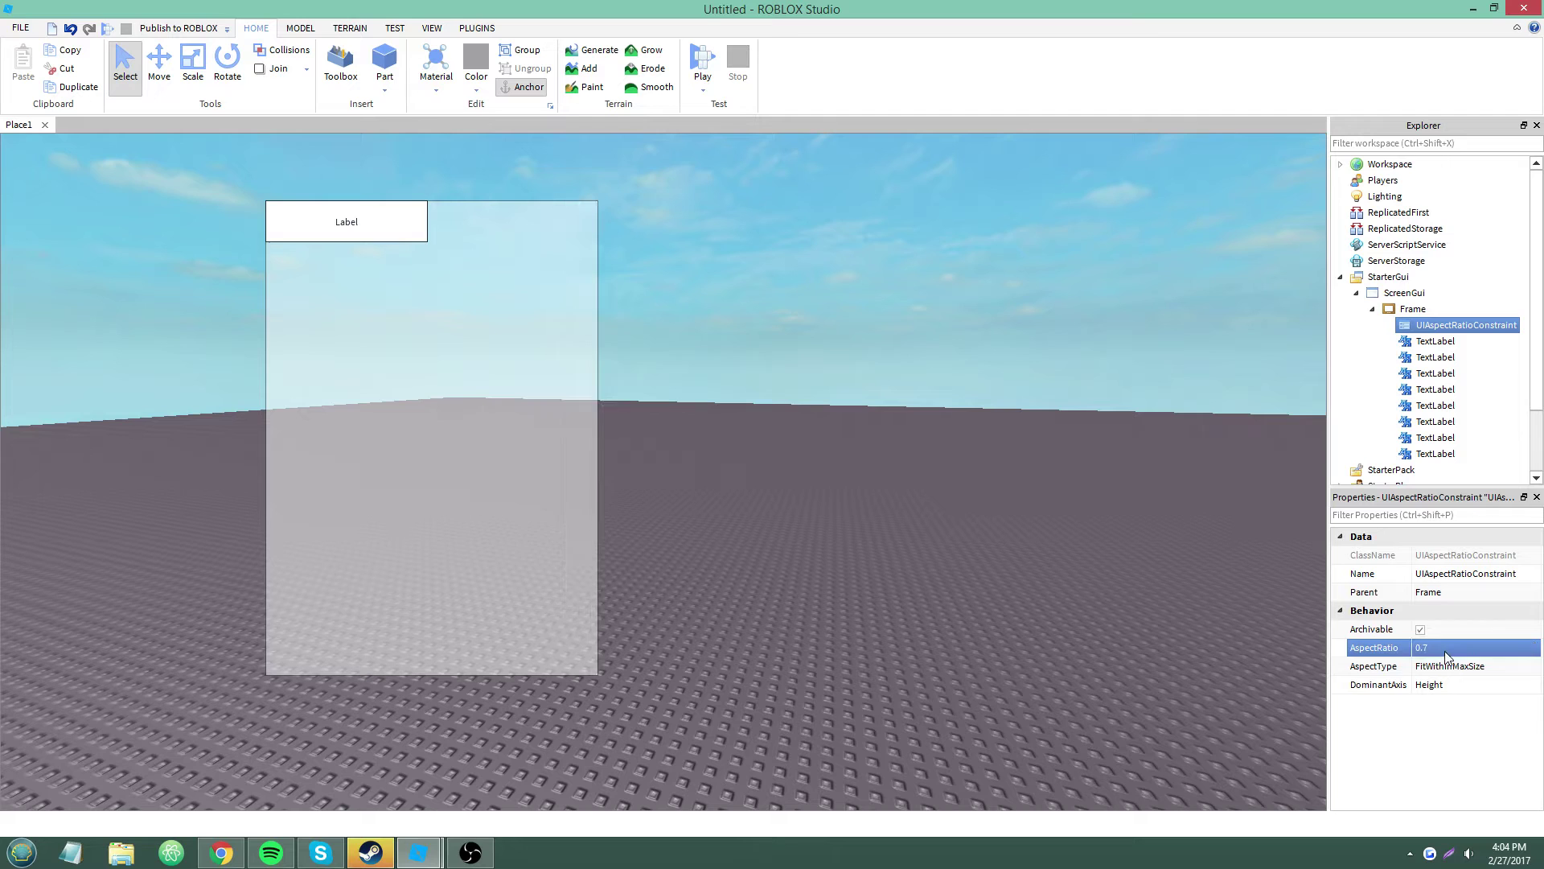
# Step: Set the constraint's dominant axis to Width
pyautogui.click(1446, 685)
pyautogui.click(1445, 684)
pyautogui.click(1442, 709)
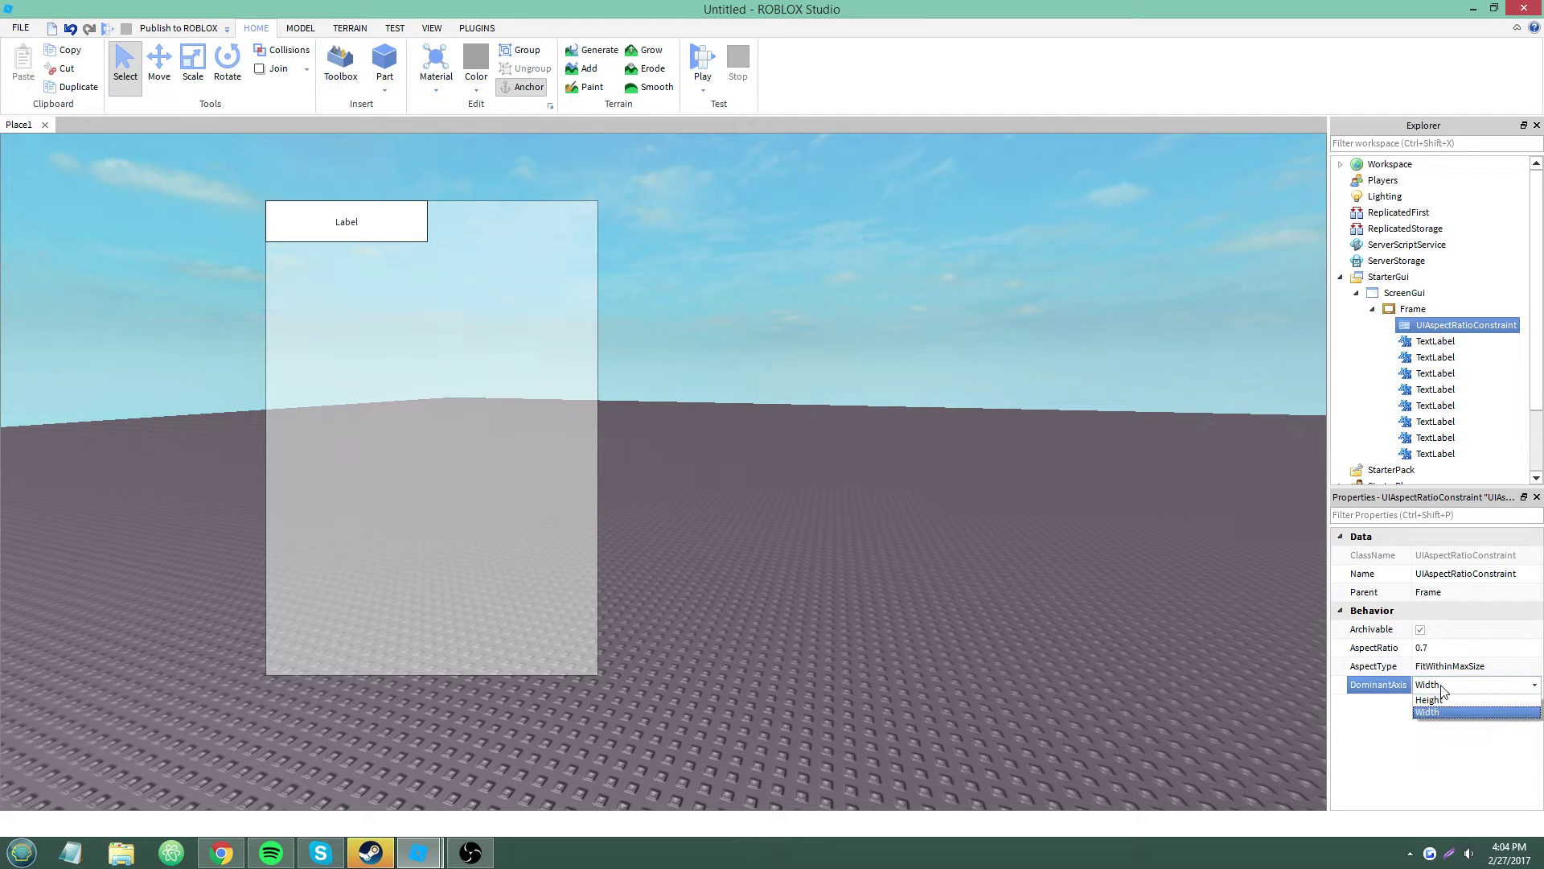
# Step: Set the constraint's aspect ratio to 0.6
pyautogui.doubleClick(1426, 648)
pyautogui.write('6')
pyautogui.press('Return')
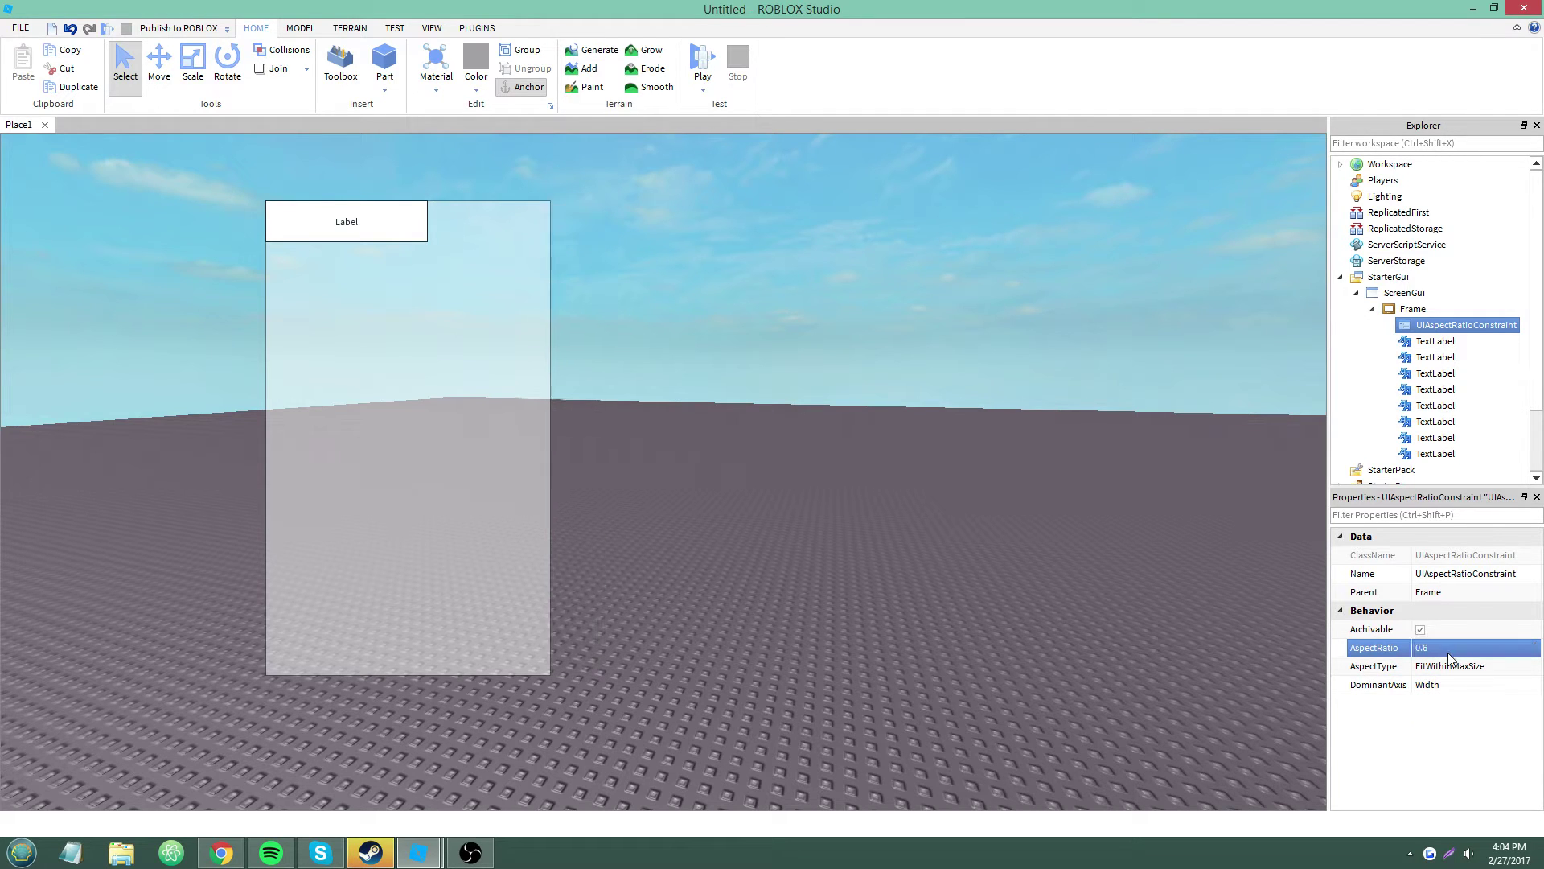
# Step: Set the constraint's aspect ratio to 1 and raise it to 1.1
pyautogui.click(1433, 648)
pyautogui.press('BackSpace')
pyautogui.press('BackSpace')
pyautogui.press('BackSpace')
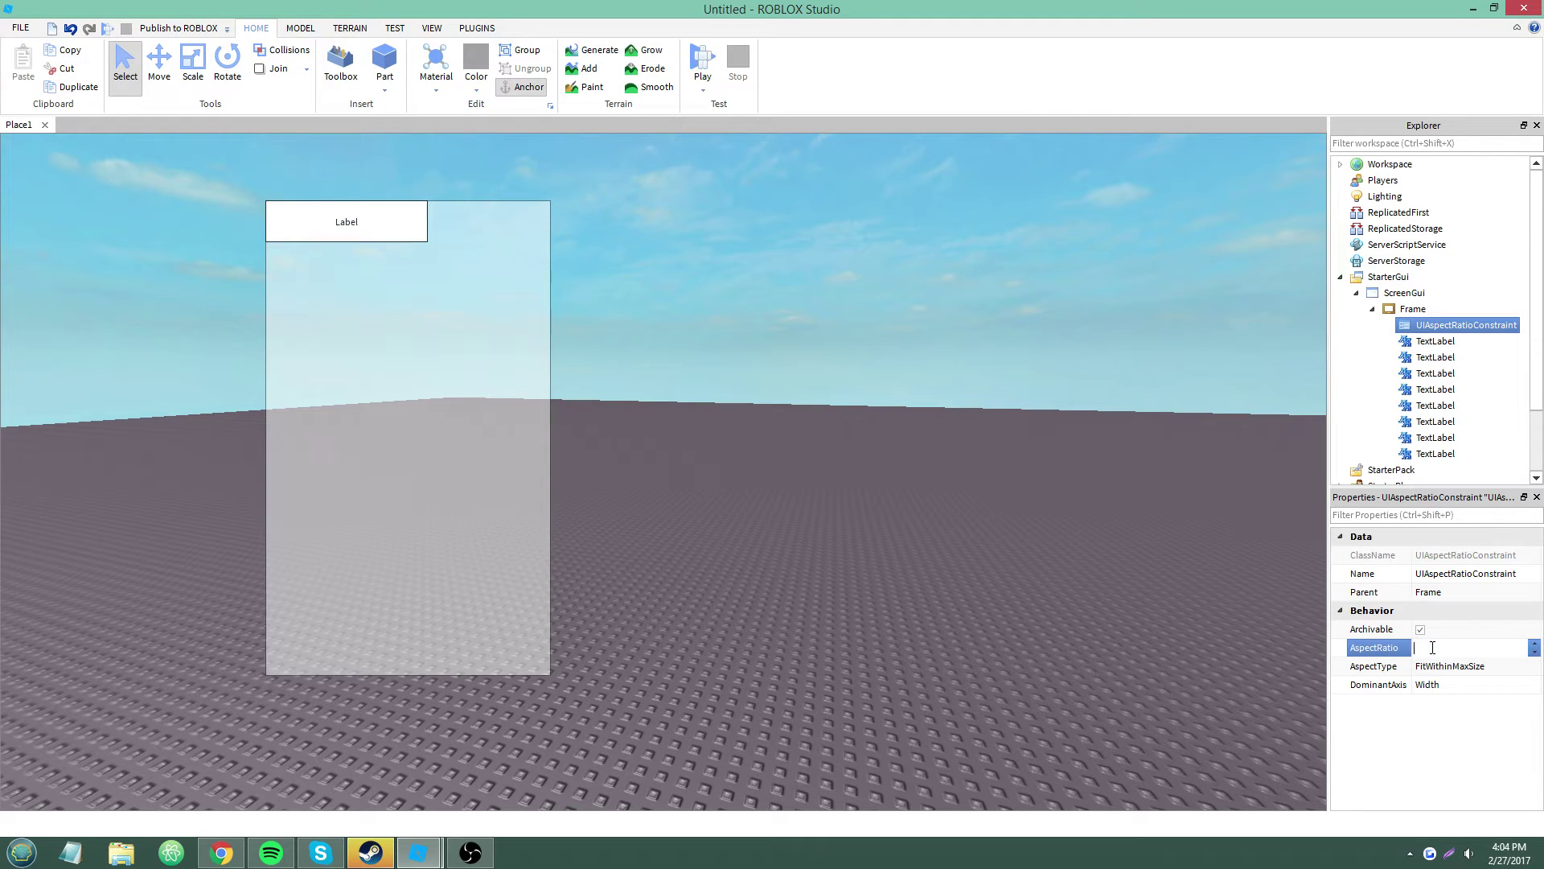
pyautogui.write('1')
pyautogui.press('Return')
pyautogui.click(1442, 654)
pyautogui.press('BackSpace')
pyautogui.press('BackSpace')
pyautogui.press('BackSpace')
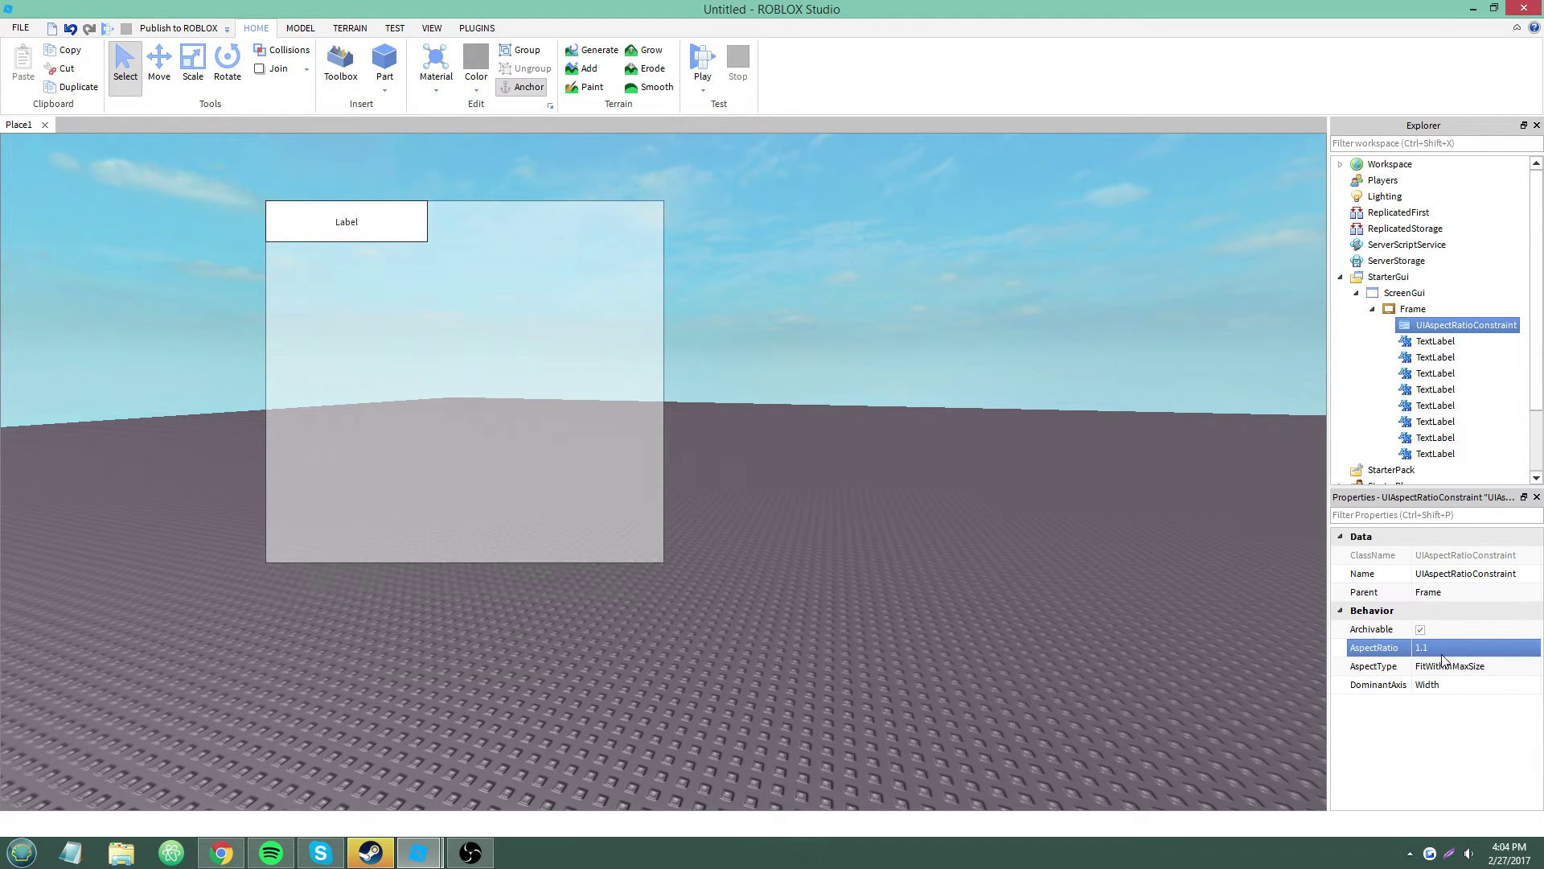
# Step: Look through the constraint's aspect type options and inspect the Frame and its parent ScreenGui
pyautogui.click(1448, 667)
pyautogui.click(1448, 667)
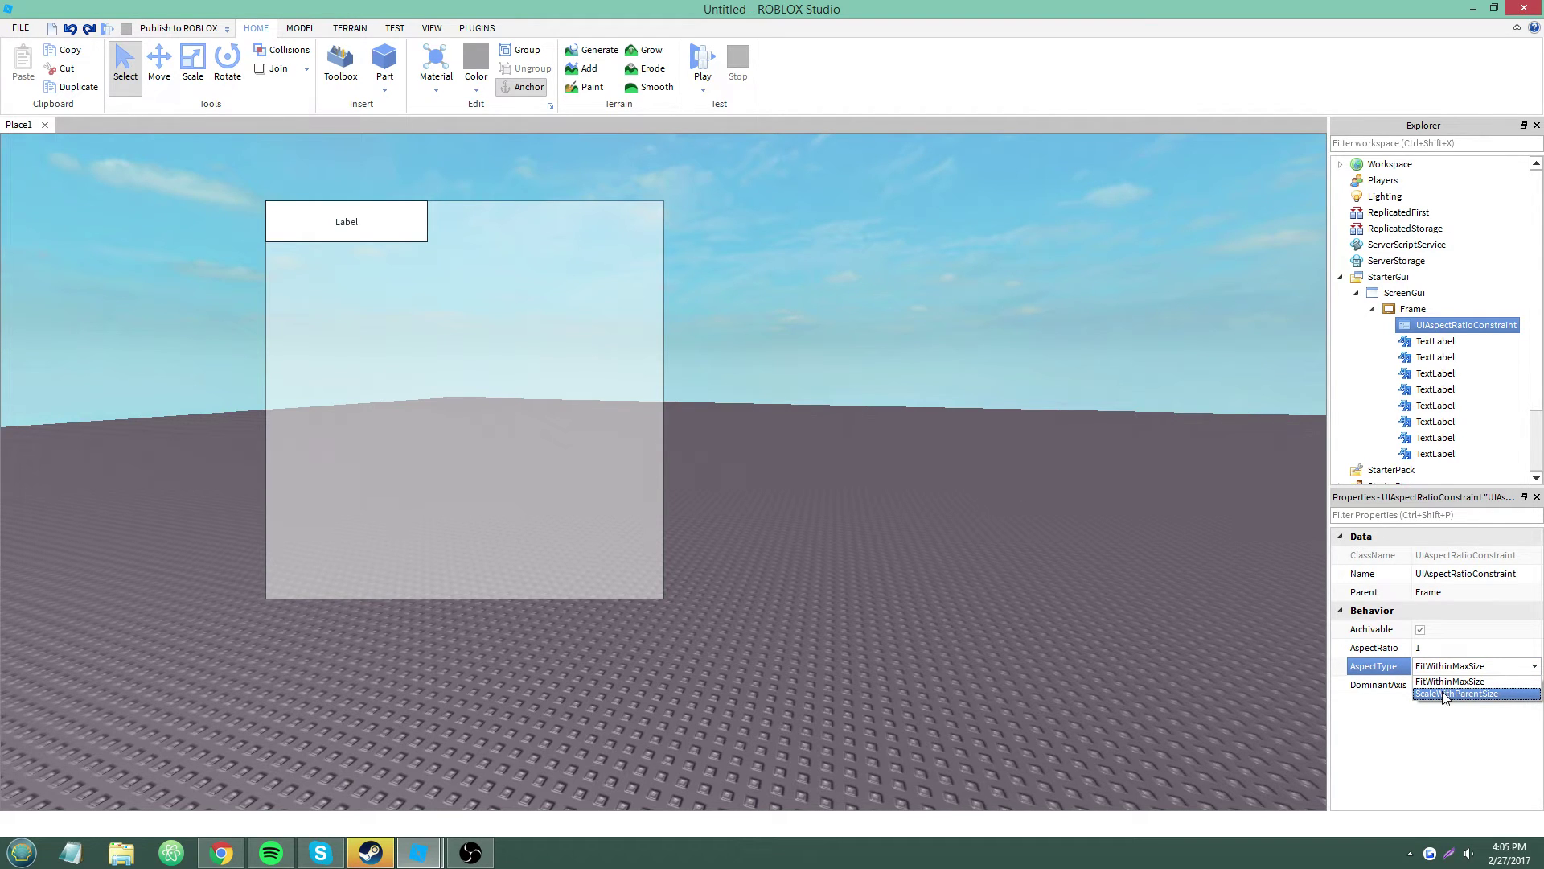
pyautogui.click(1436, 720)
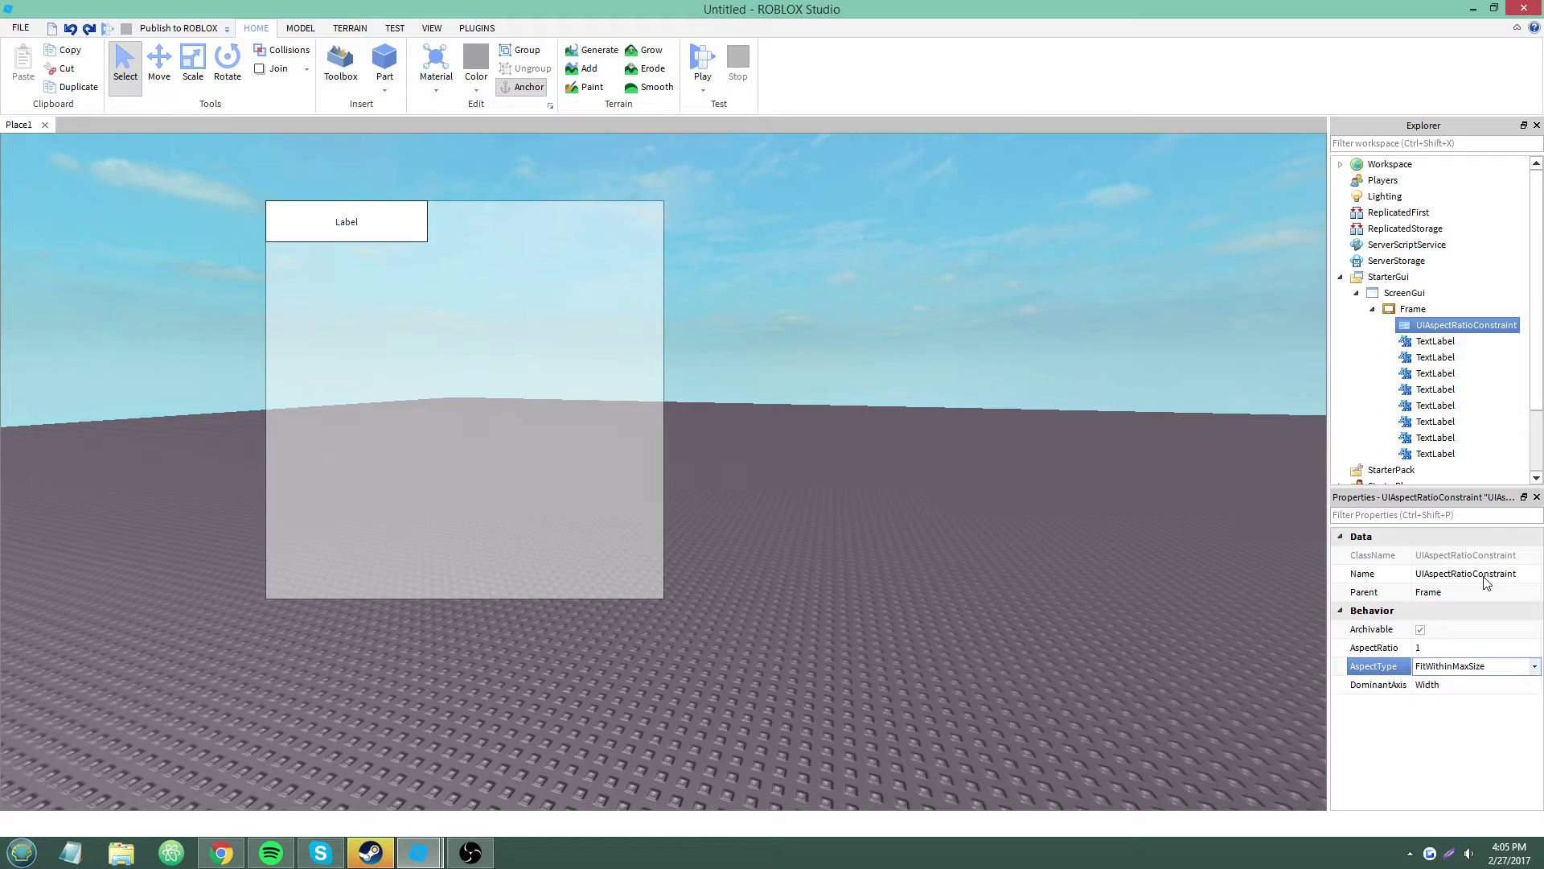
pyautogui.click(1460, 310)
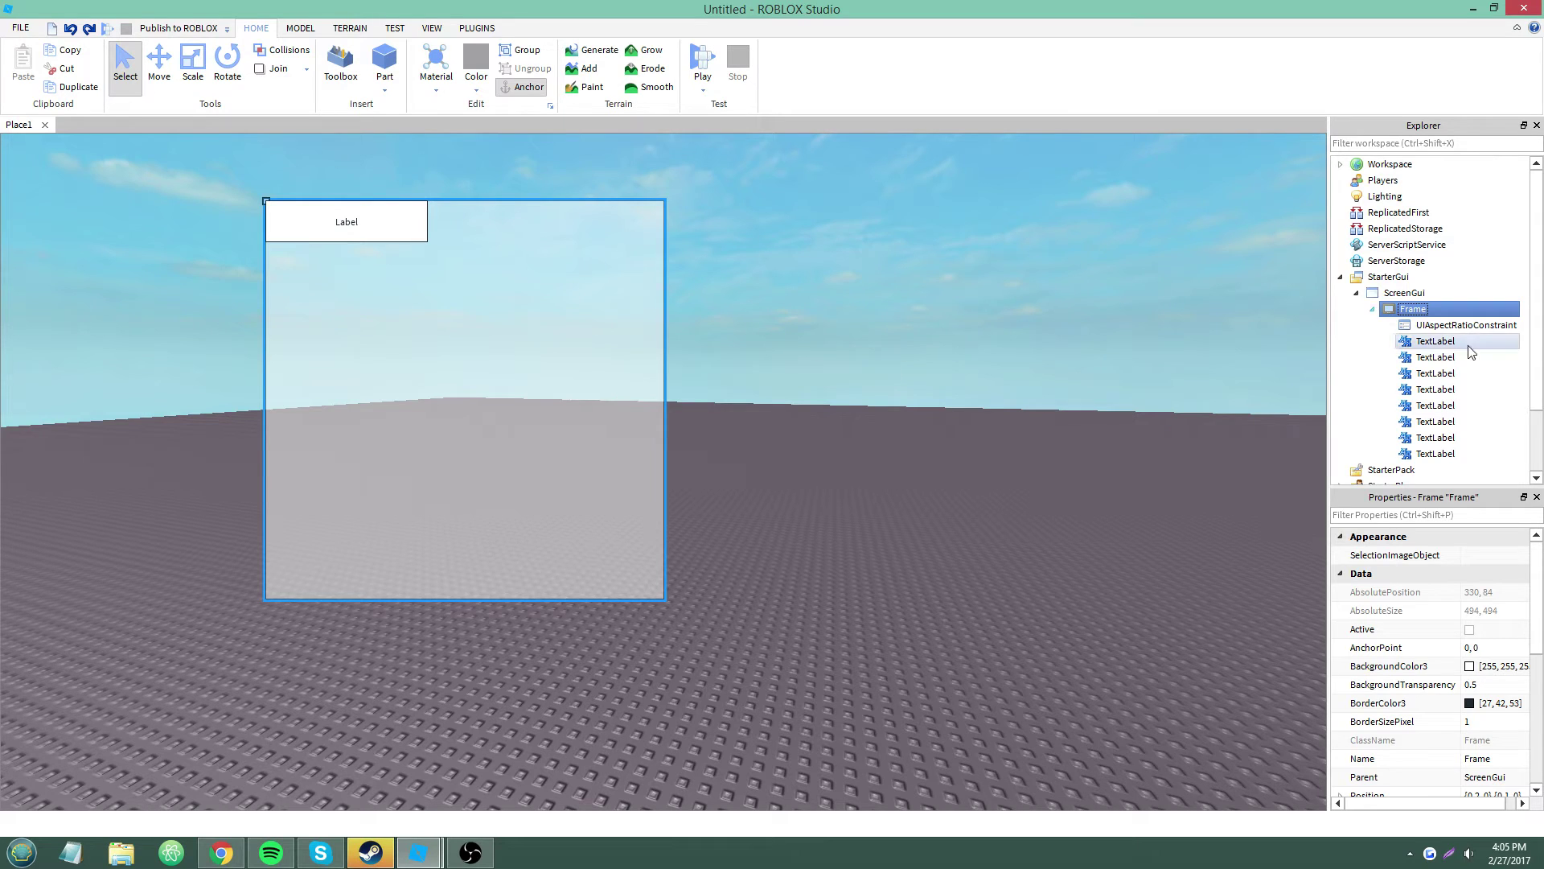
pyautogui.click(1419, 295)
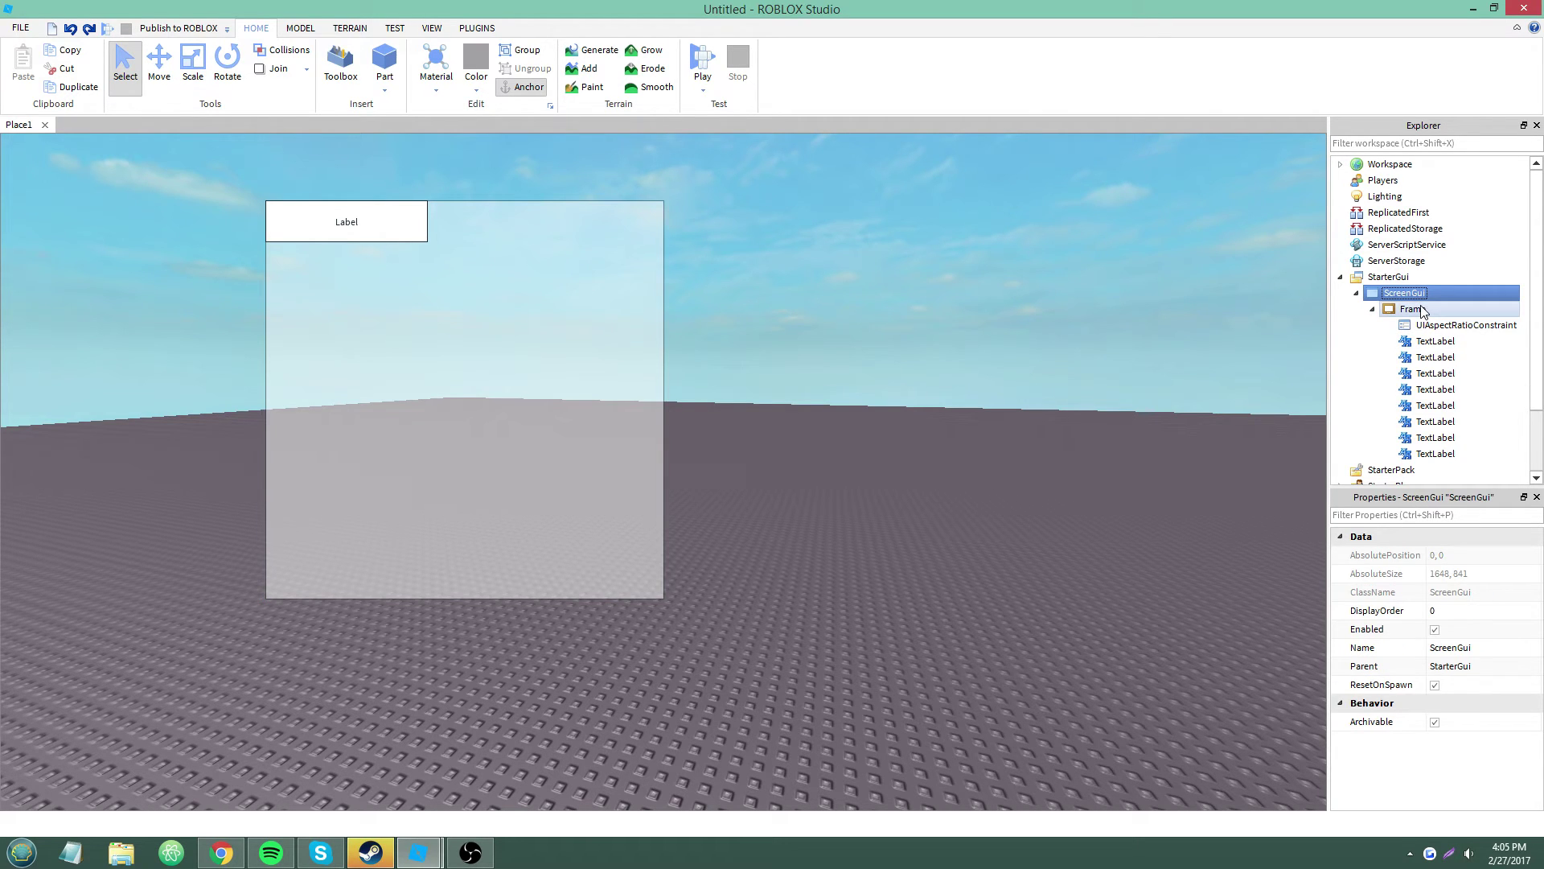
pyautogui.click(1416, 310)
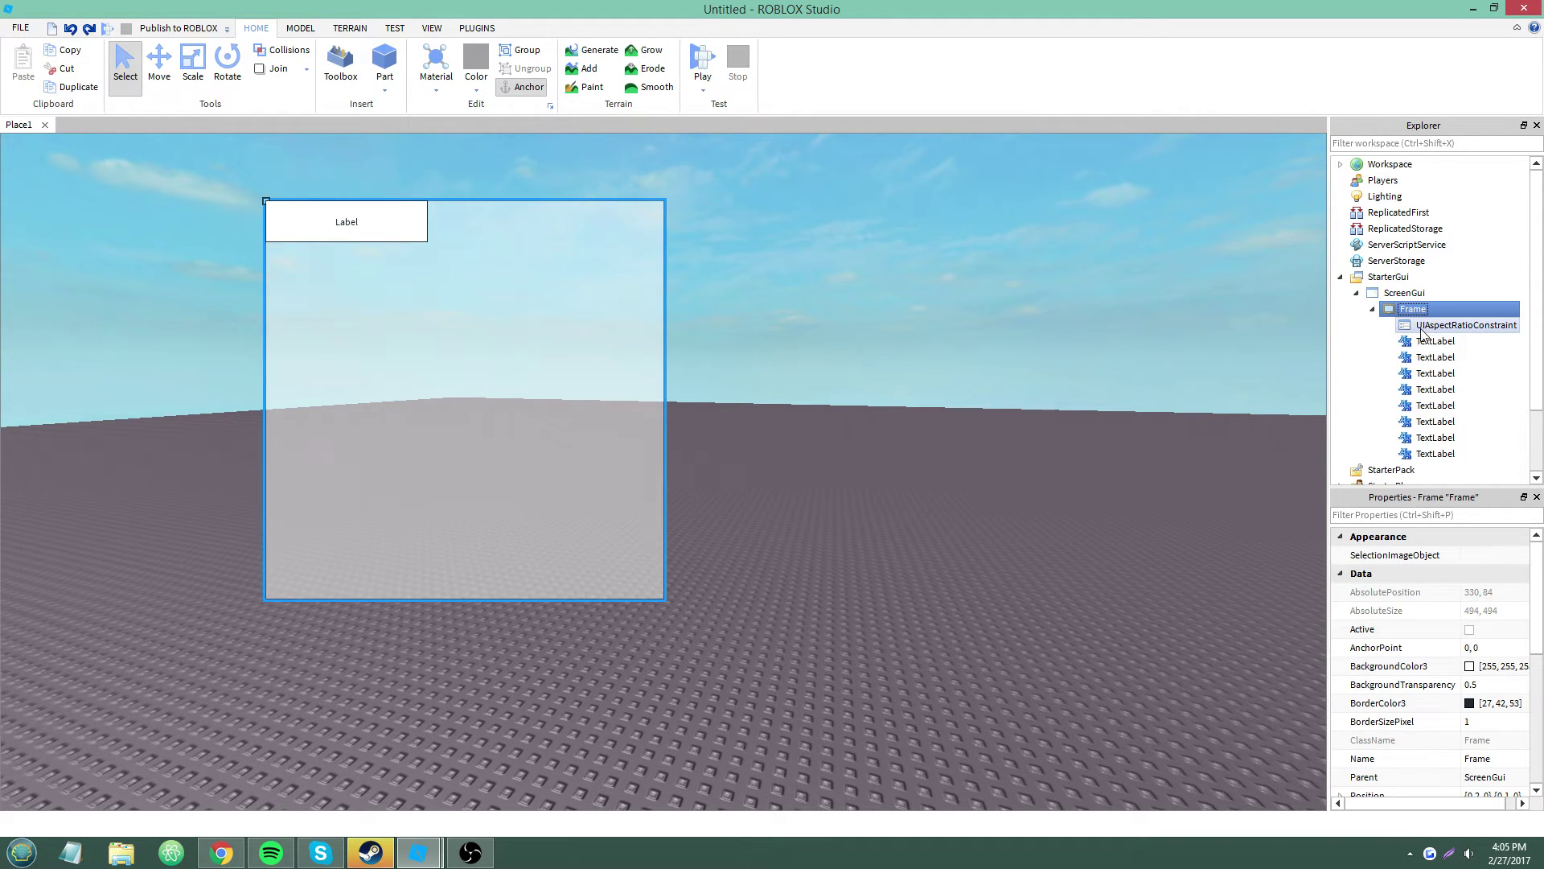
# Step: Delete the UIAspectRatioConstraint and insert a UIGridLayout into the Frame instead
pyautogui.click(1426, 326)
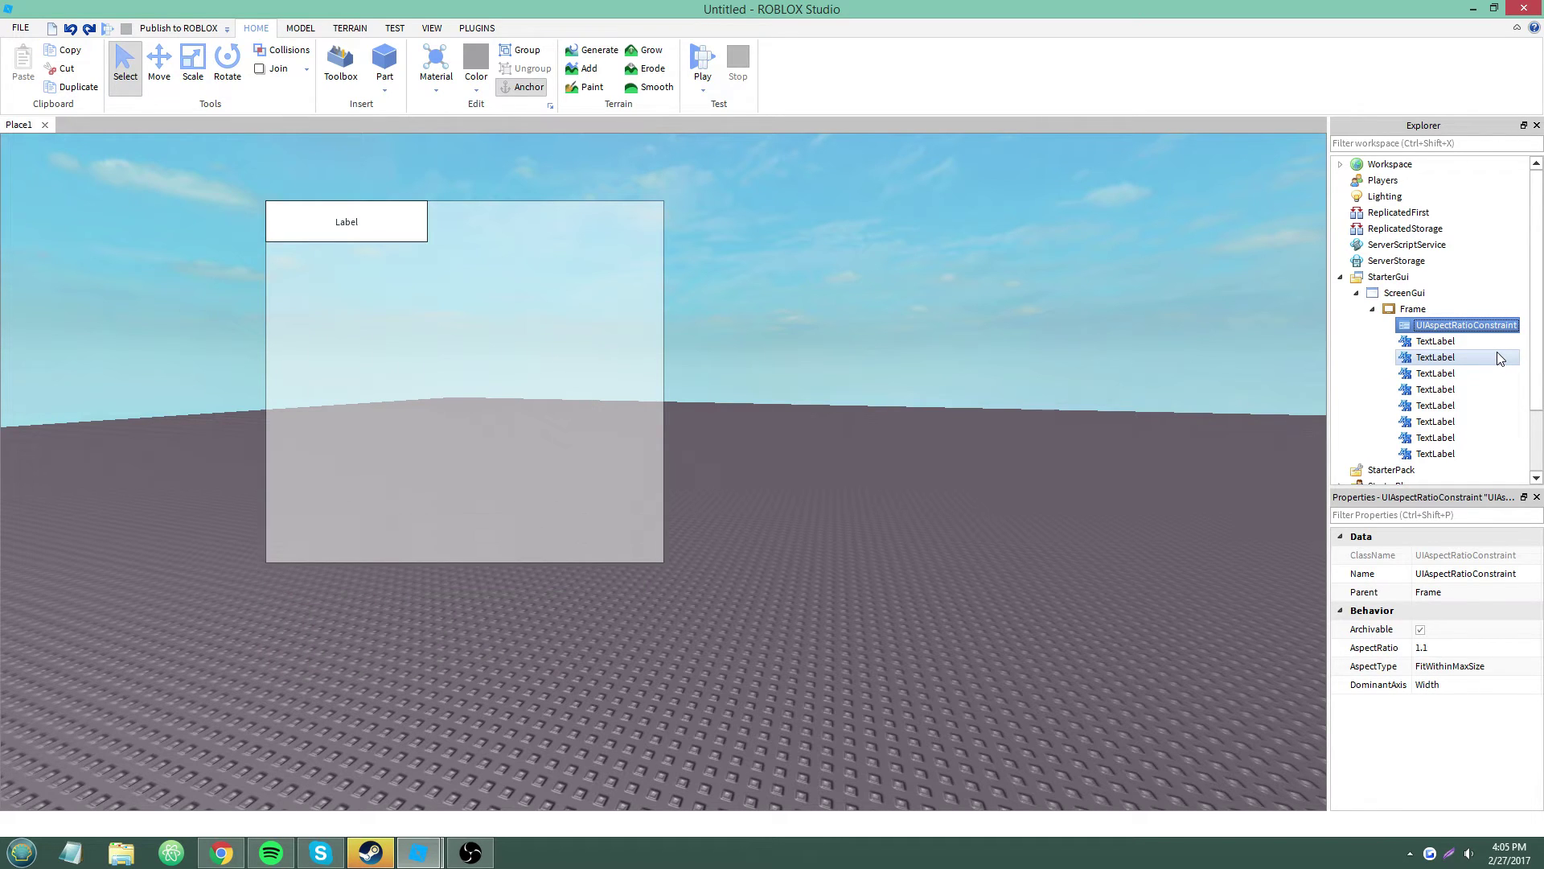
pyautogui.press('Delete')
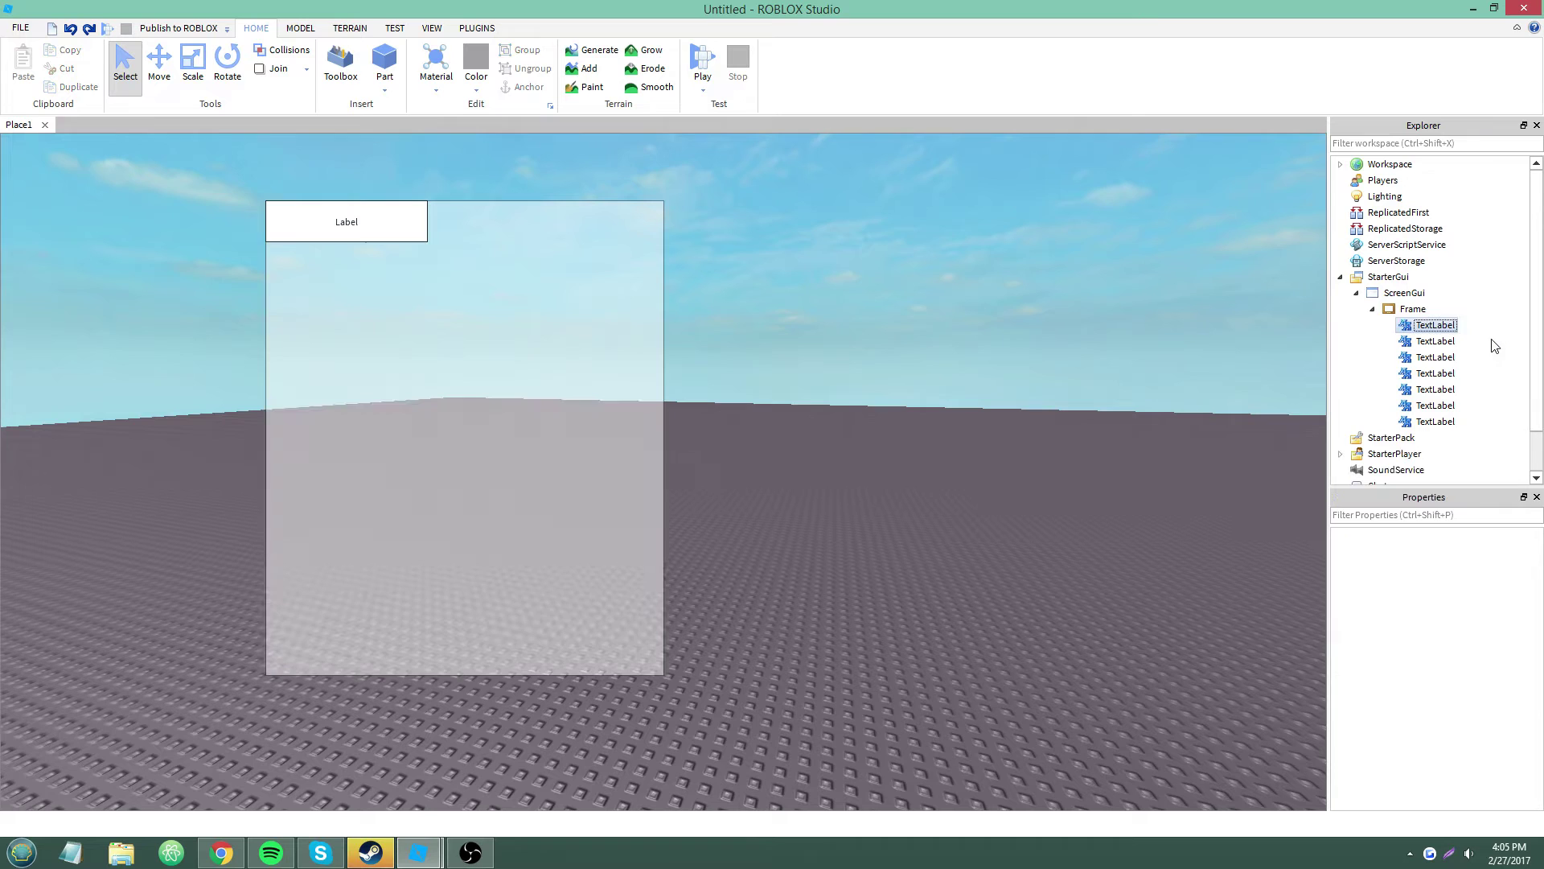
pyautogui.rightClick(1413, 310)
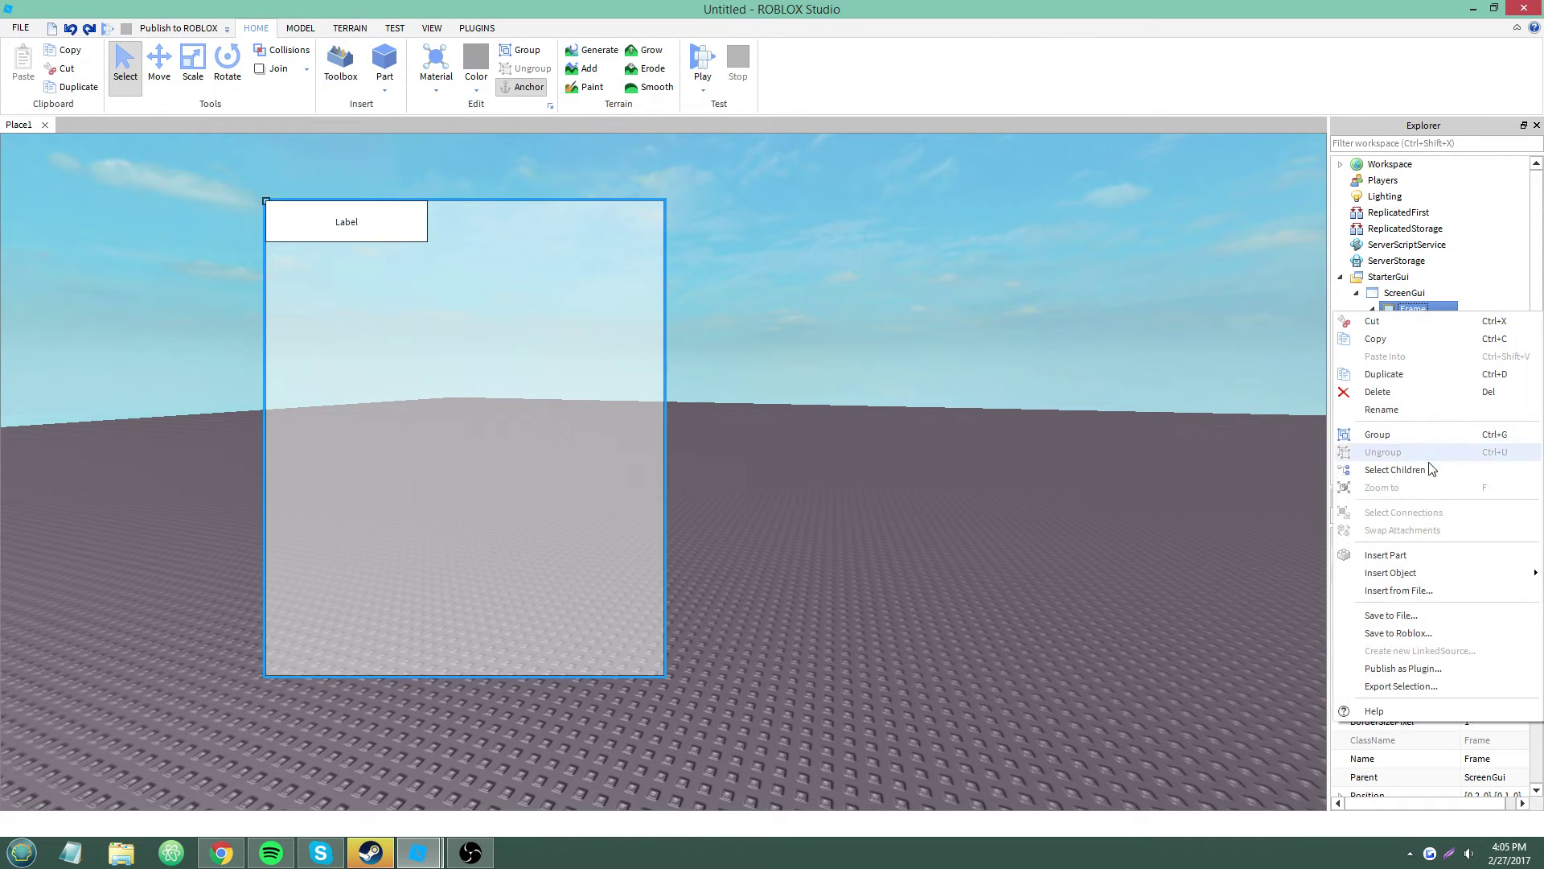
pyautogui.moveTo(1413, 572)
pyautogui.click(1245, 777)
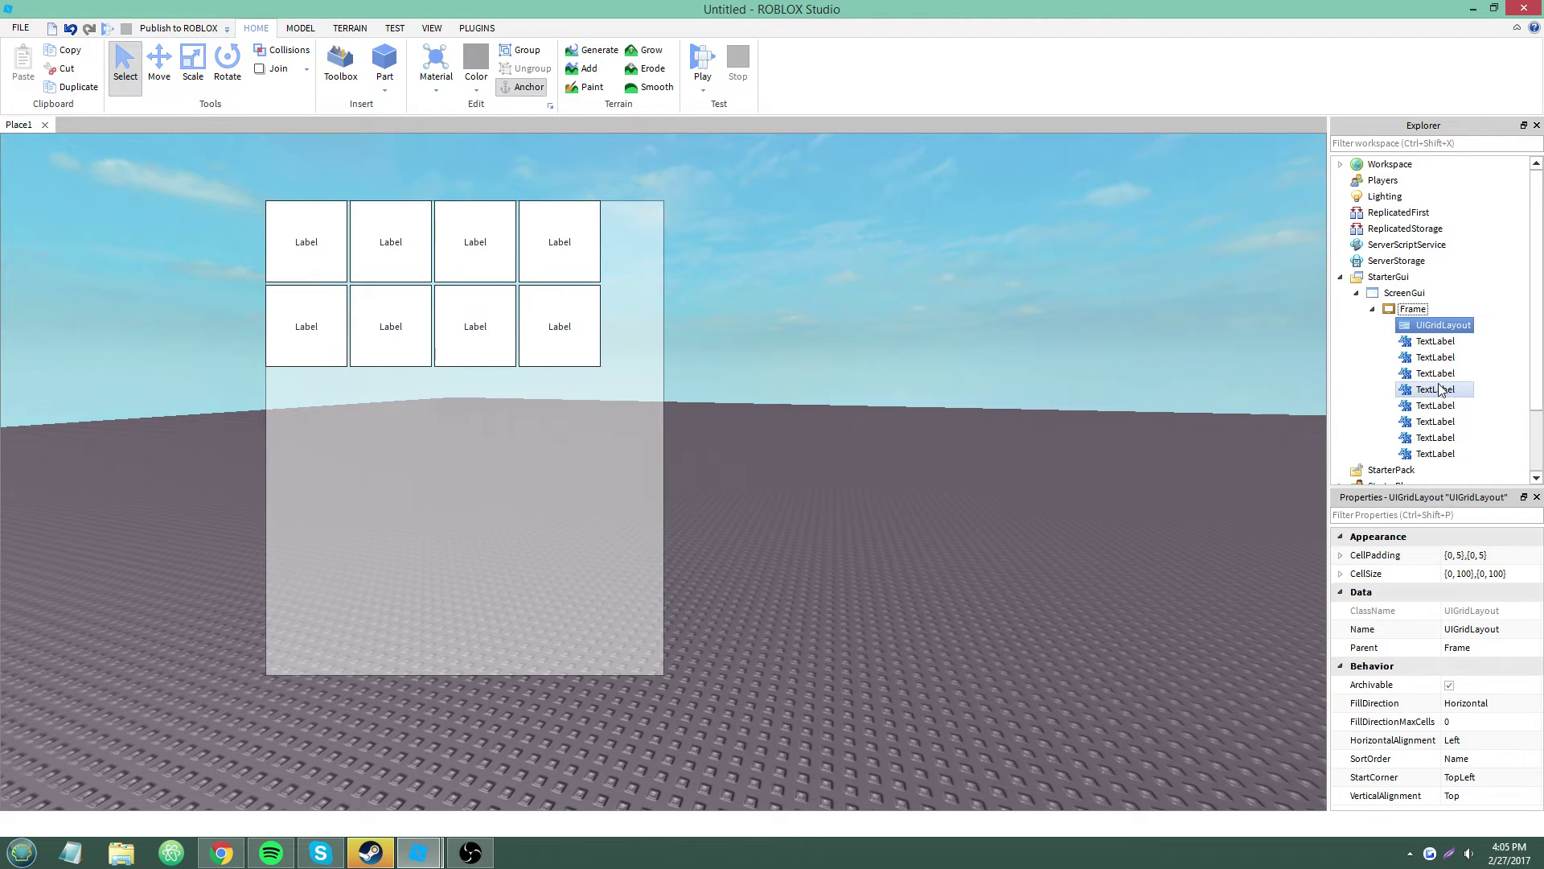
# Step: Delete the UIGridLayout from the Frame and restore it, twice
pyautogui.press('Delete')
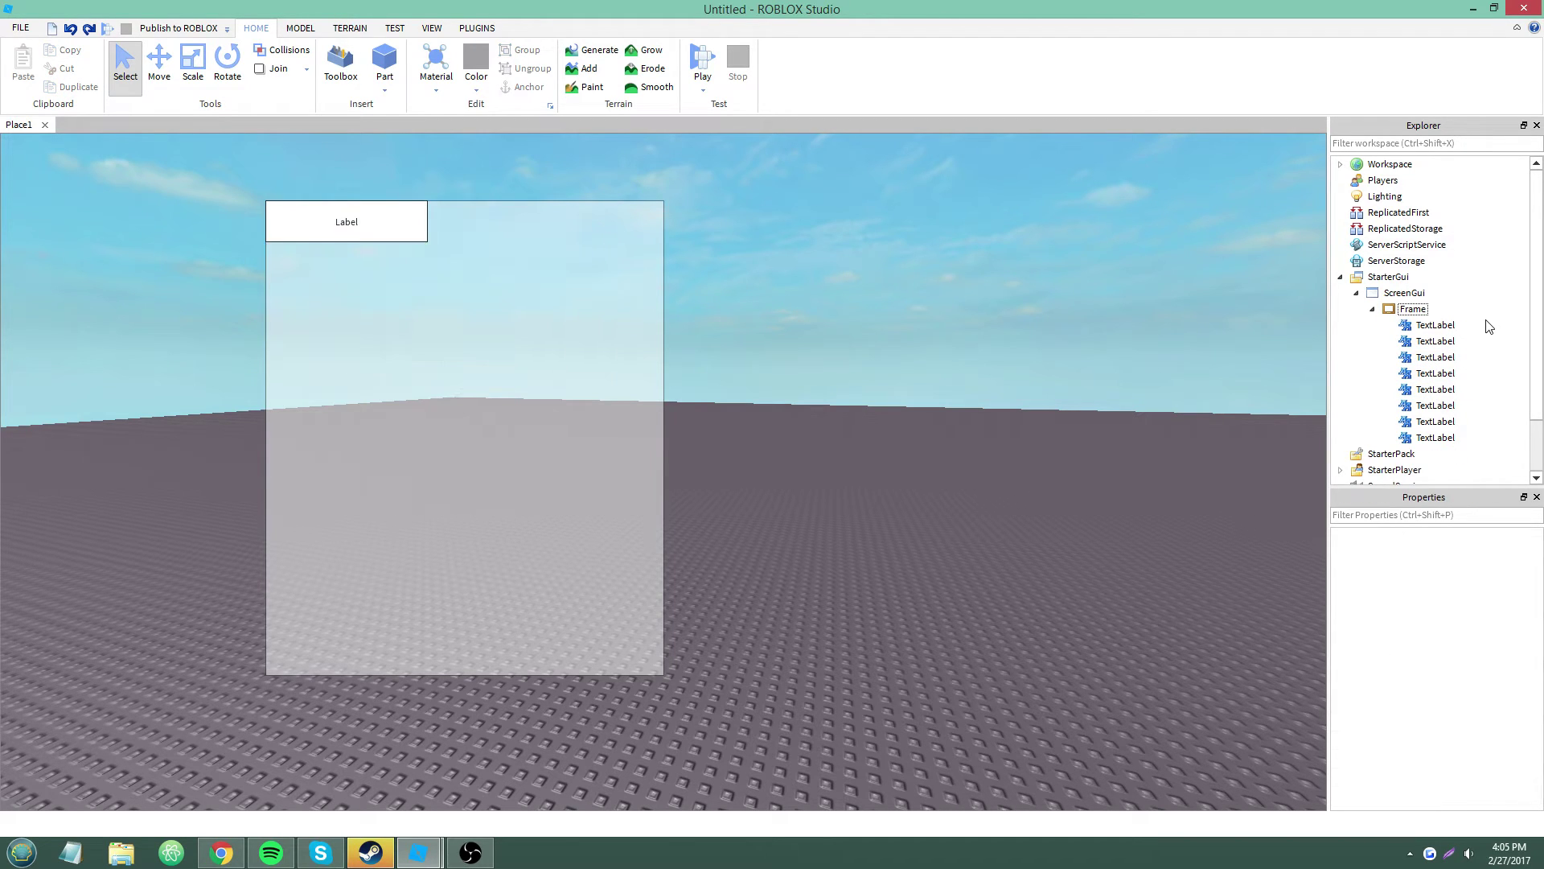
pyautogui.hotkey('ctrl', 'v')
pyautogui.click(1443, 325)
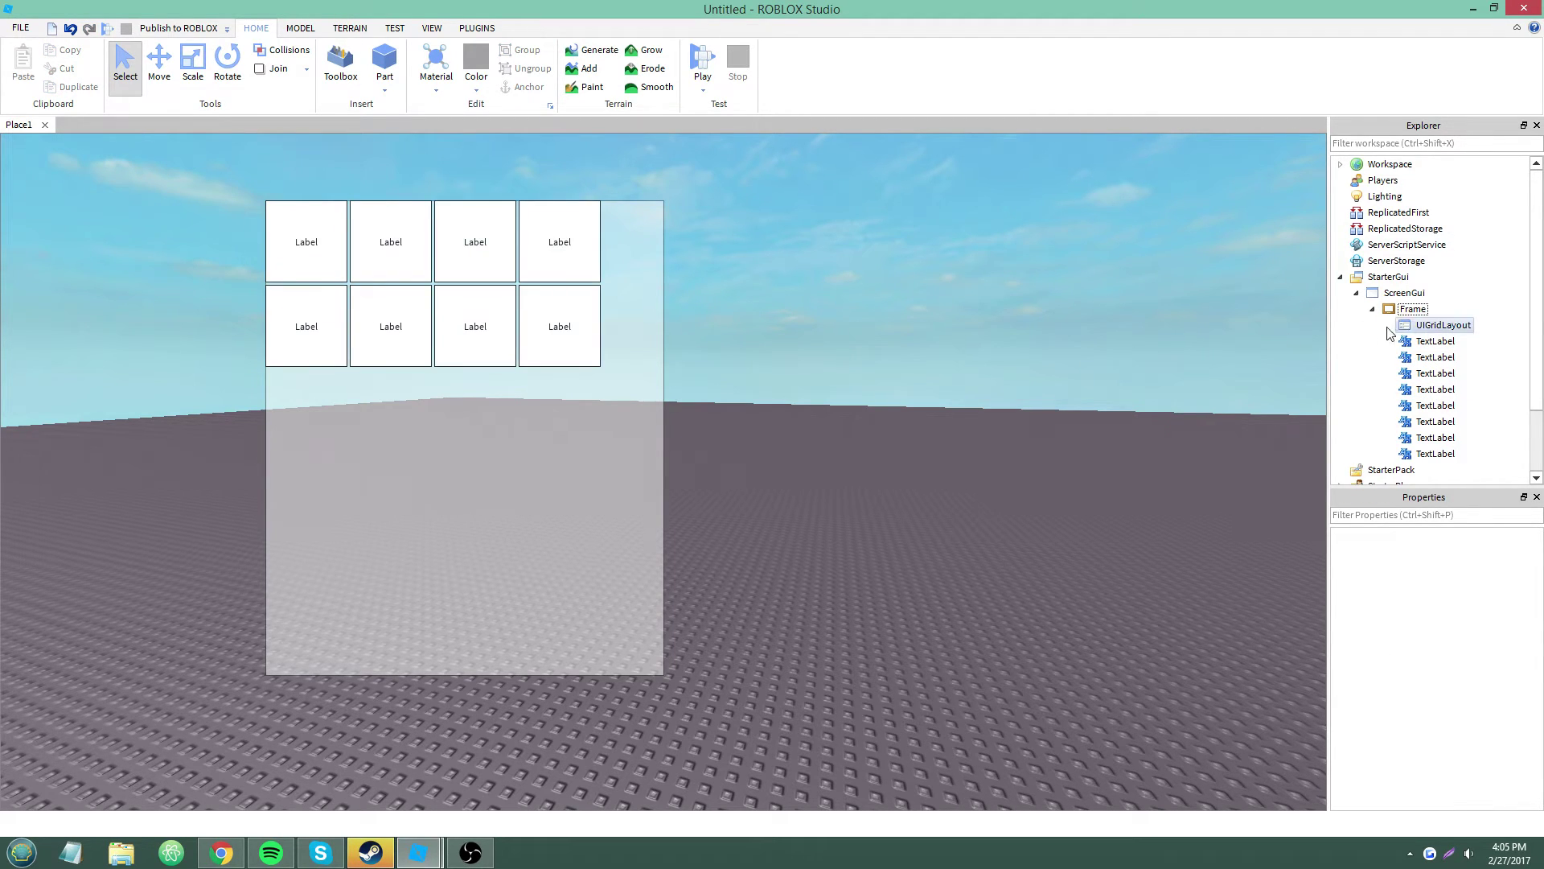
pyautogui.press('Delete')
pyautogui.hotkey('ctrl', 'z')
# Step: Inspect the TextLabels arranged by the grid layout and their parent Frame
pyautogui.click(1435, 341)
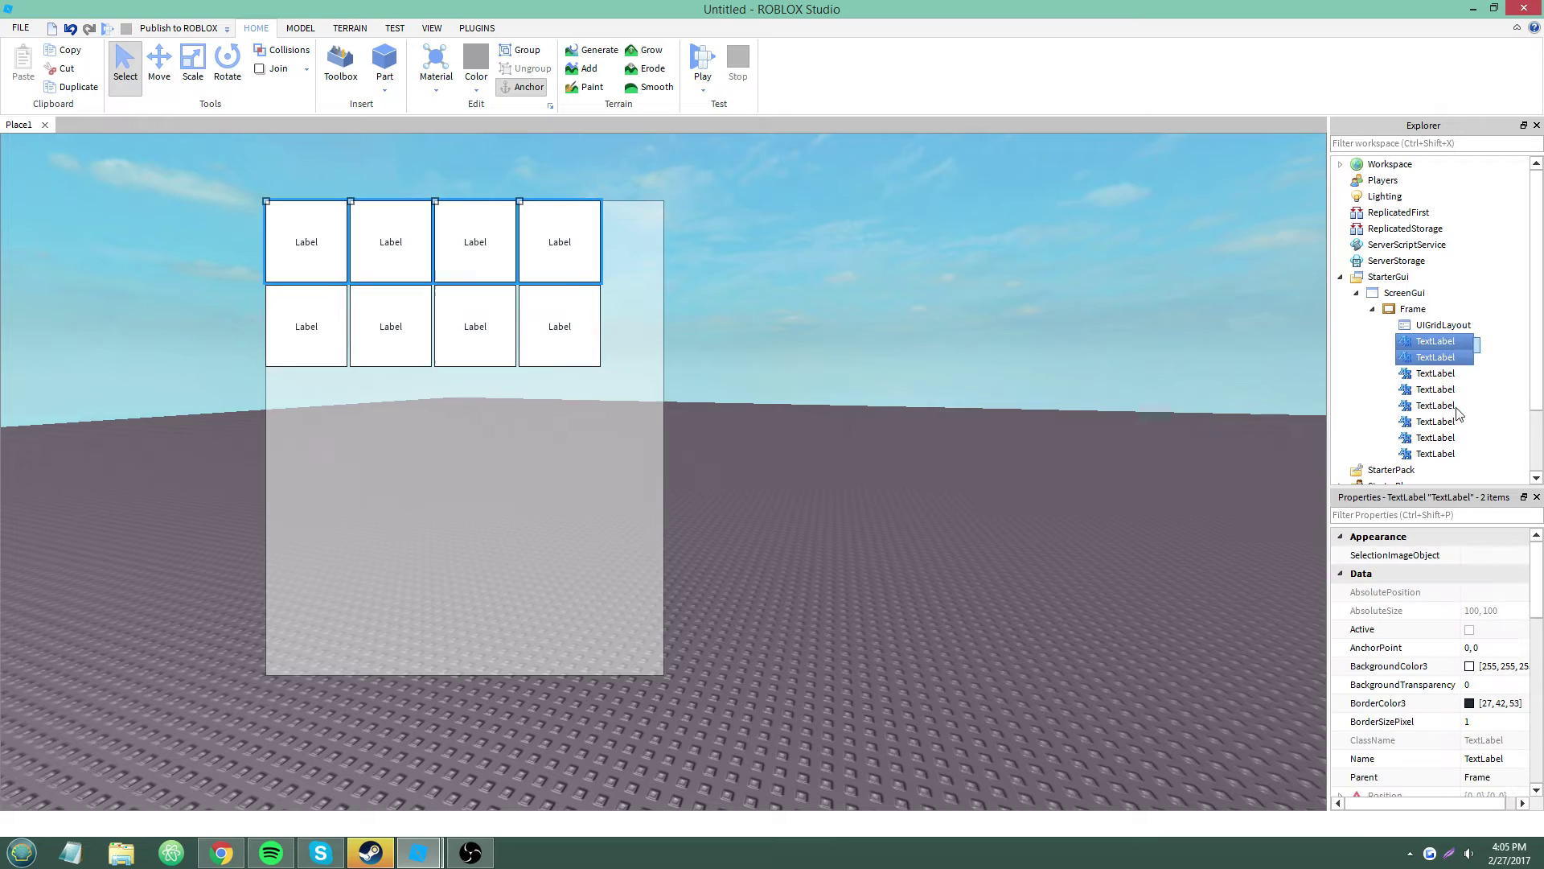
pyautogui.keyDown('shift'); pyautogui.click(1435, 453); pyautogui.keyUp('shift')
pyautogui.click(1414, 308)
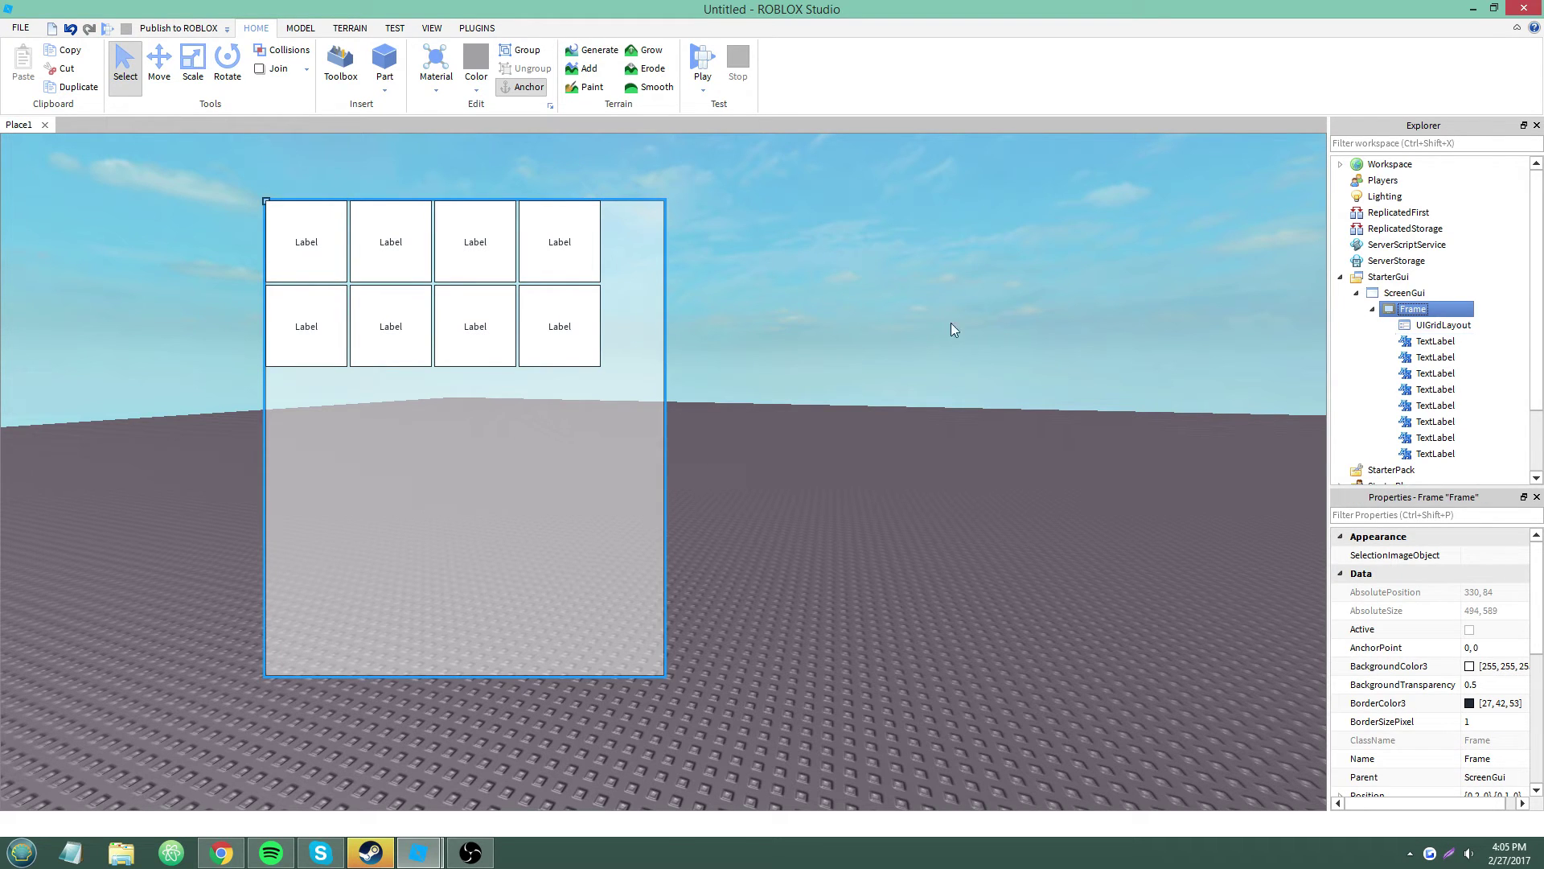
pyautogui.click(789, 296)
# Step: Redo and undo the grid layout's deletion repeatedly to compare the labels with and without it
pyautogui.hotkey('ctrl', 'y')
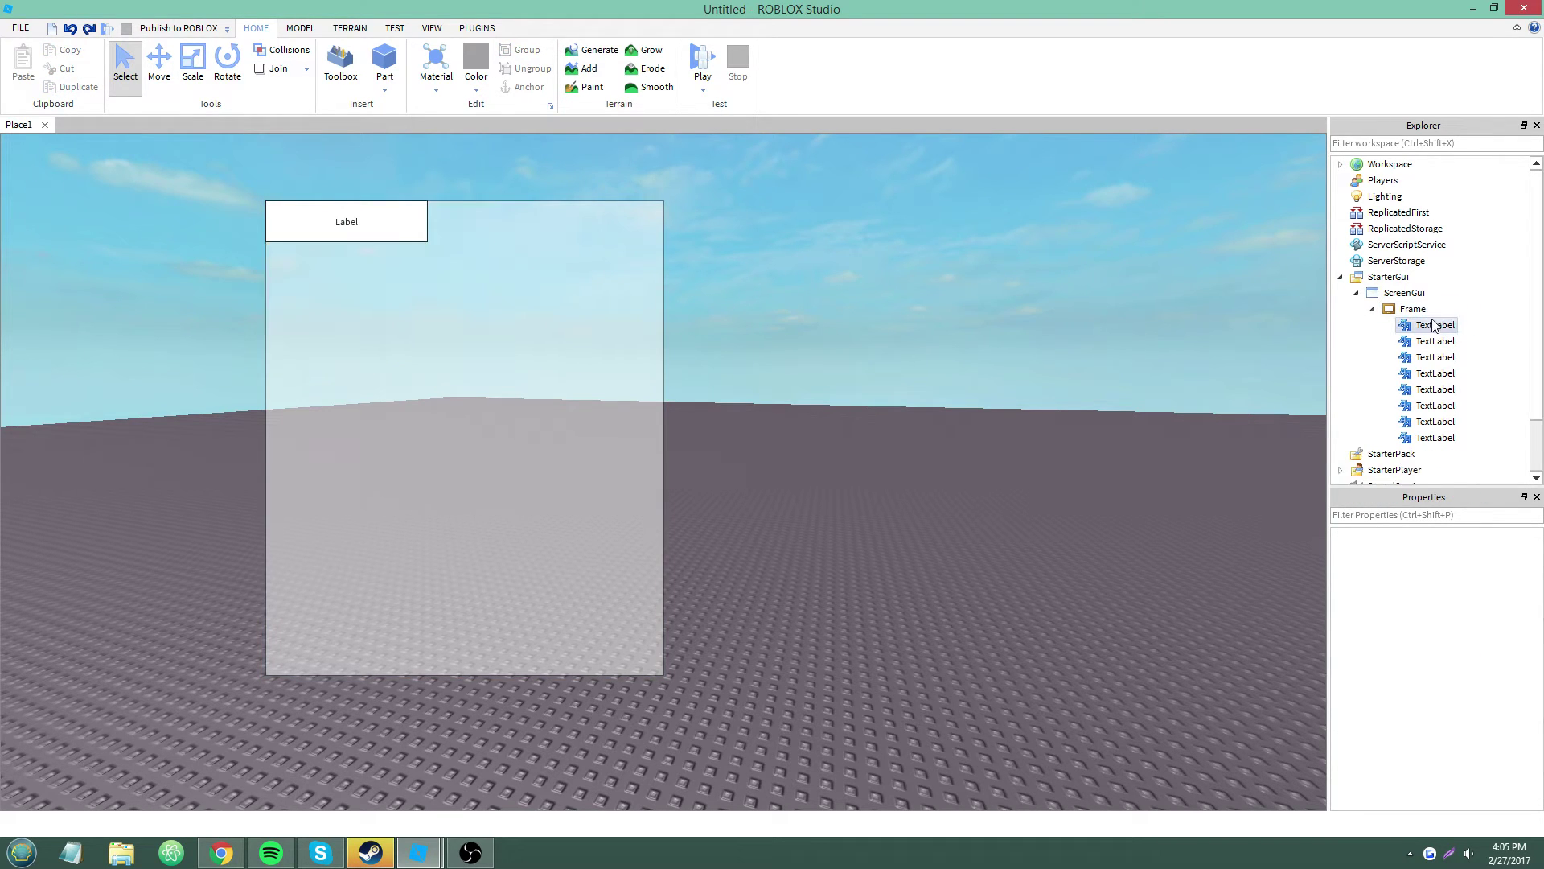
pyautogui.hotkey('ctrl', 'z')
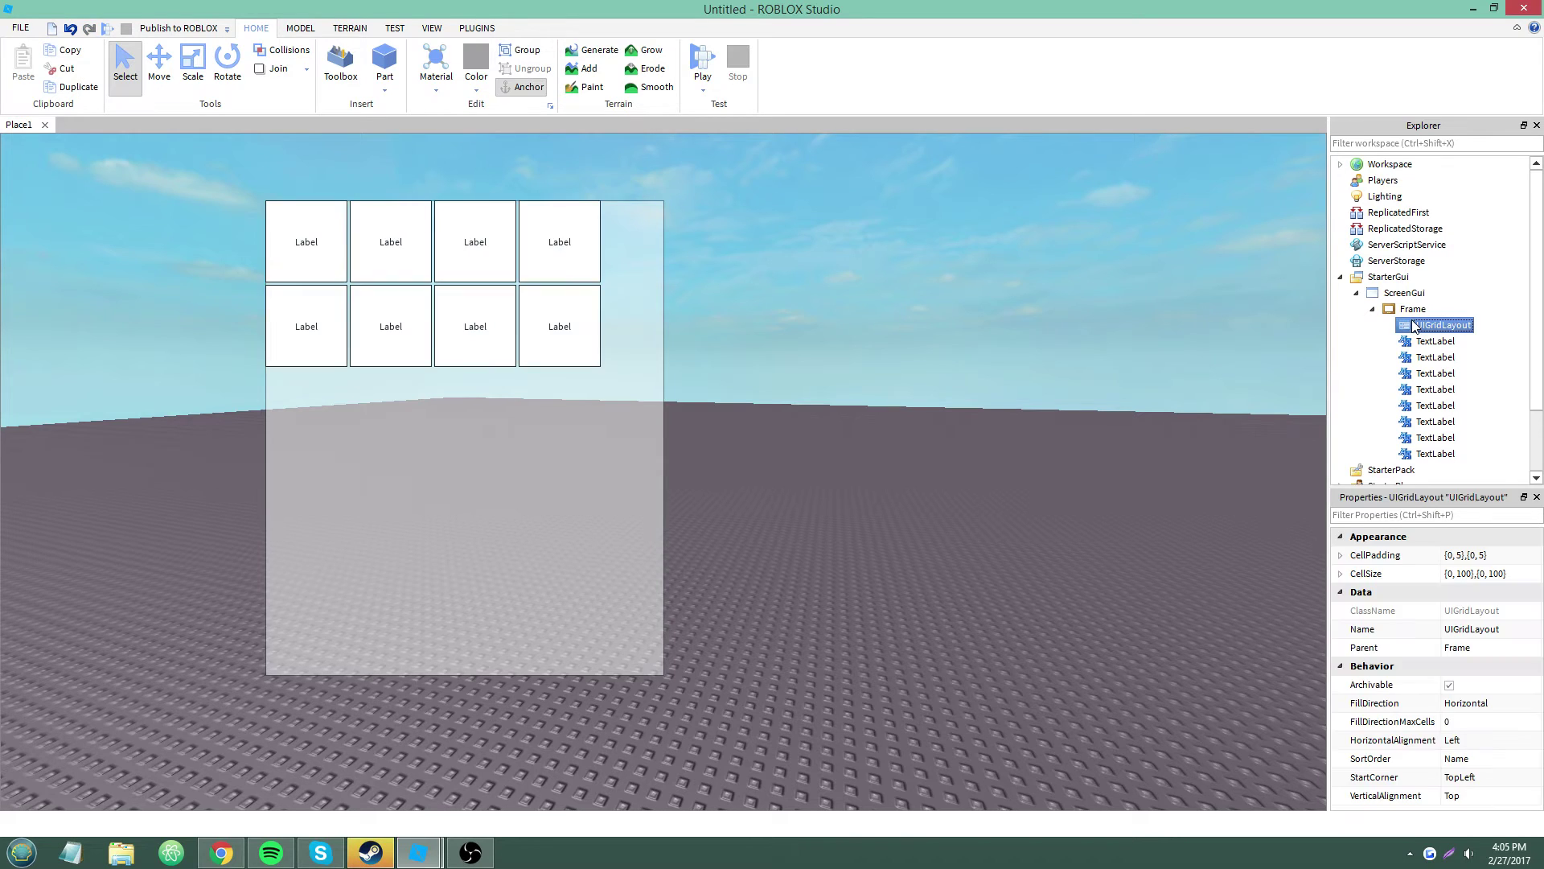
pyautogui.hotkey('ctrl', 'y')
pyautogui.hotkey('ctrl', 'z')
pyautogui.hotkey('ctrl', 'y')
pyautogui.hotkey('ctrl', 'z')
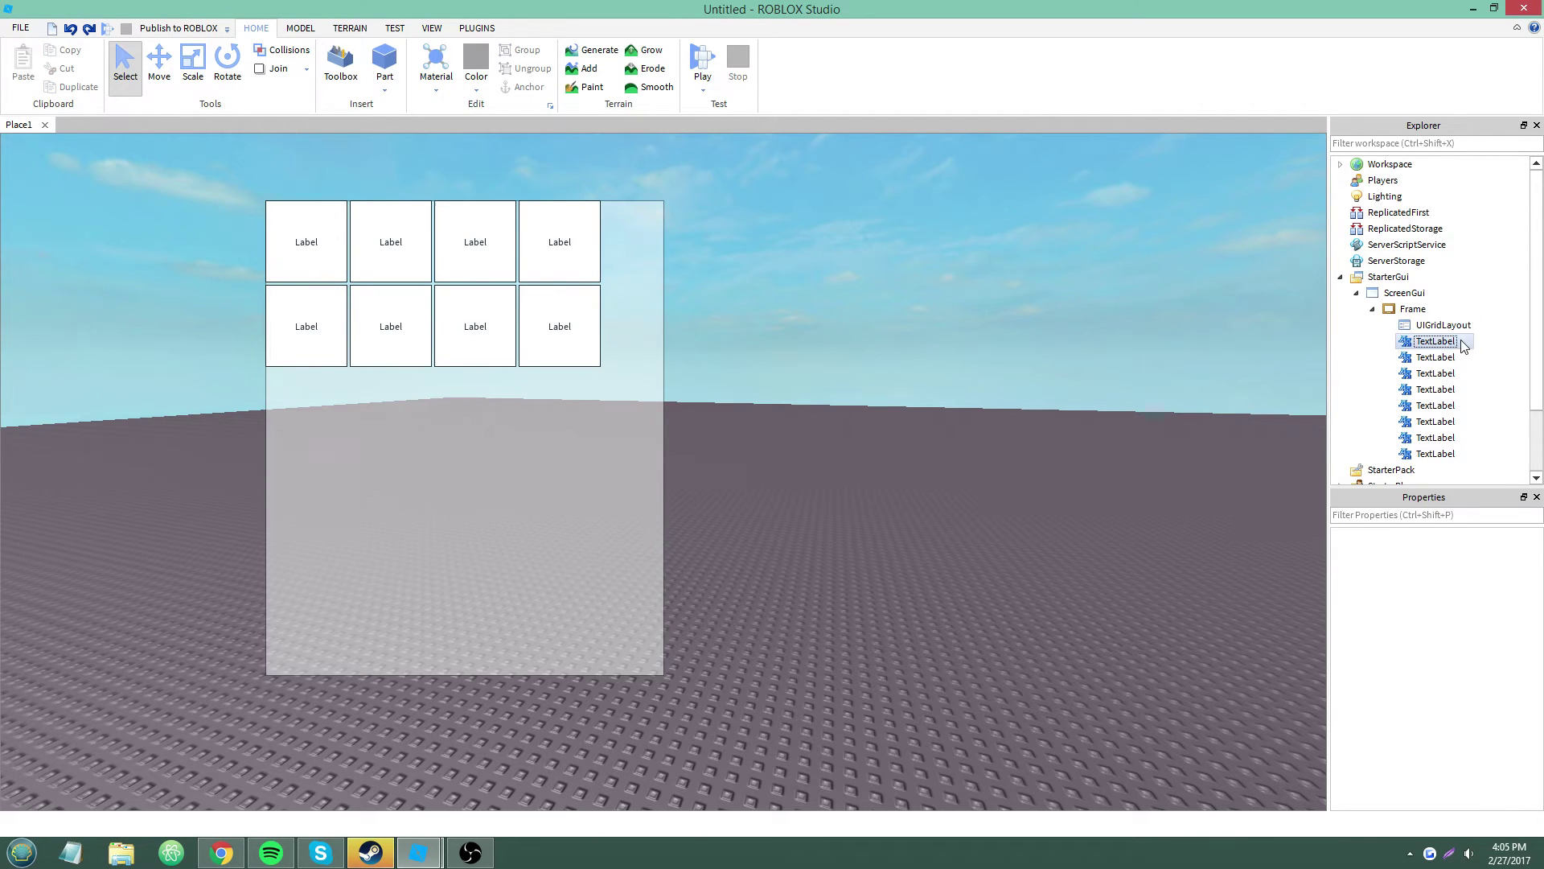
# Step: Set the horizontal cell padding offset of the UIGridLayout to 0
pyautogui.click(1465, 325)
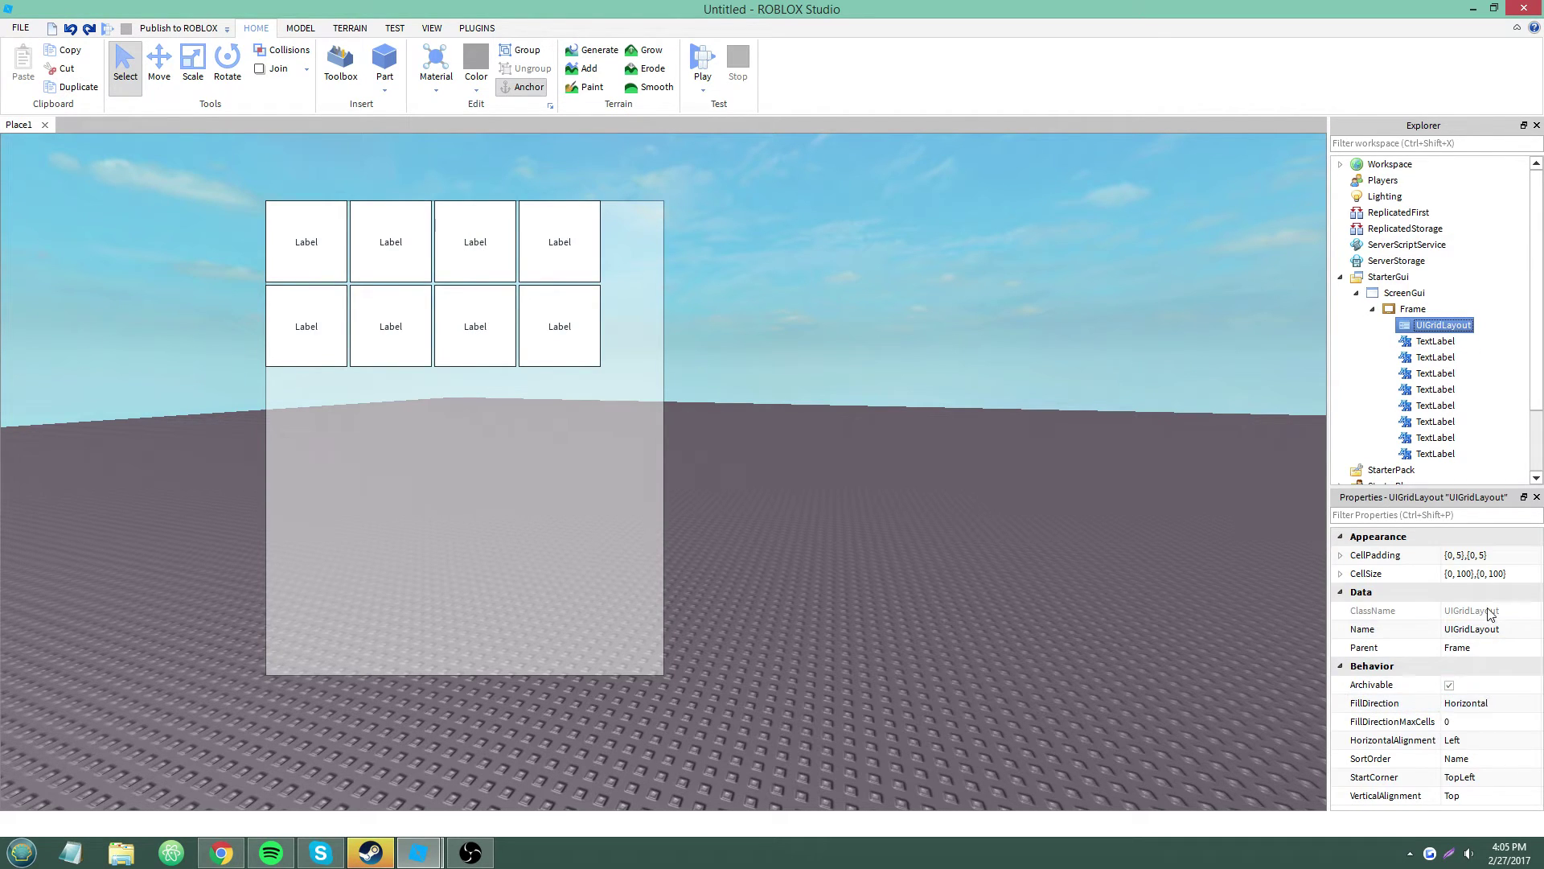
pyautogui.click(1465, 556)
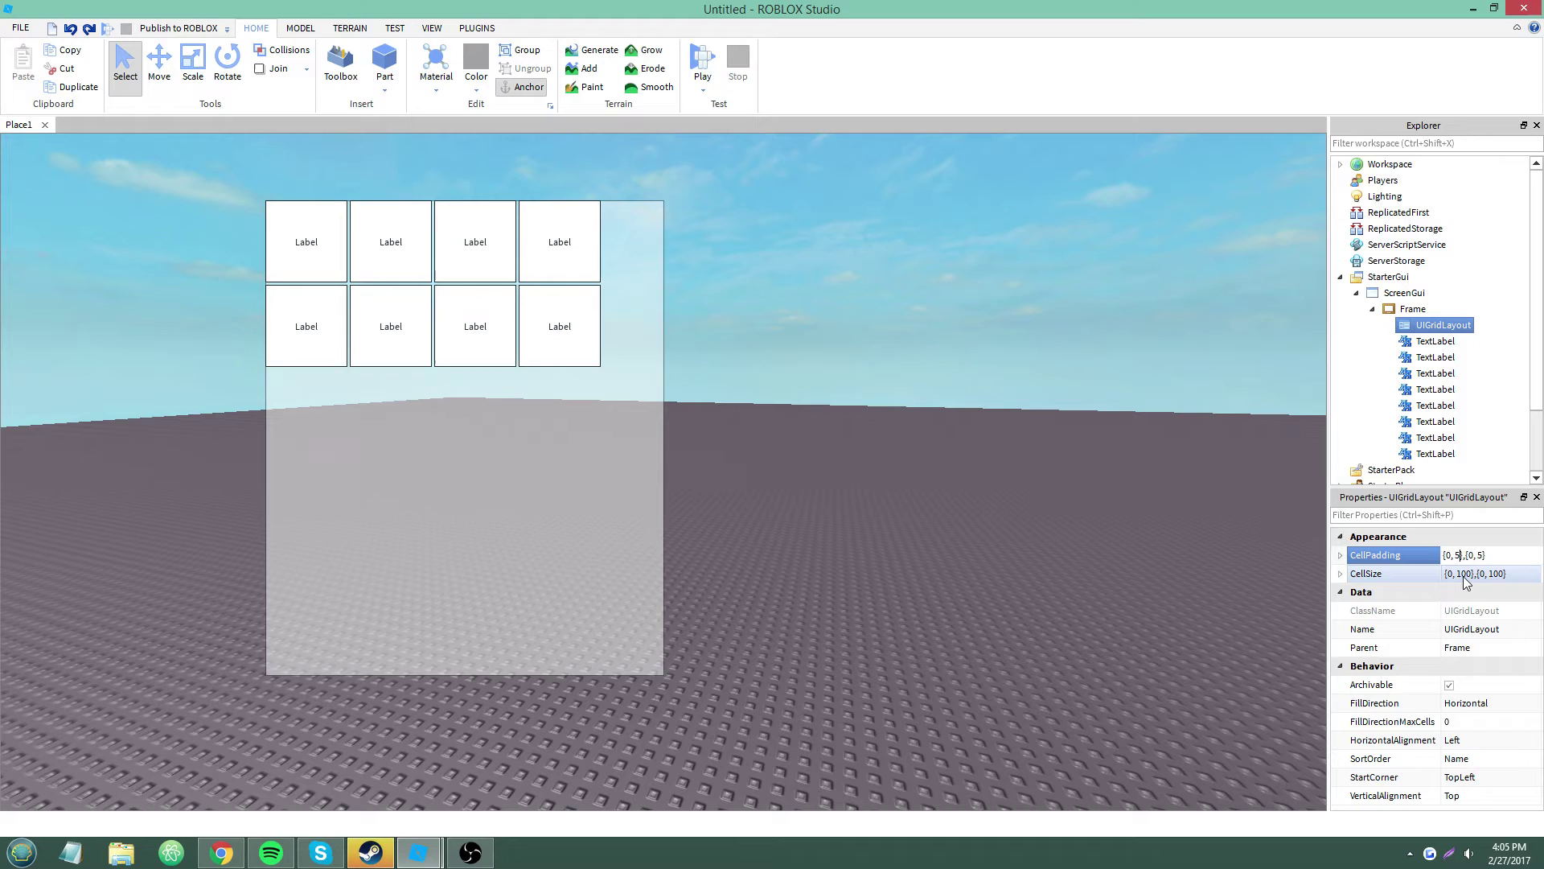
pyautogui.click(1457, 556)
pyautogui.click(1445, 555)
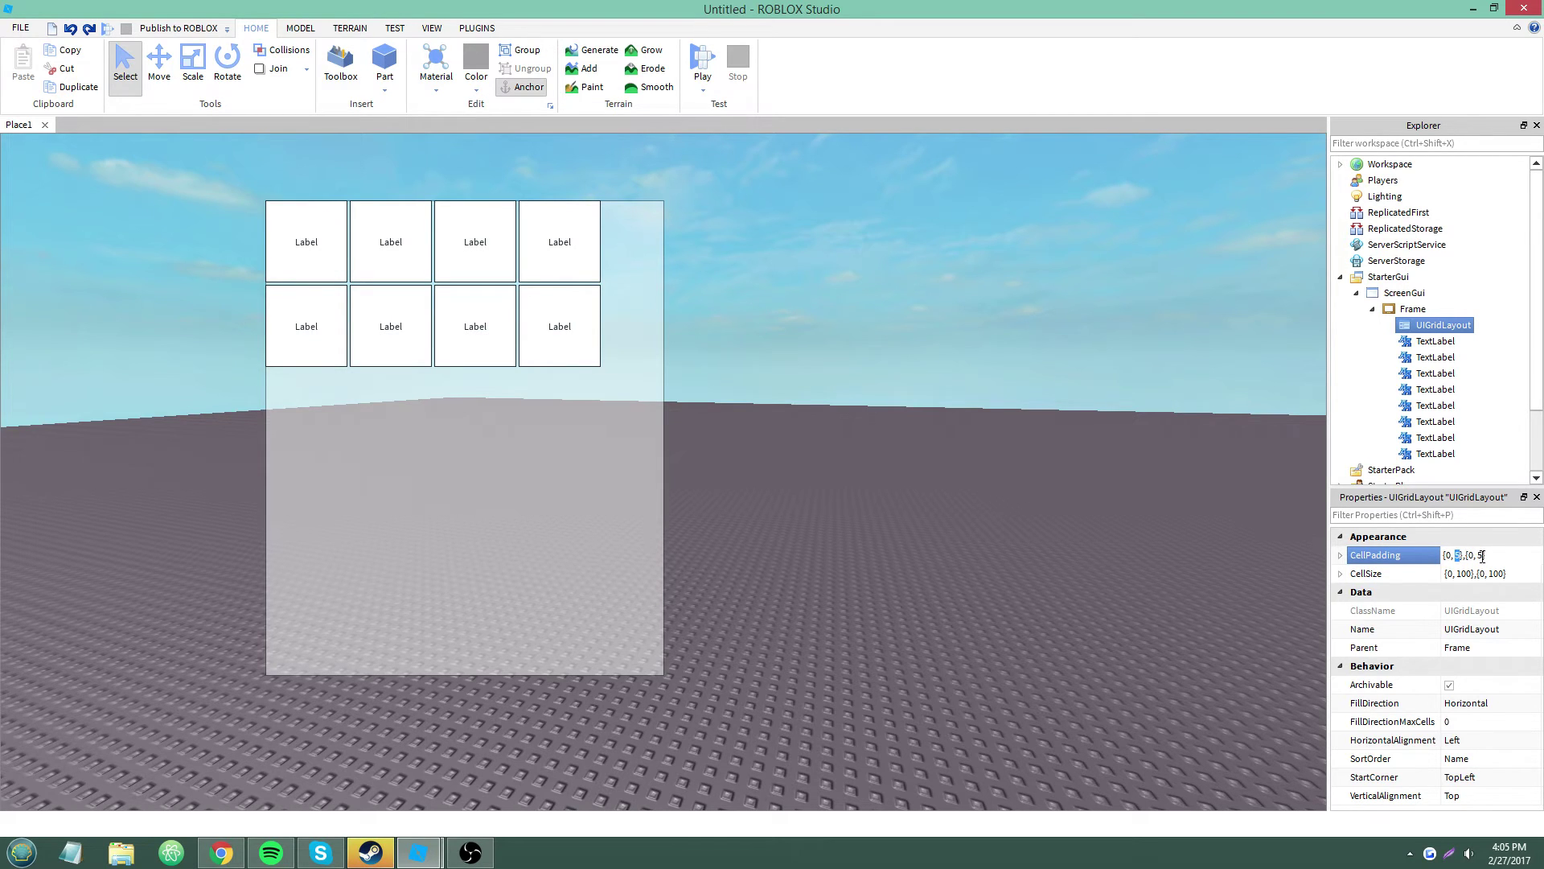
pyautogui.doubleClick(1481, 555)
pyautogui.click(1463, 555)
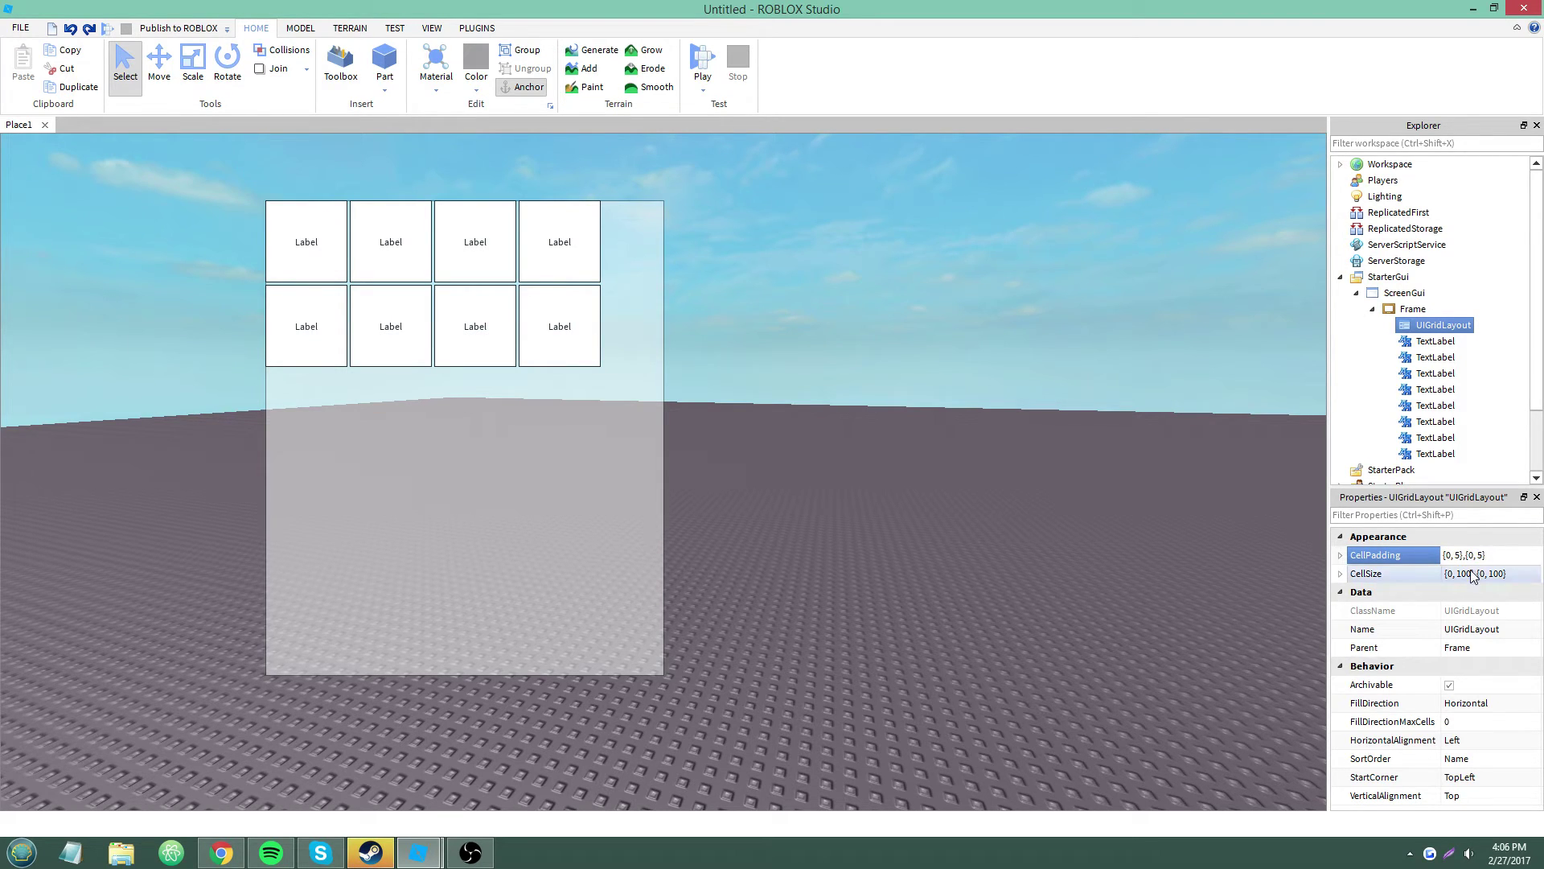
pyautogui.press('BackSpace')
pyautogui.write('0')
pyautogui.press('Return')
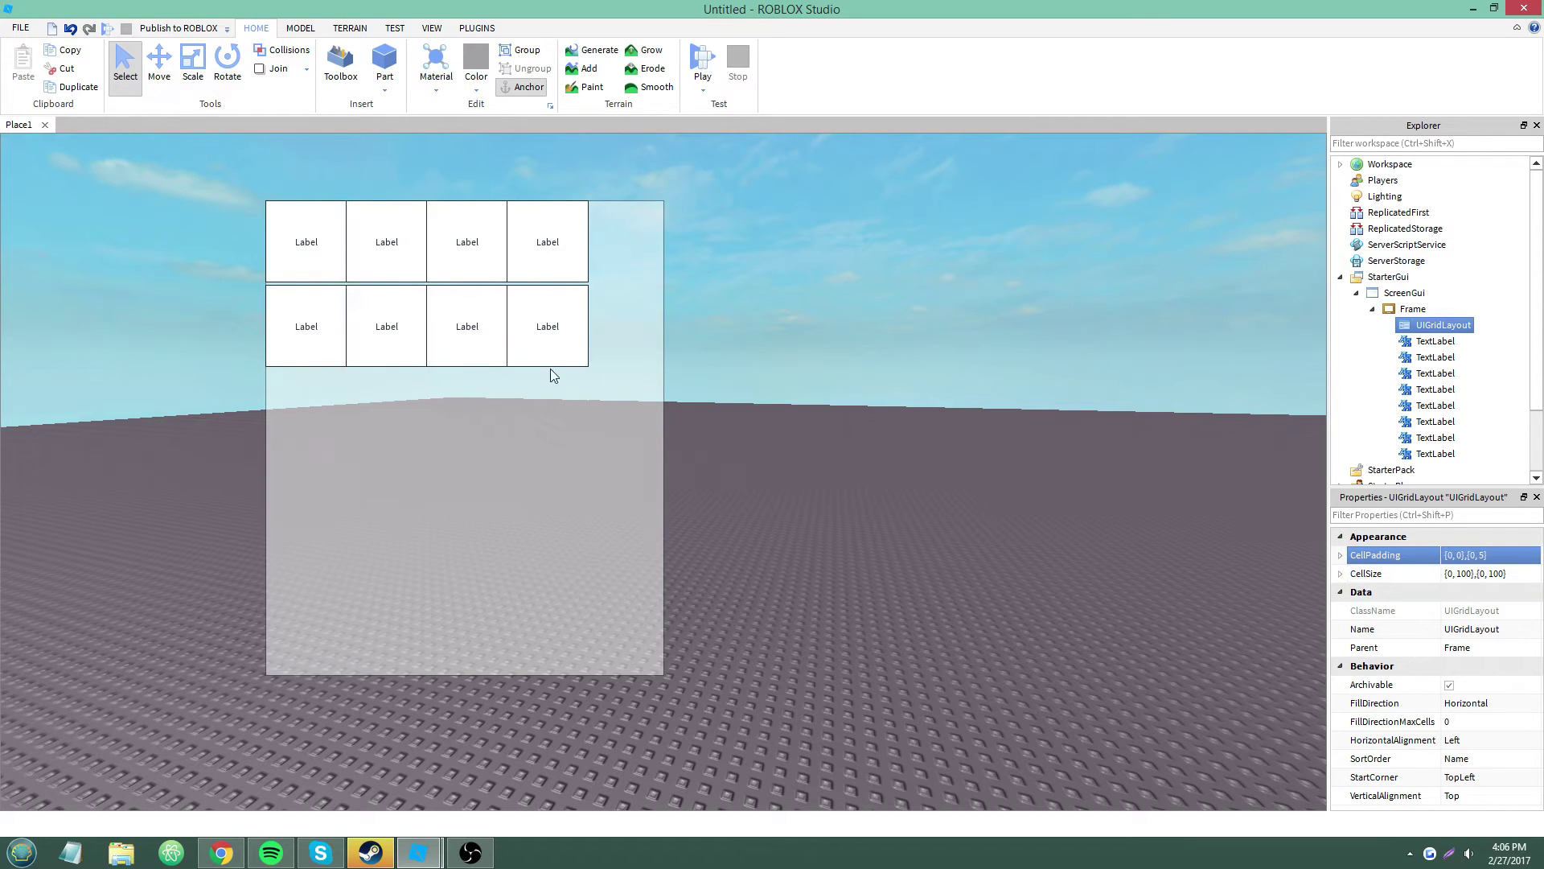
# Step: Try a vertical cell padding offset of 0 on the grid layout and undo both padding changes
pyautogui.doubleClick(1478, 555)
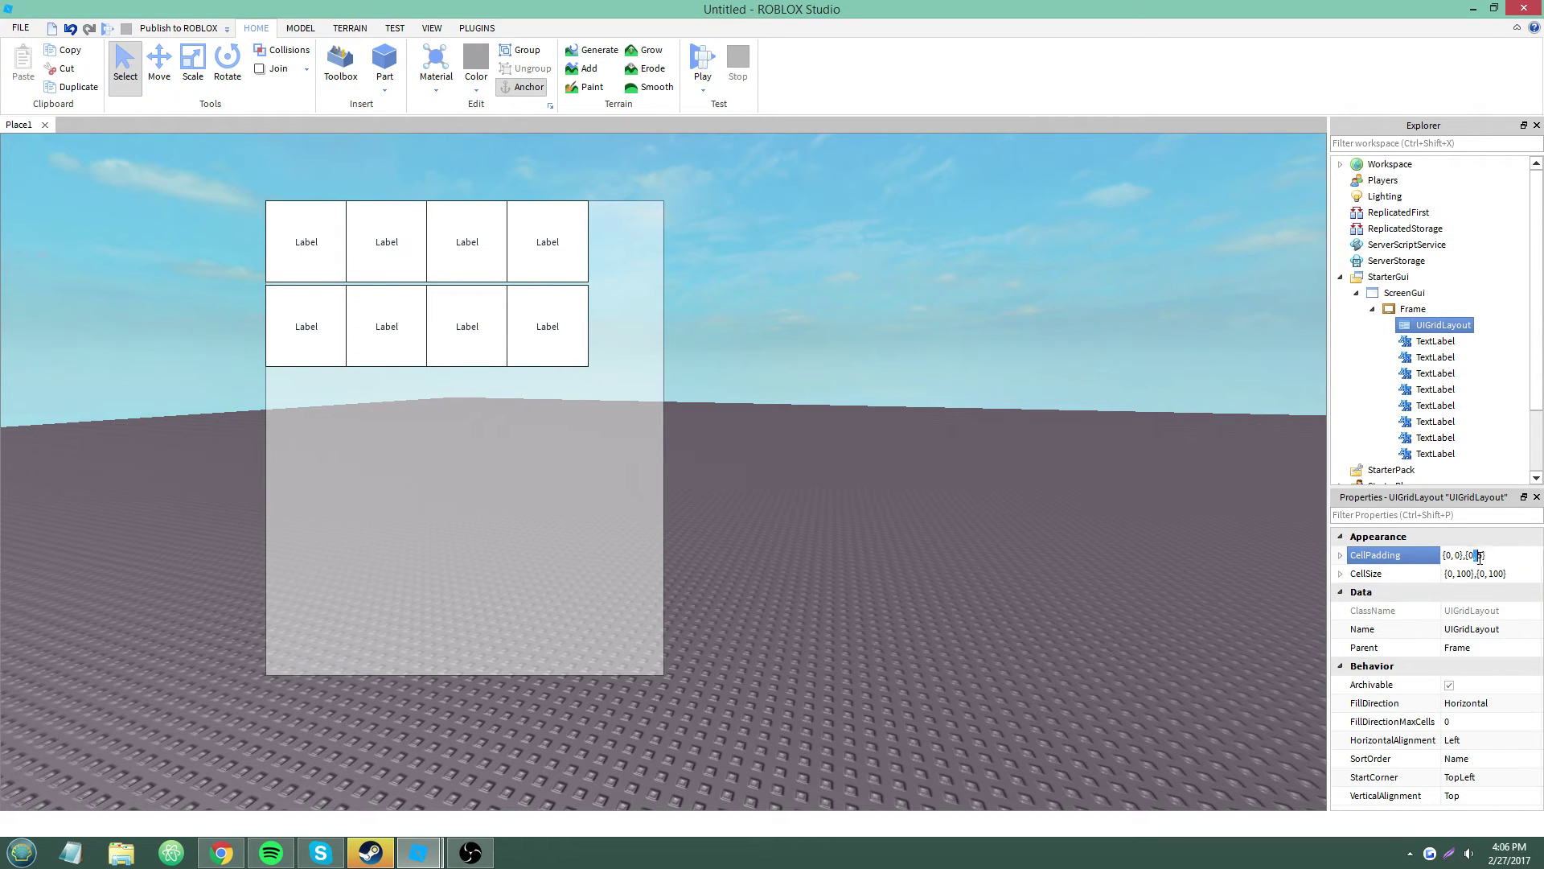
pyautogui.write('0')
pyautogui.press('Return')
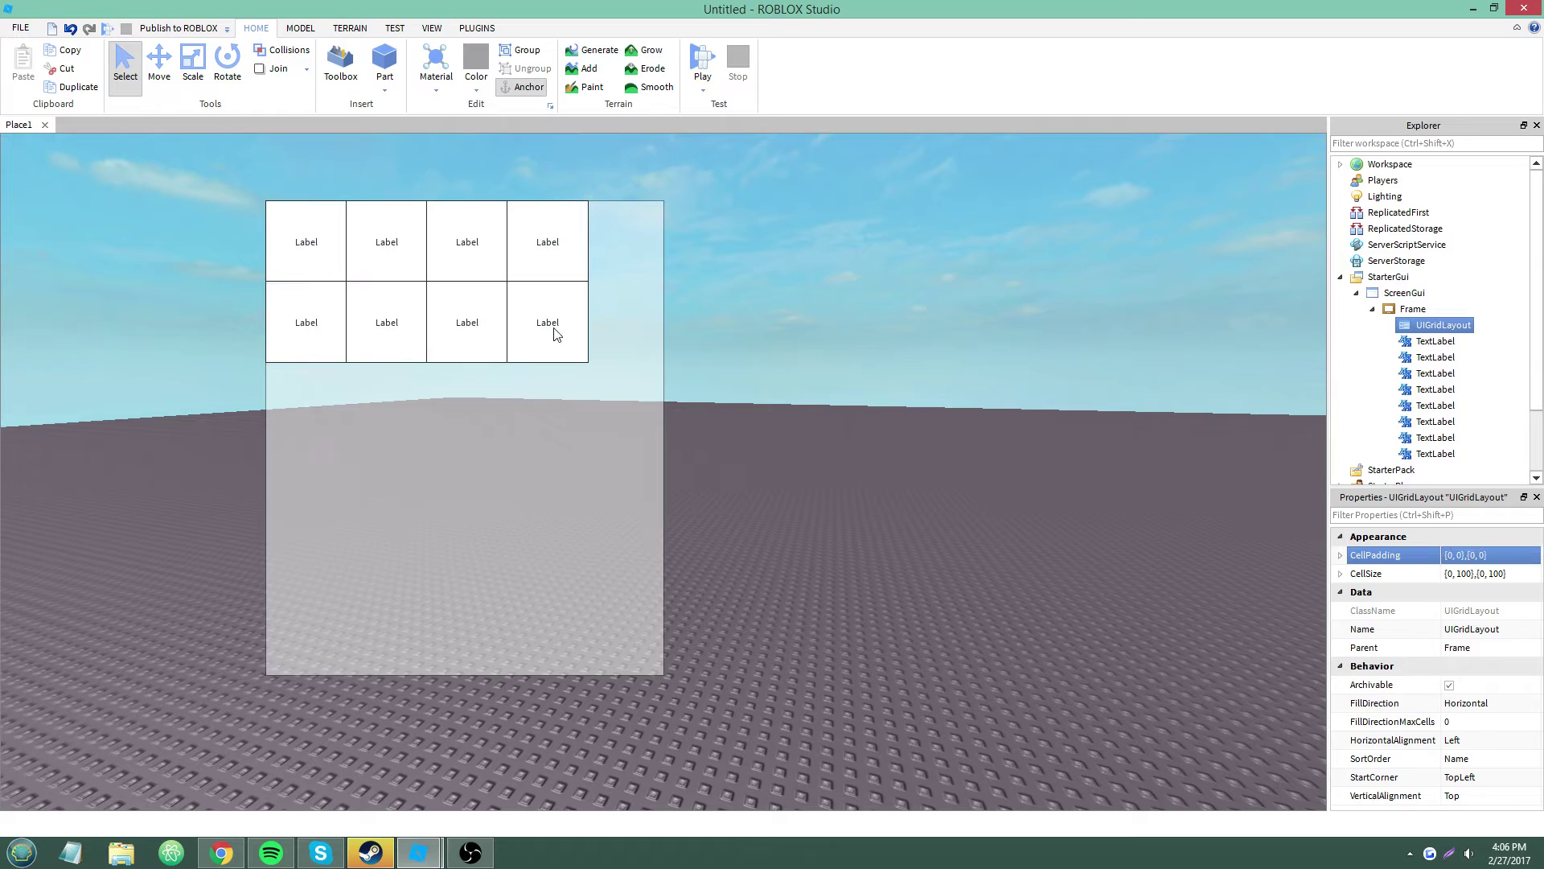
pyautogui.hotkey('ctrl', 'z')
pyautogui.hotkey('ctrl', 'z')
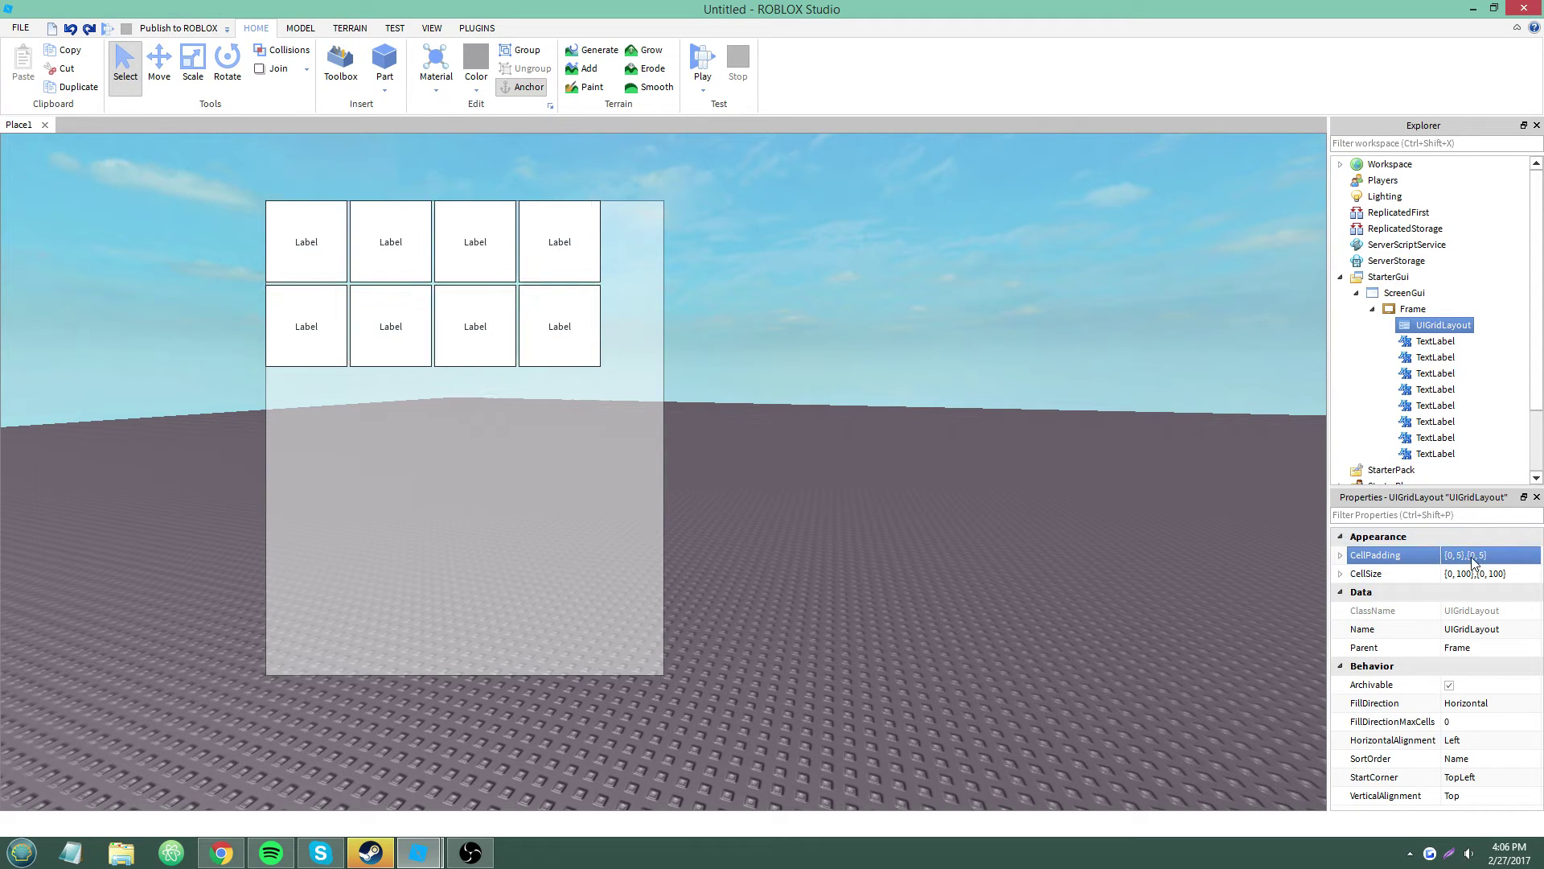
# Step: Try a horizontal cell padding scale of 0.1 on the grid layout and undo the change
pyautogui.click(1456, 557)
pyautogui.write('0')
pyautogui.press('Return')
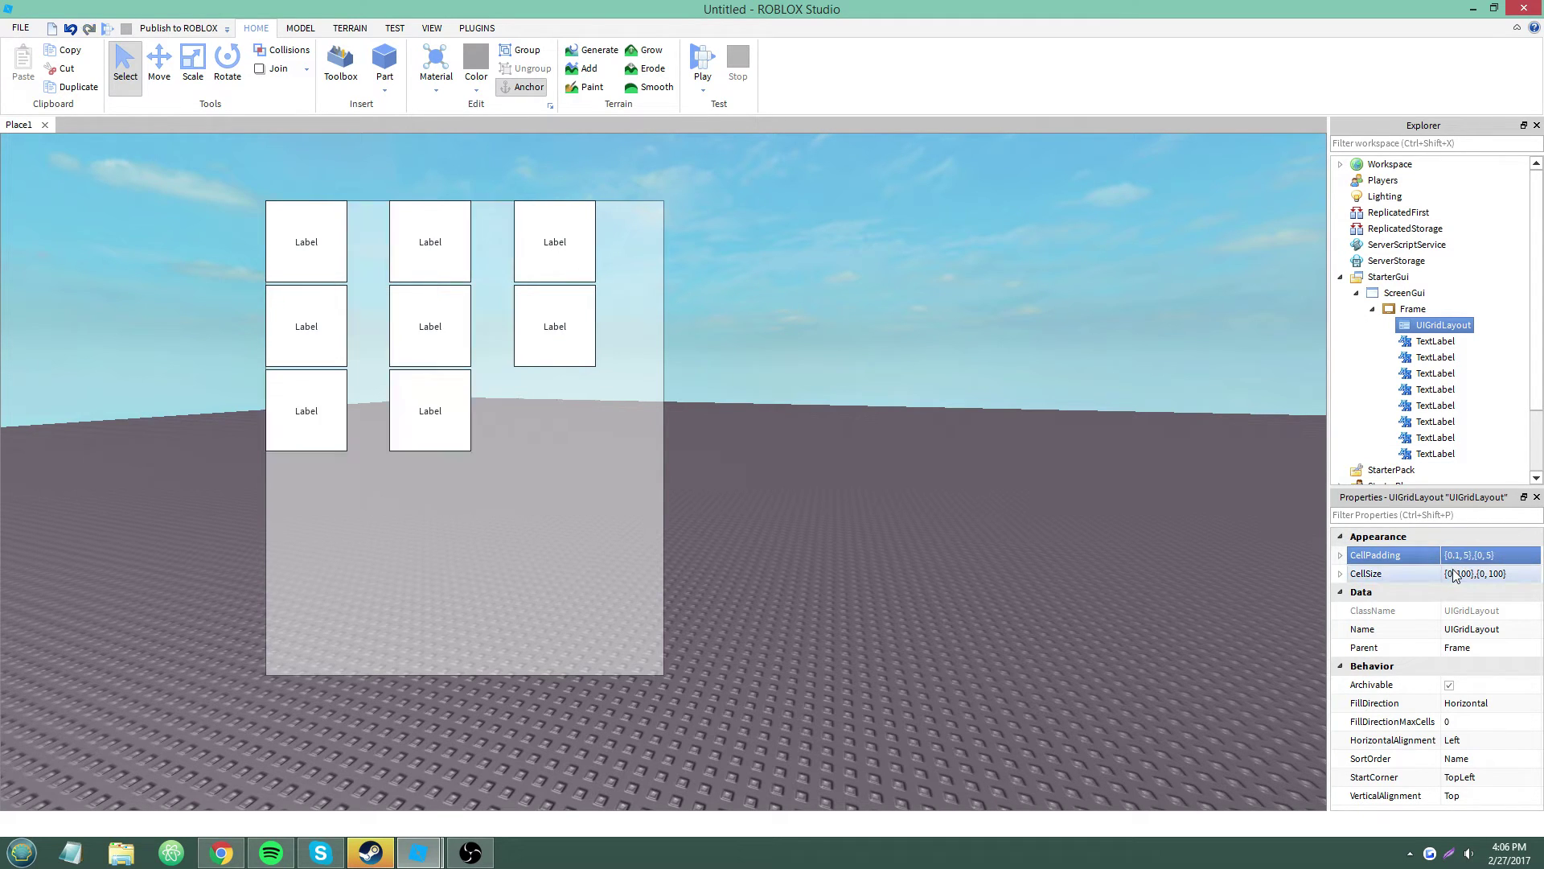
pyautogui.hotkey('ctrl', 'z')
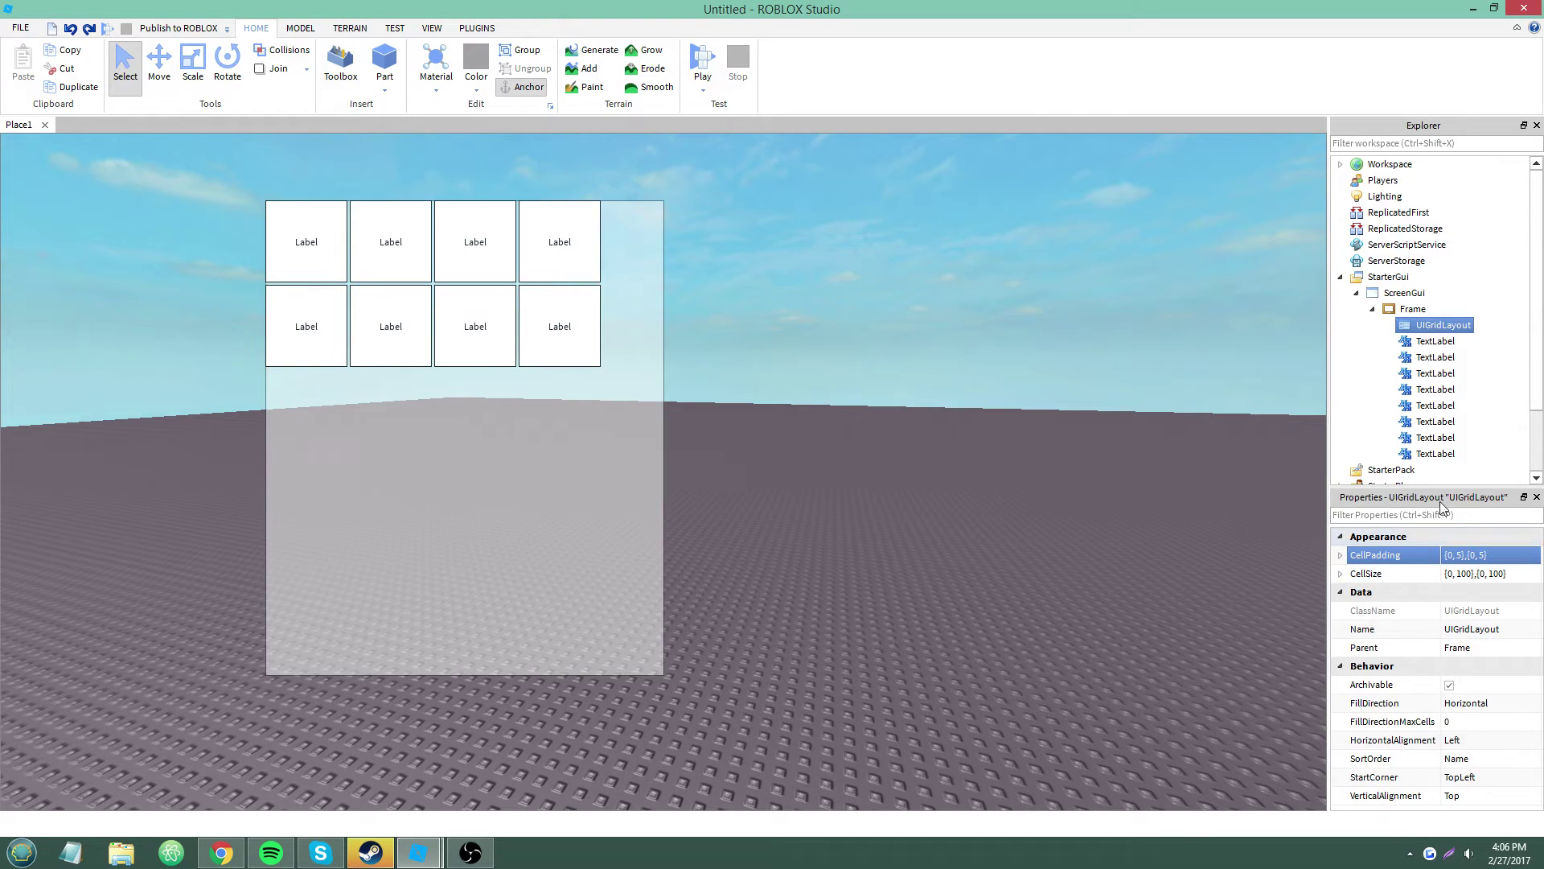
# Step: Try a horizontal position scale of 0.3 on the Frame and undo the change
pyautogui.click(1413, 309)
pyautogui.scroll(-2, 1432, 644)
pyautogui.click(1472, 684)
pyautogui.click(1472, 685)
pyautogui.press('BackSpace')
pyautogui.write('3')
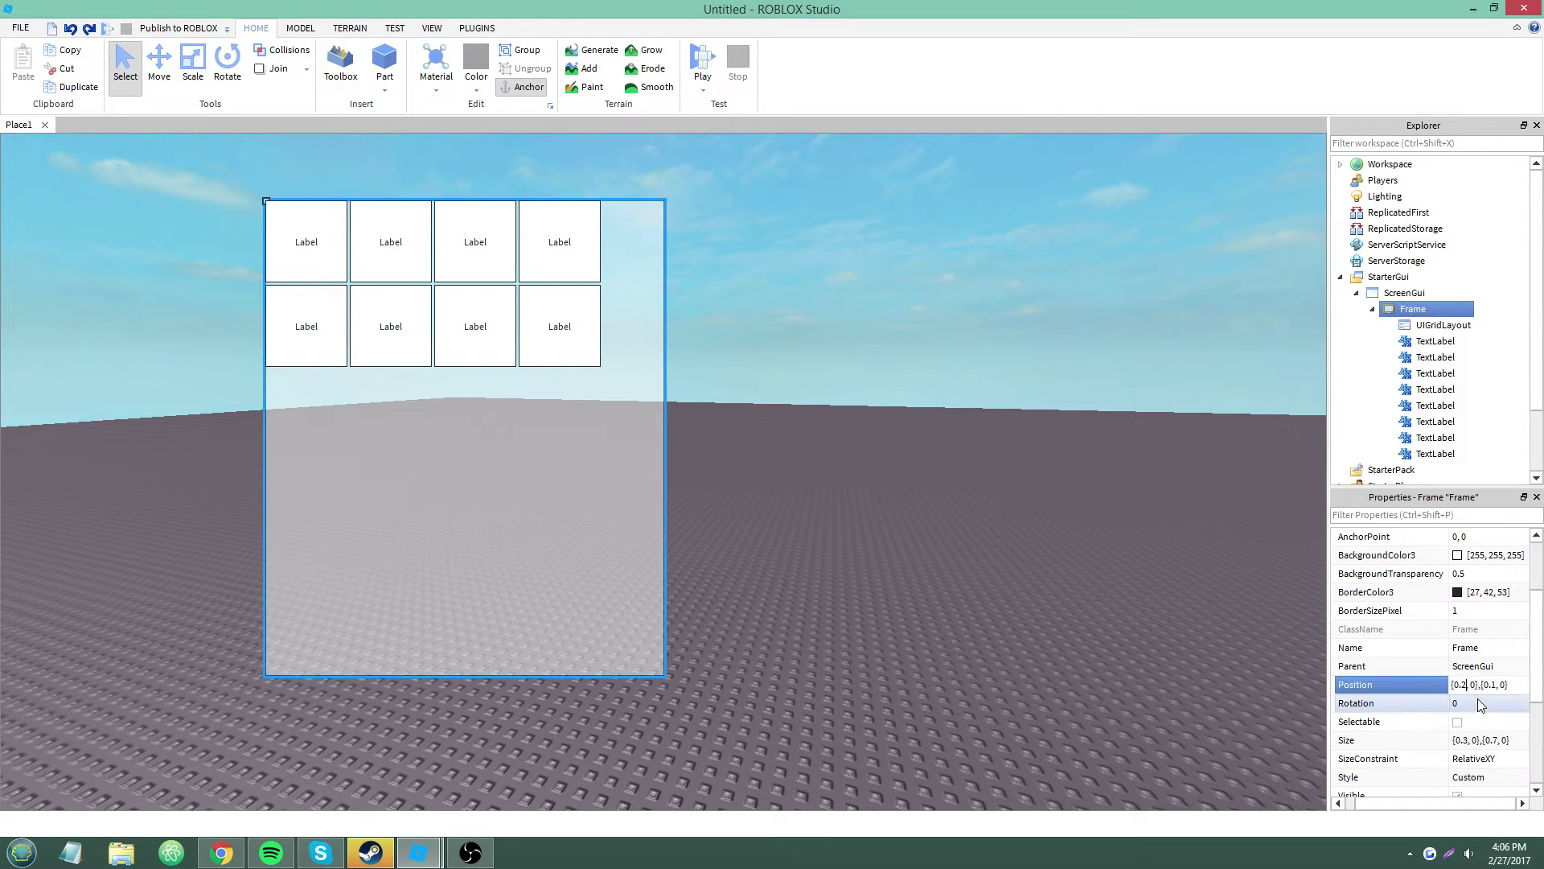
pyautogui.press('Return')
pyautogui.hotkey('ctrl', 'z')
# Step: Set the horizontal size scale of the Frame to 0.5
pyautogui.click(1469, 740)
pyautogui.click(1469, 740)
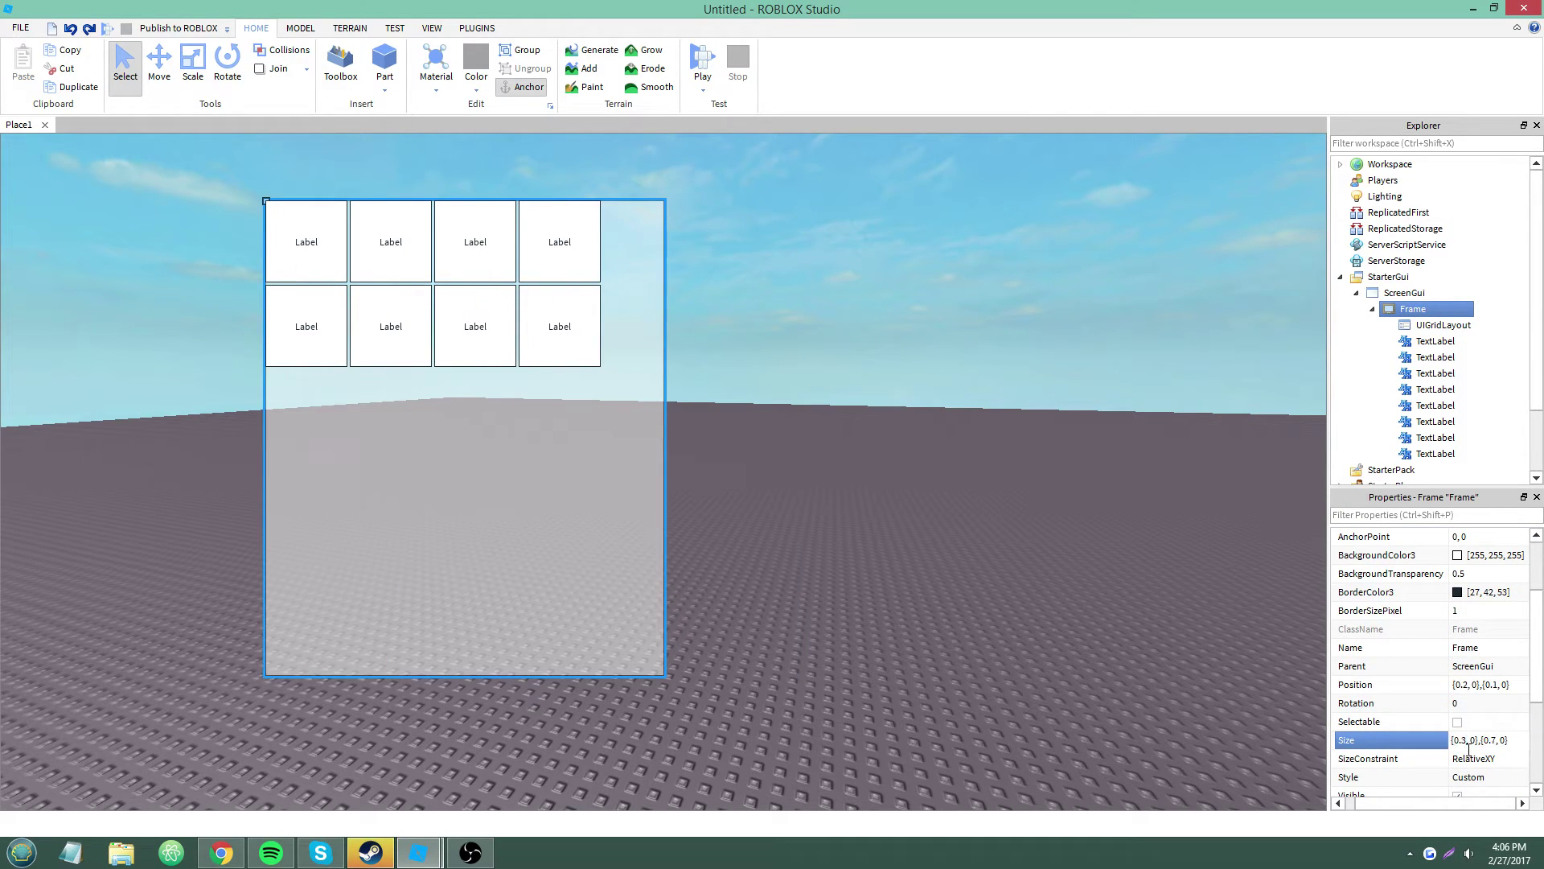
pyautogui.press('BackSpace')
pyautogui.write('5')
pyautogui.press('Return')
# Step: Try a horizontal cell padding scale of 0.01 on the UIGridLayout and undo the change
pyautogui.click(1436, 341)
pyautogui.click(1444, 325)
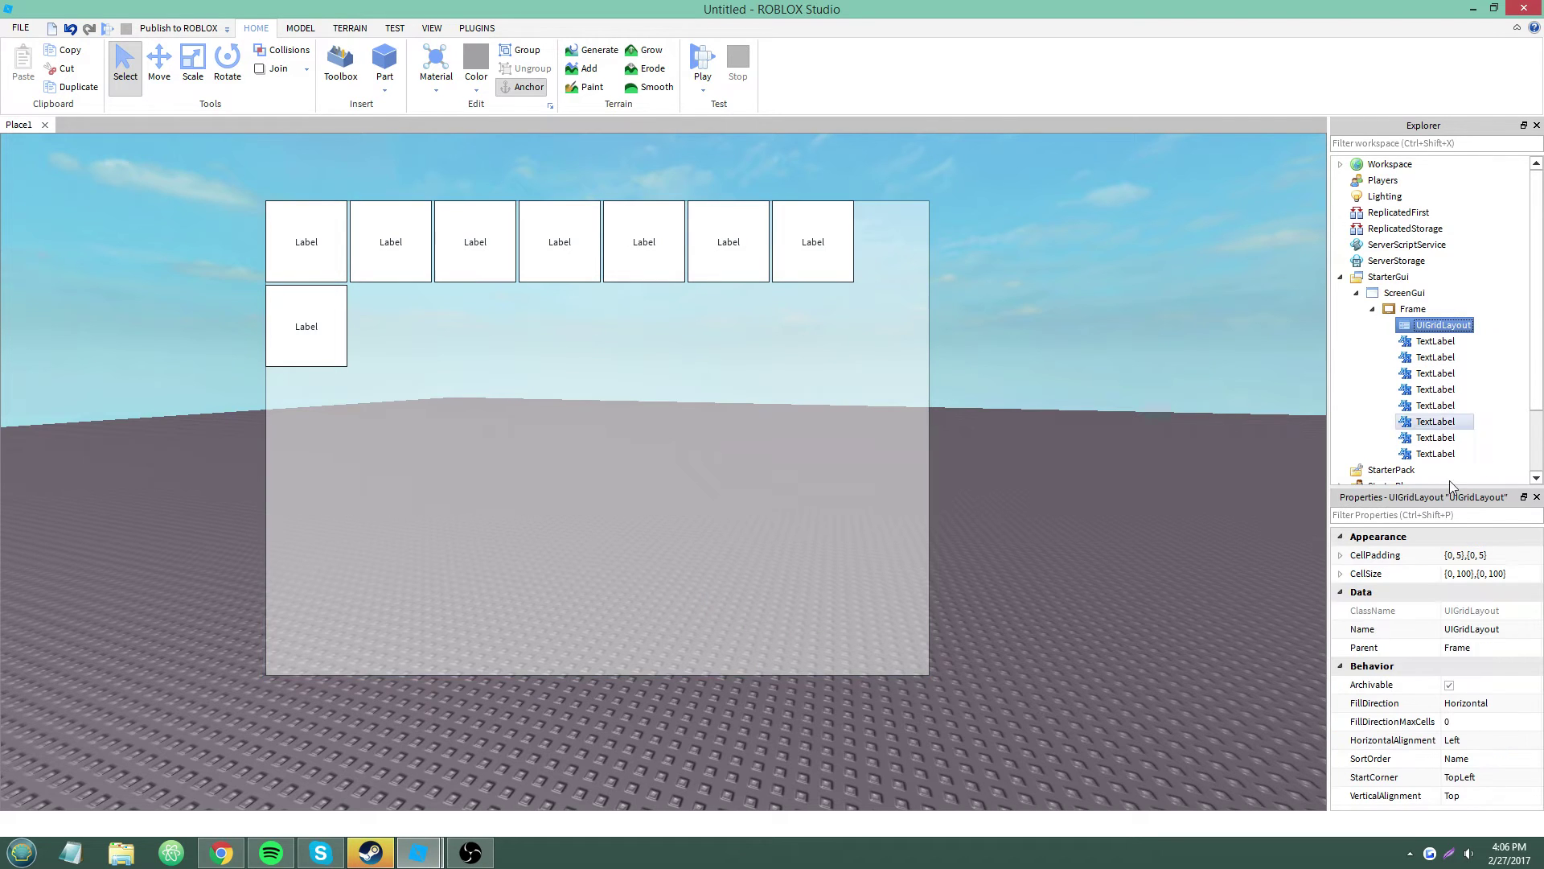
pyautogui.click(1456, 557)
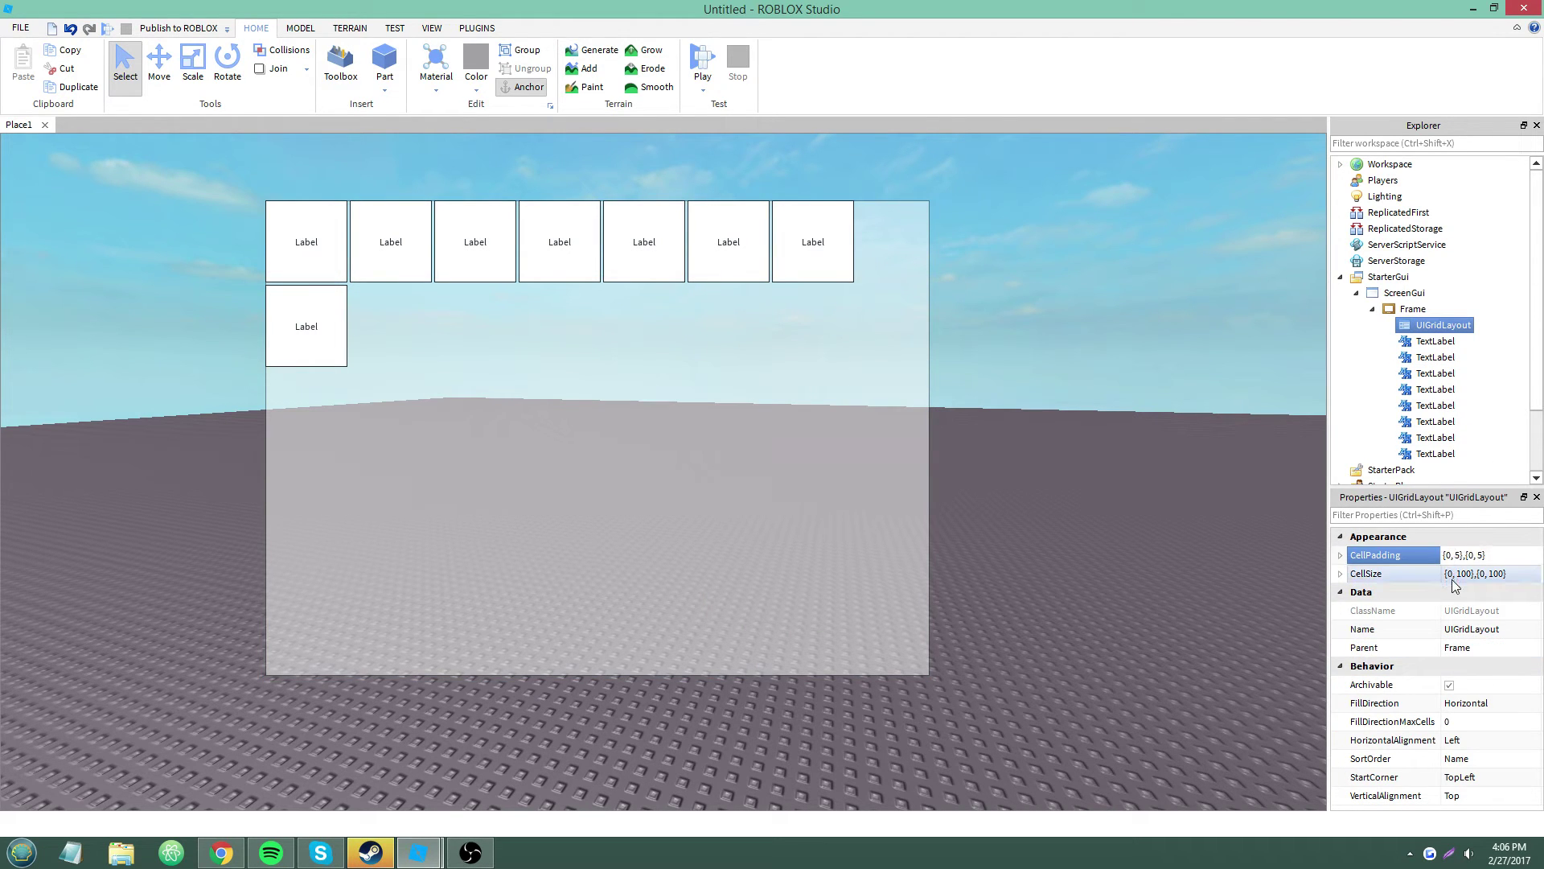
pyautogui.write('.01')
pyautogui.press('Return')
pyautogui.hotkey('ctrl', 'z')
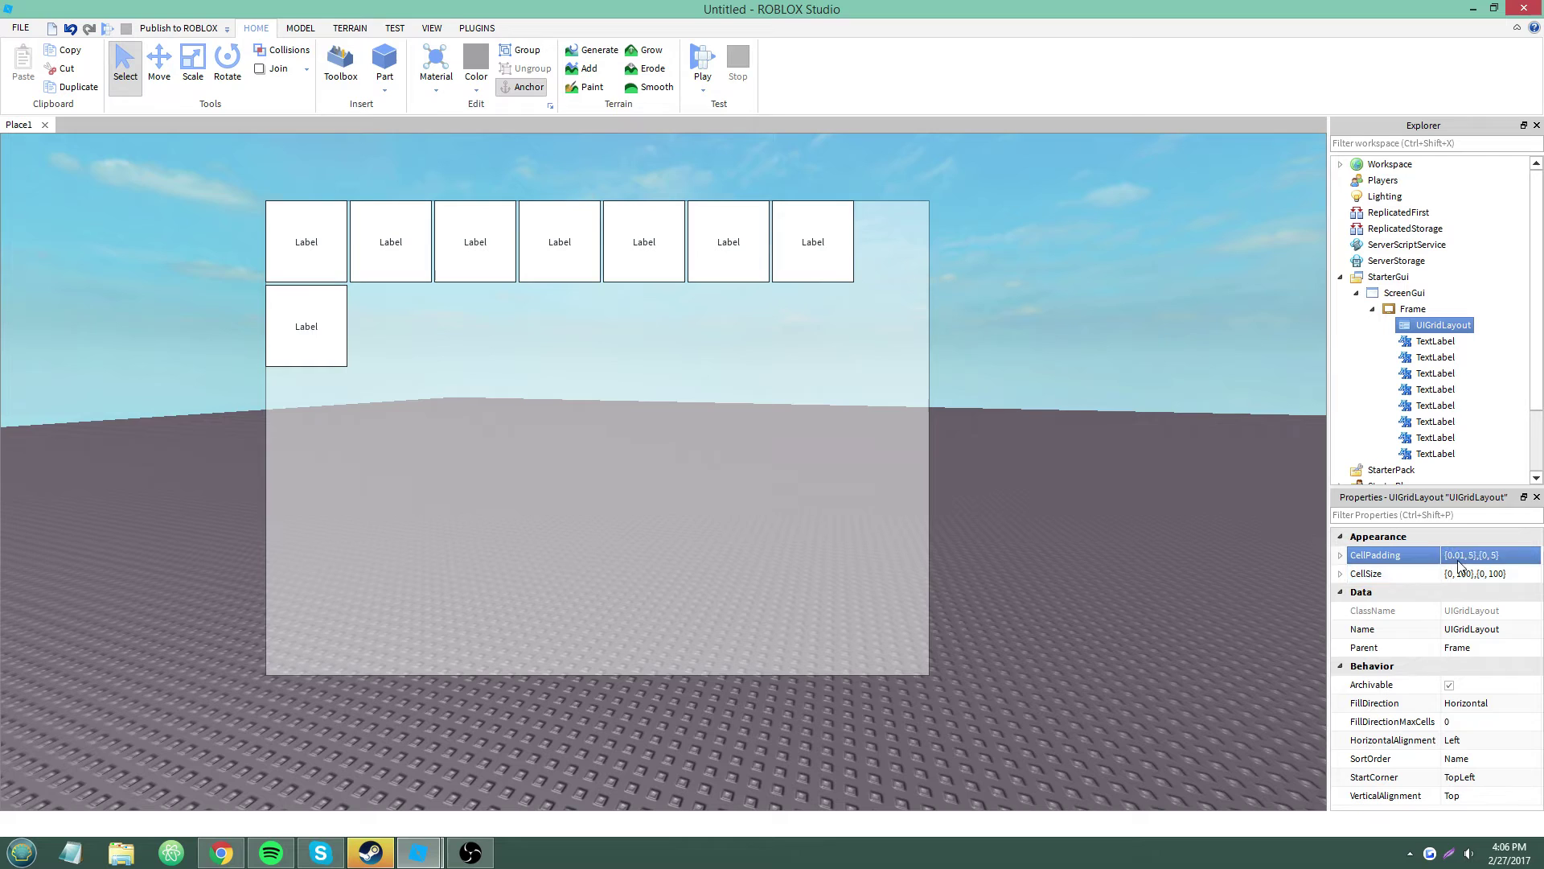
# Step: Compare the UIGridLayout's cell size with the Position and Size properties of the first TextLabel
pyautogui.click(1459, 576)
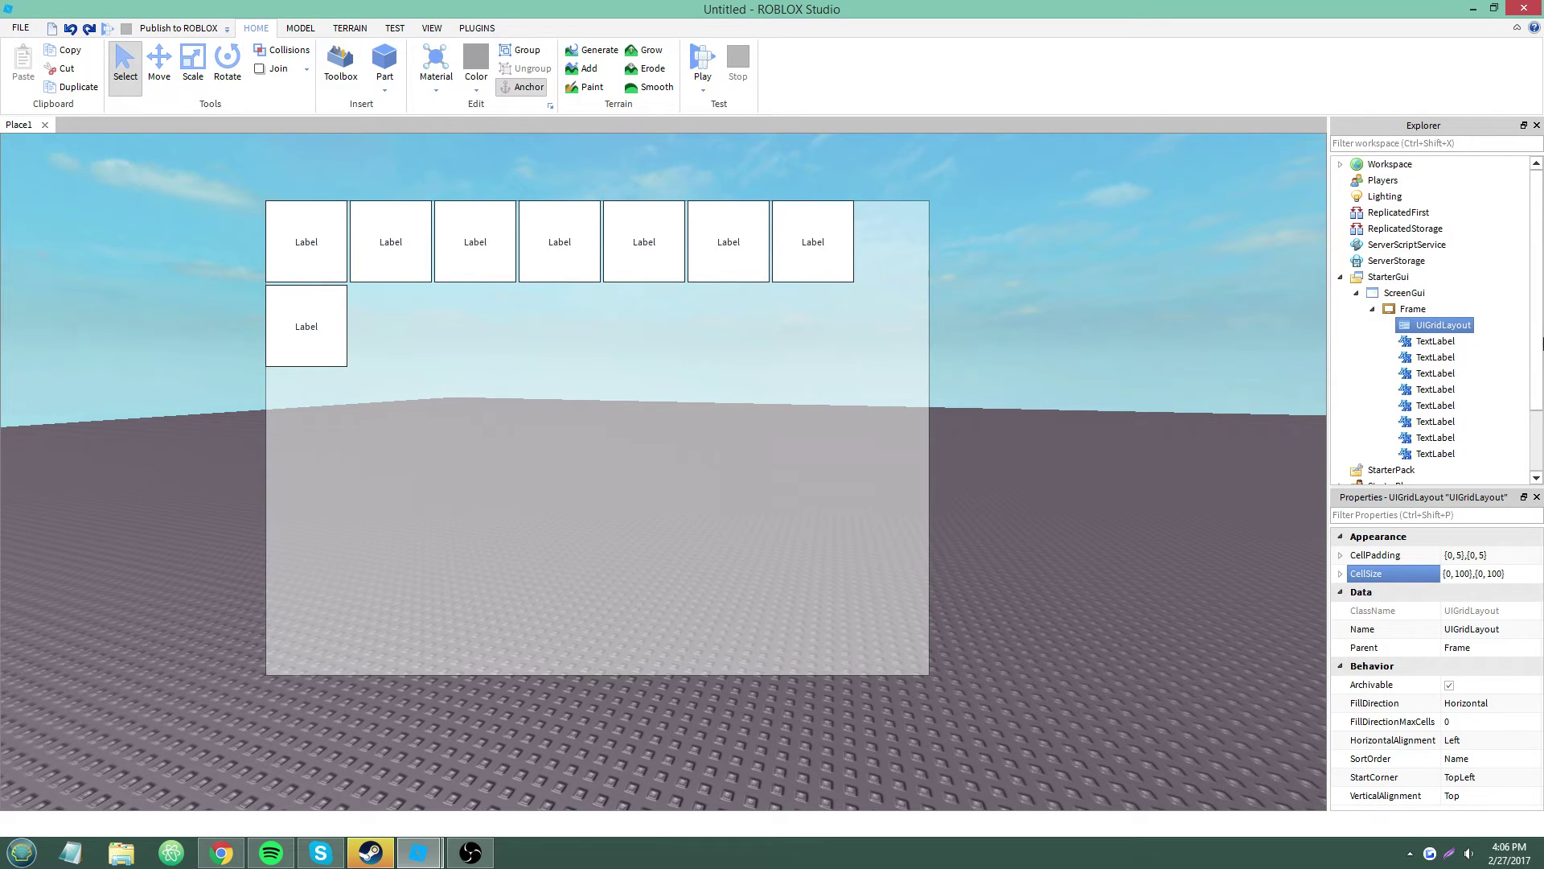
pyautogui.click(1435, 341)
pyautogui.scroll(-1, 1492, 563)
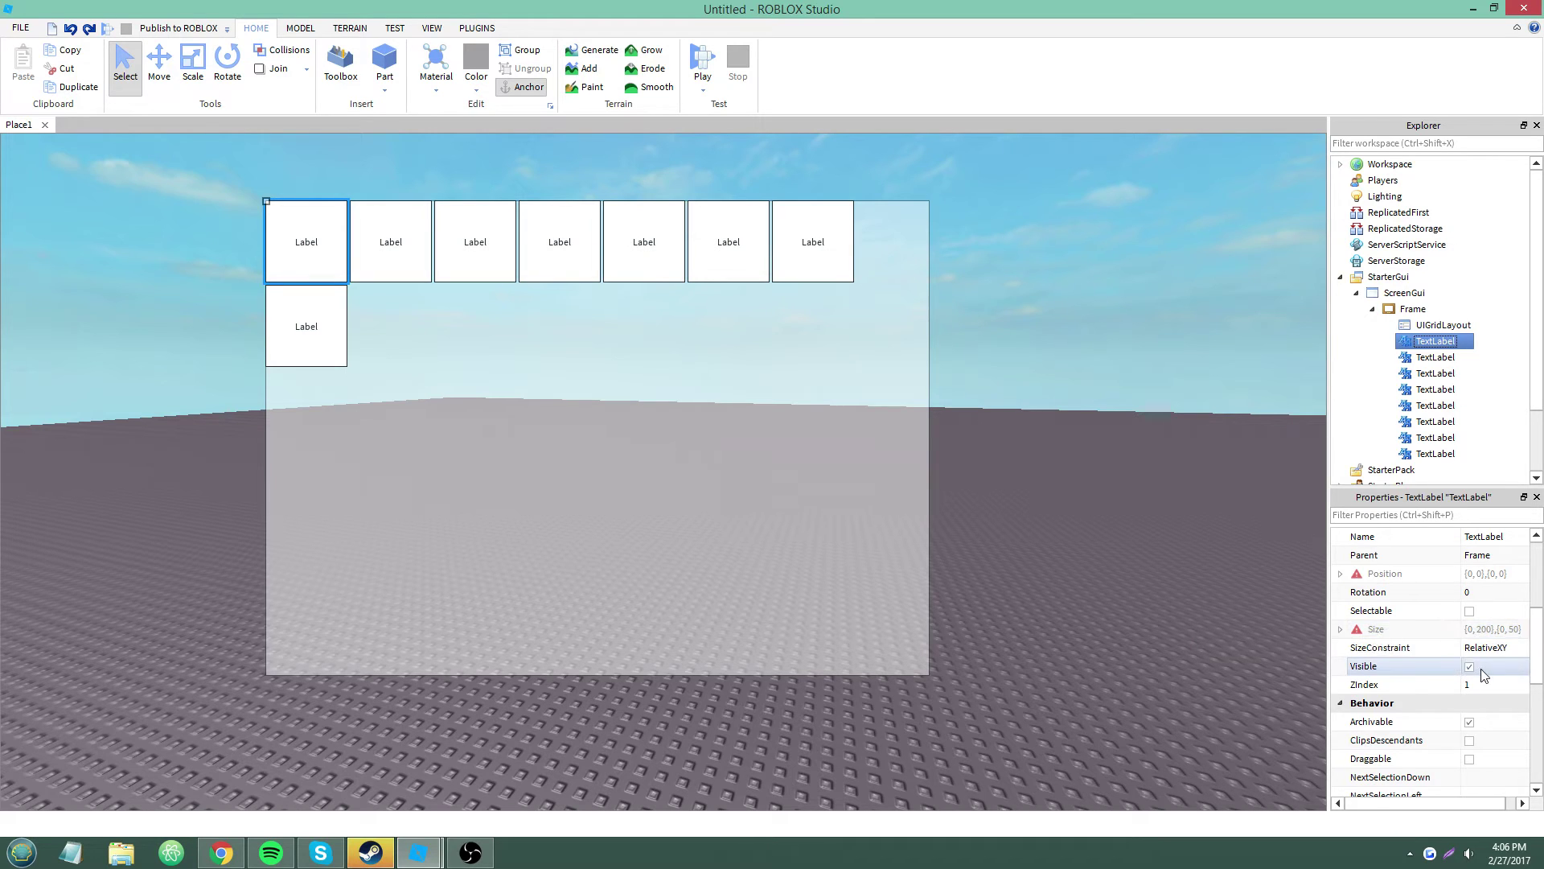
pyautogui.click(1459, 326)
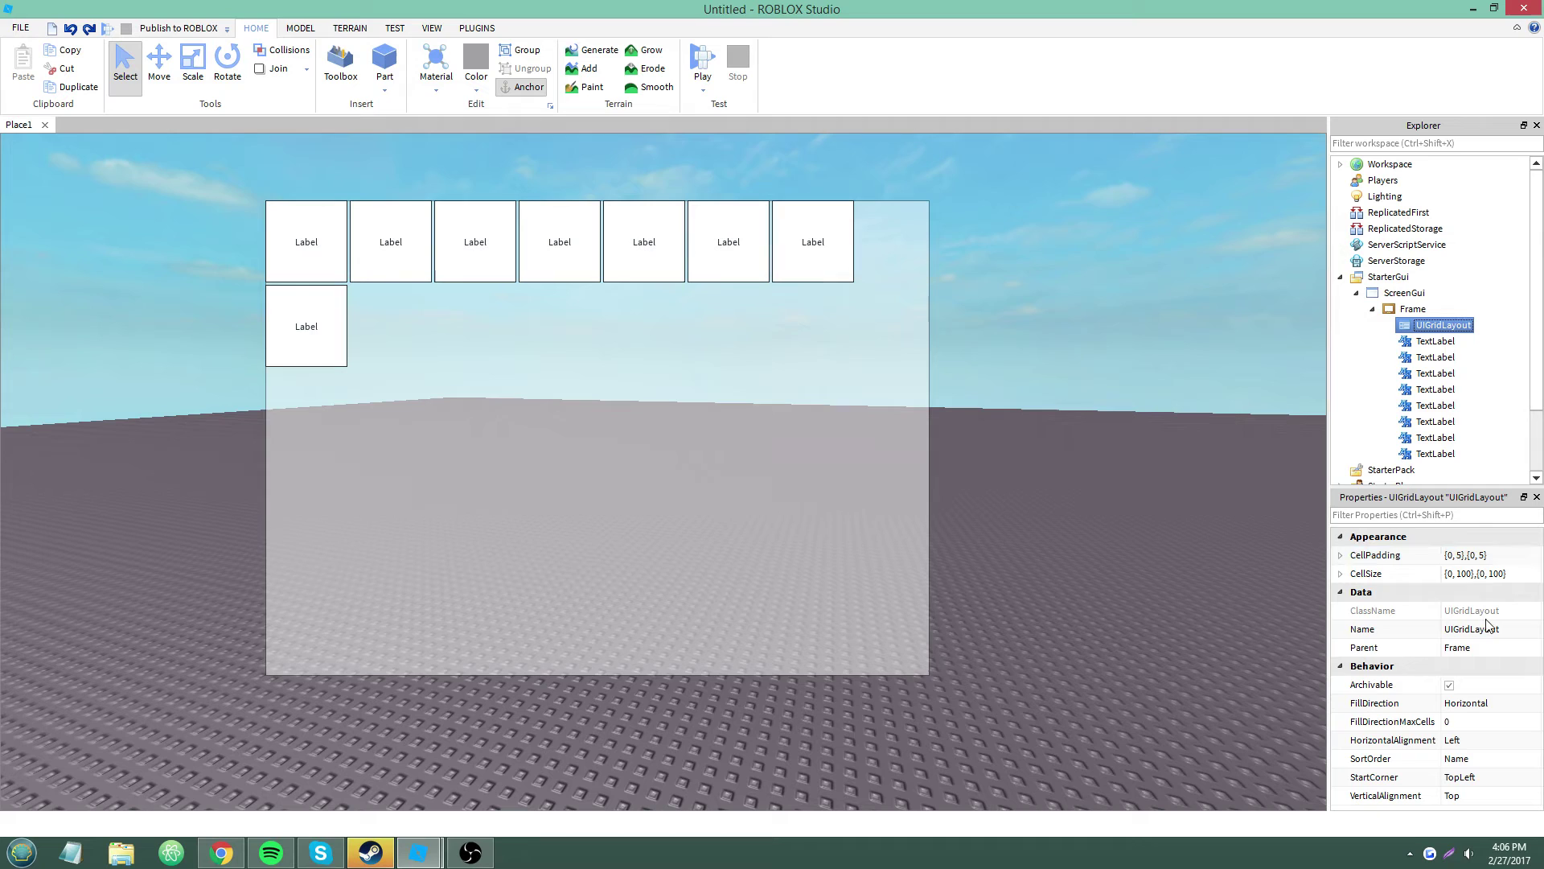
# Step: Try the Vertical fill direction on the UIGridLayout and return it to Horizontal
pyautogui.click(1488, 711)
pyautogui.click(1488, 712)
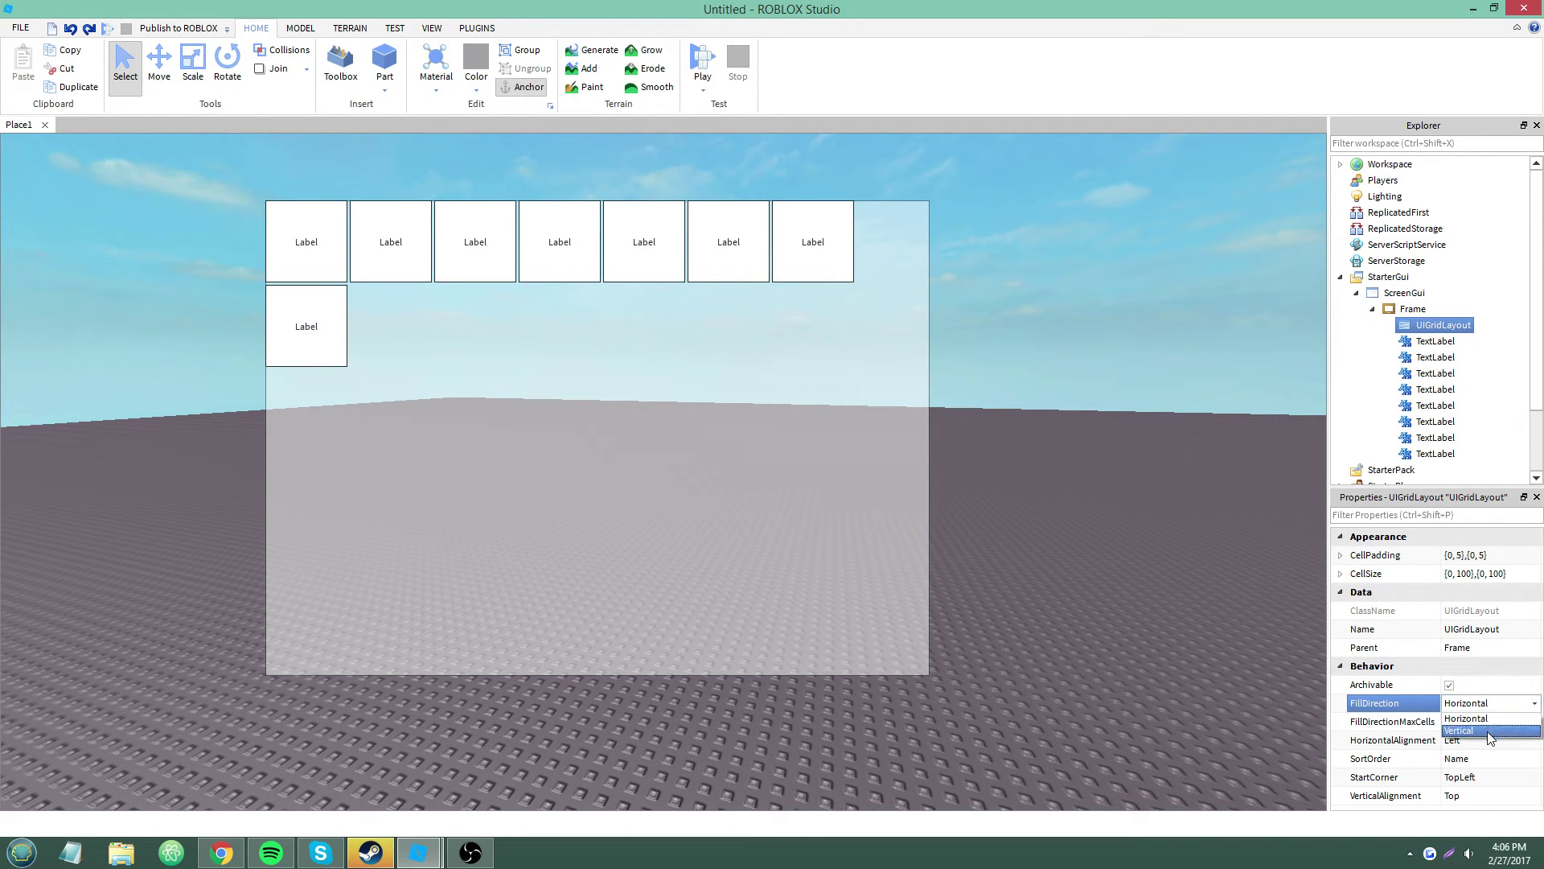
pyautogui.click(1488, 731)
pyautogui.click(1490, 703)
pyautogui.click(1493, 721)
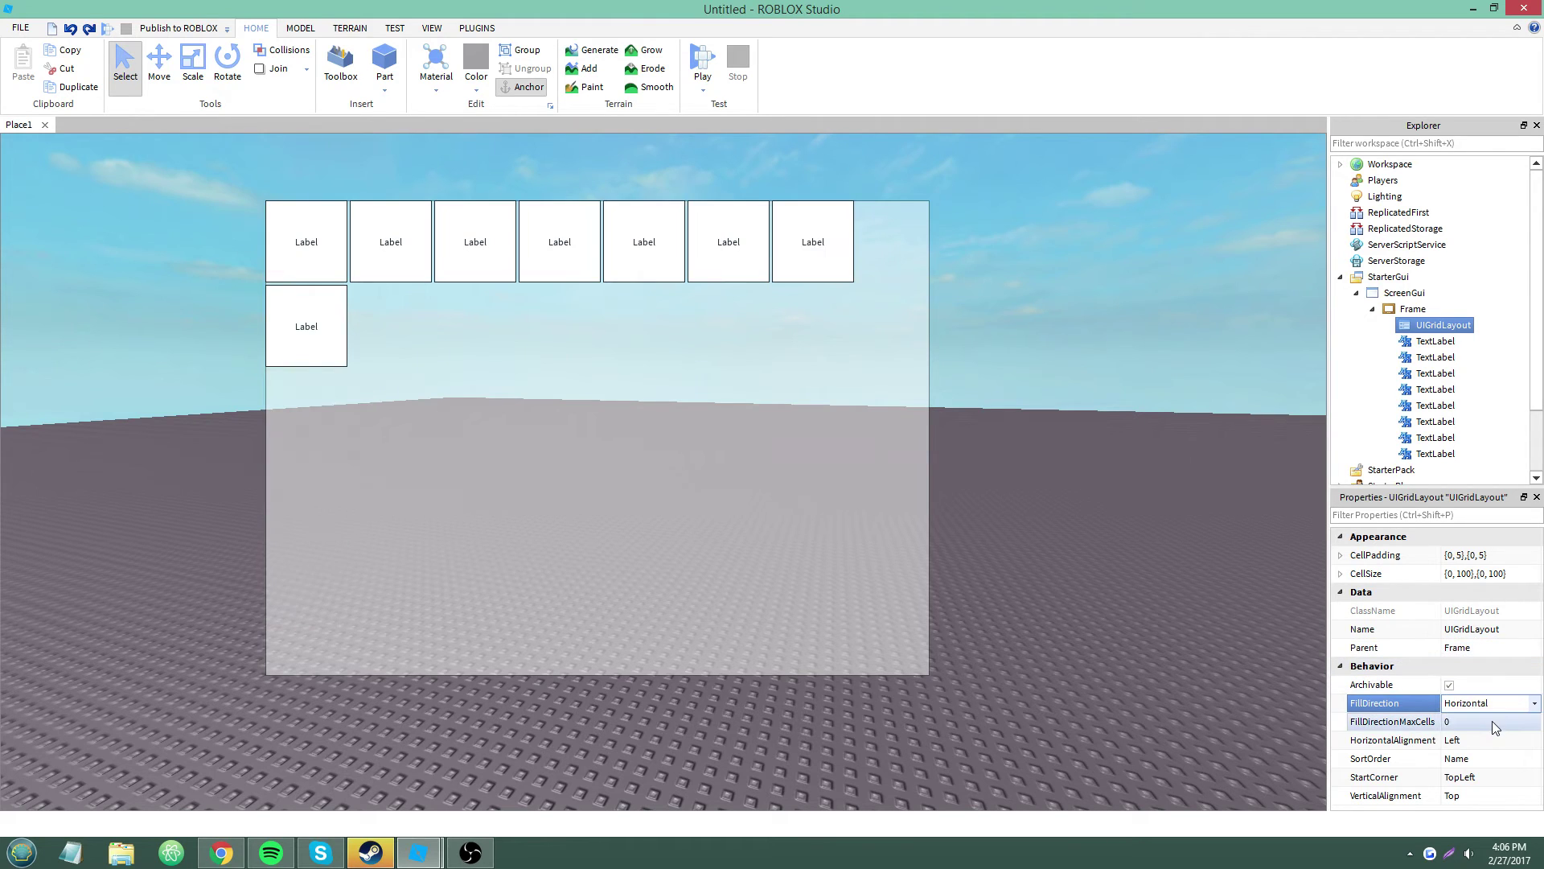
# Step: Try Center and Right as the UIGridLayout's horizontal alignment and return it to Left
pyautogui.click(1485, 740)
pyautogui.click(1485, 740)
pyautogui.click(1485, 759)
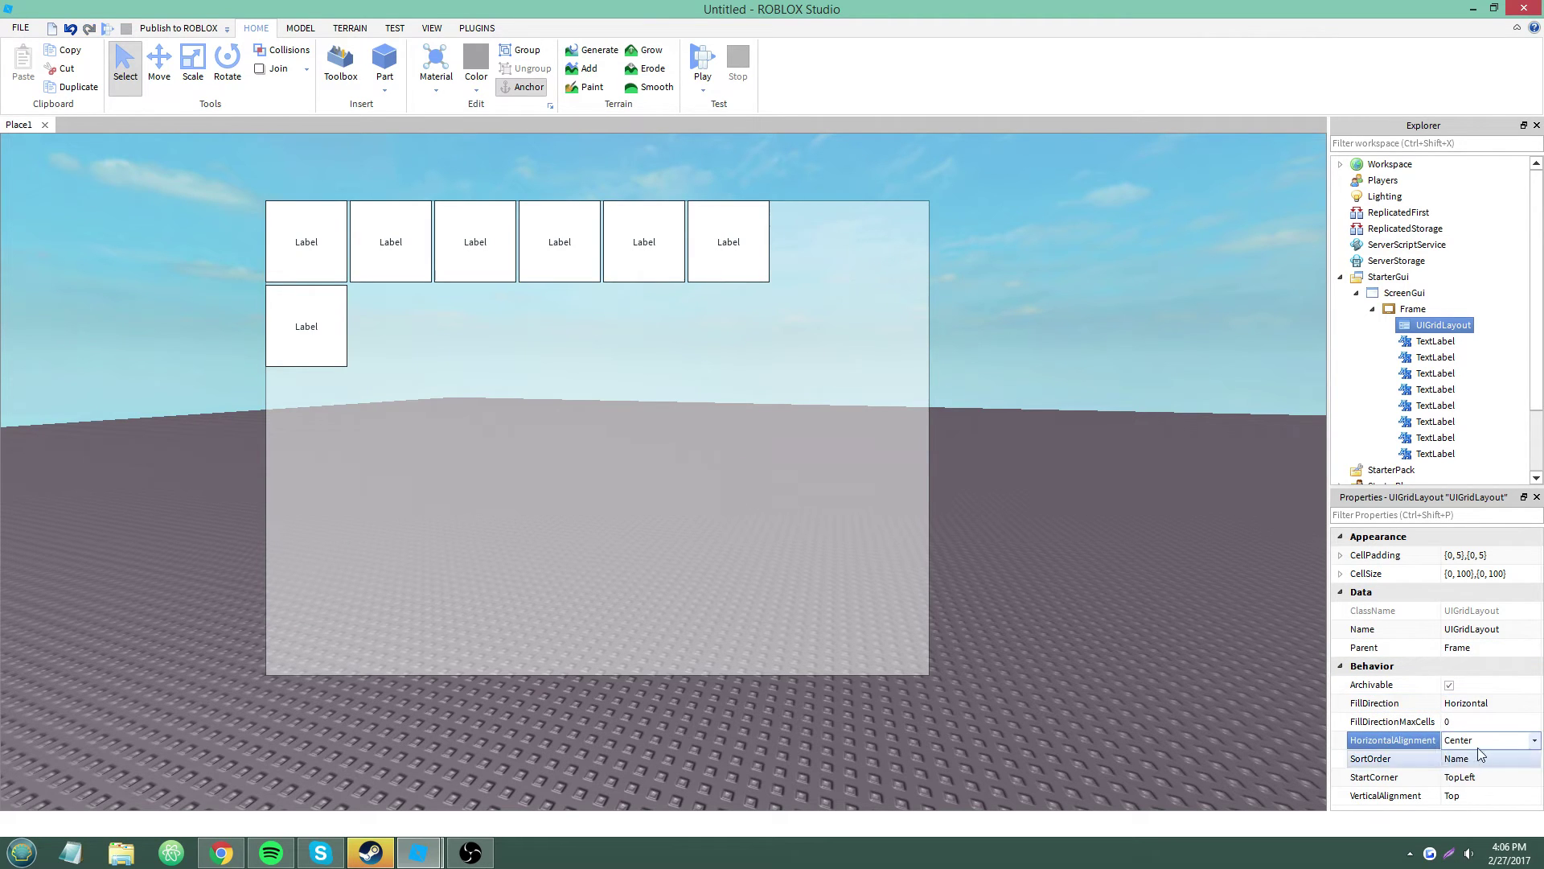
pyautogui.click(1485, 740)
pyautogui.click(1477, 782)
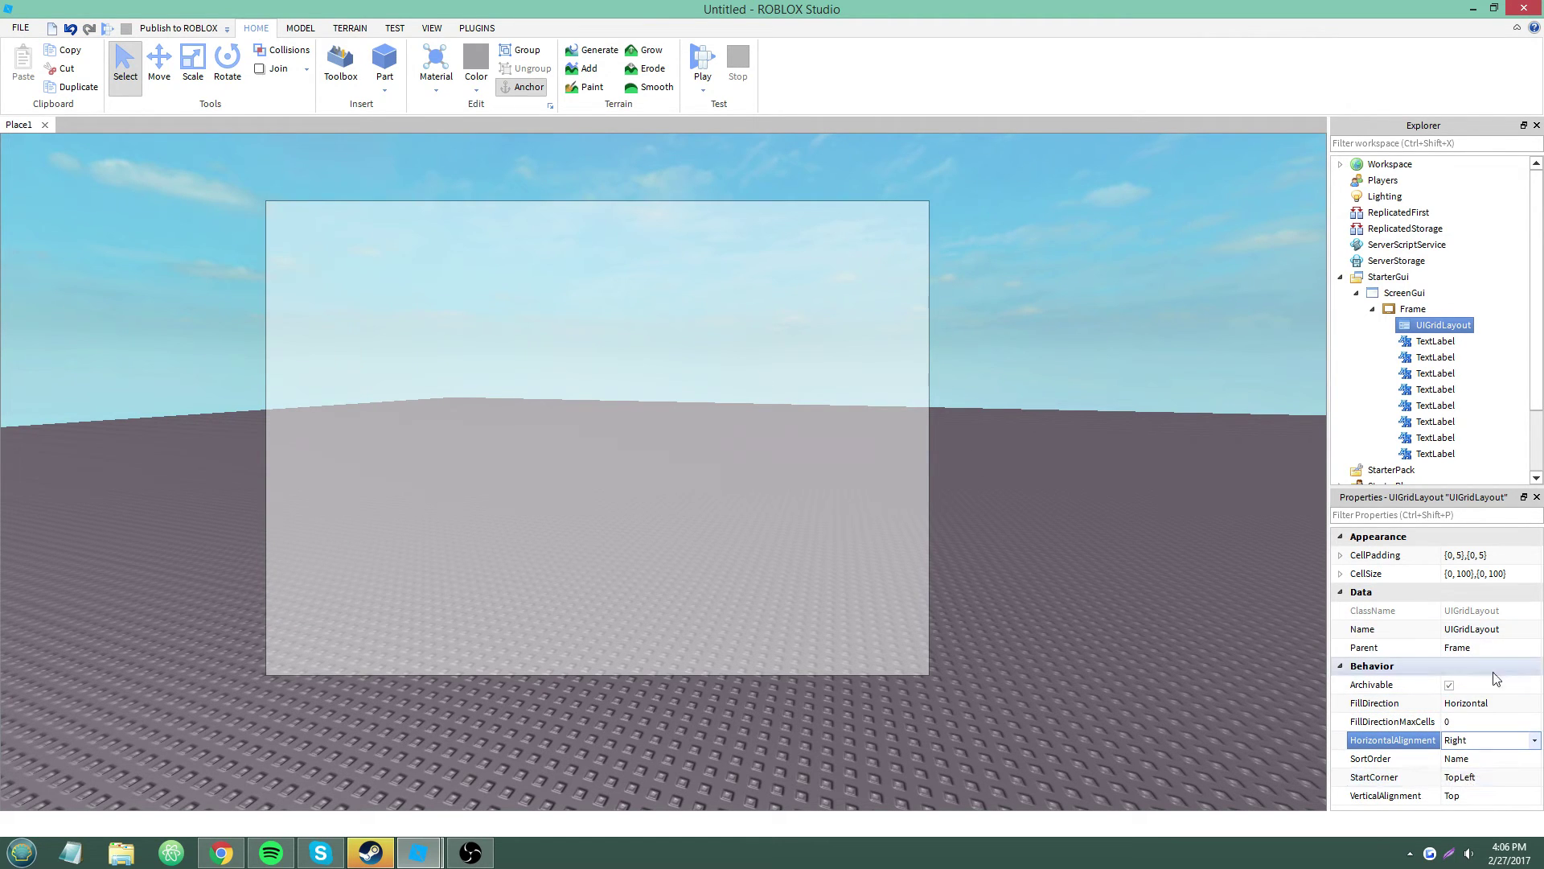
pyautogui.scroll(2, 1485, 740)
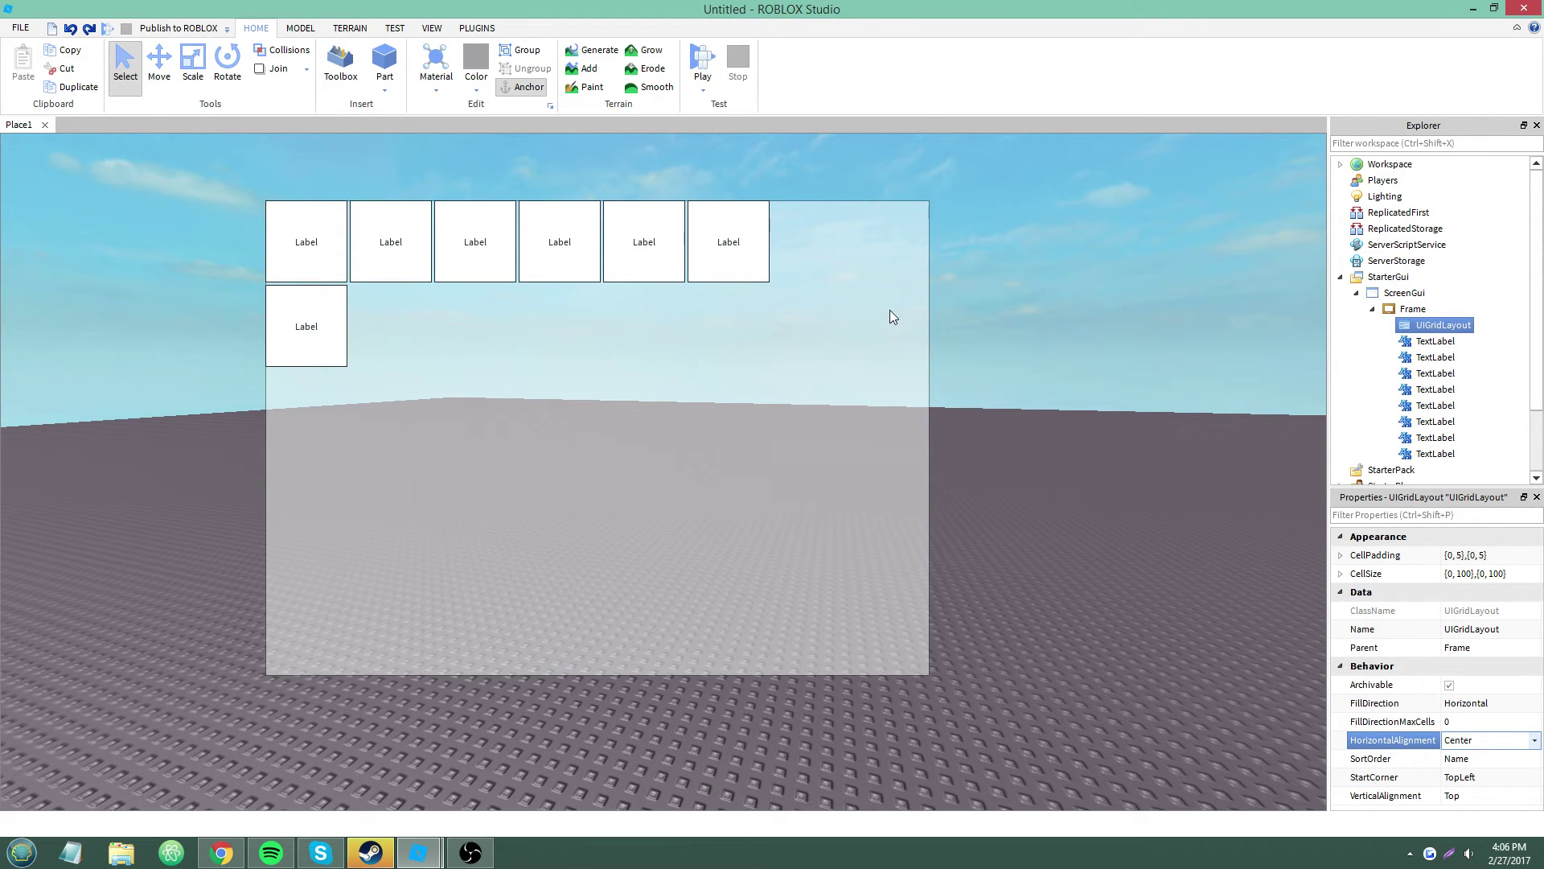
pyautogui.scroll(1, 1488, 740)
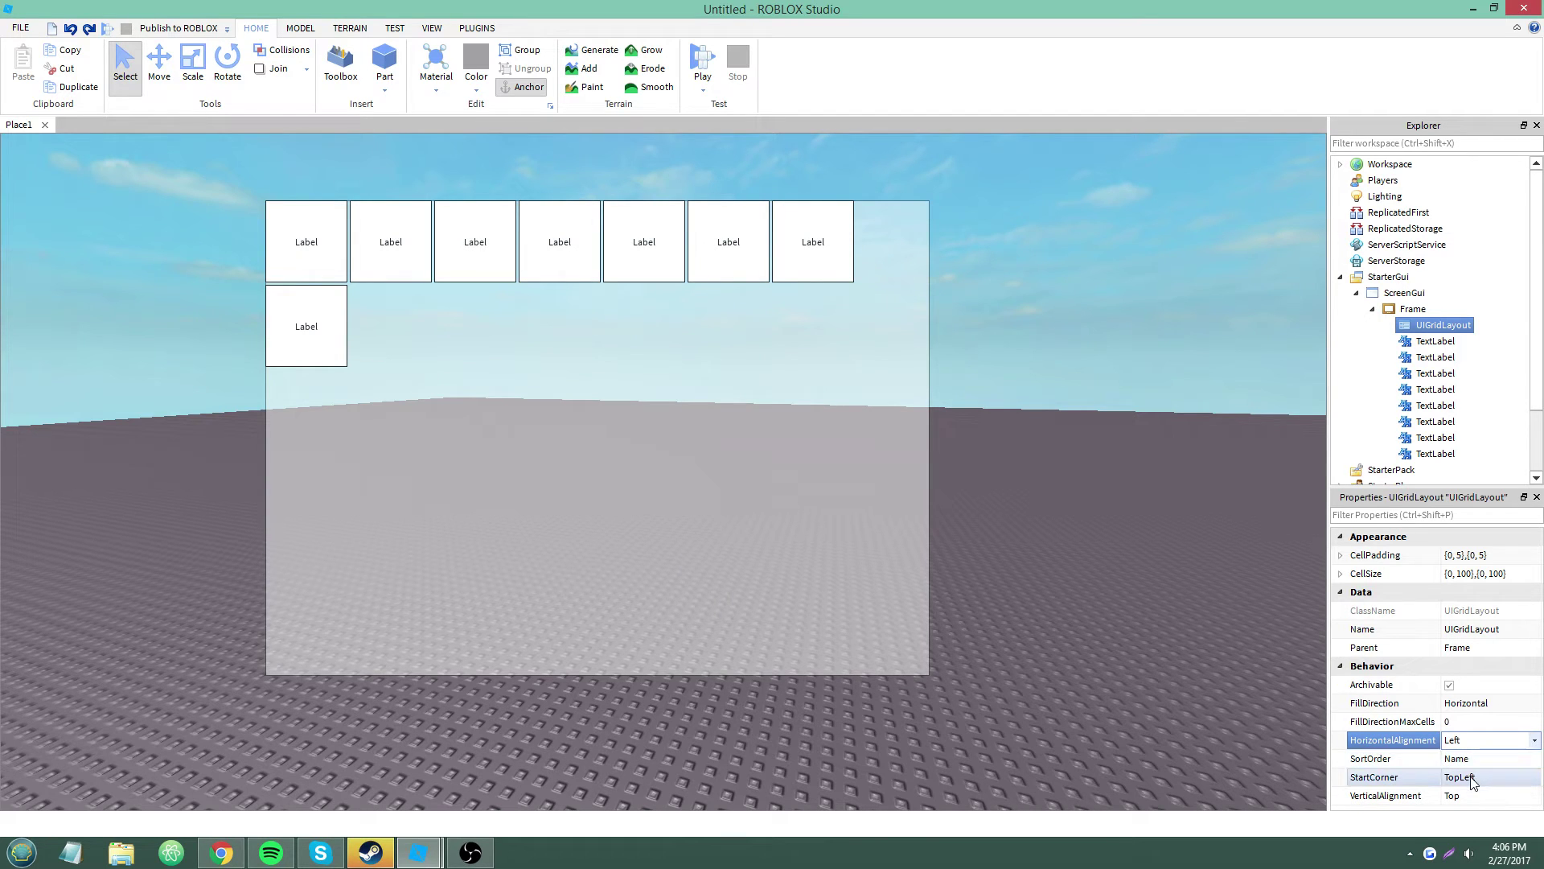
# Step: Try BottomLeft and BottomRight as the UIGridLayout's start corner and return it to TopLeft
pyautogui.click(1477, 776)
pyautogui.click(1477, 777)
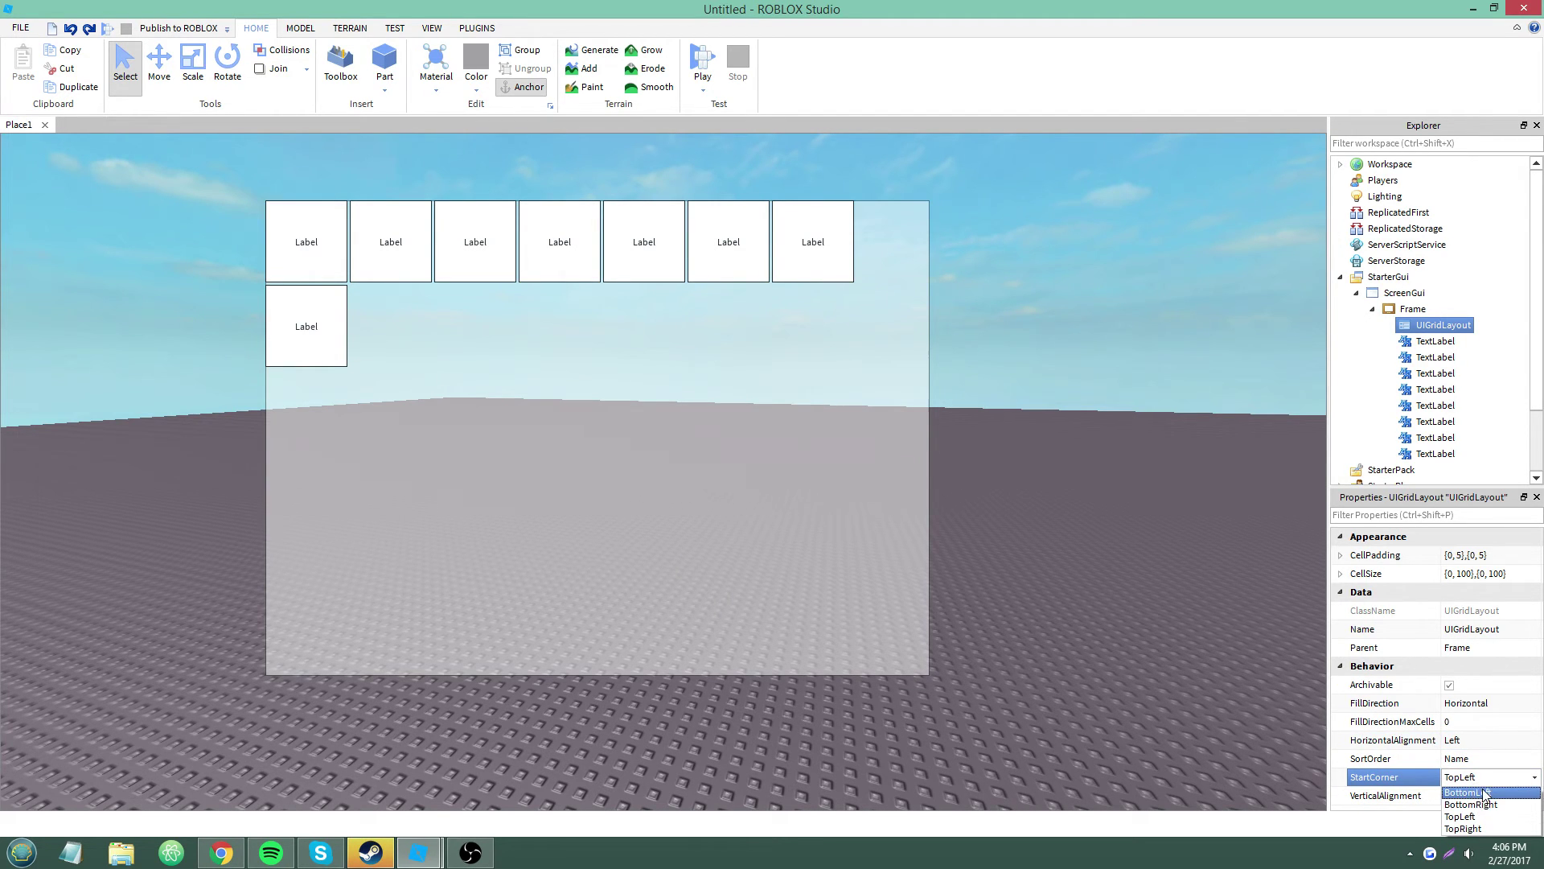
pyautogui.click(1477, 793)
pyautogui.click(1477, 777)
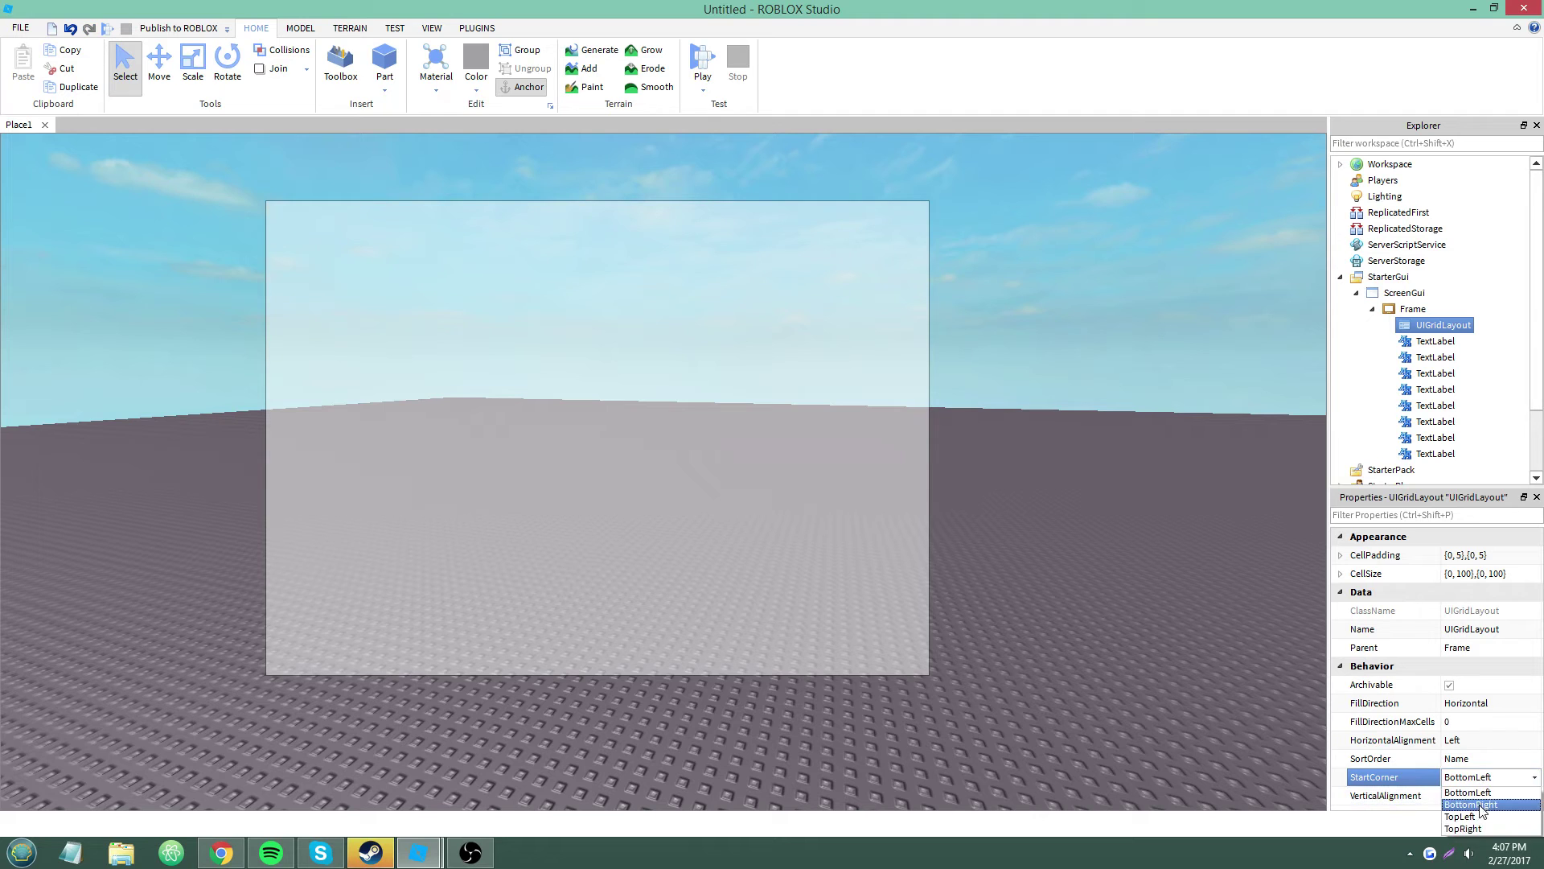
pyautogui.click(1482, 806)
pyautogui.click(1477, 777)
pyautogui.click(1479, 820)
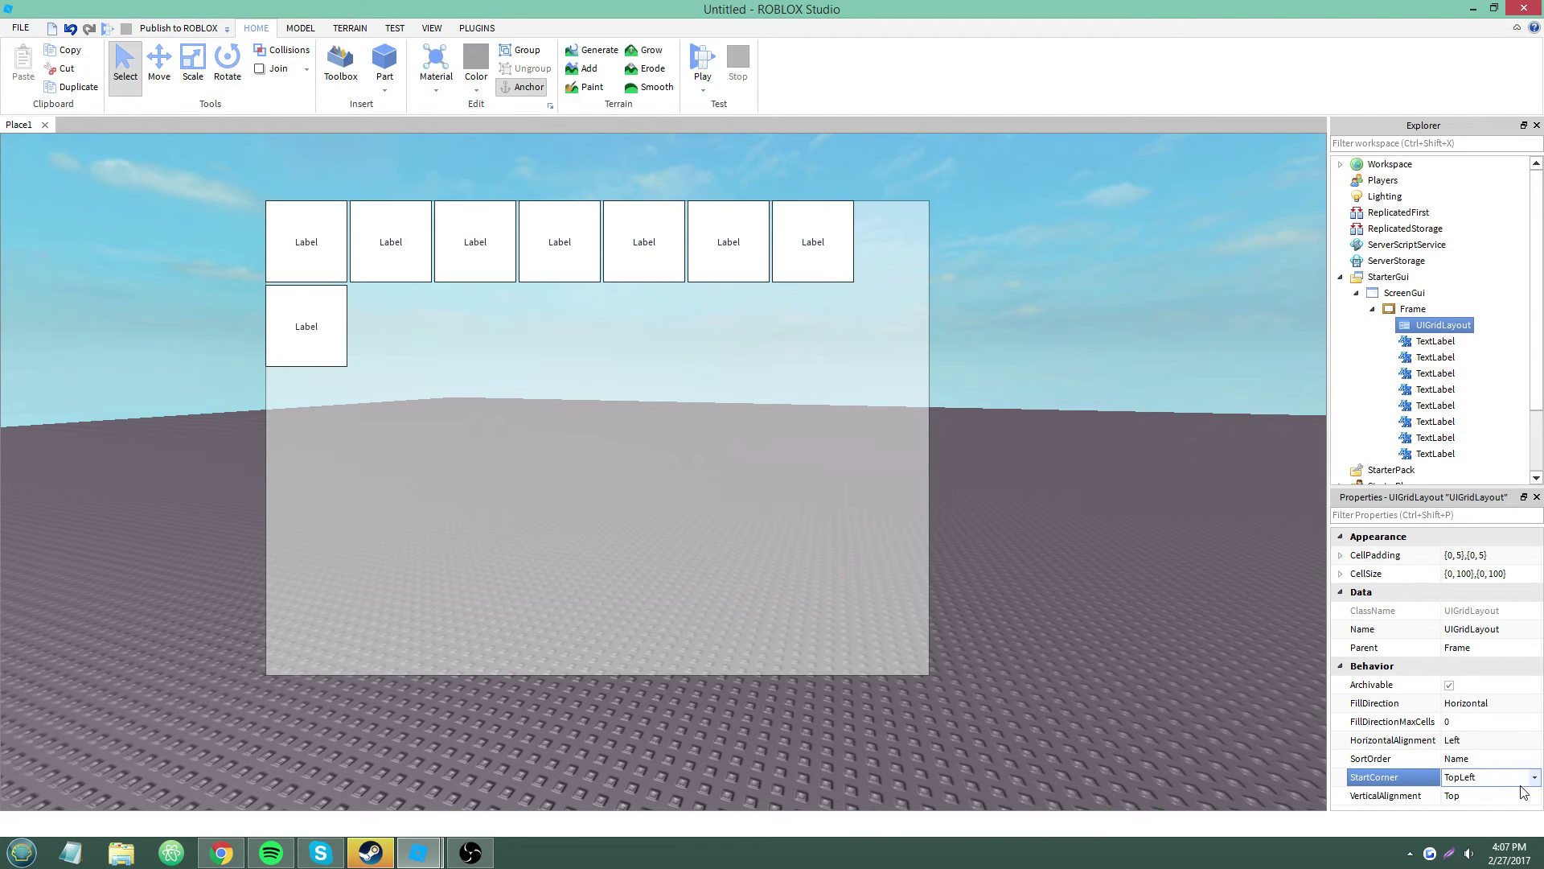
pyautogui.click(1501, 778)
pyautogui.click(1479, 820)
# Step: Try Center and Bottom as the UIGridLayout's vertical alignment and return it to Top
pyautogui.click(1480, 796)
pyautogui.click(1483, 795)
pyautogui.click(1480, 834)
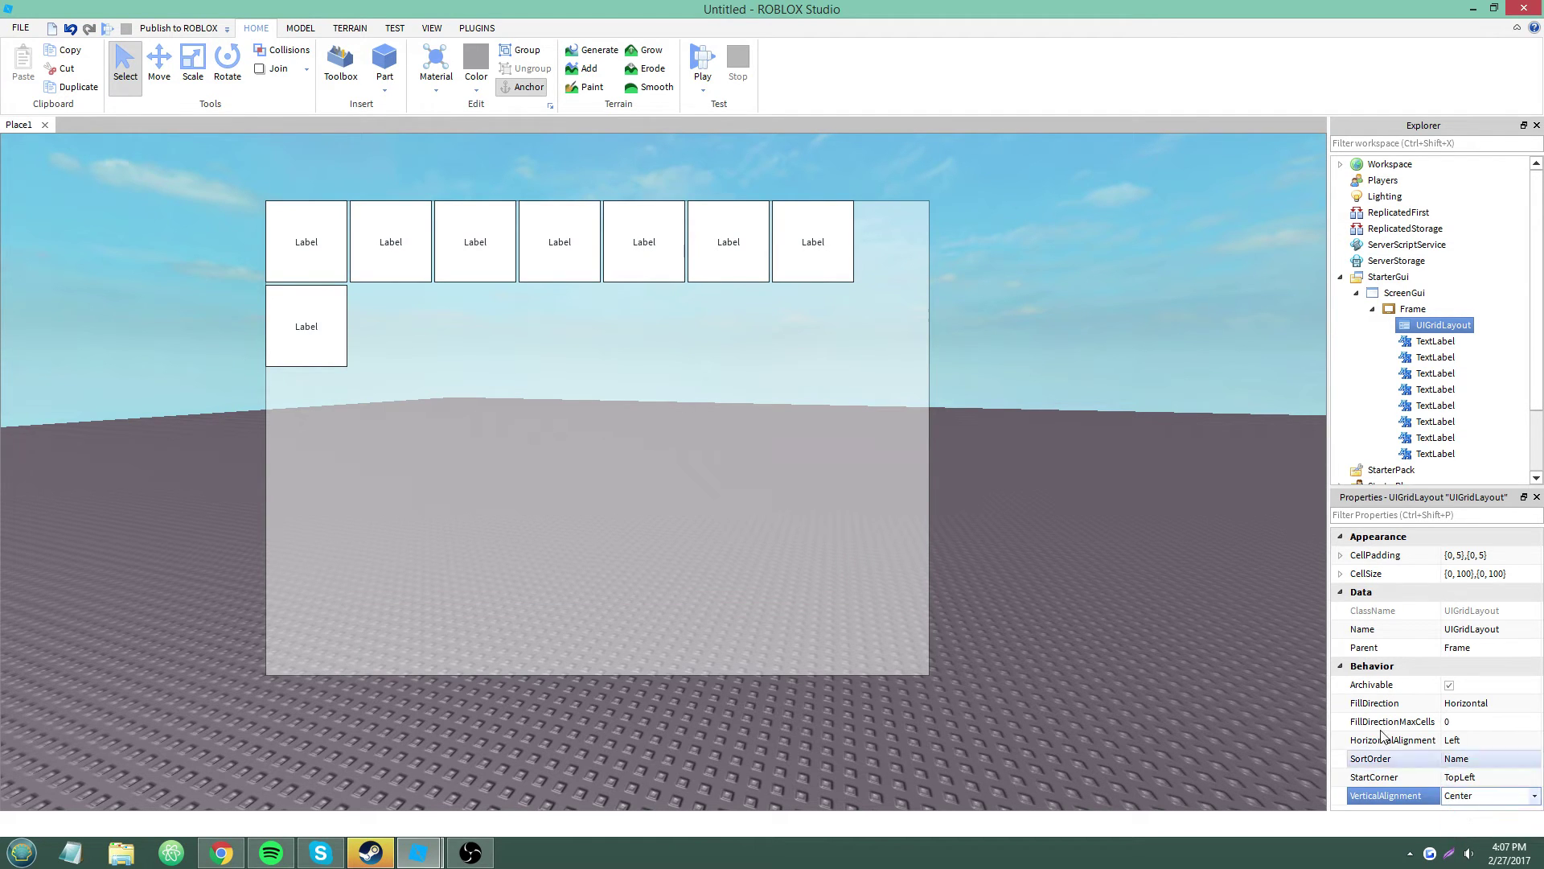
pyautogui.click(1488, 796)
pyautogui.click(1460, 810)
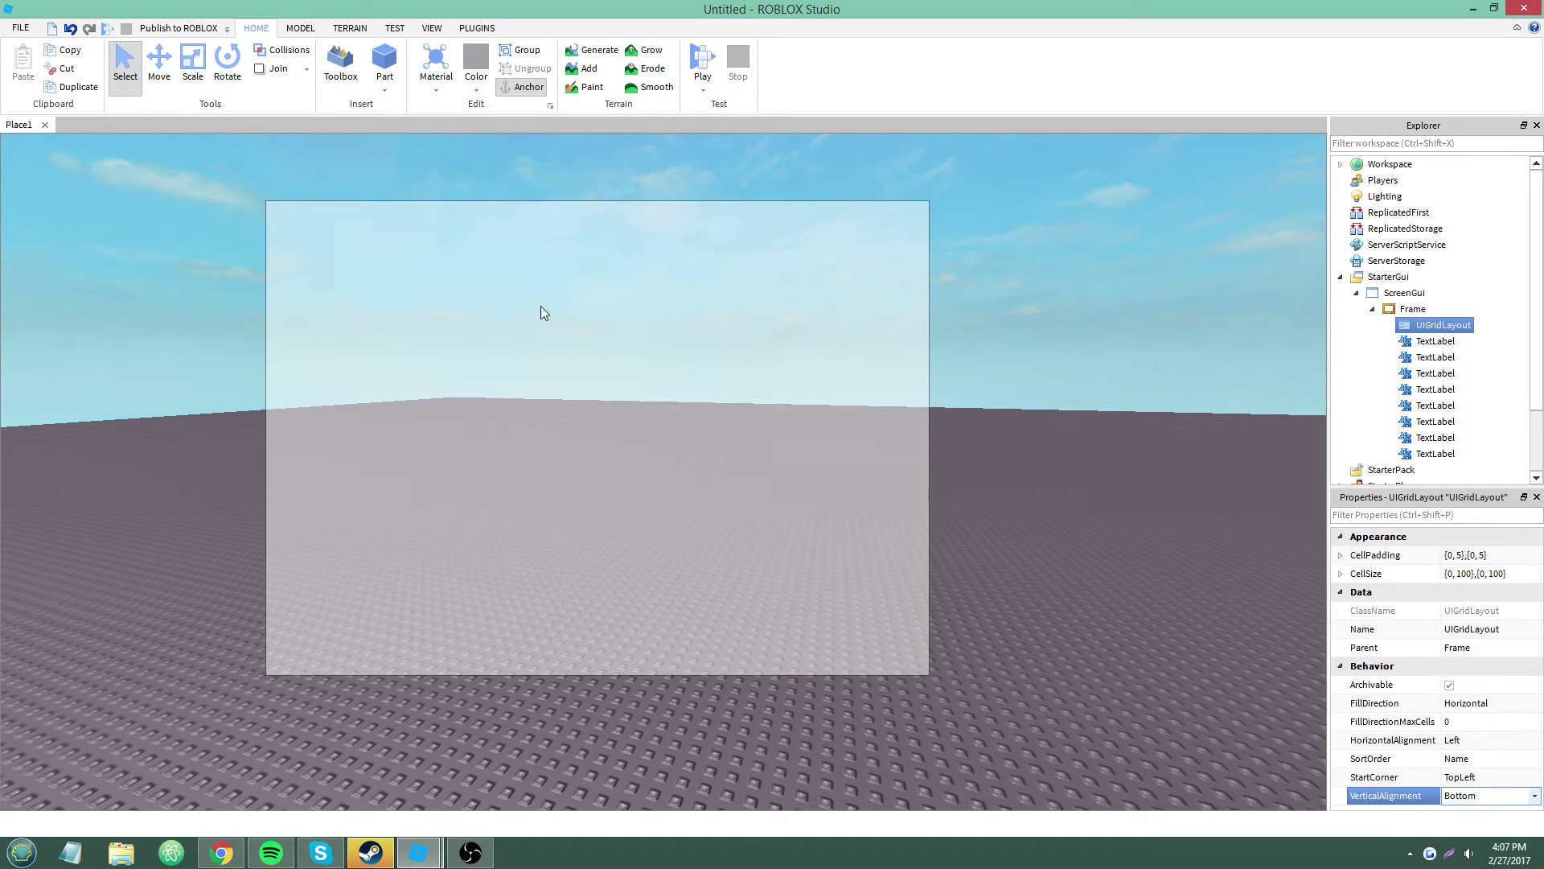
pyautogui.click(1480, 798)
pyautogui.click(1470, 828)
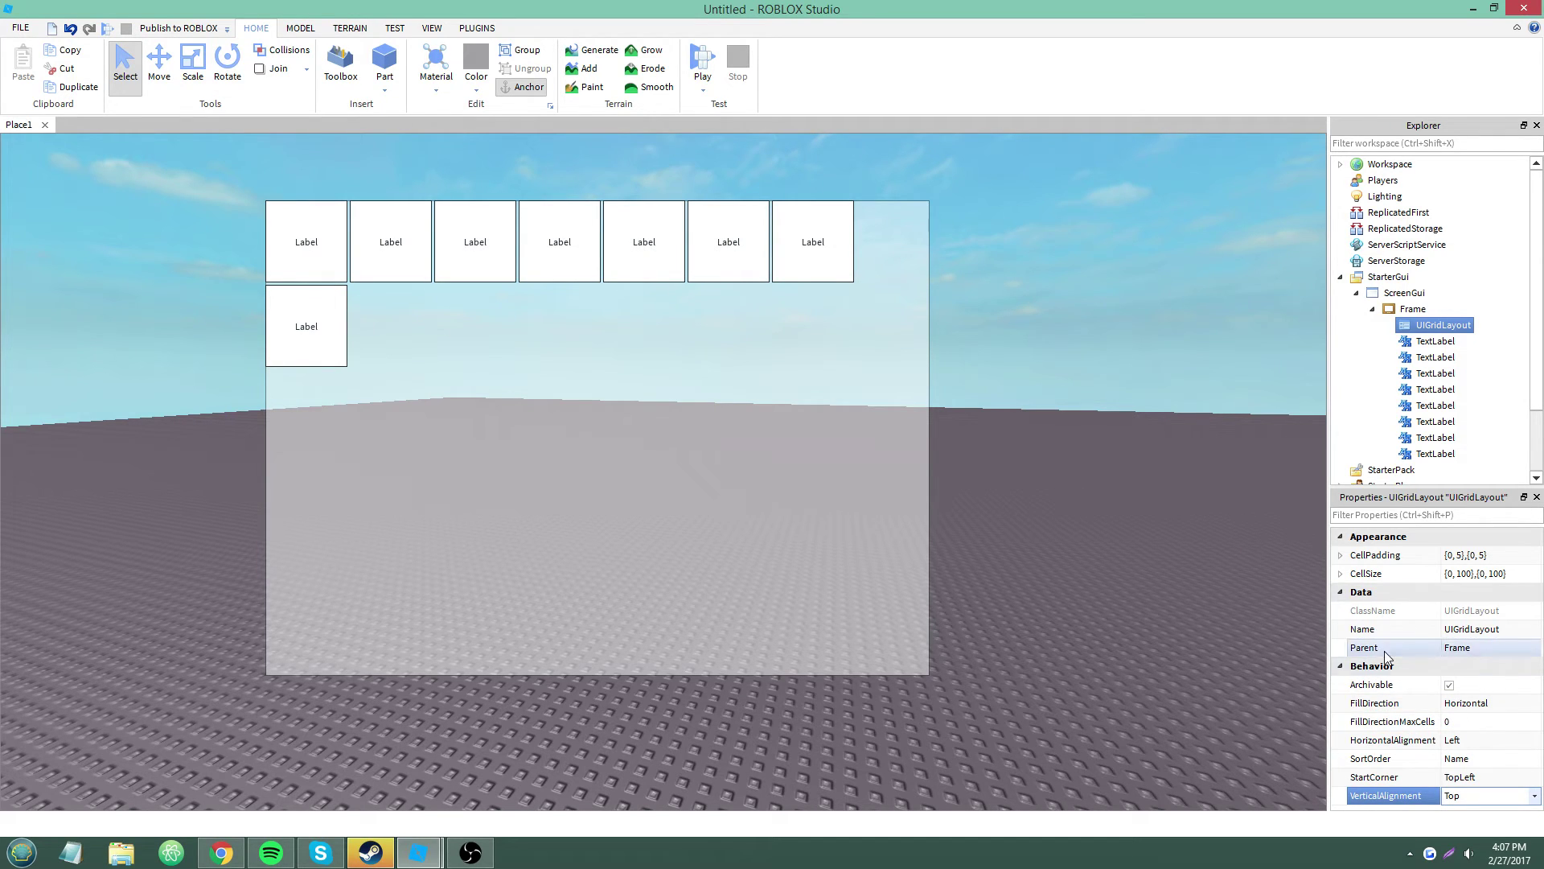
# Step: Try FillDirectionMaxCells values of 1 and 2 on the UIGridLayout
pyautogui.click(1475, 720)
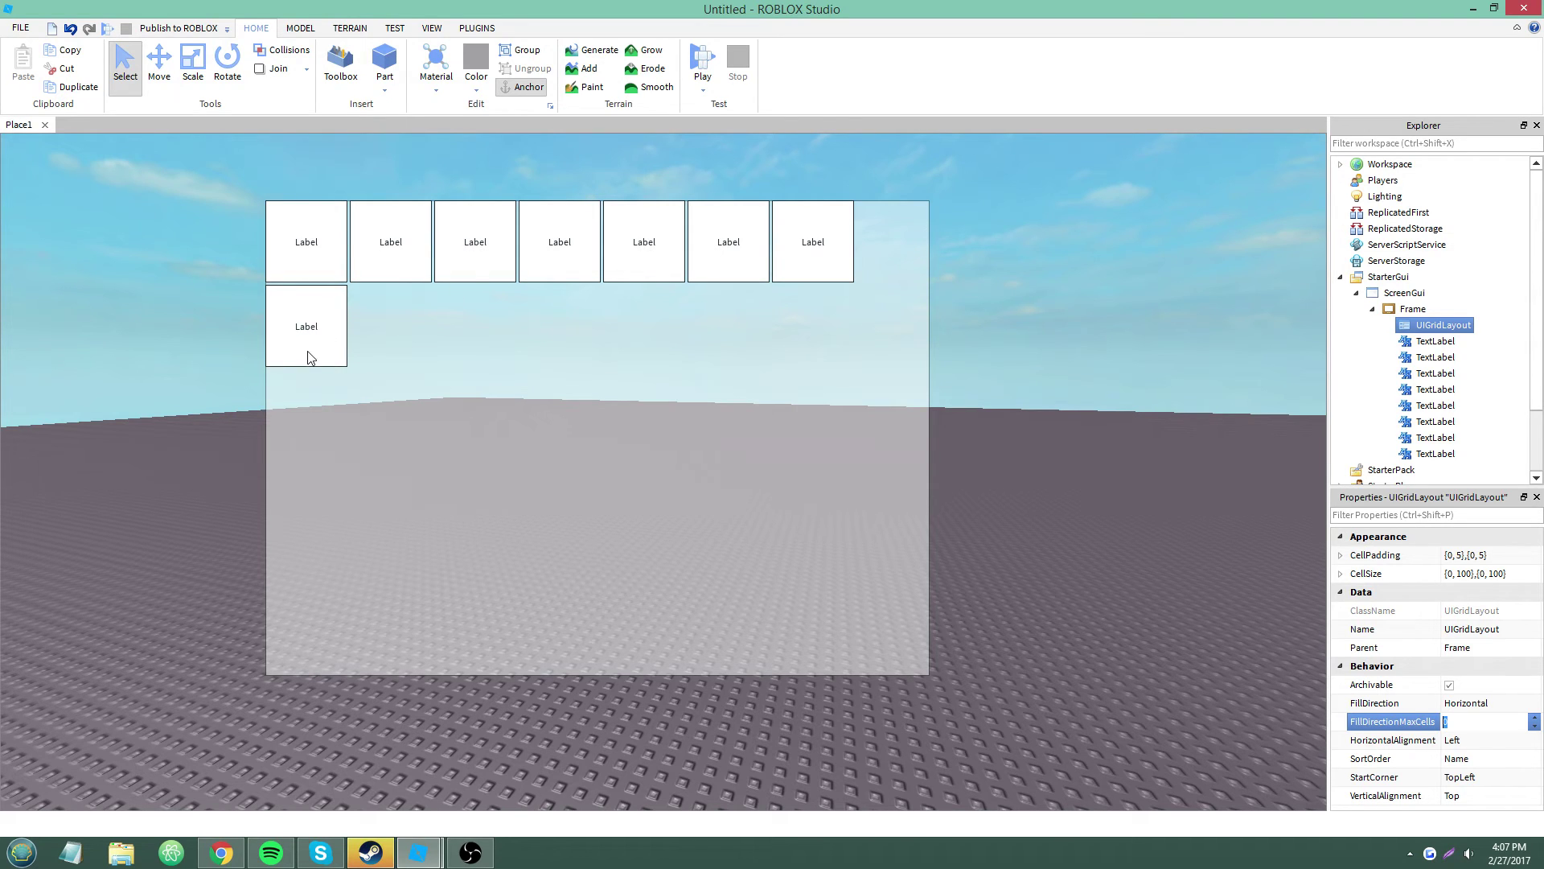
pyautogui.write('1')
pyautogui.press('Return')
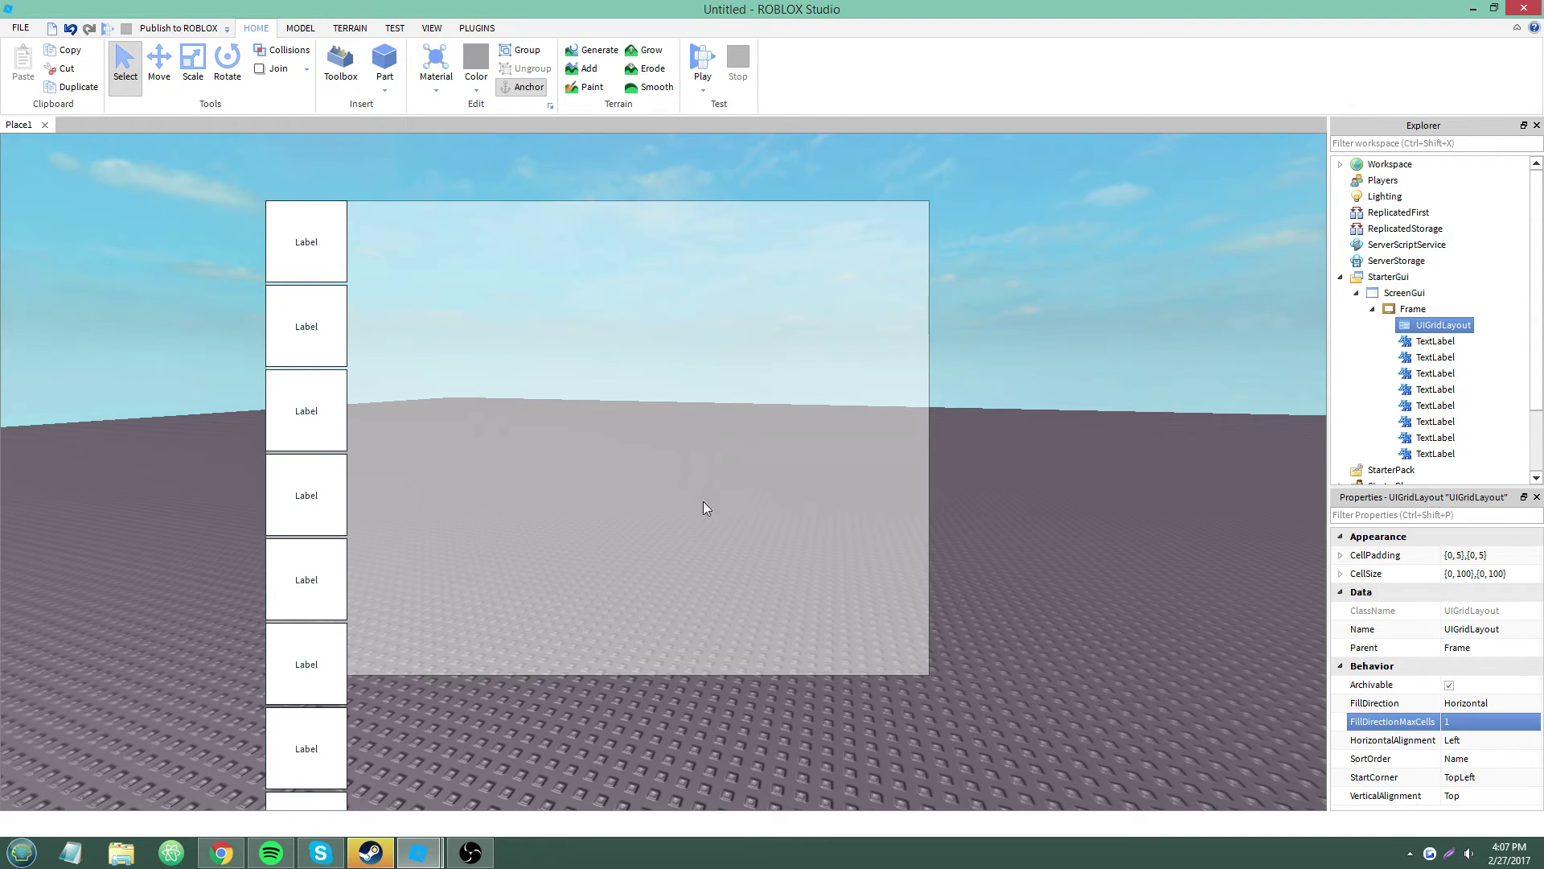
pyautogui.click(1472, 721)
pyautogui.write('2')
pyautogui.press('Return')
# Step: Try FillDirectionMaxCells values of 3 and 4 on the UIGridLayout
pyautogui.click(1473, 723)
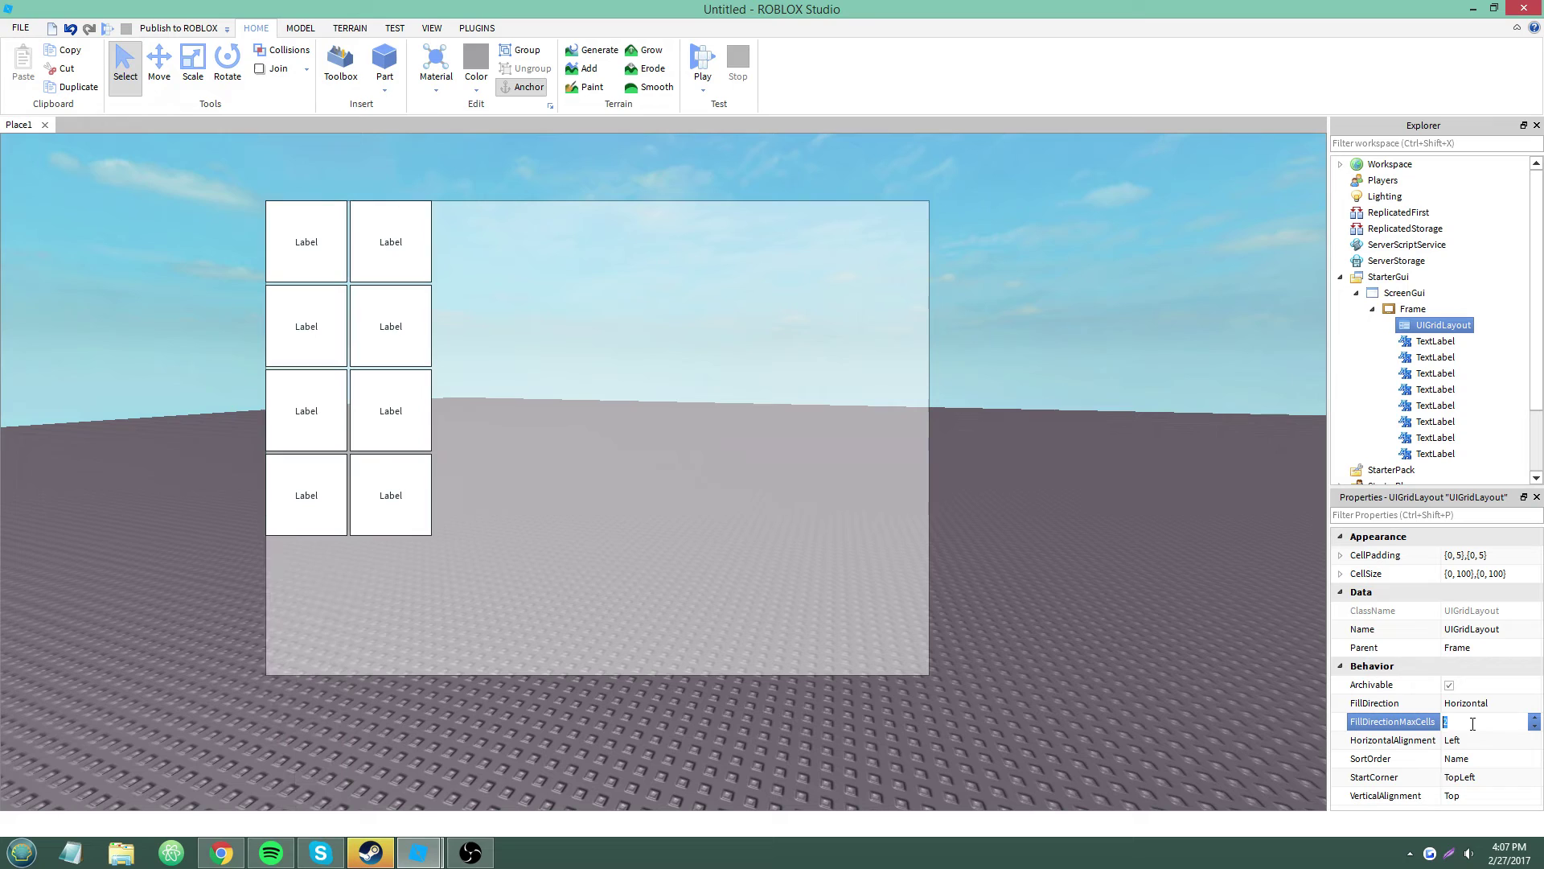
pyautogui.write('3')
pyautogui.press('Return')
pyautogui.click(1456, 719)
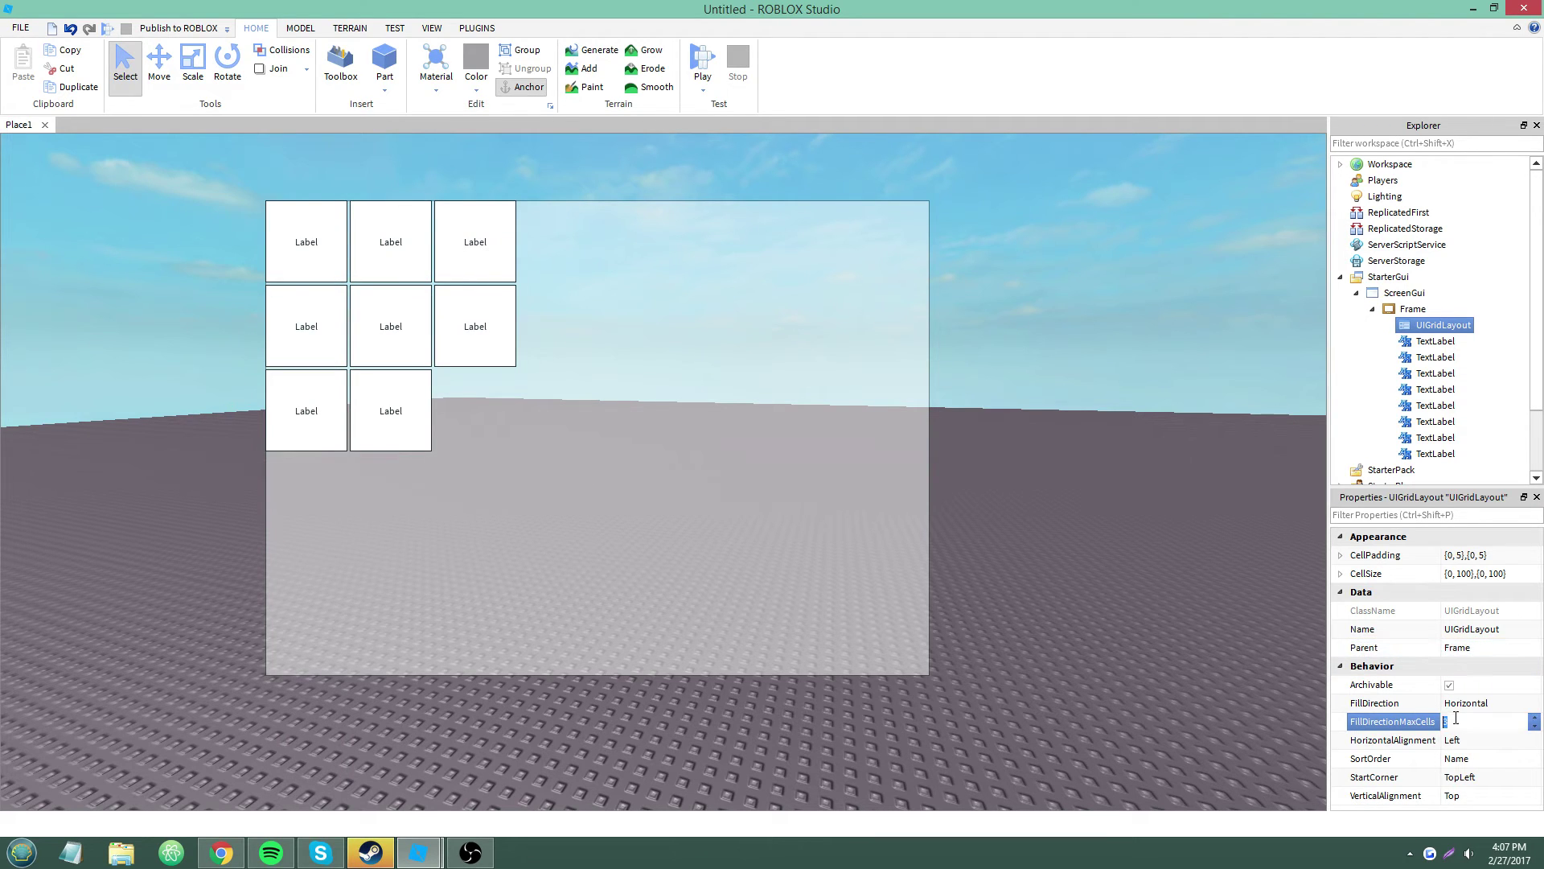
pyautogui.write('4')
pyautogui.press('Return')
pyautogui.click(1469, 736)
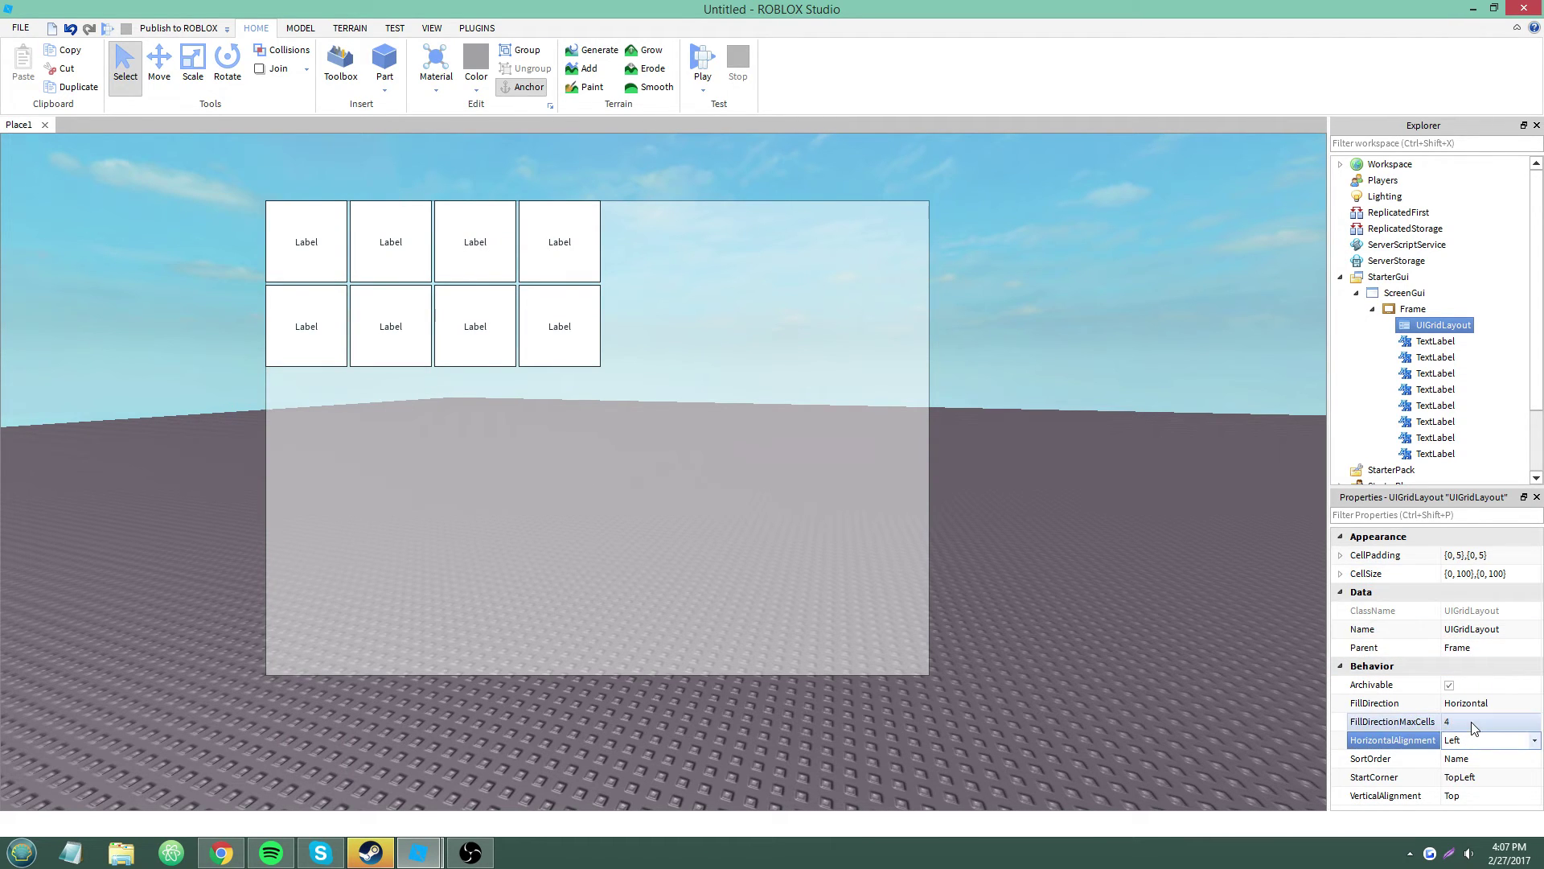
# Step: Try raising the UIGridLayout's FillDirectionMaxCells in single increments and to 7, and reset it to 0
pyautogui.click(1471, 722)
pyautogui.press('Up')
pyautogui.press('Up')
pyautogui.press('Up')
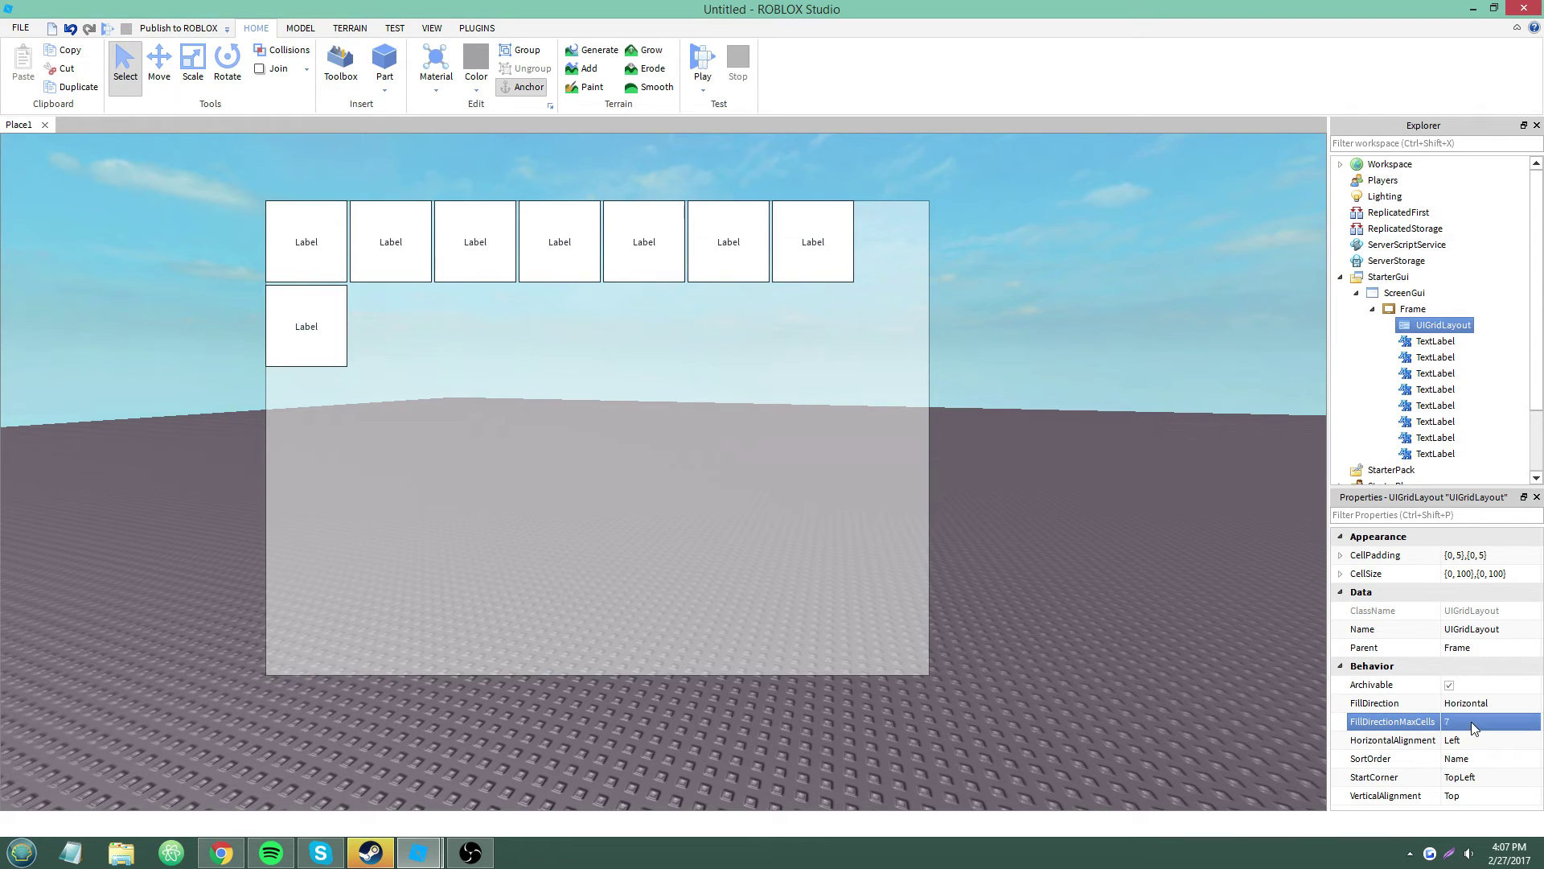
pyautogui.press('Up')
pyautogui.click(1471, 721)
pyautogui.write('7')
pyautogui.press('Return')
pyautogui.click(1466, 721)
pyautogui.write('0')
pyautogui.press('Return')
# Step: Delete the UIGridLayout and insert a UIListLayout into the Frame
pyautogui.press('Delete')
pyautogui.click(1430, 314)
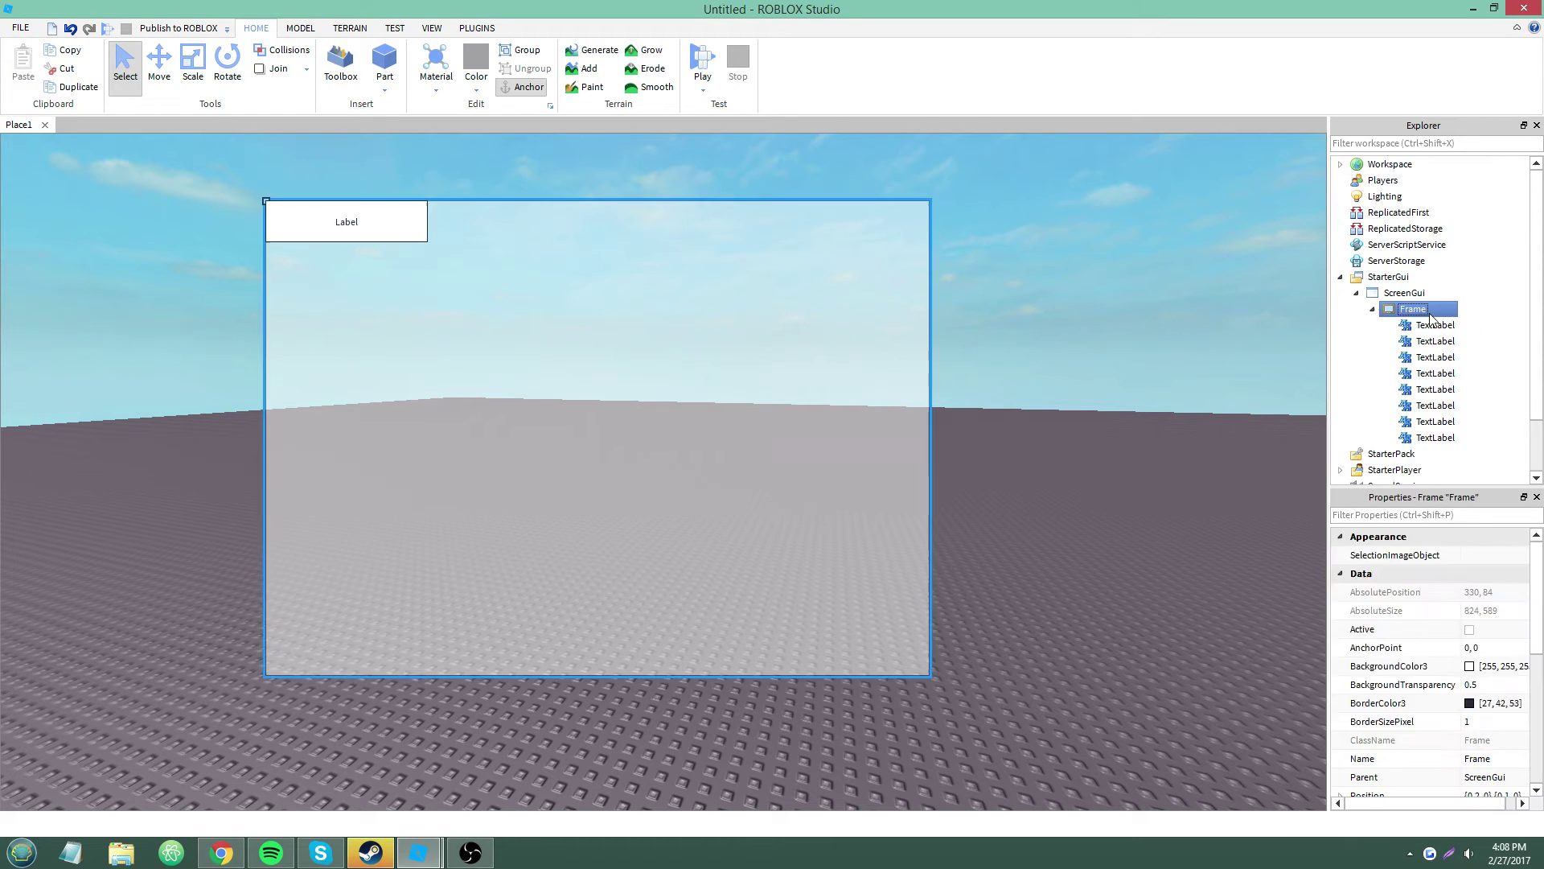
pyautogui.rightClick(1431, 316)
pyautogui.moveTo(1437, 575)
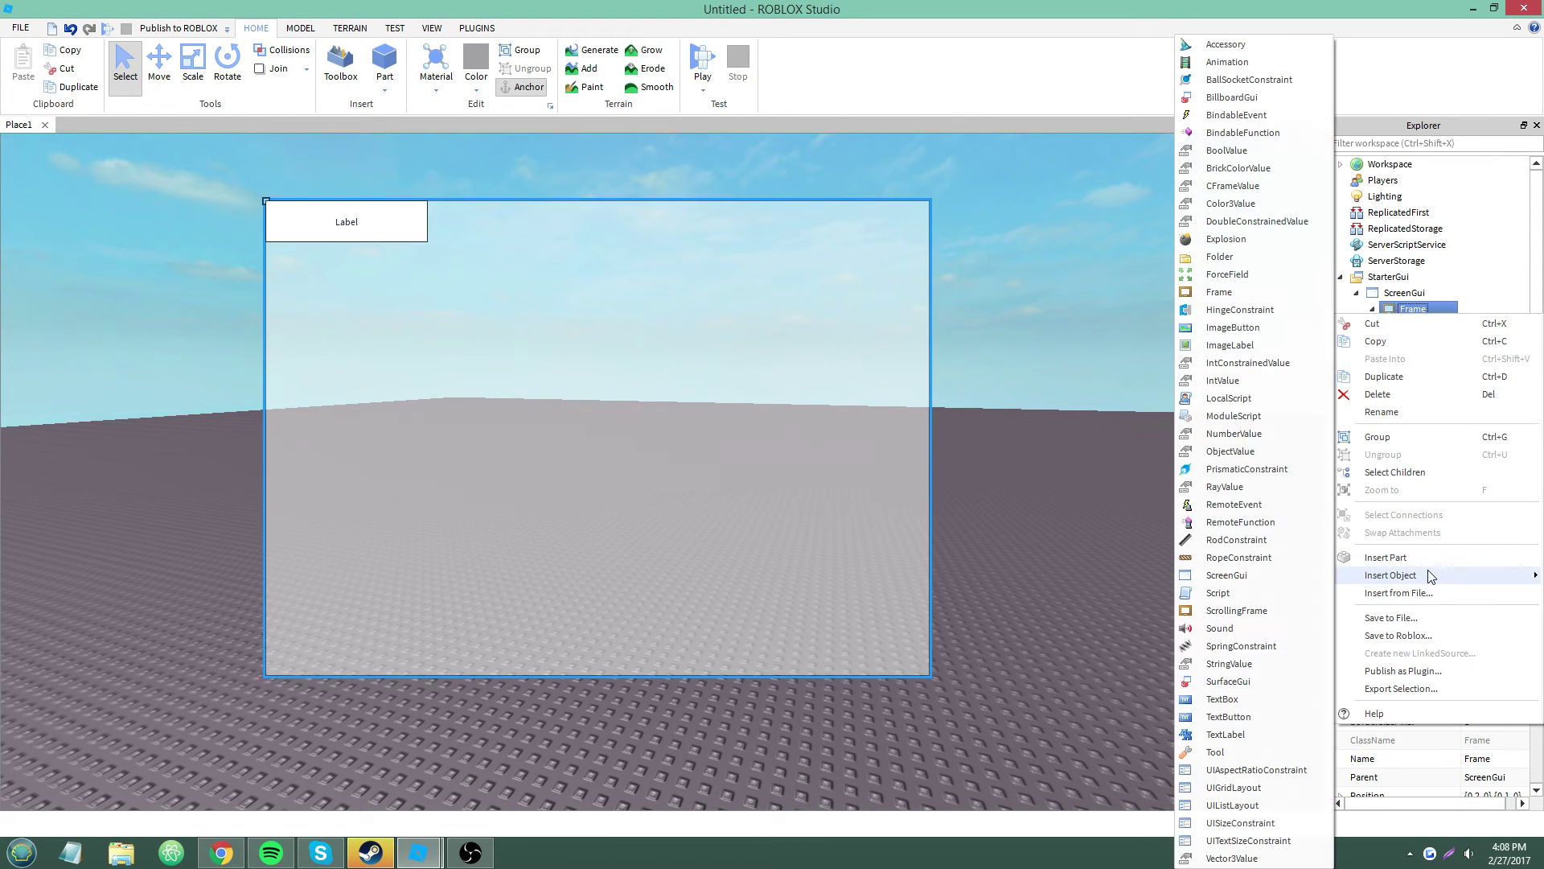
pyautogui.click(1233, 805)
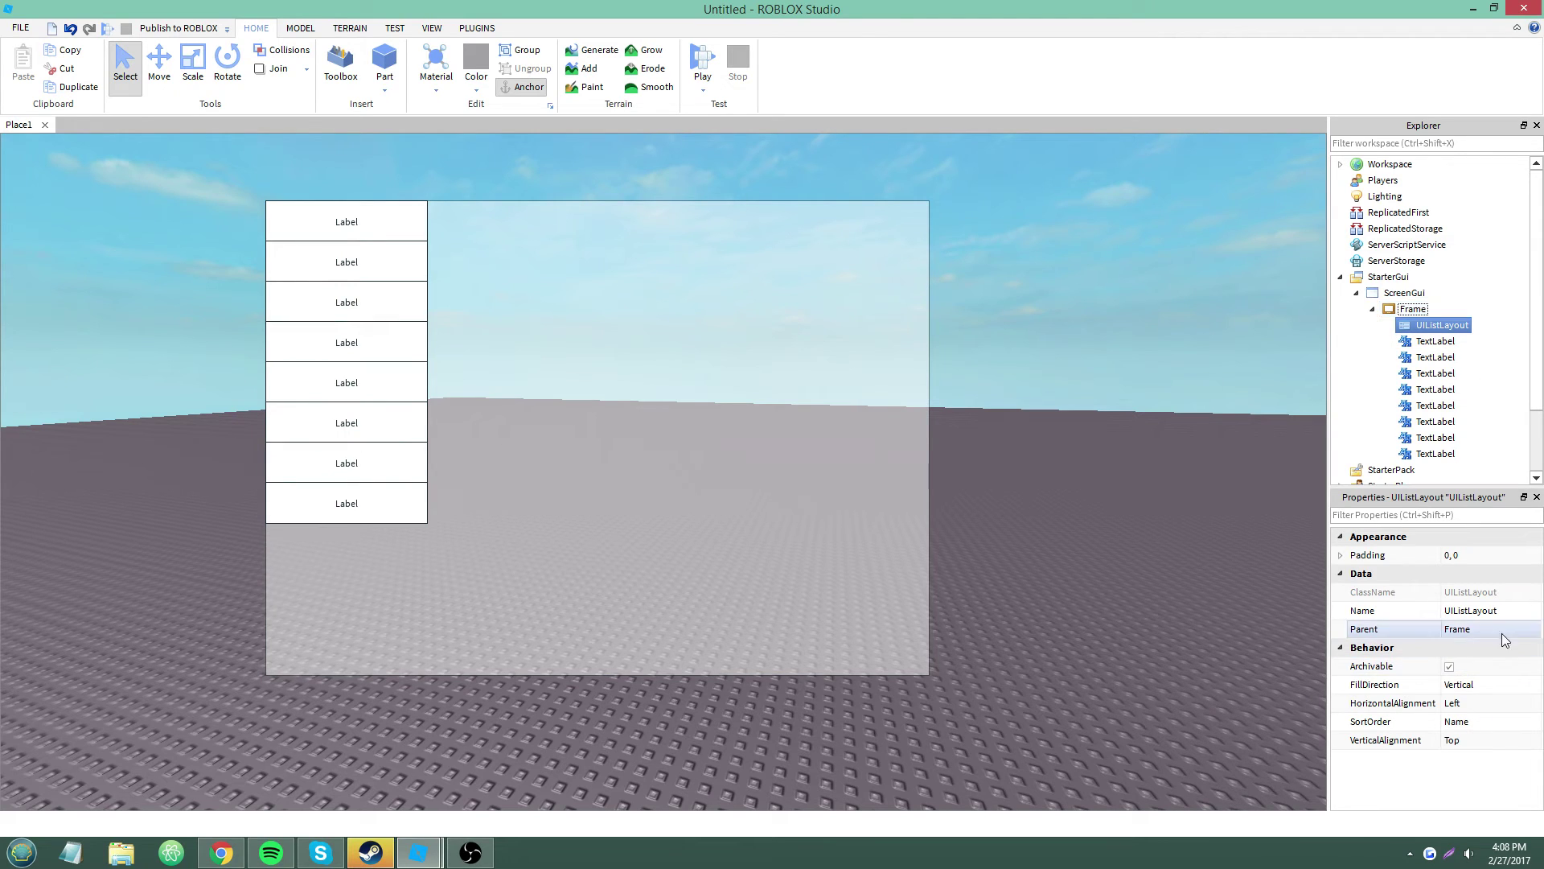
# Step: Try the Horizontal fill direction on the UIListLayout and return it to Vertical
pyautogui.click(1480, 684)
pyautogui.click(1480, 685)
pyautogui.click(1485, 699)
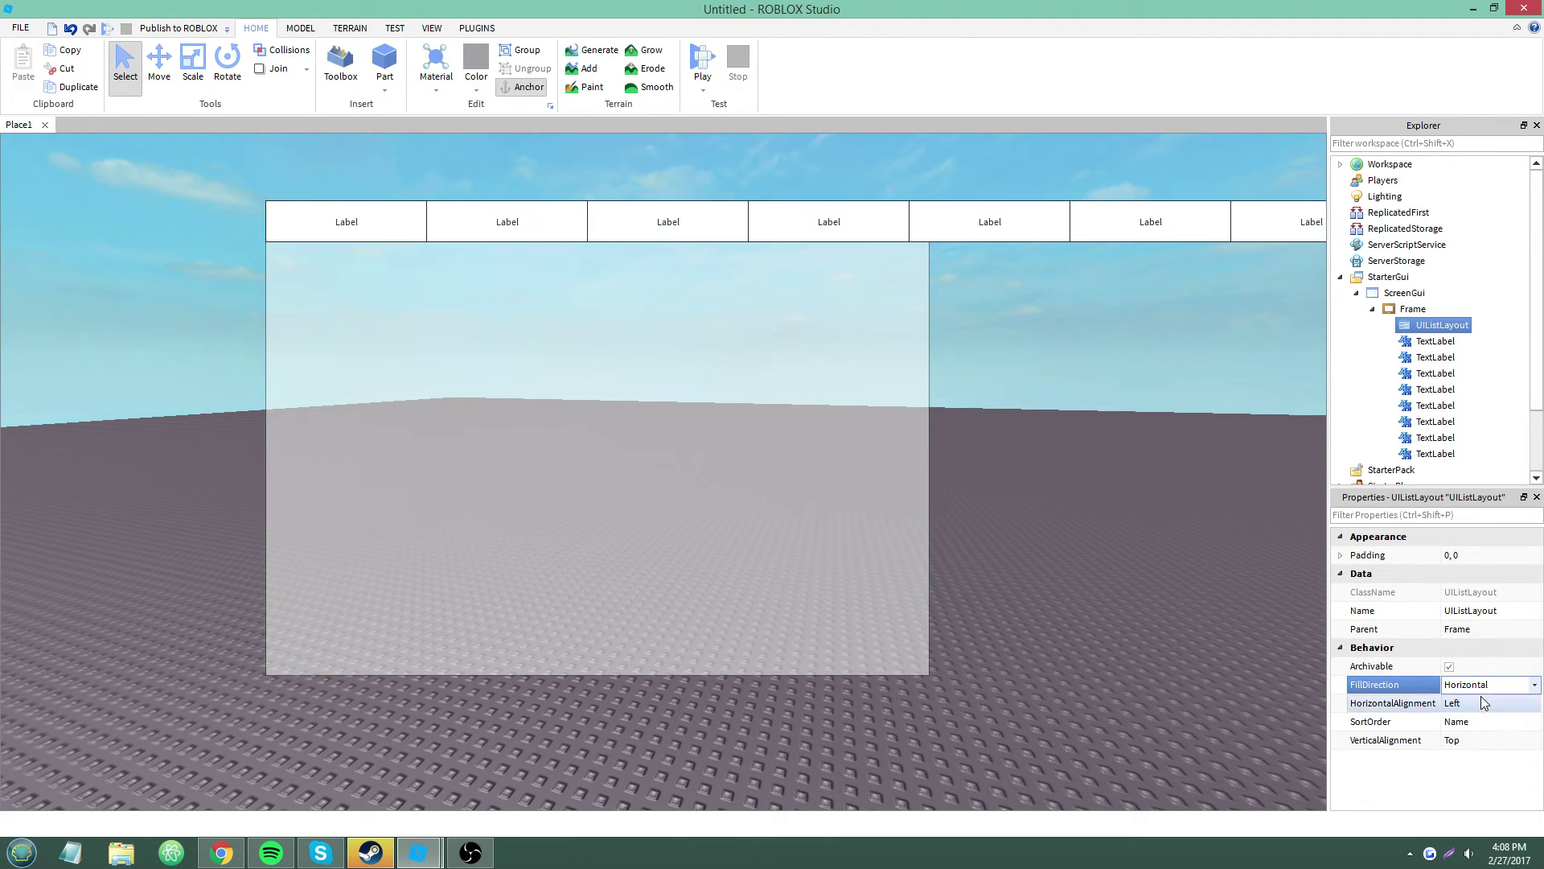
pyautogui.click(1480, 685)
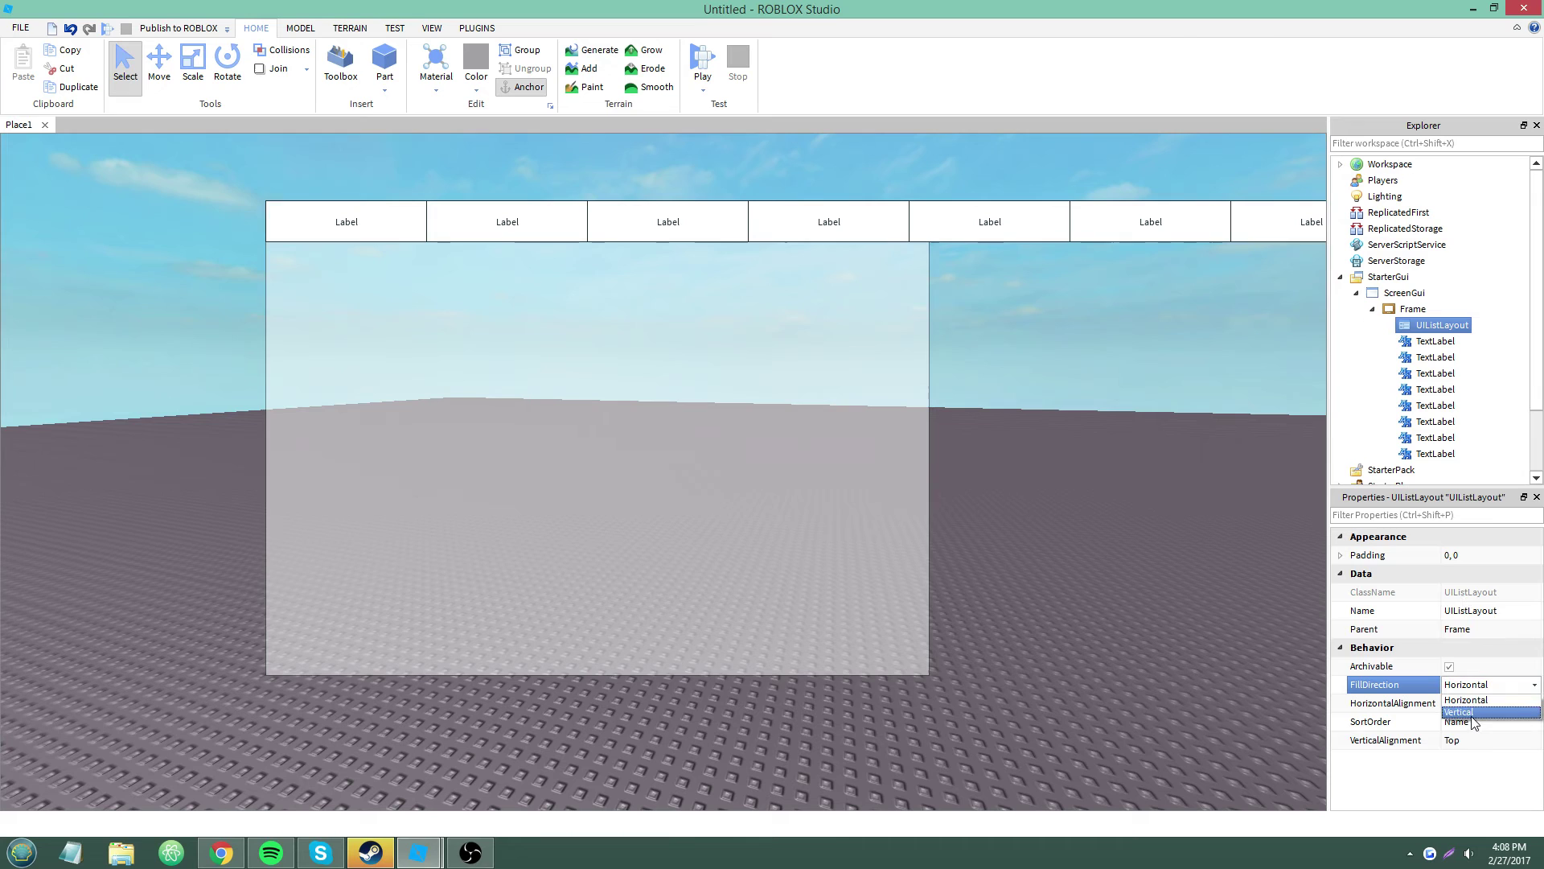
pyautogui.click(1472, 712)
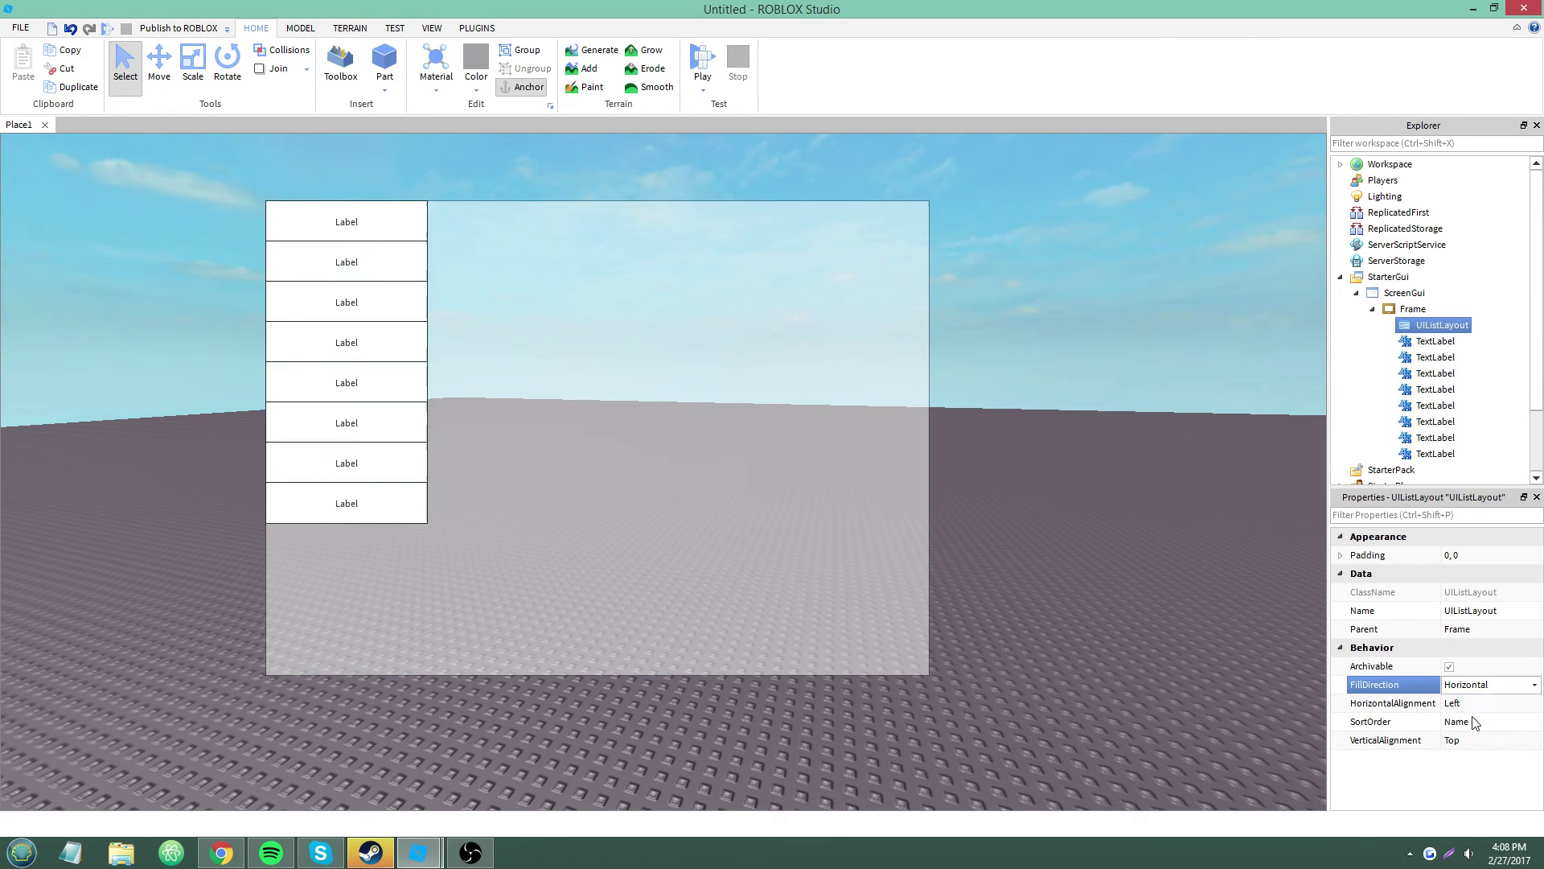
# Step: Try Center and Right as the UIListLayout's horizontal alignment and return it to Left
pyautogui.click(1474, 703)
pyautogui.click(1474, 703)
pyautogui.click(1469, 724)
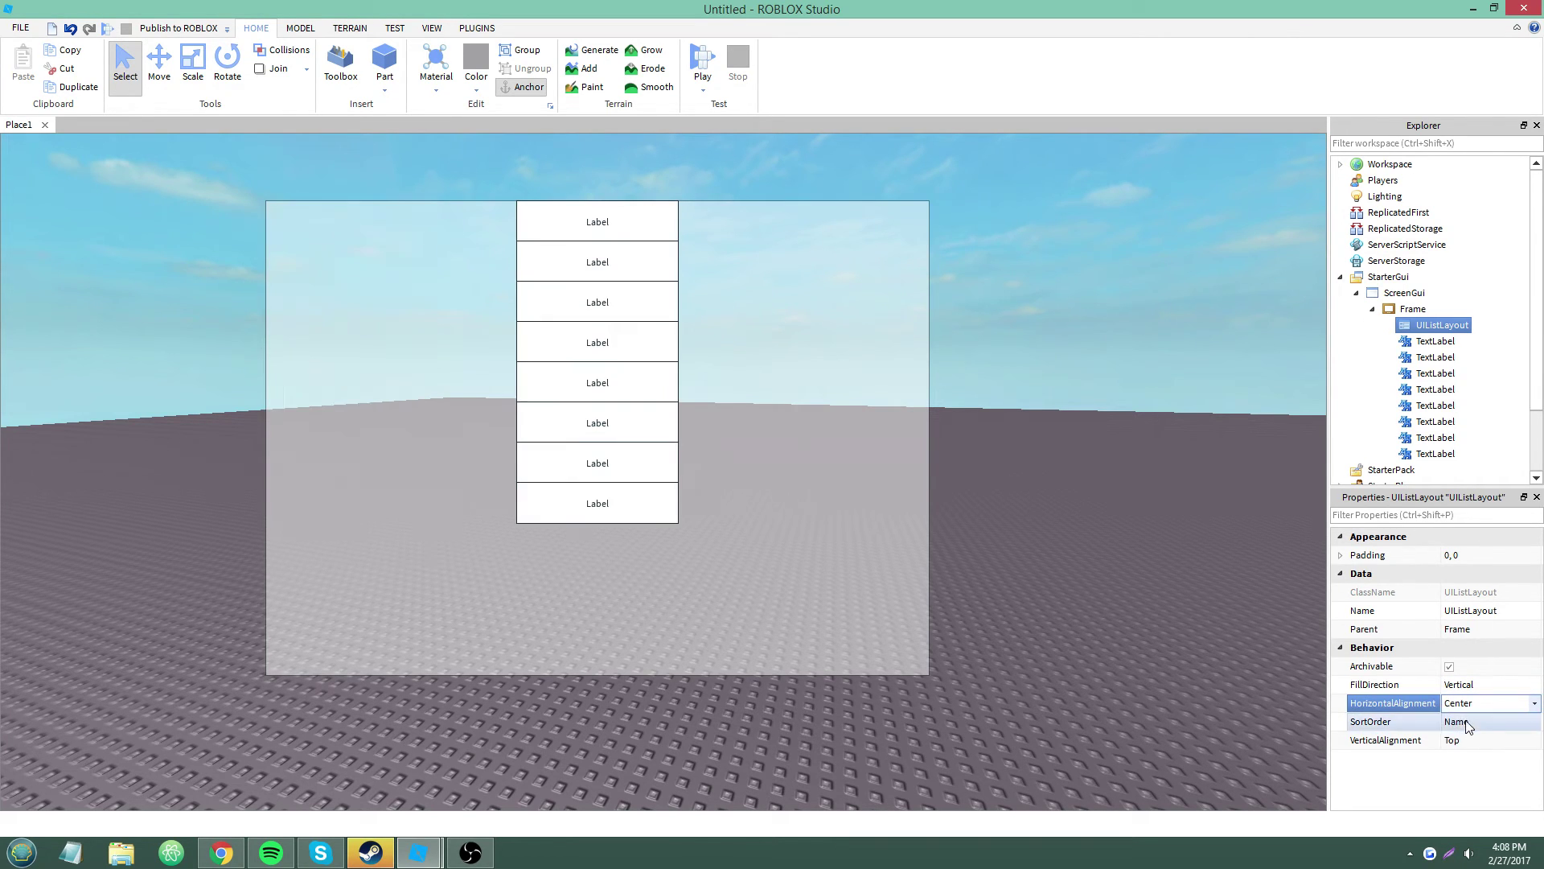
pyautogui.click(1487, 704)
pyautogui.click(1481, 744)
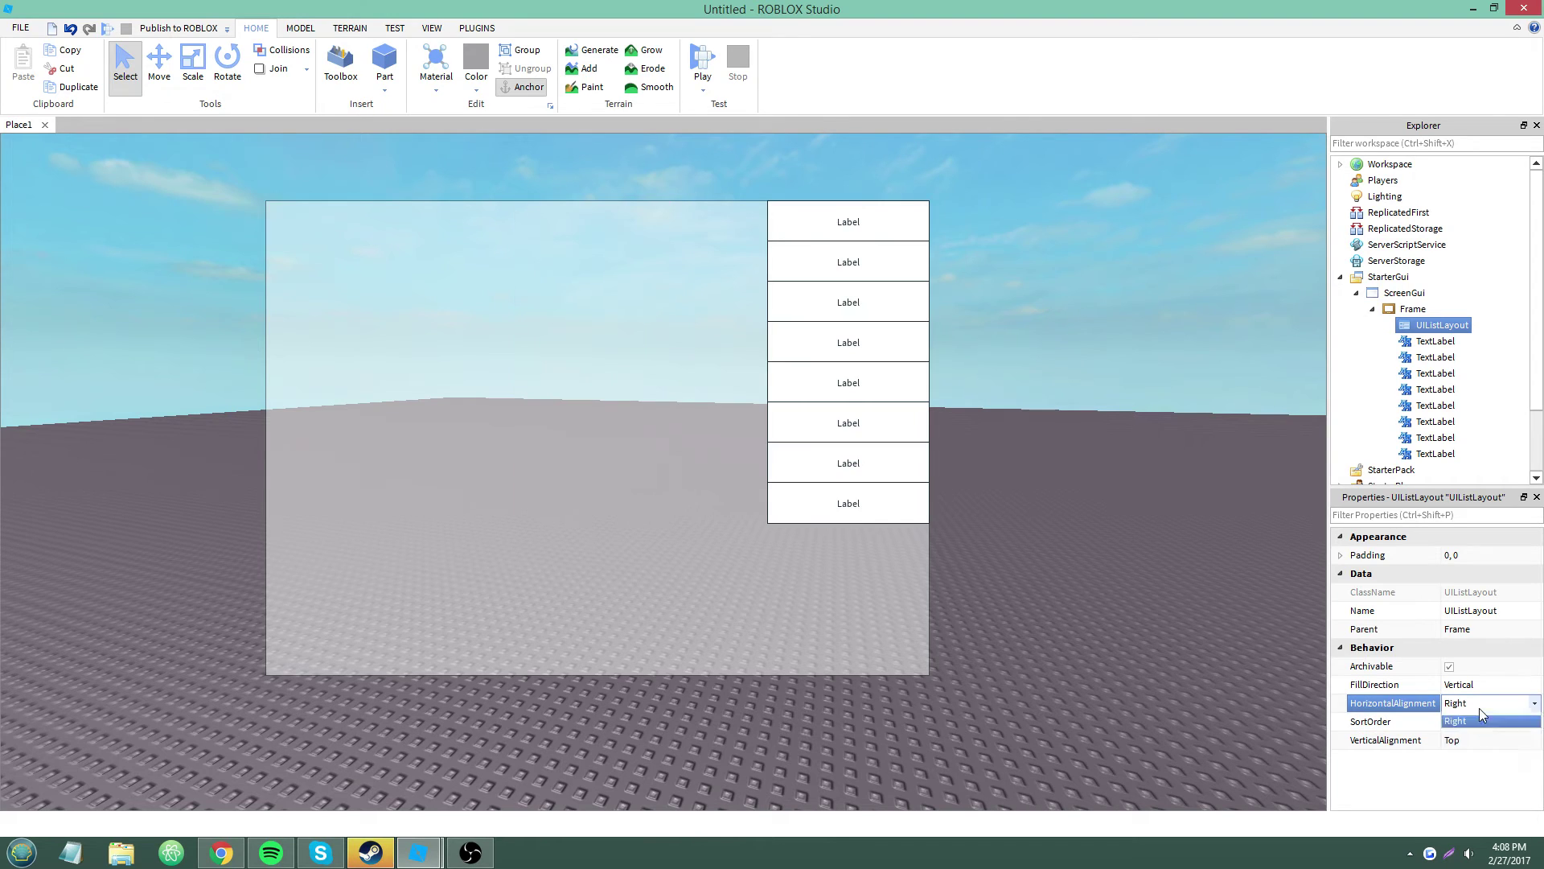
pyautogui.click(1473, 728)
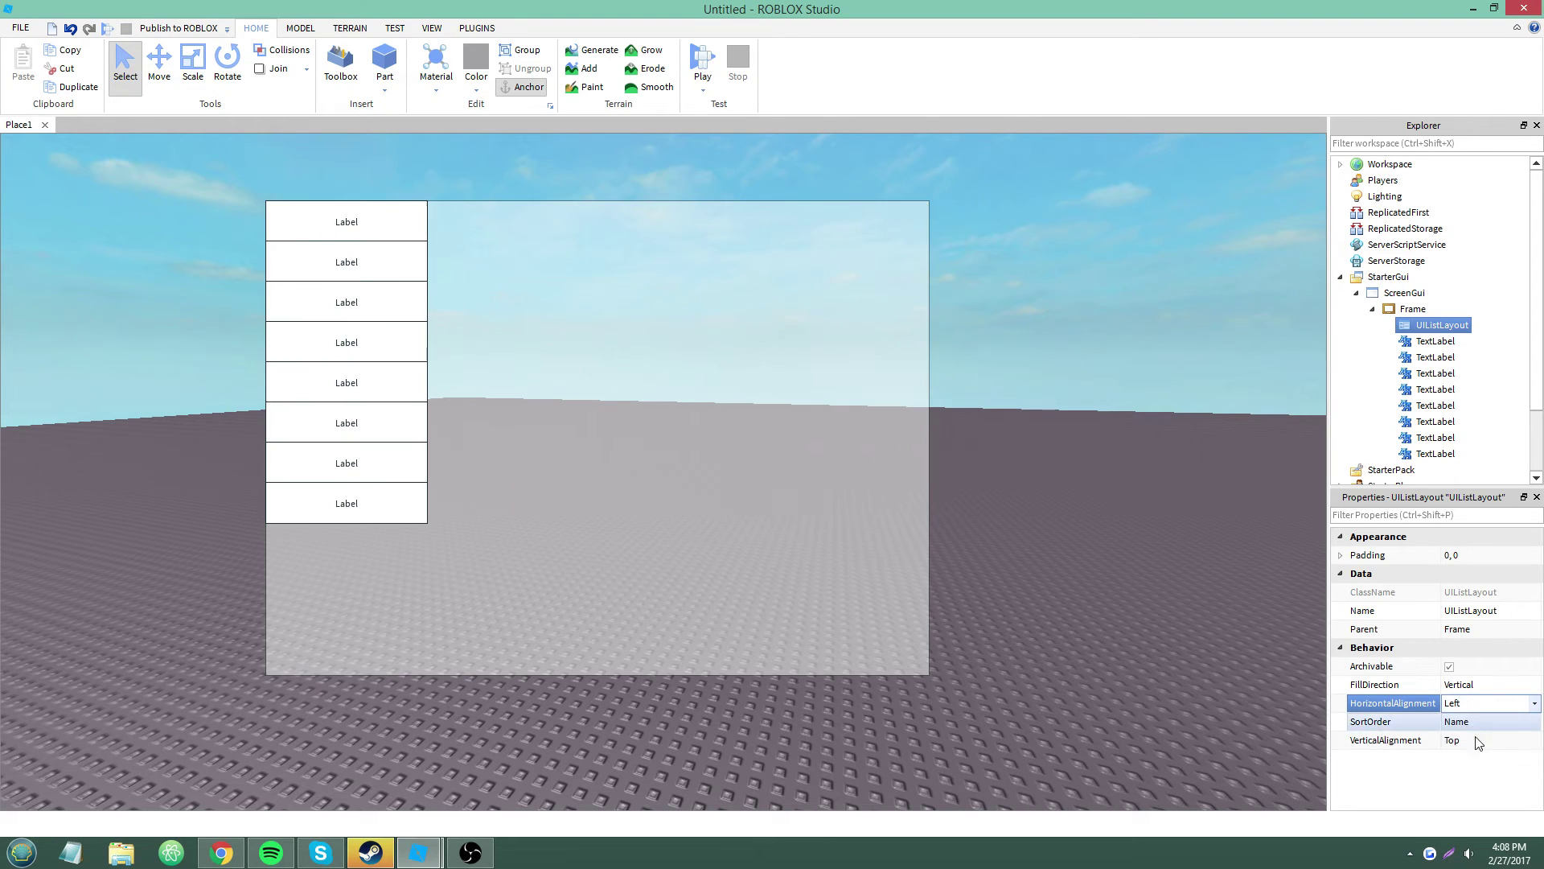
# Step: Try Bottom and Center as the UIListLayout's vertical alignment and return it to Top
pyautogui.click(1477, 740)
pyautogui.click(1477, 740)
pyautogui.click(1462, 755)
pyautogui.click(1479, 740)
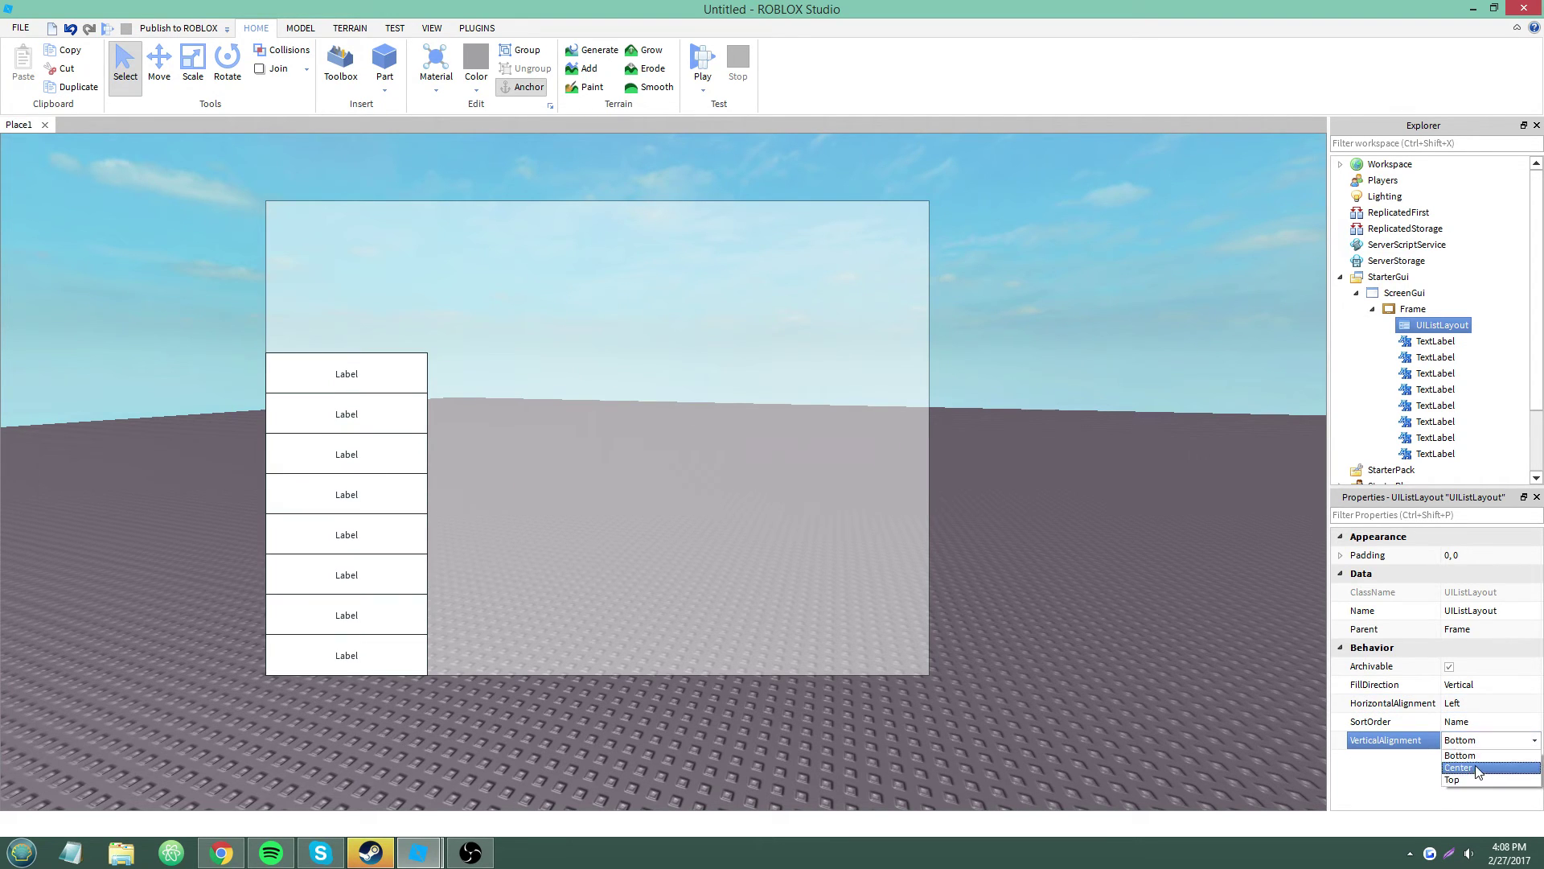
pyautogui.click(1477, 768)
pyautogui.click(1484, 740)
pyautogui.click(1472, 779)
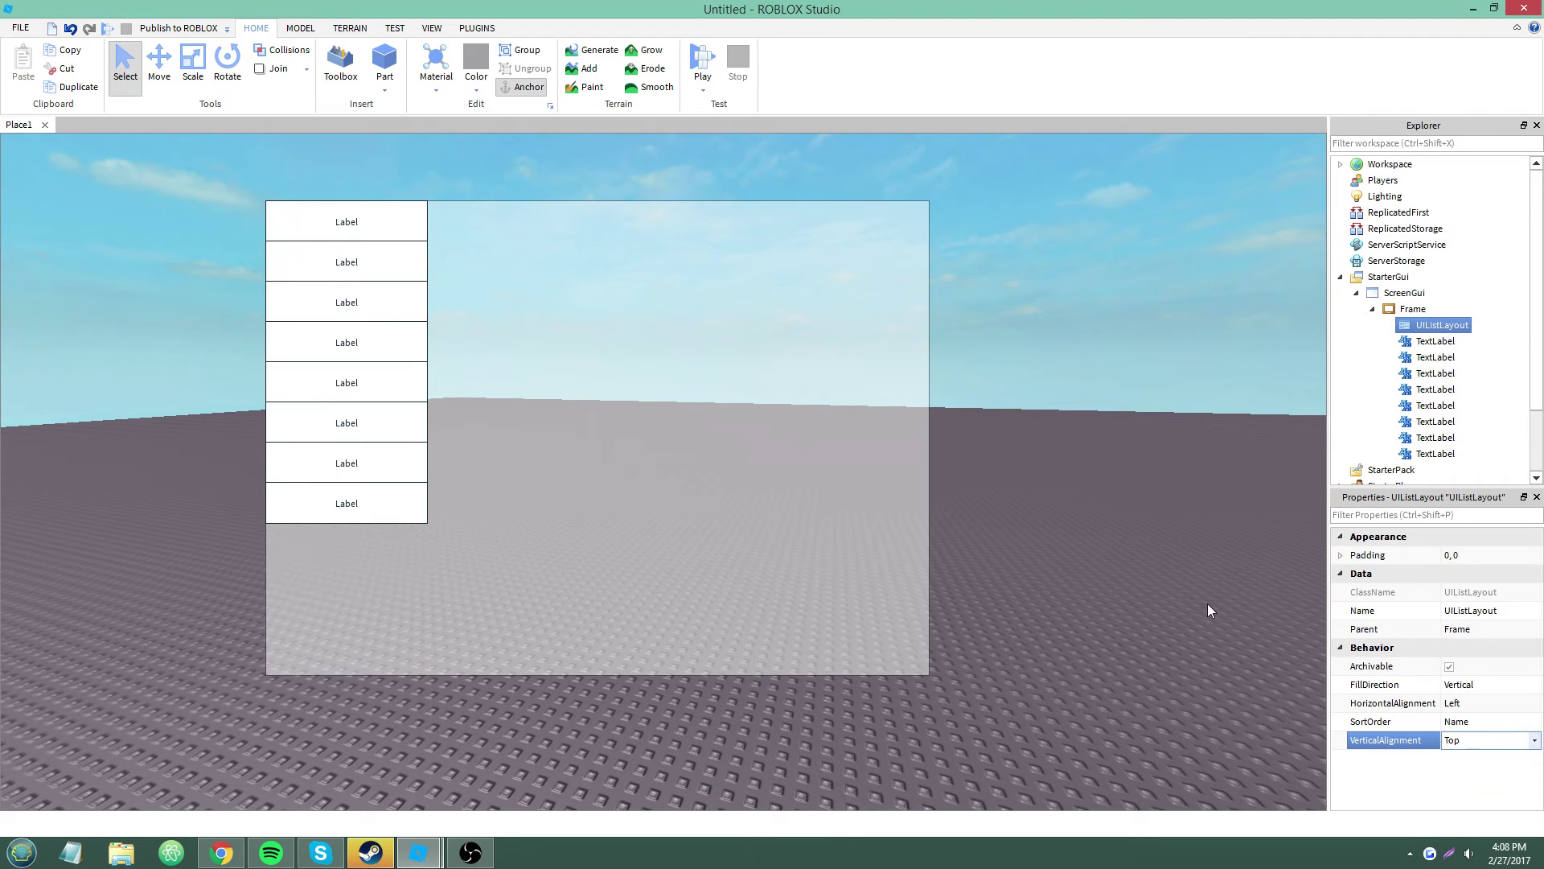
pyautogui.click(1482, 343)
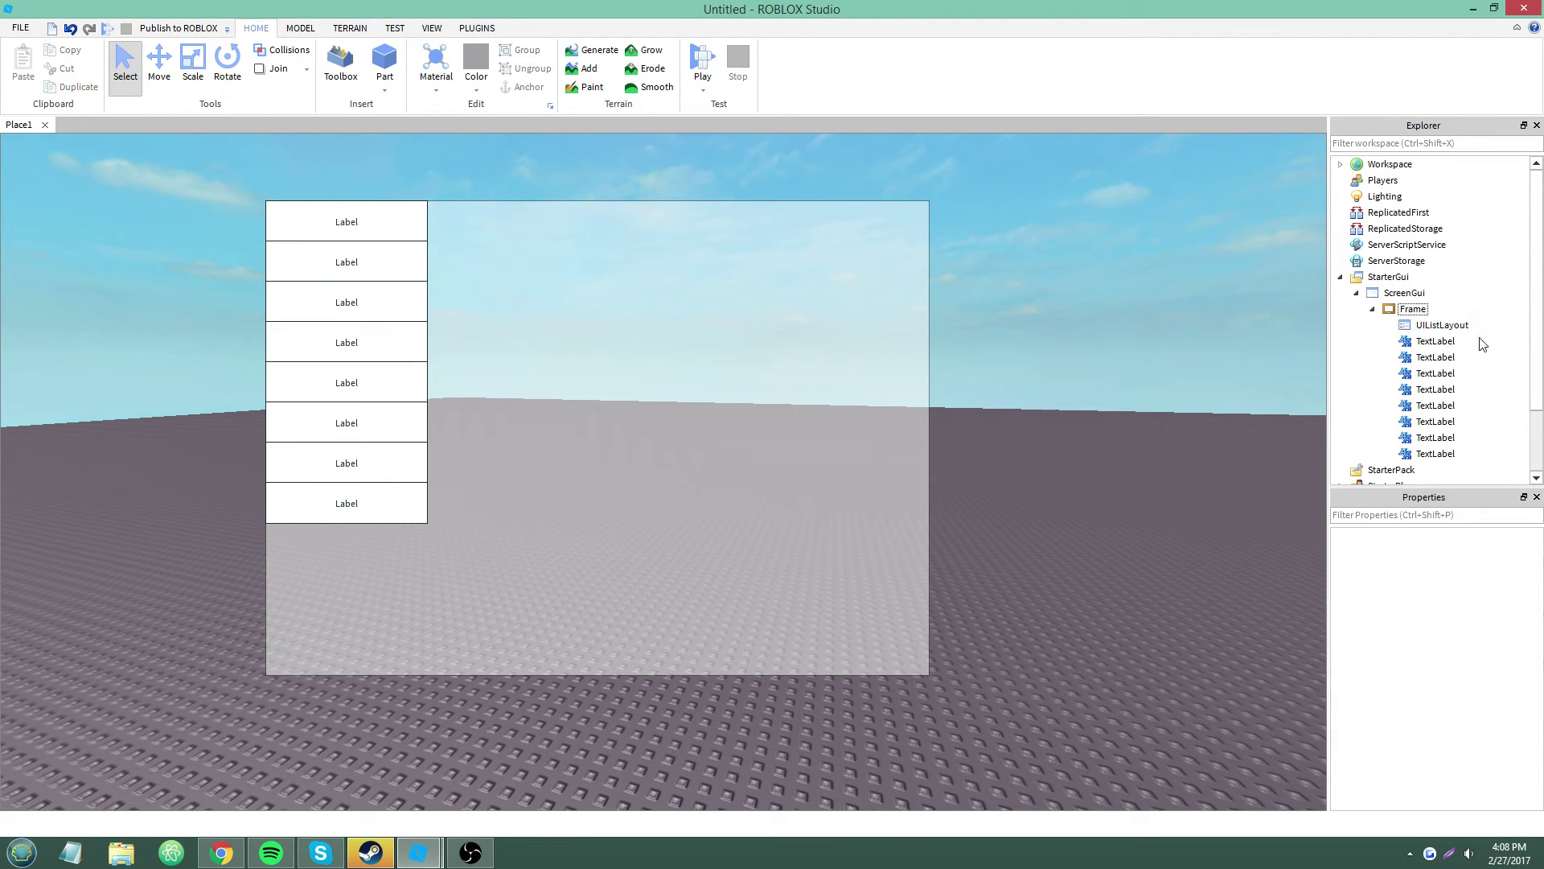
pyautogui.click(1466, 326)
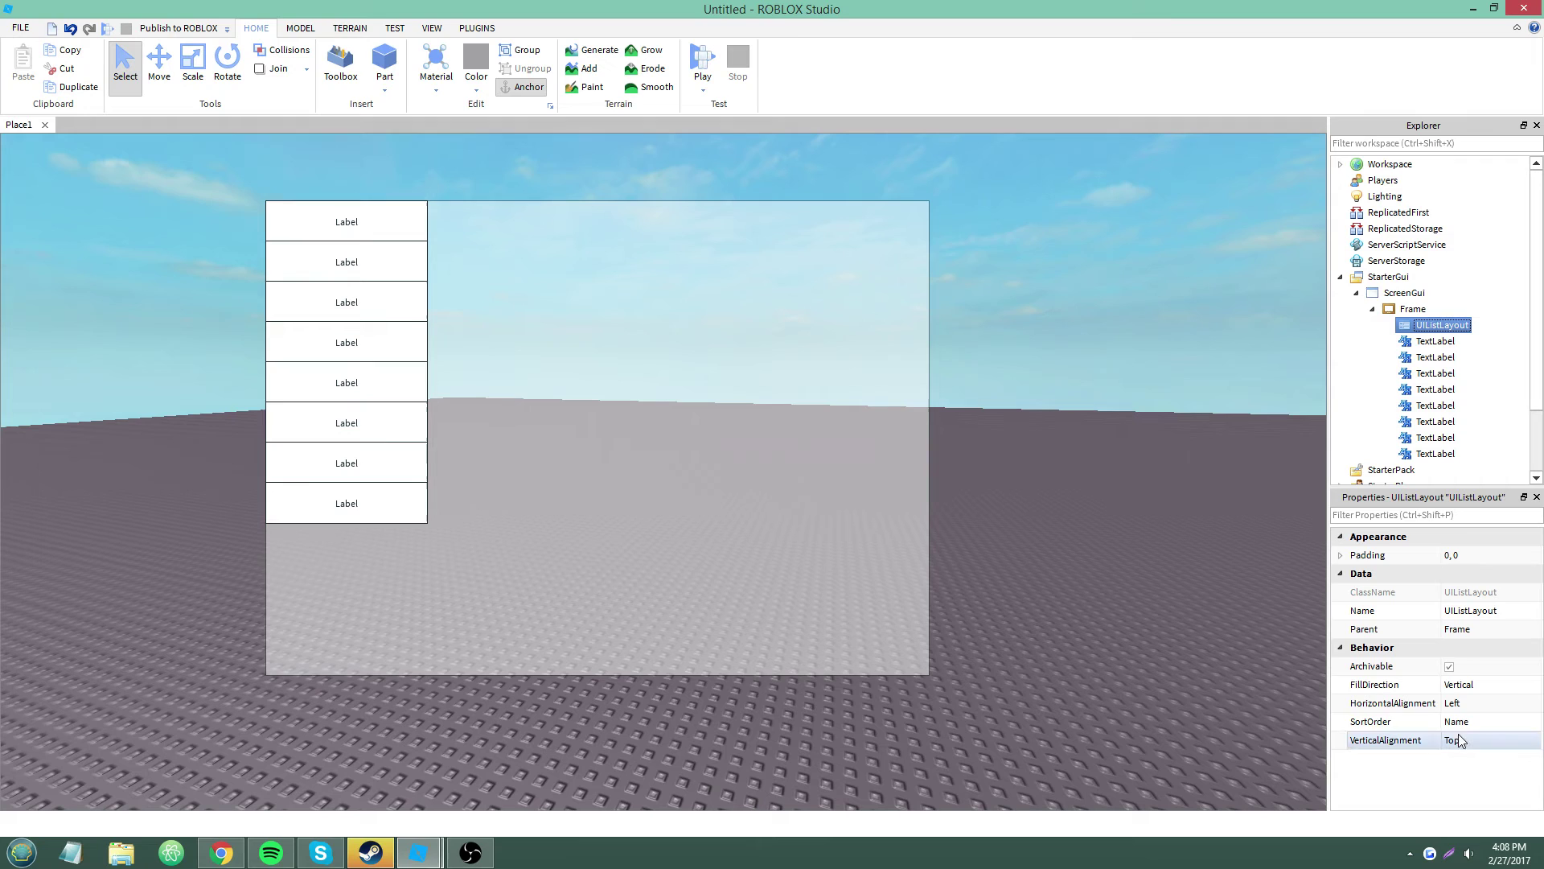
pyautogui.click(1460, 740)
pyautogui.click(1107, 717)
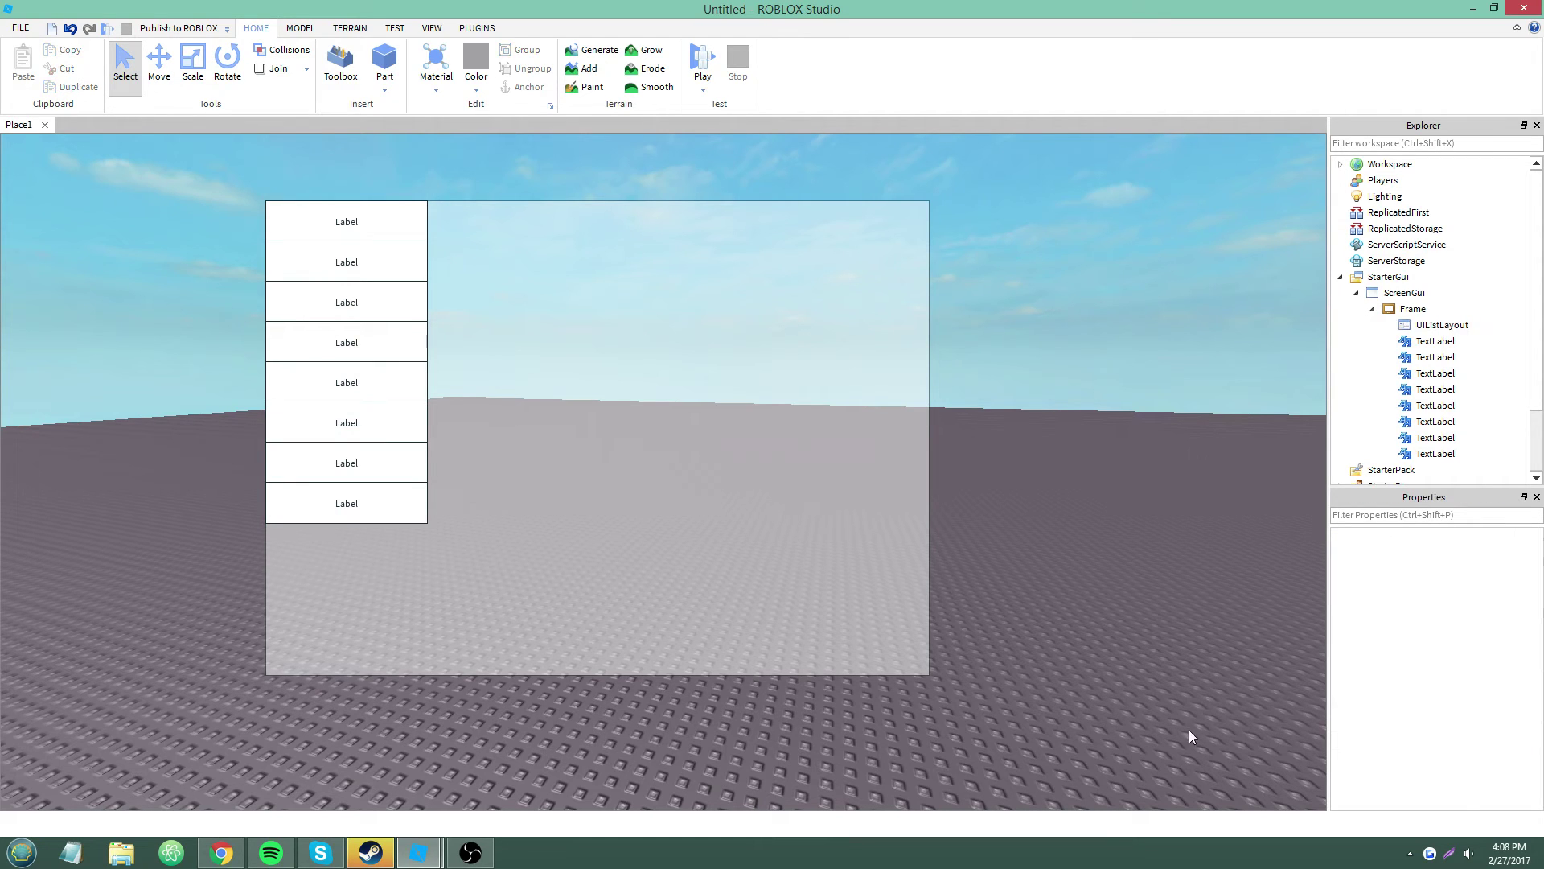
# Step: Examine the SortOrder choices of the UIListLayout and keep Name
pyautogui.click(1460, 324)
pyautogui.click(1475, 723)
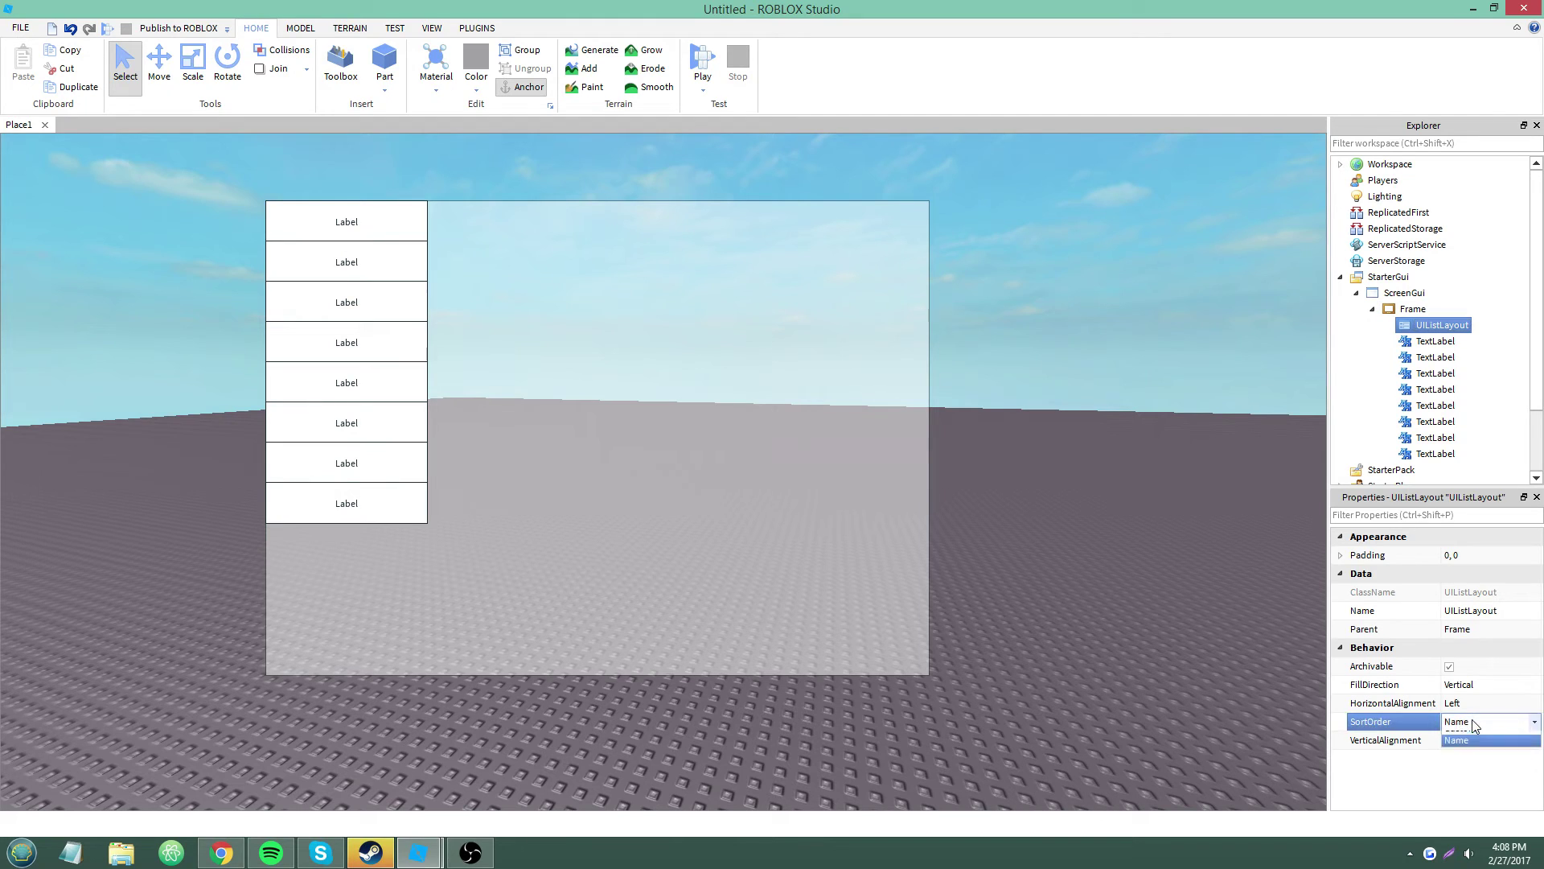
pyautogui.click(1474, 723)
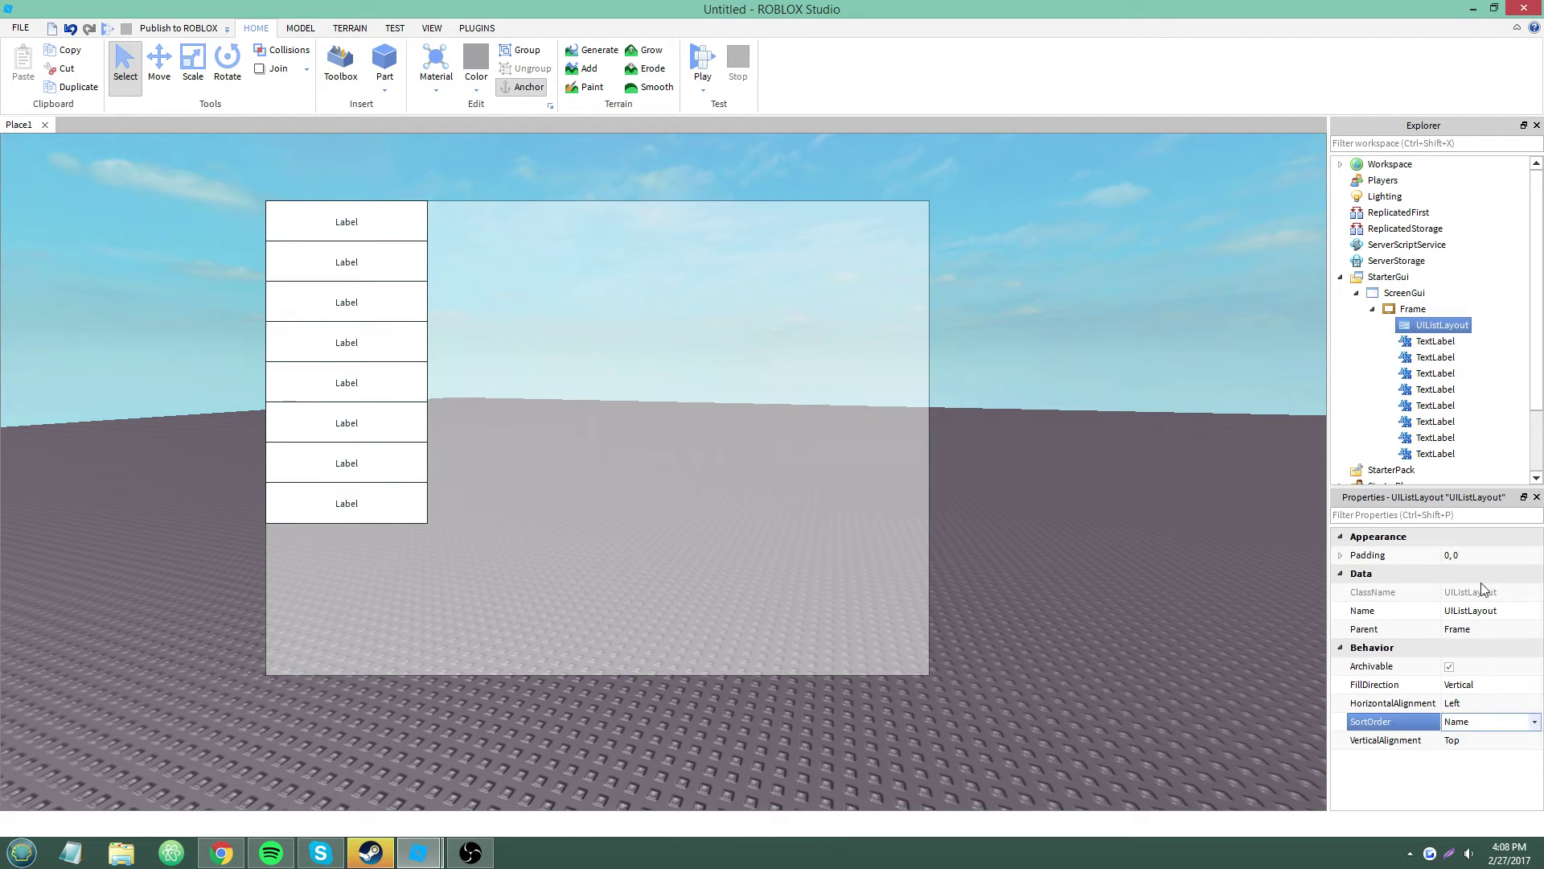
pyautogui.click(1467, 725)
pyautogui.click(1468, 746)
# Step: Select all eight TextLabels inside the Frame
pyautogui.click(431, 28)
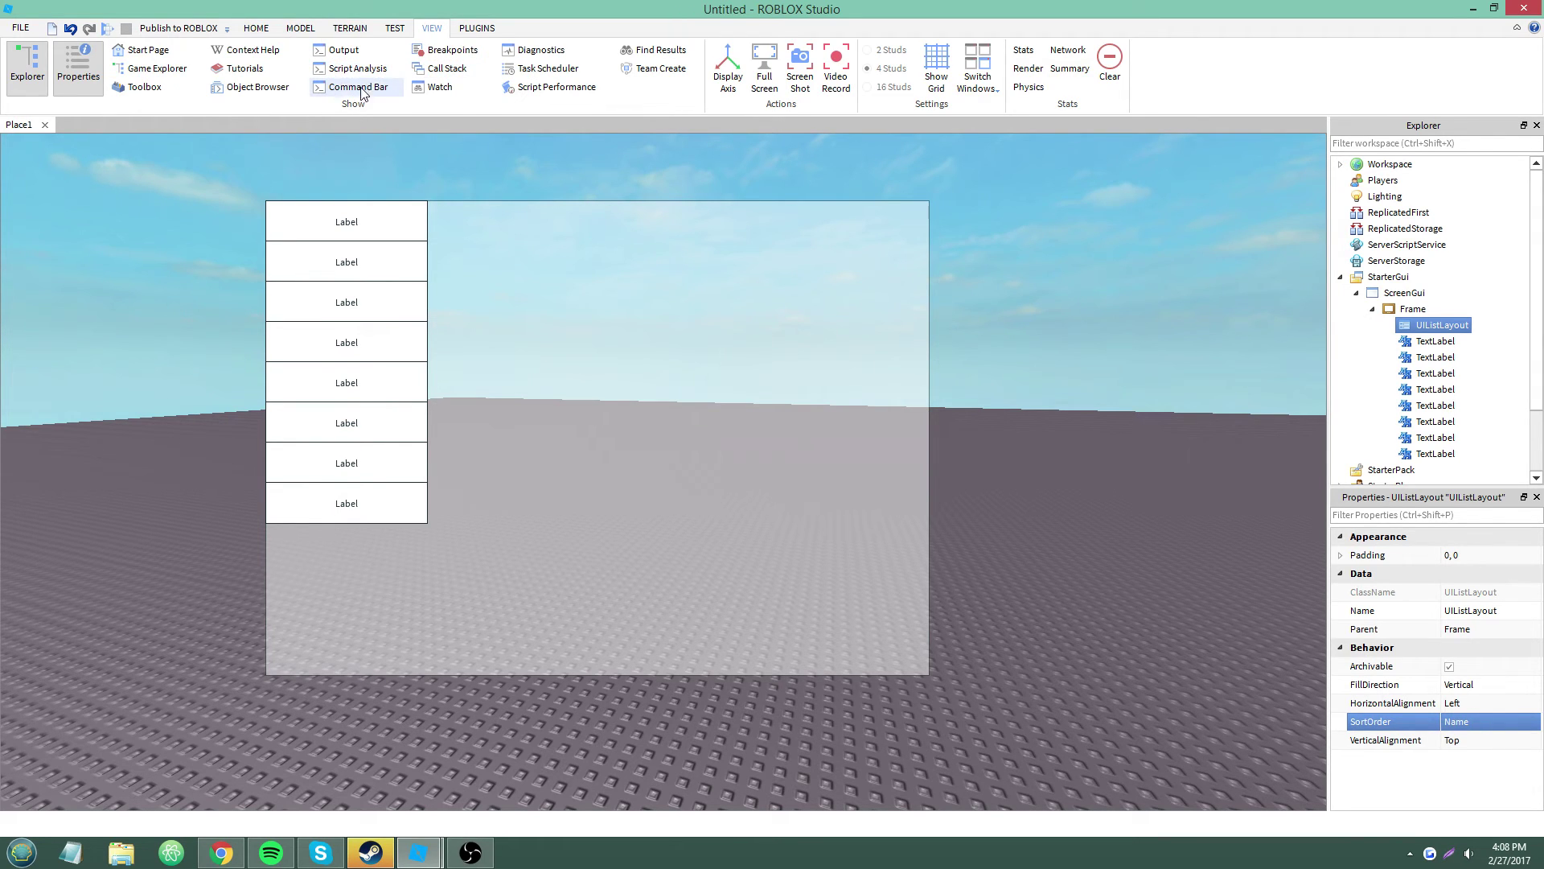
pyautogui.click(254, 28)
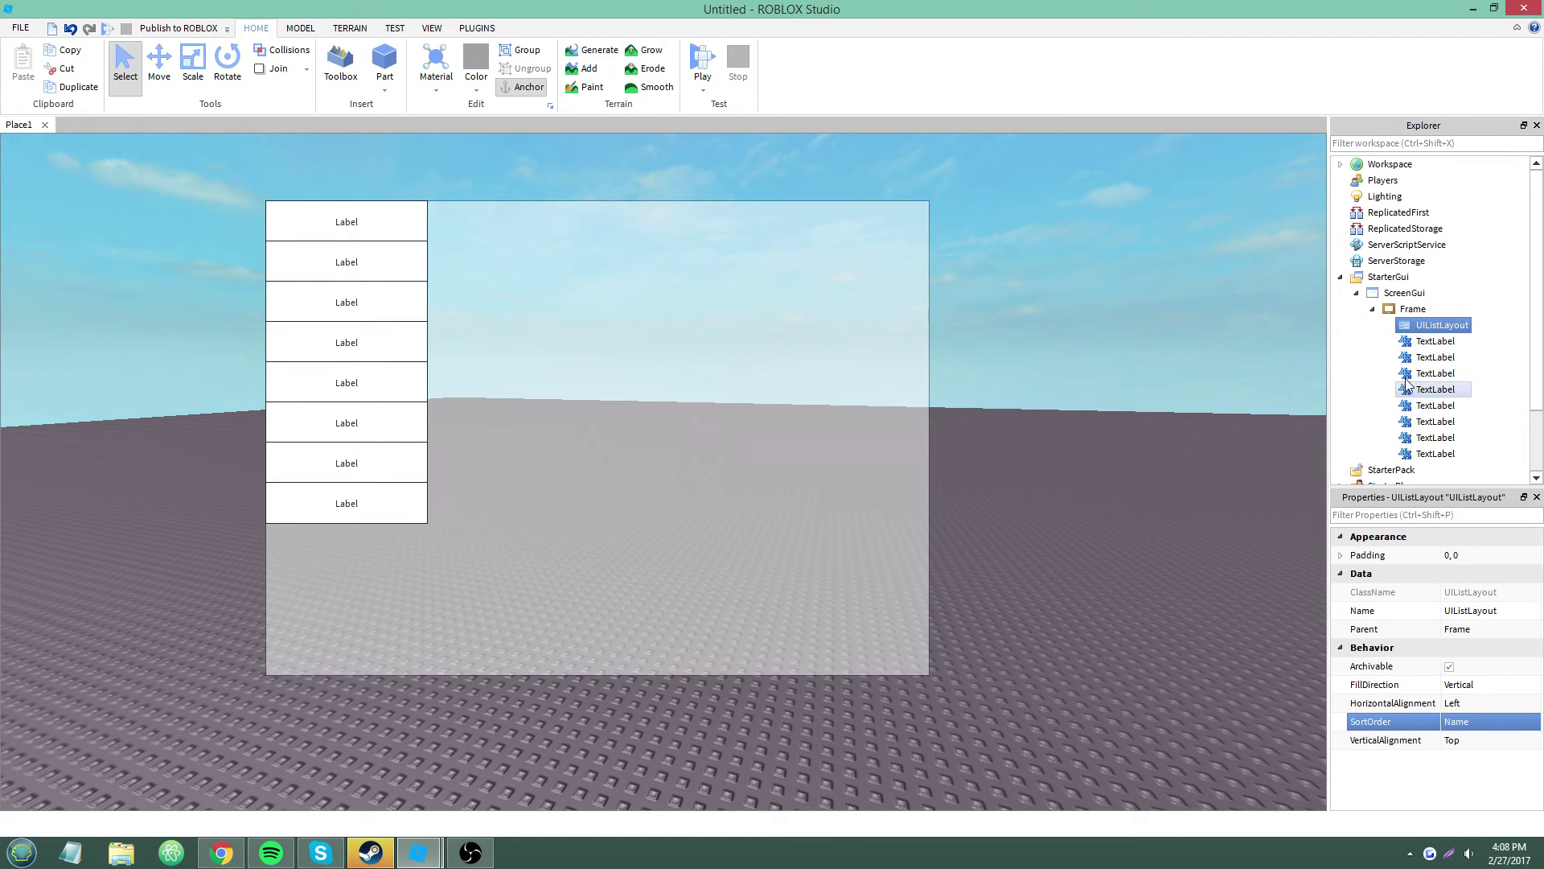
pyautogui.click(1488, 344)
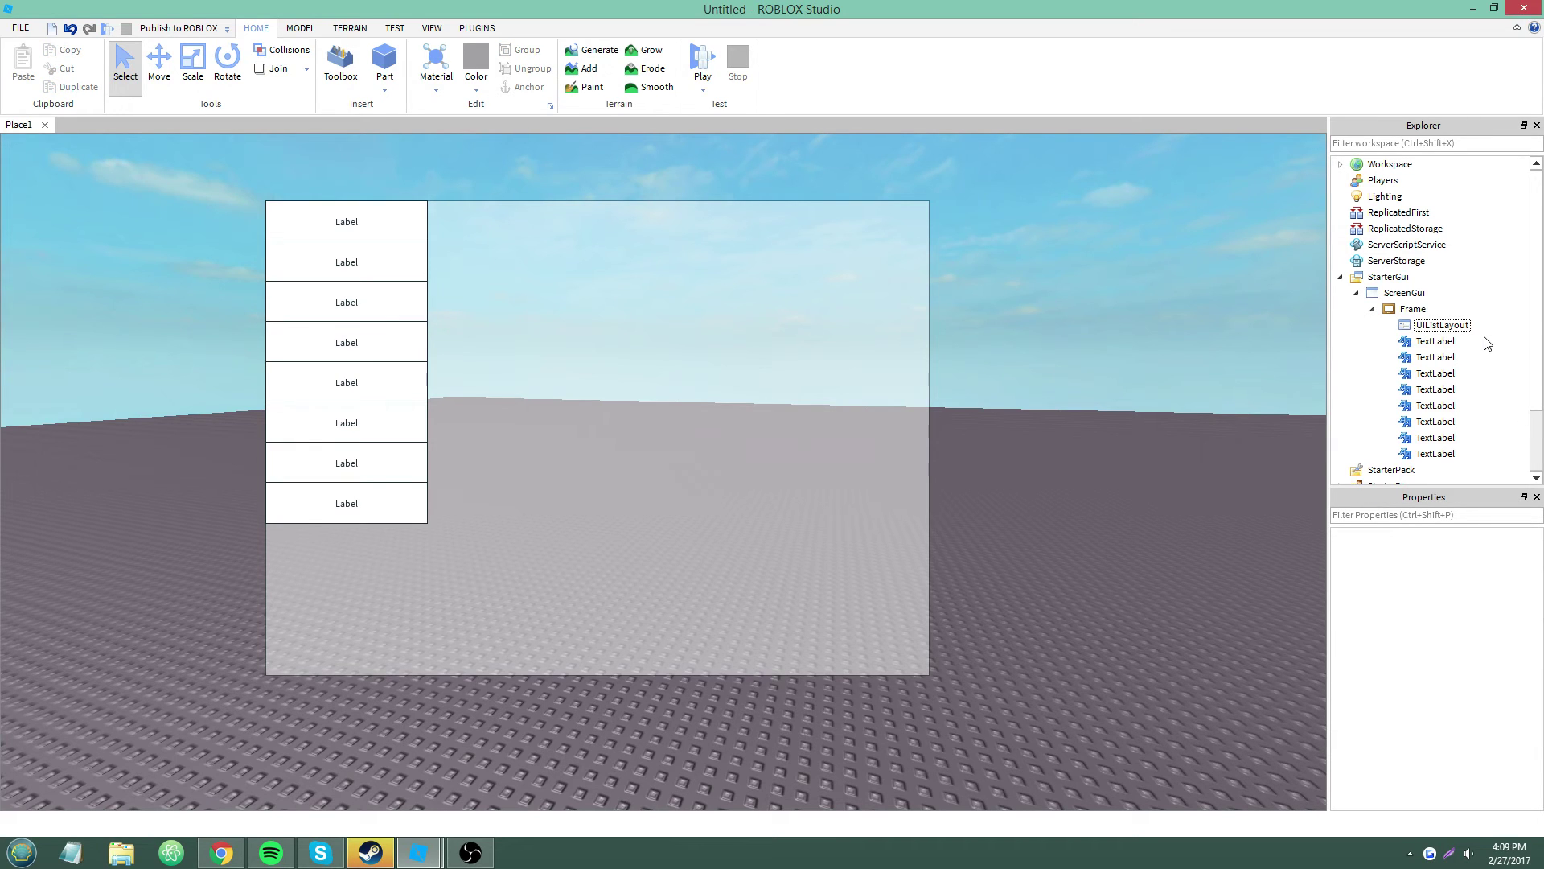
pyautogui.moveTo(1486, 341); pyautogui.dragTo(1430, 454)
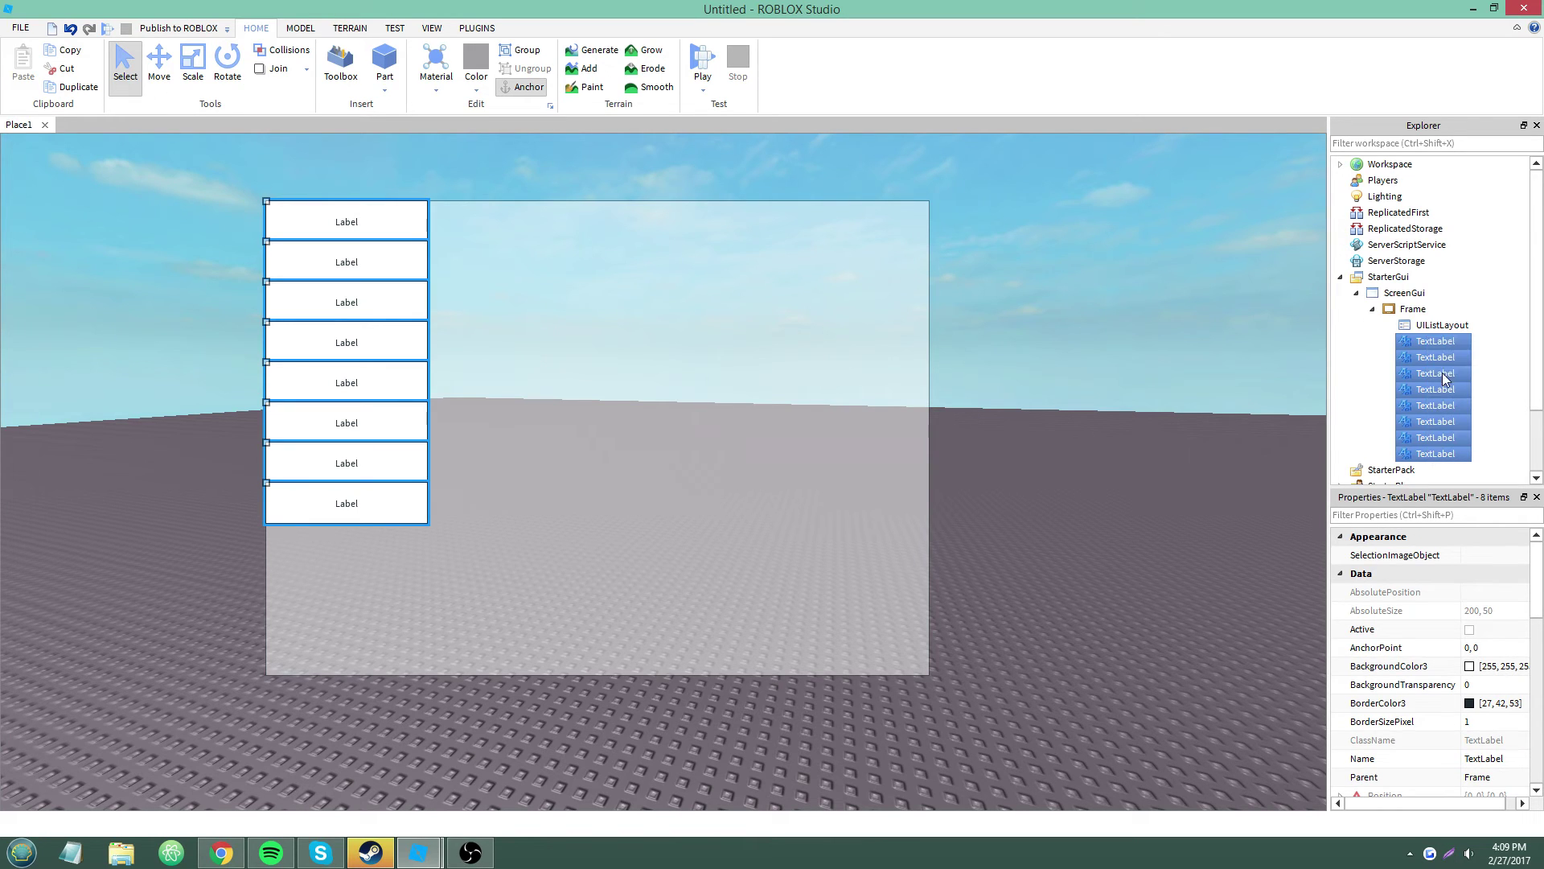
# Step: Delete the UIListLayout and insert a UISizeConstraint into the Frame
pyautogui.click(1470, 326)
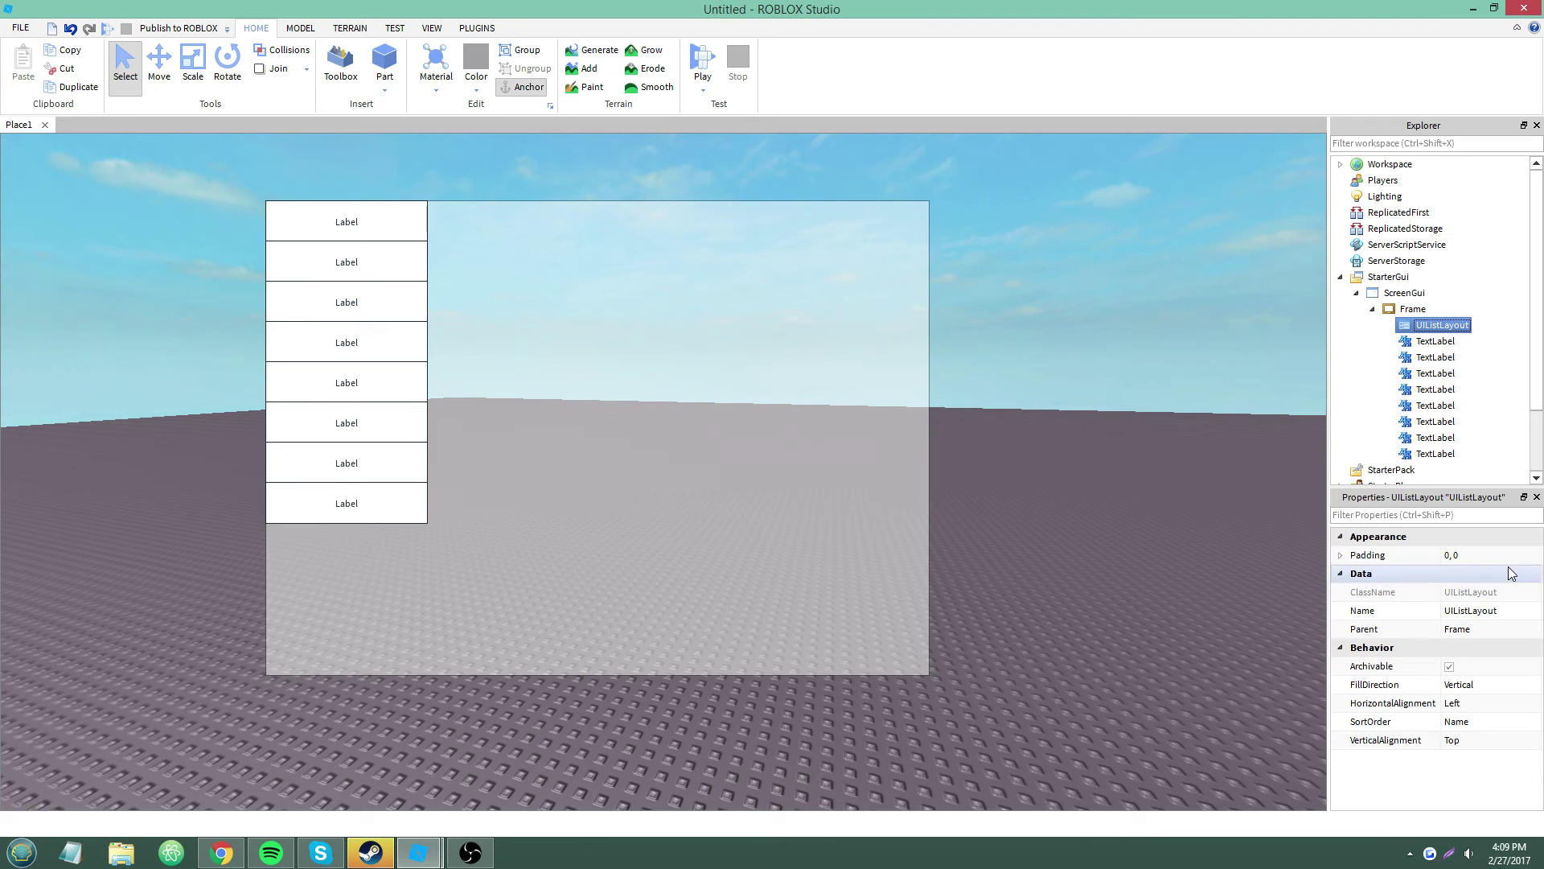
pyautogui.press('Delete')
pyautogui.rightClick(1420, 310)
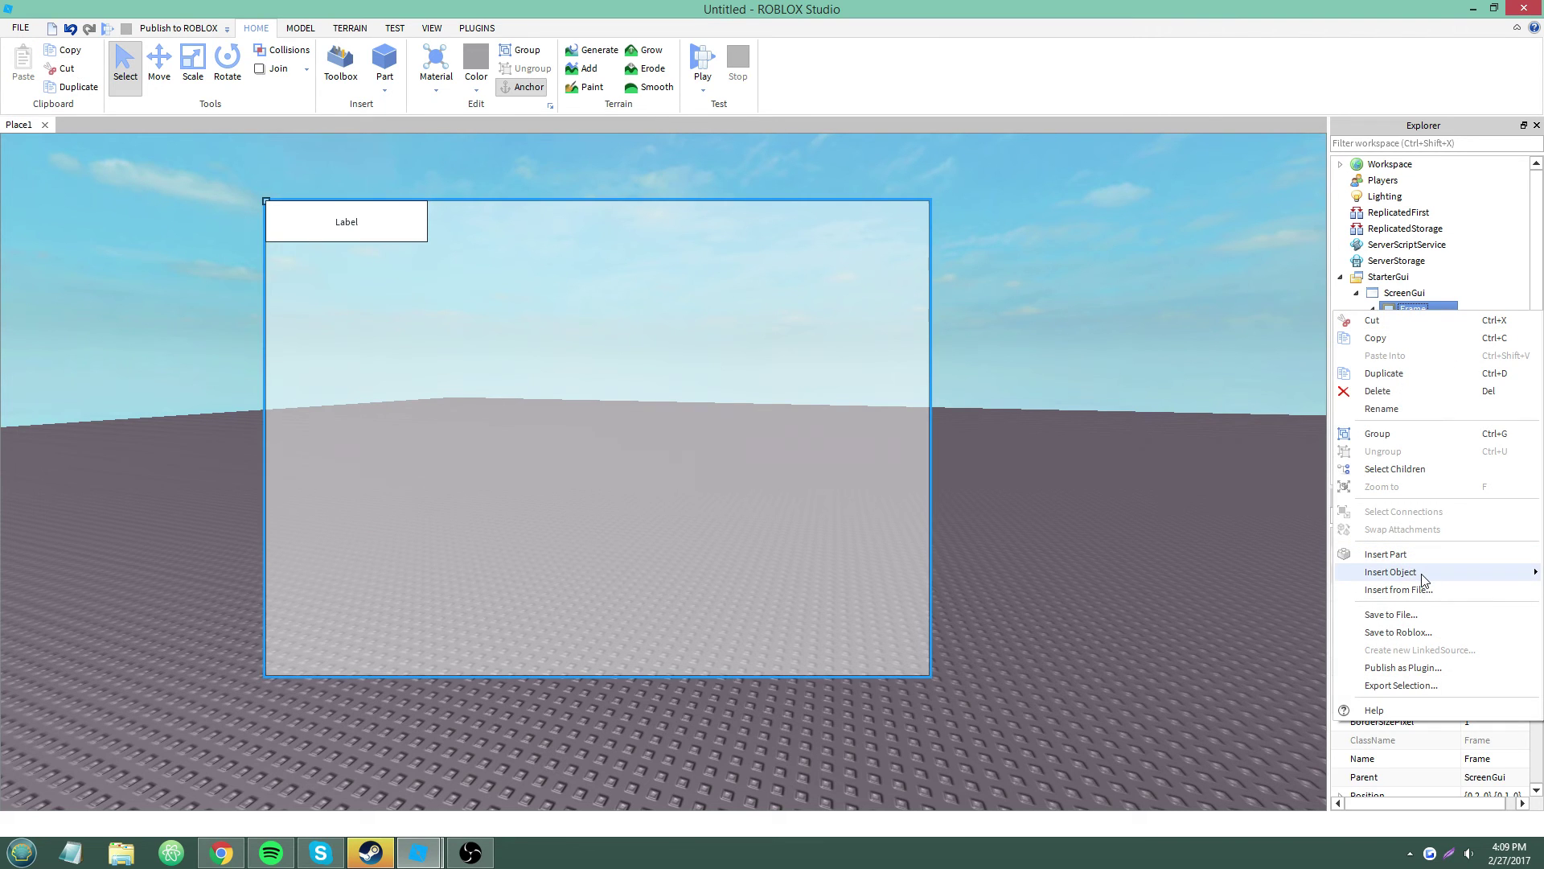
pyautogui.moveTo(1419, 572)
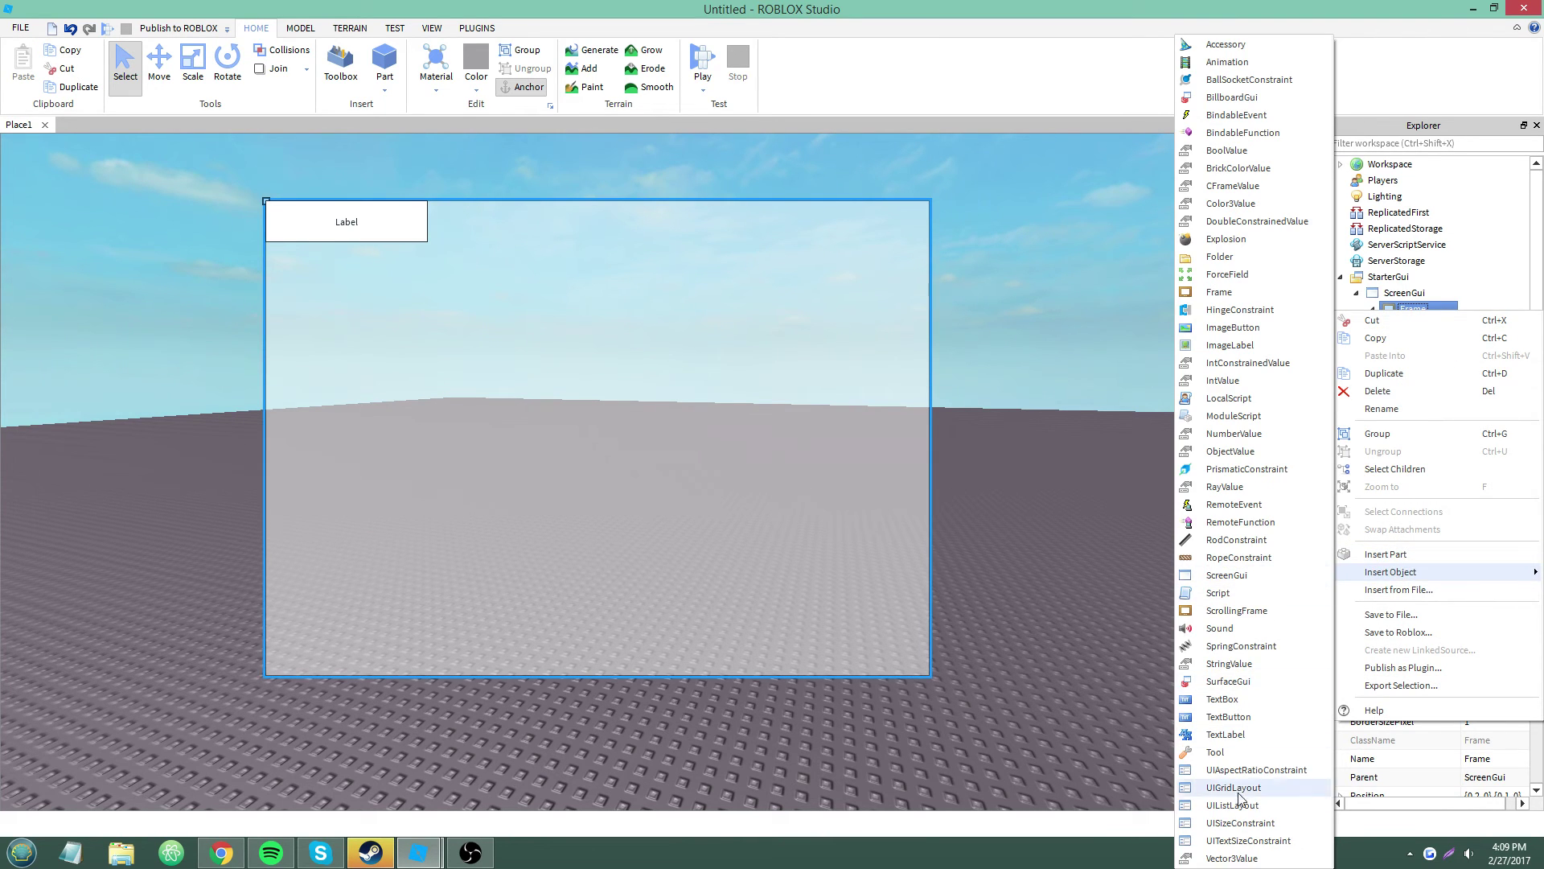
pyautogui.click(1242, 823)
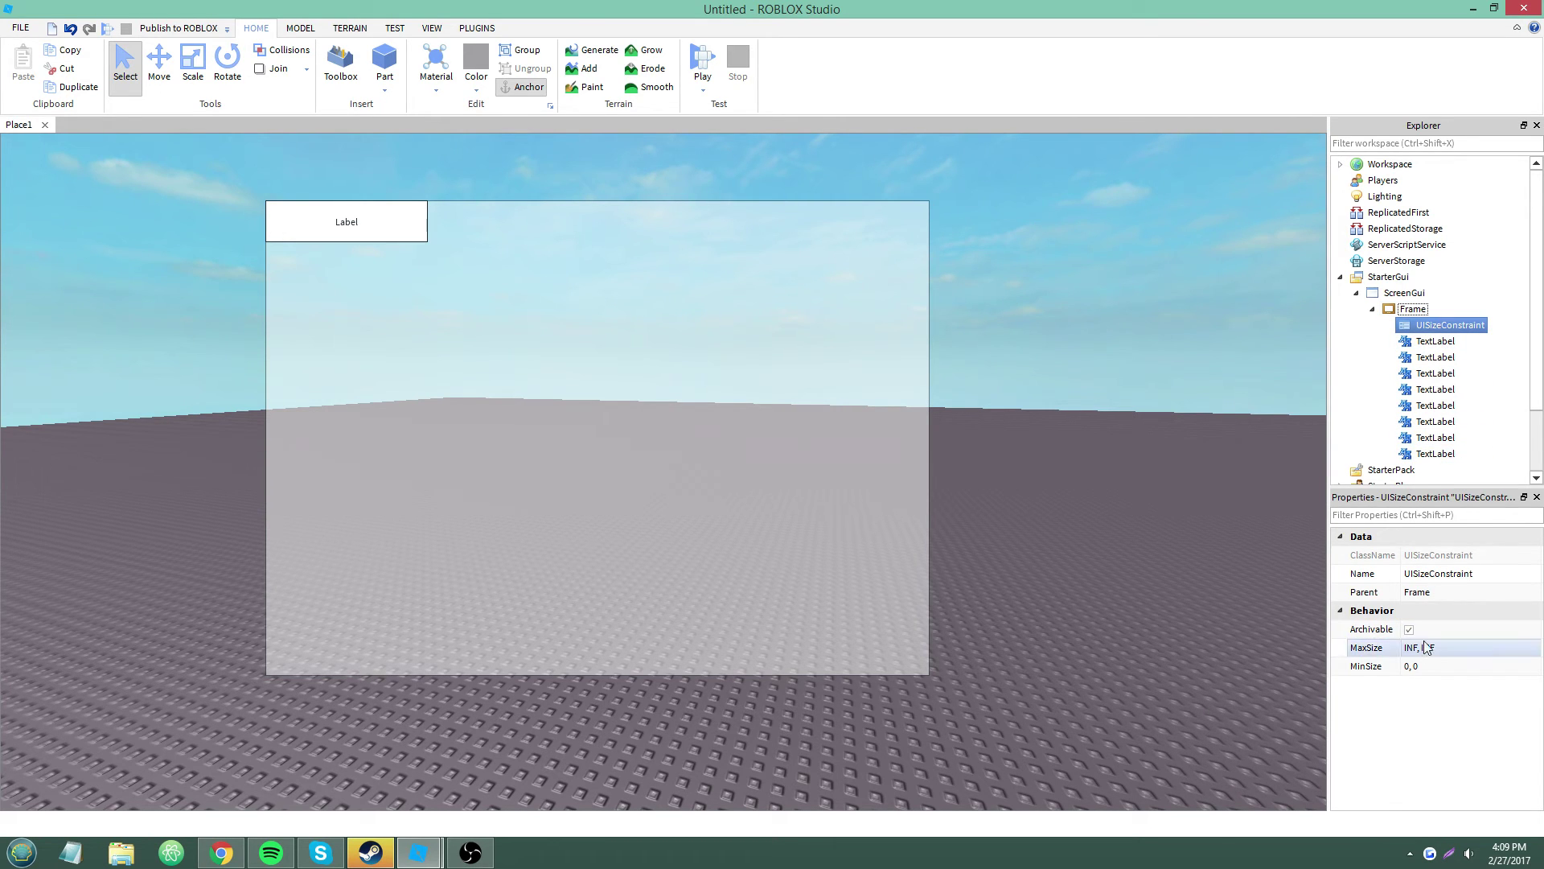
# Step: Set the UISizeConstraint's MaxSize to 500, 500
pyautogui.click(1437, 310)
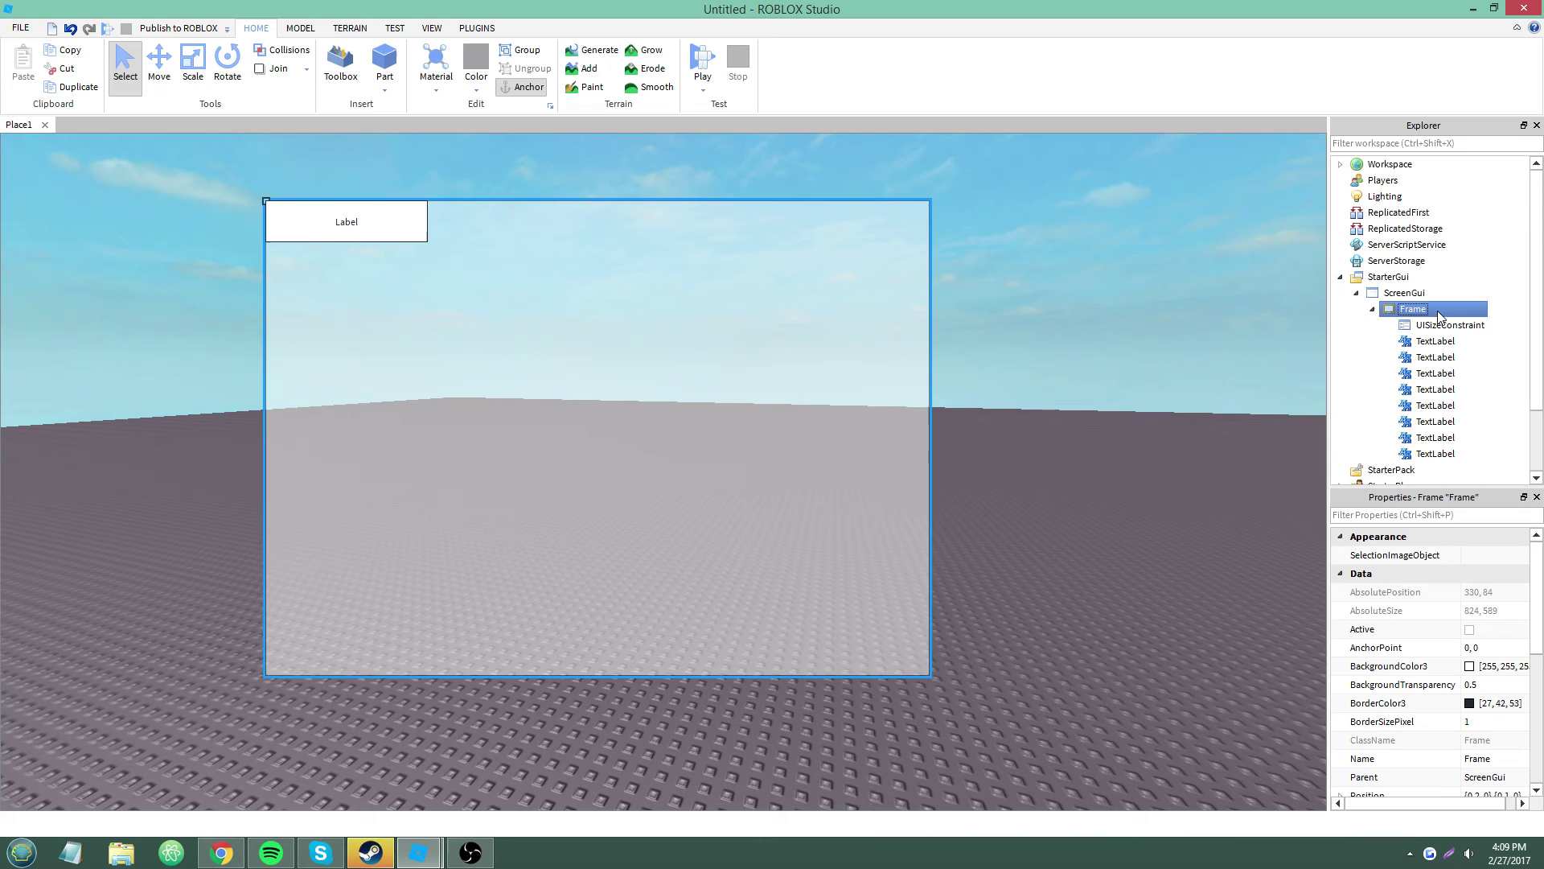
pyautogui.click(1448, 325)
pyautogui.click(1458, 674)
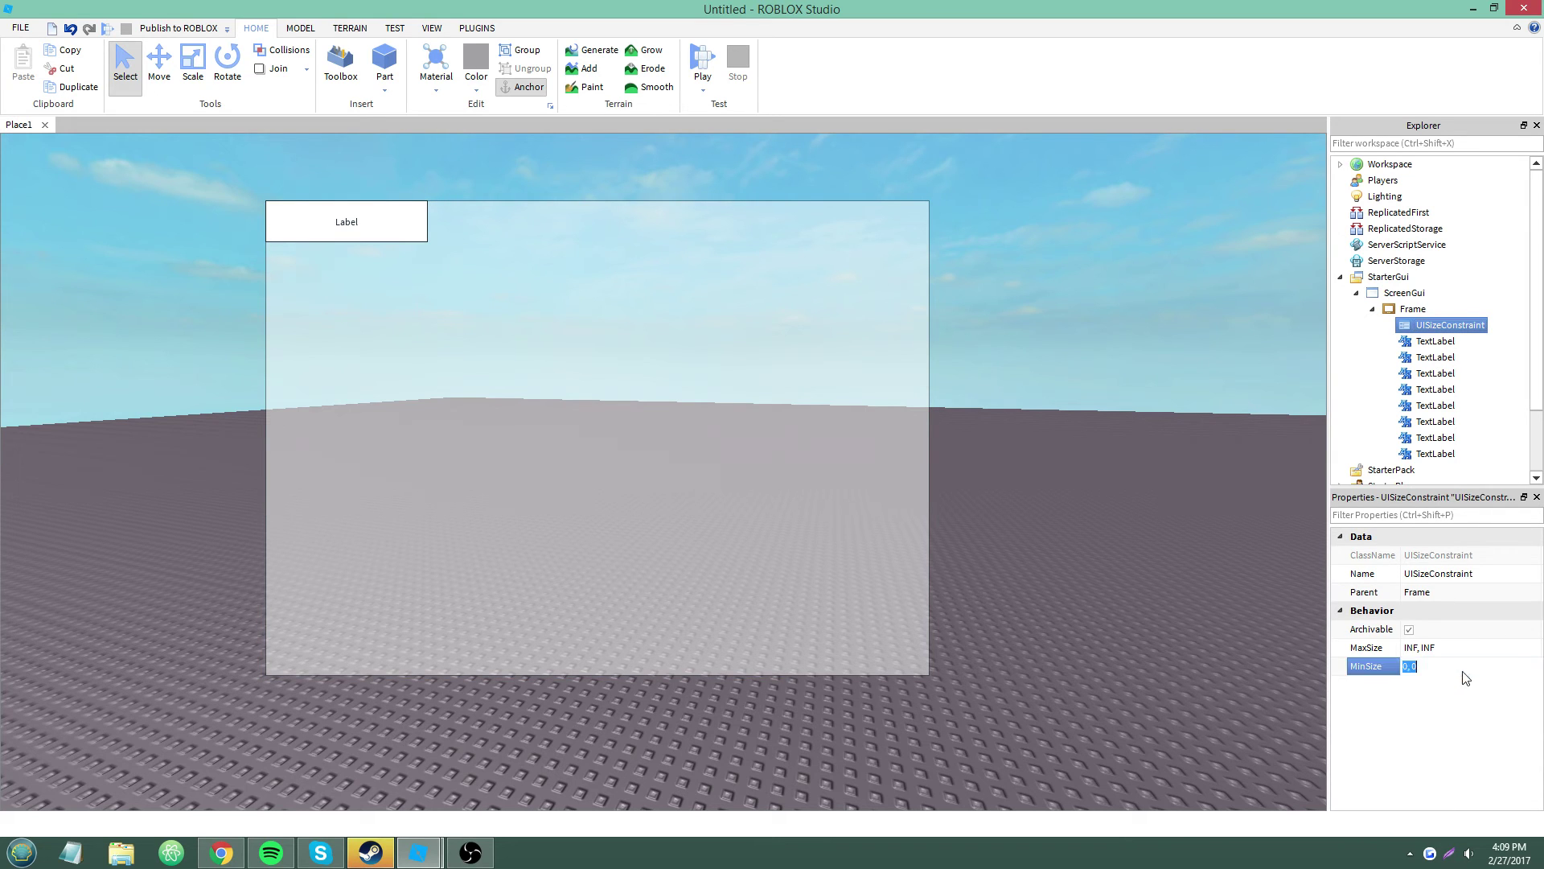
pyautogui.click(1455, 654)
pyautogui.hotkey('ctrl', 'a')
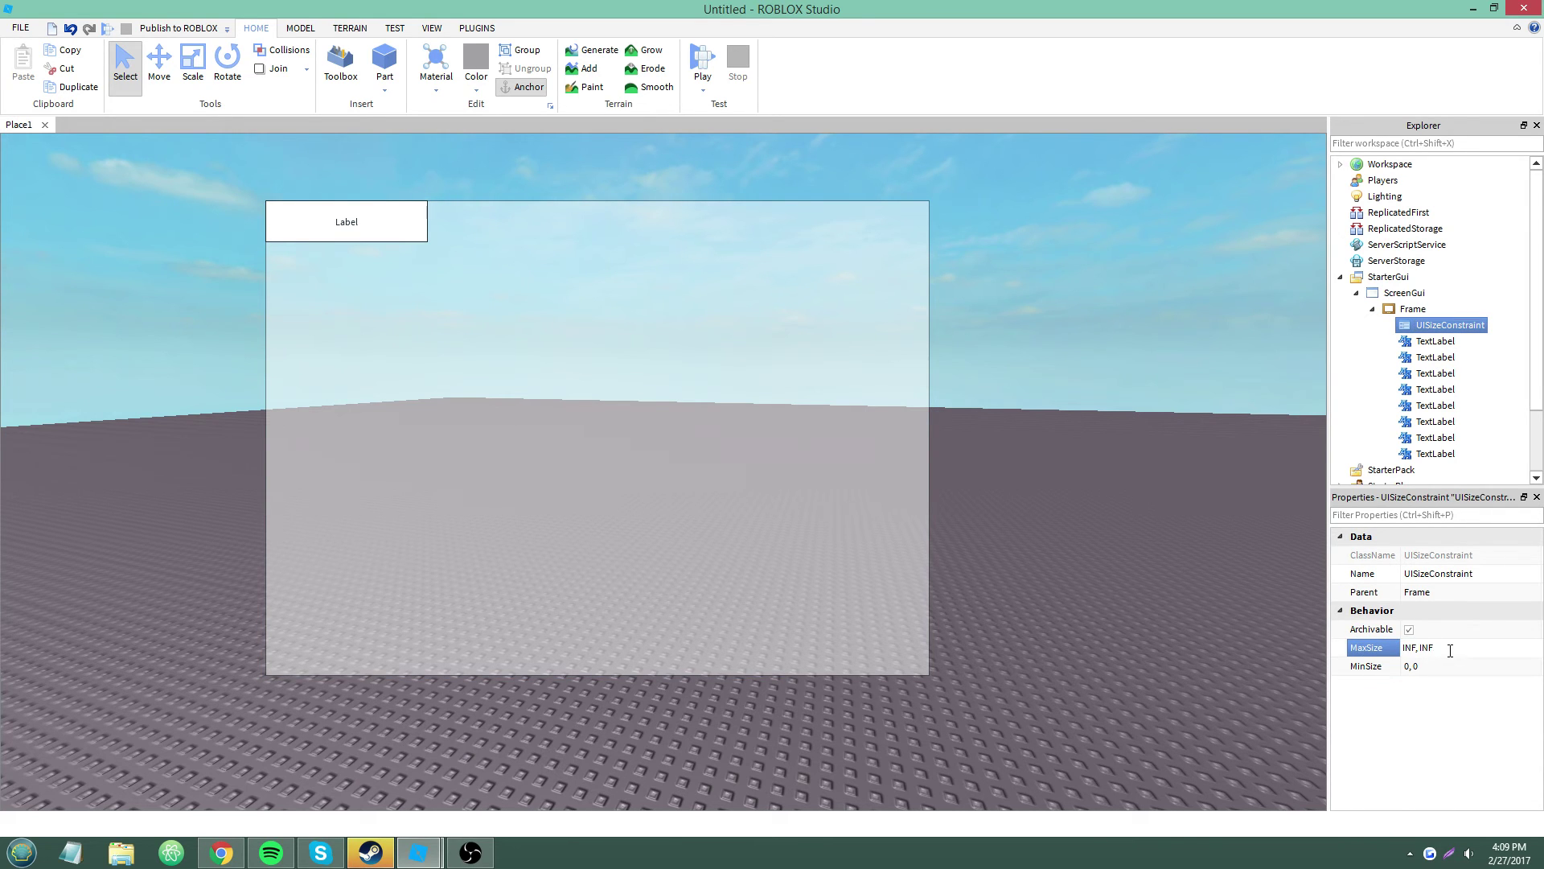
pyautogui.write('500, 500,')
pyautogui.press('Return')
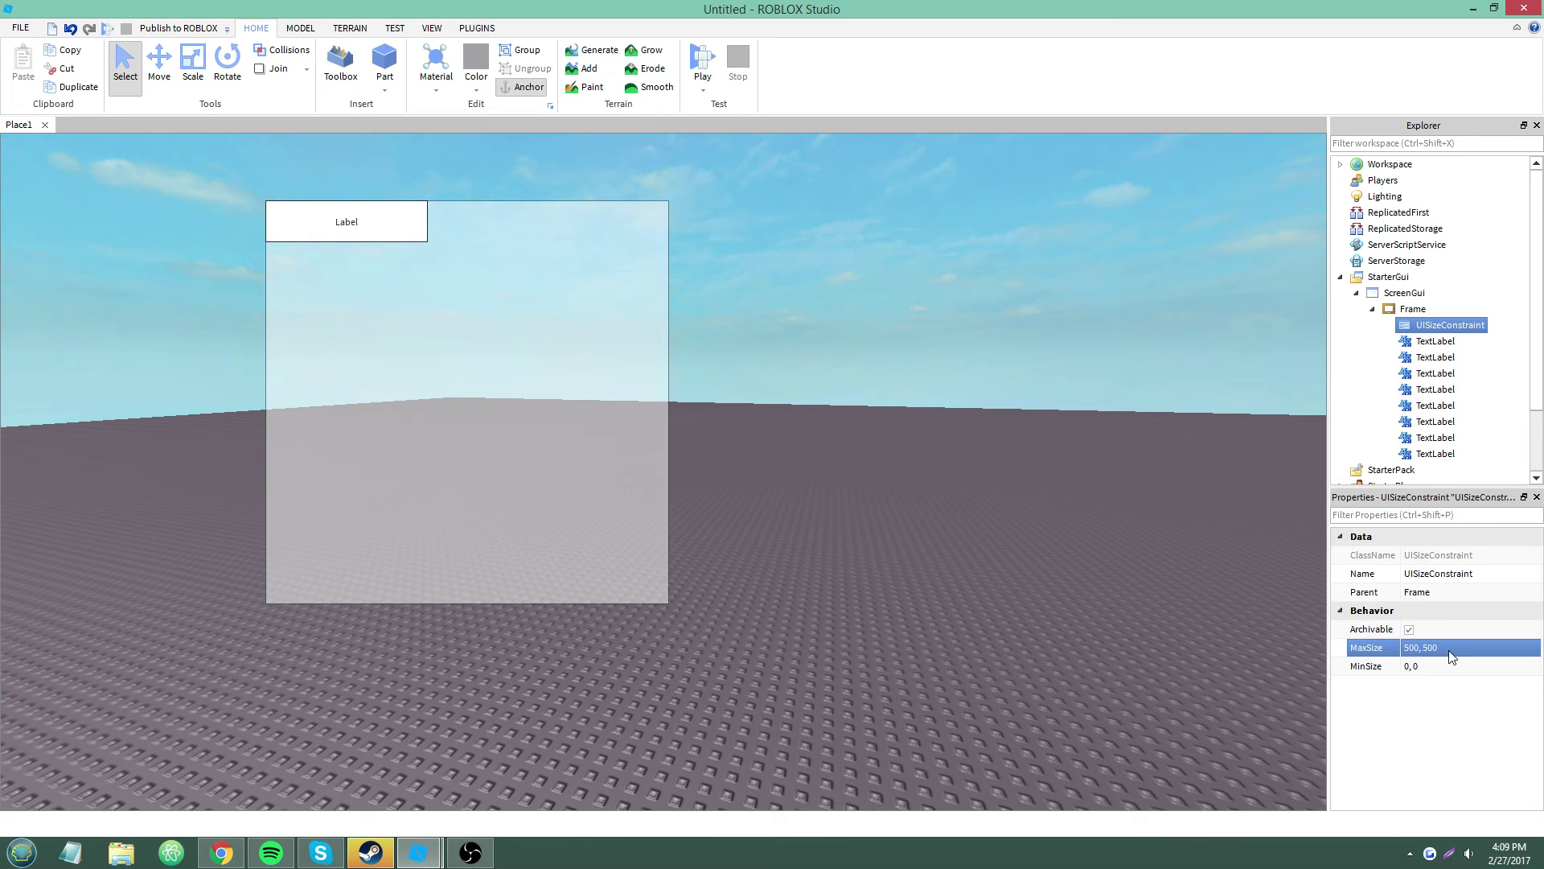
# Step: Compare the Frame's AbsoluteSize with the MaxSize change undone and redone, and return MaxSize to INF, INF
pyautogui.click(1445, 310)
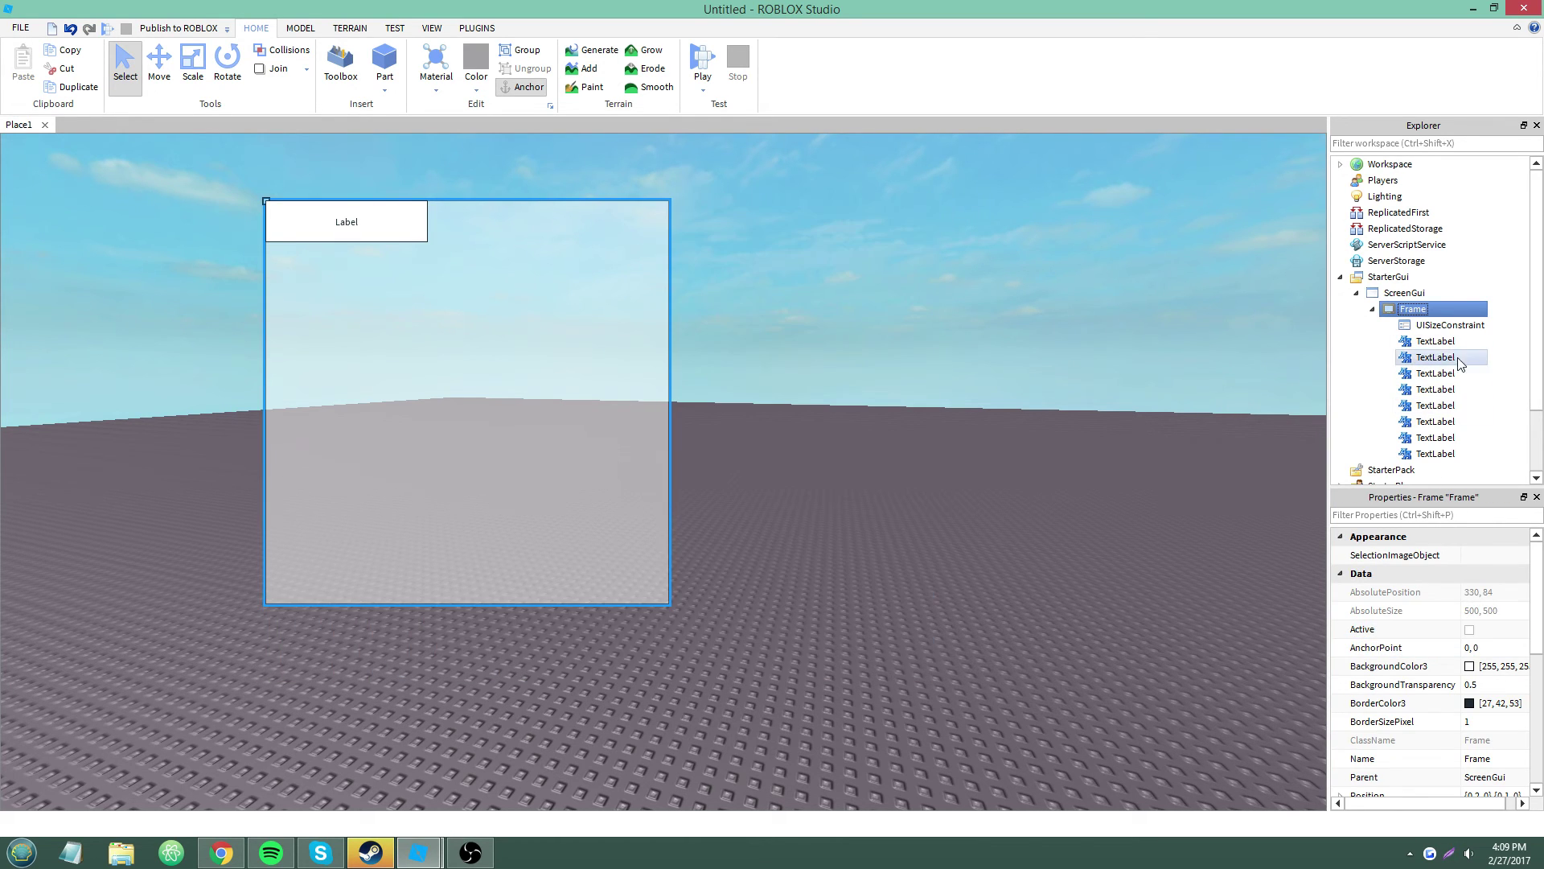
pyautogui.click(1452, 325)
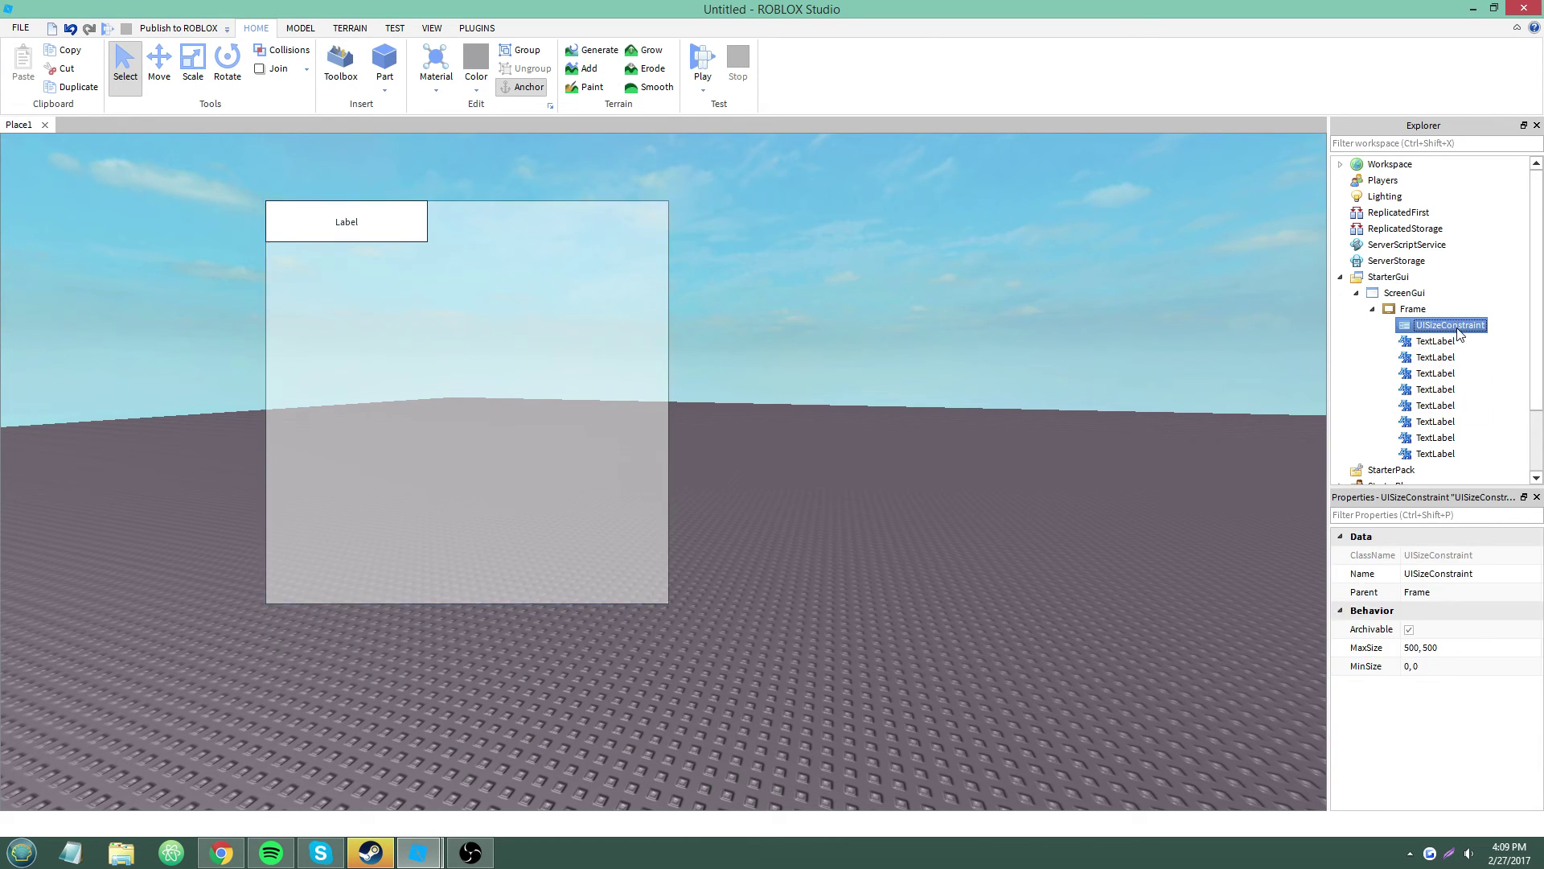
pyautogui.click(1462, 661)
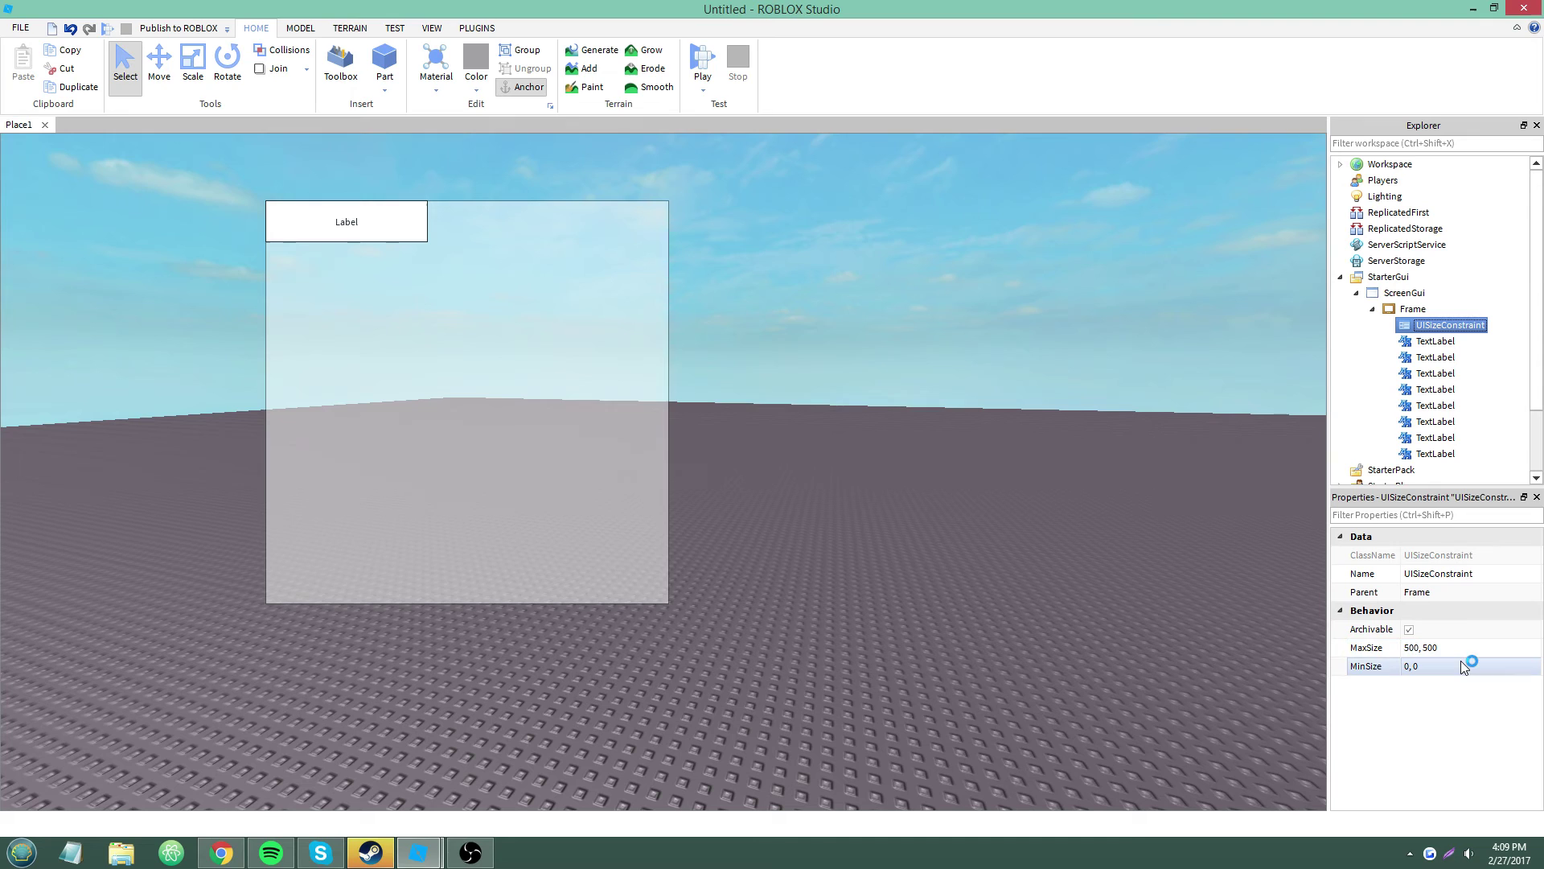
pyautogui.click(1414, 309)
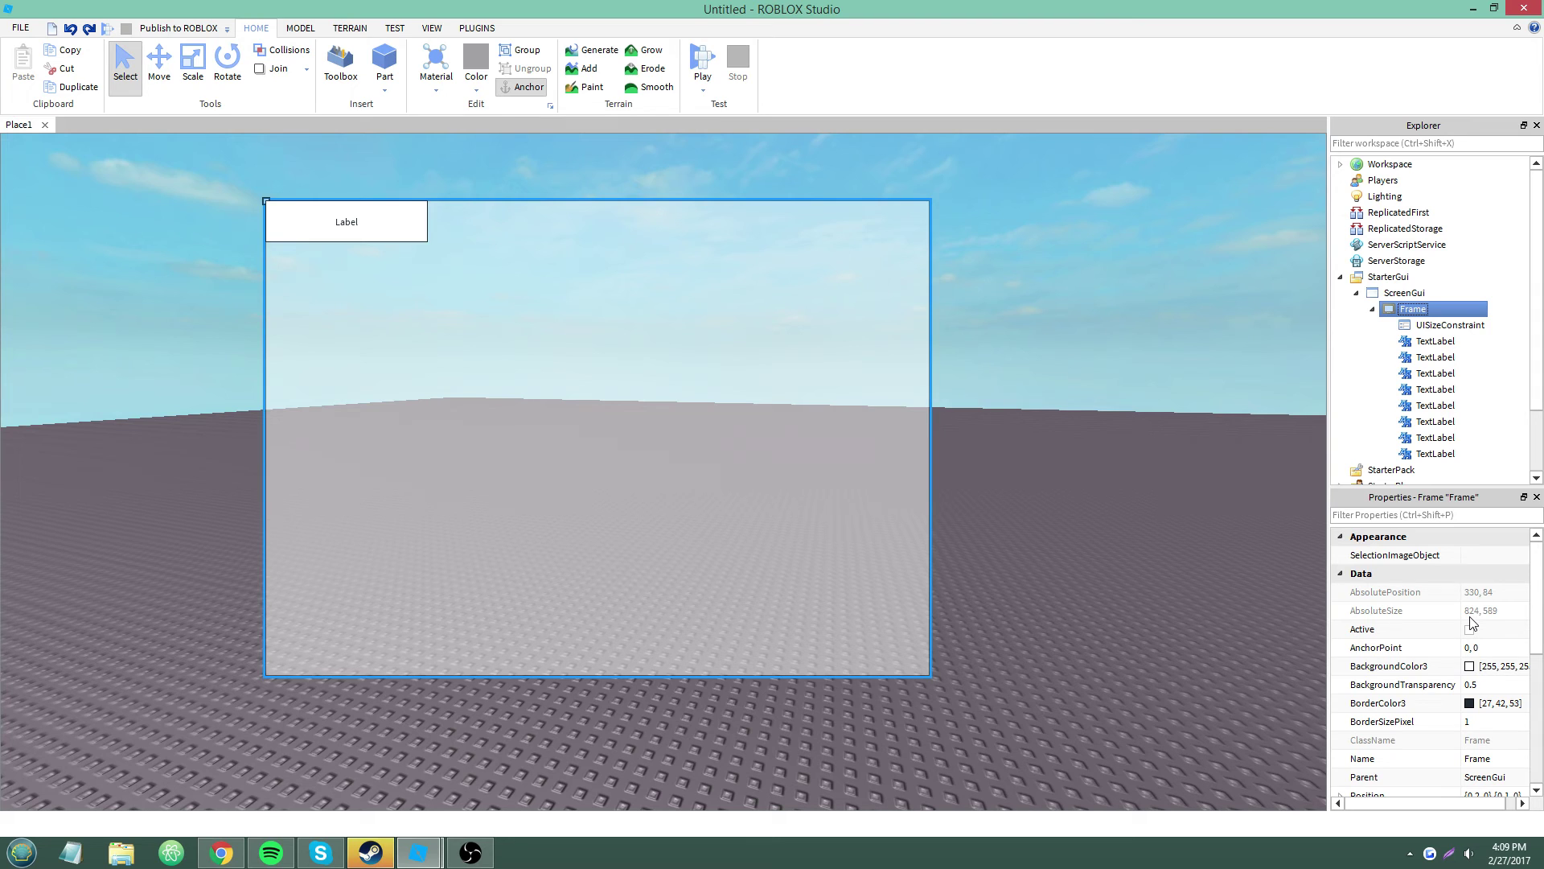
pyautogui.hotkey('ctrl', 'z')
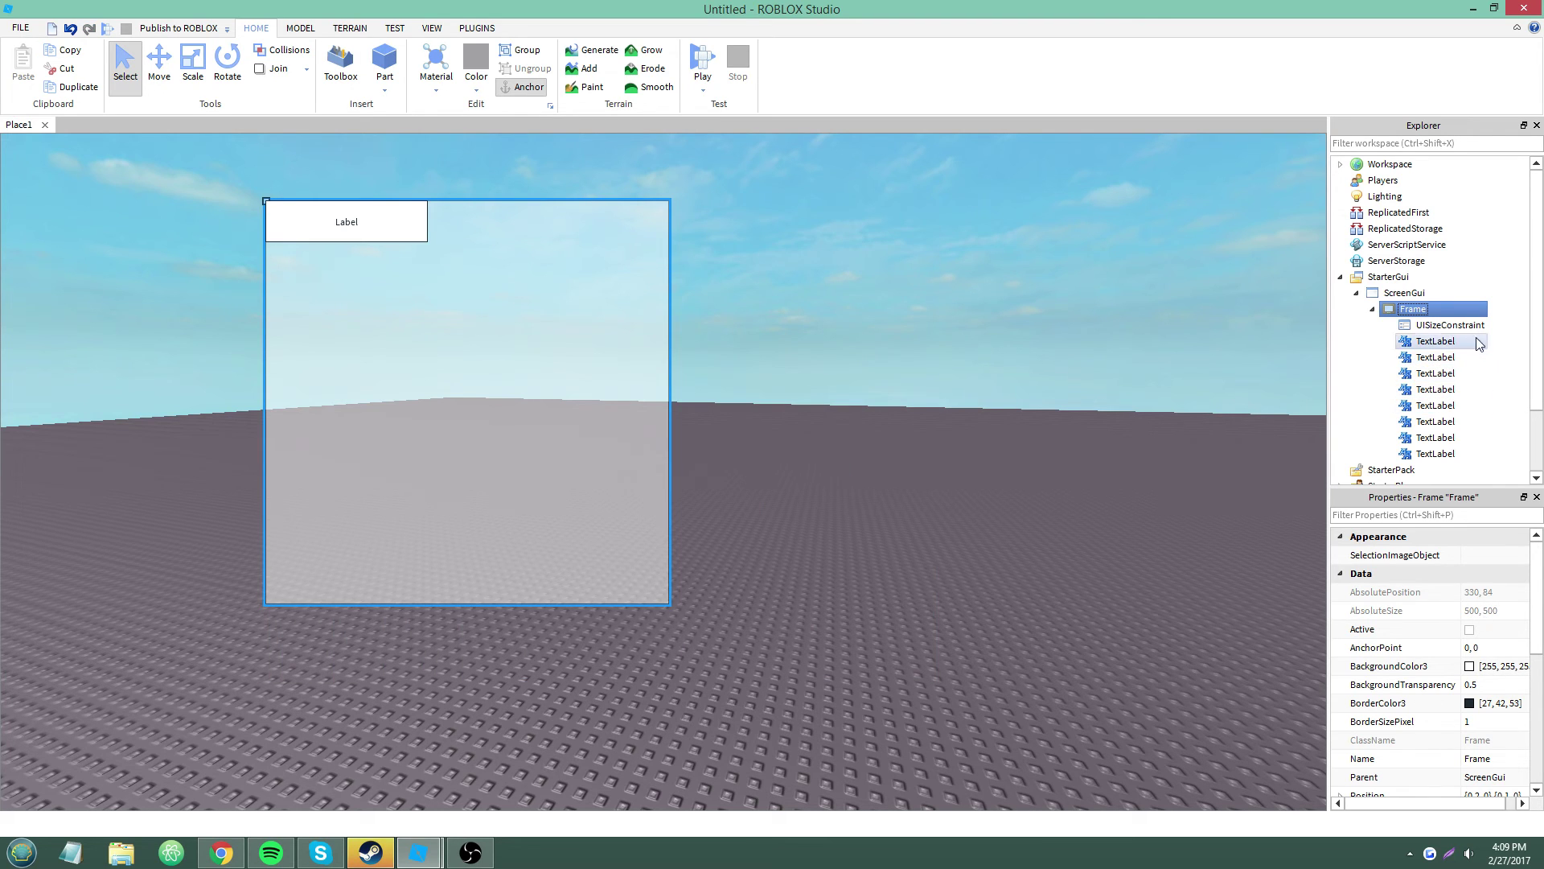
pyautogui.click(1451, 325)
pyautogui.hotkey('ctrl', 'y')
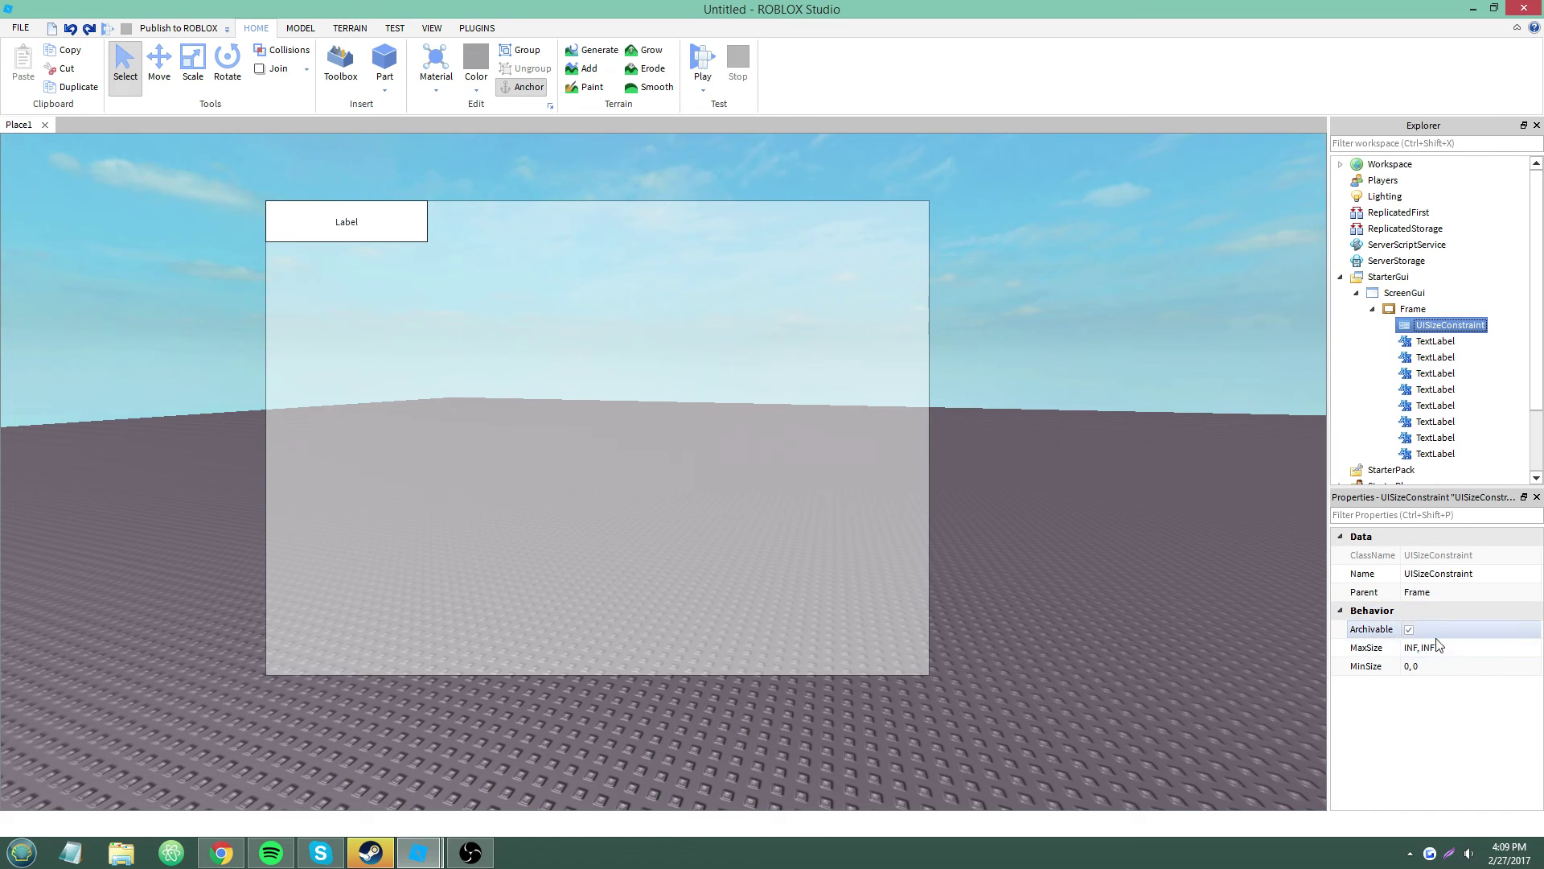
# Step: Delete the UISizeConstraint and insert a UITextSizeConstraint into the Frame
pyautogui.click(1451, 647)
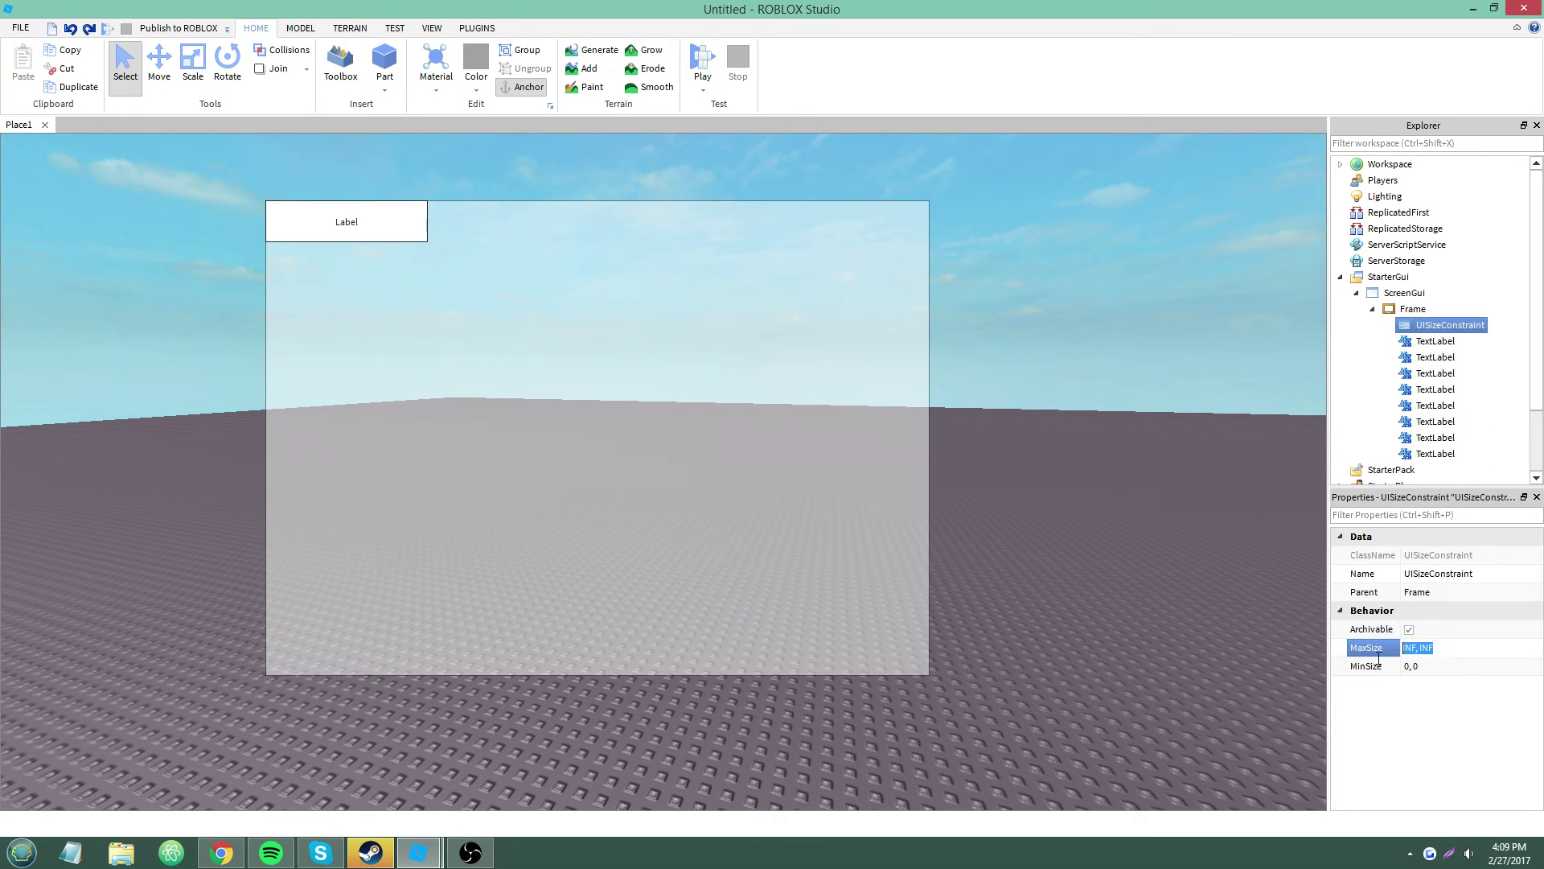
pyautogui.press('Delete')
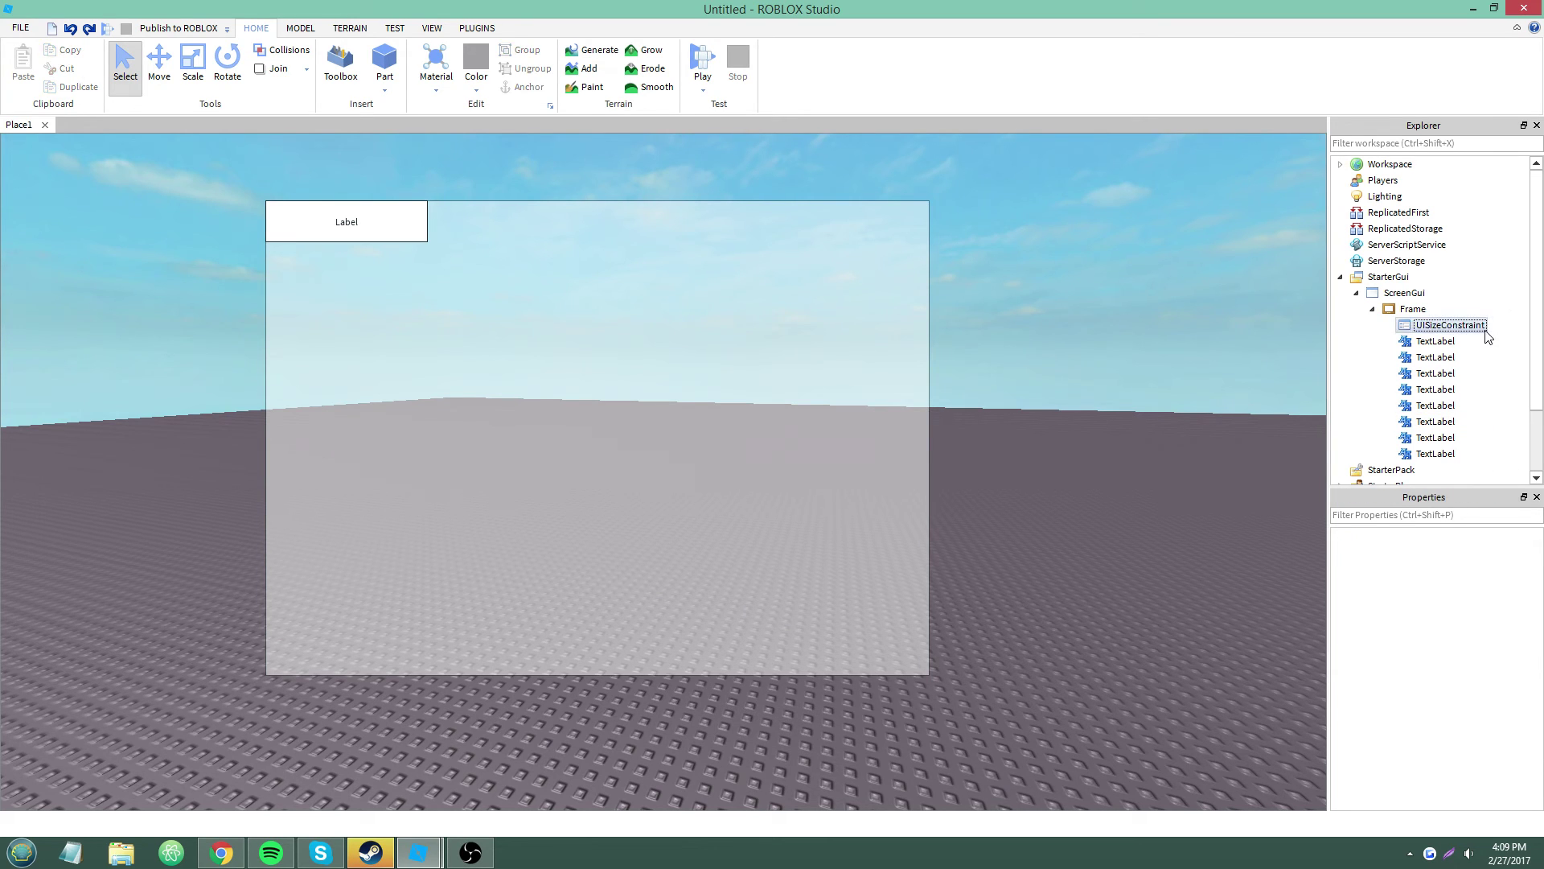
pyautogui.rightClick(1447, 314)
pyautogui.moveTo(1416, 571)
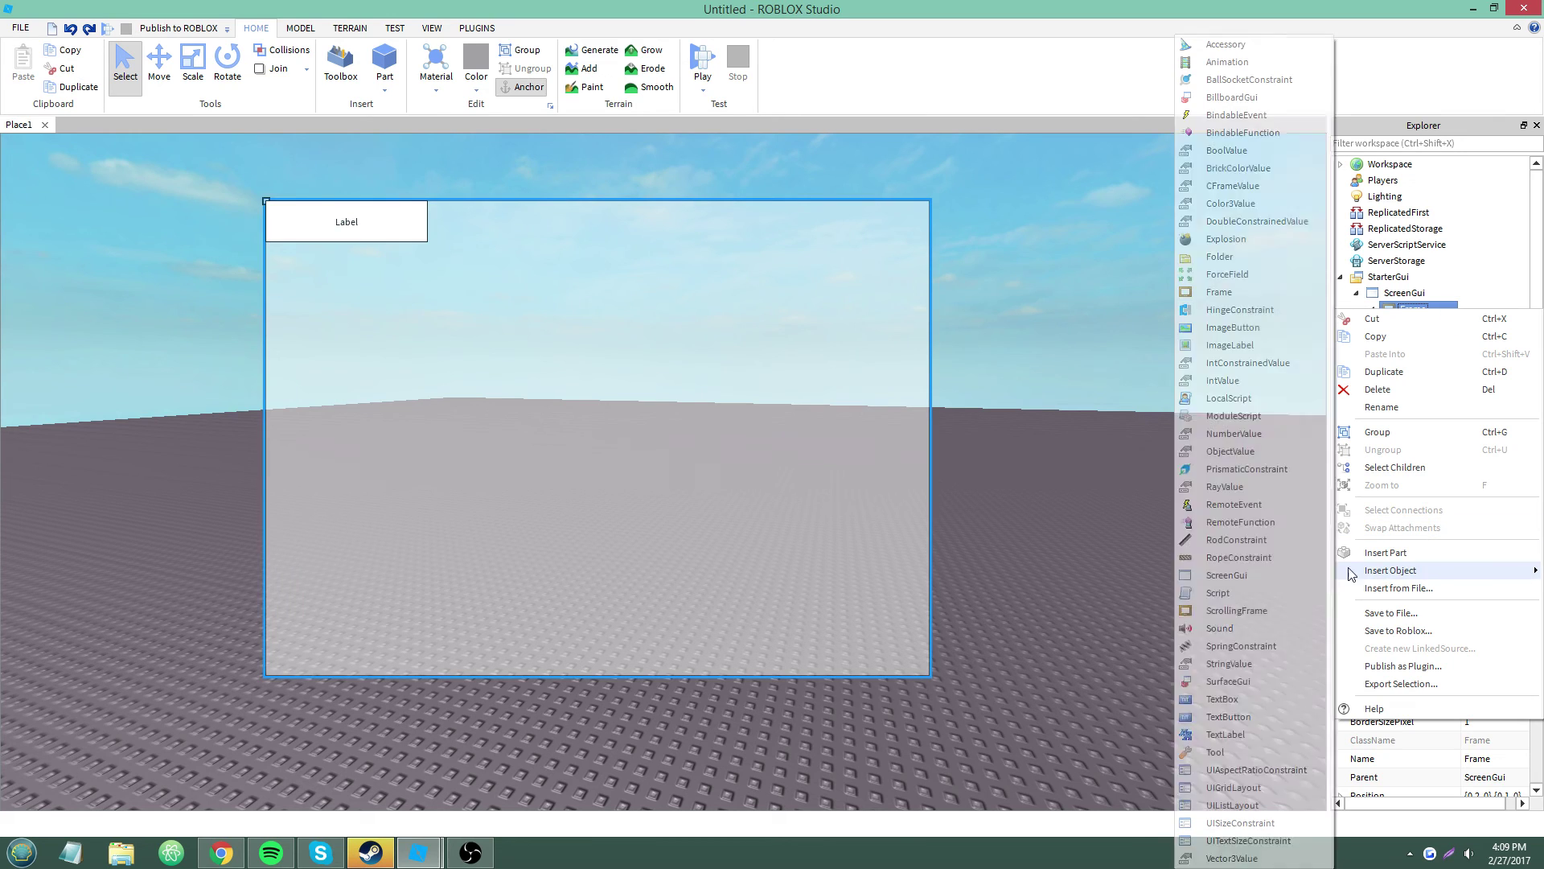
pyautogui.click(1247, 841)
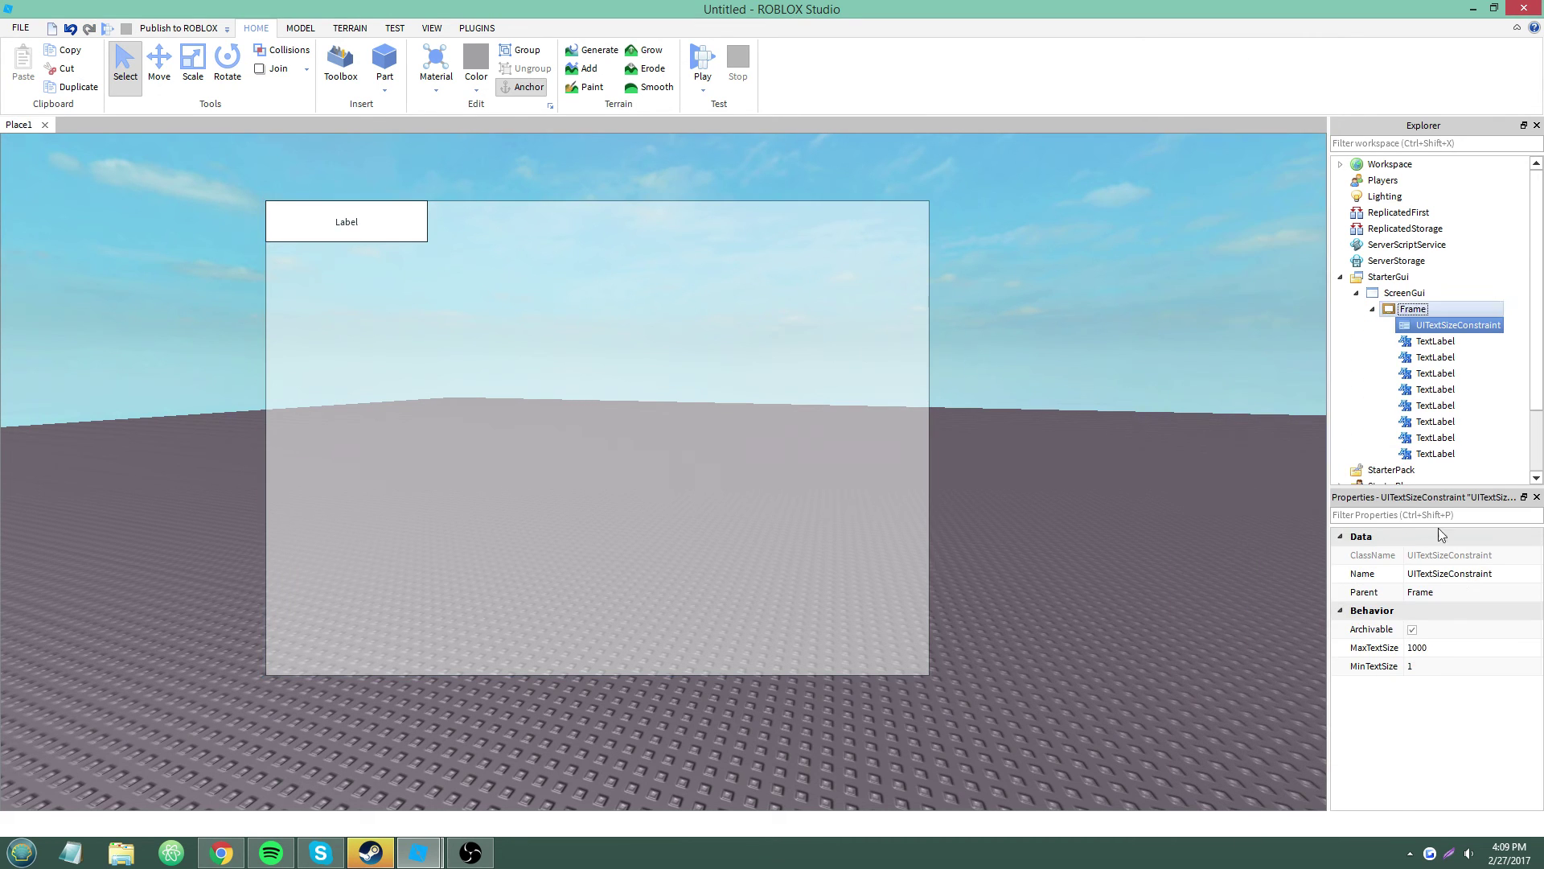
# Step: Look through the first TextLabel's properties, including its size settings
pyautogui.click(1523, 343)
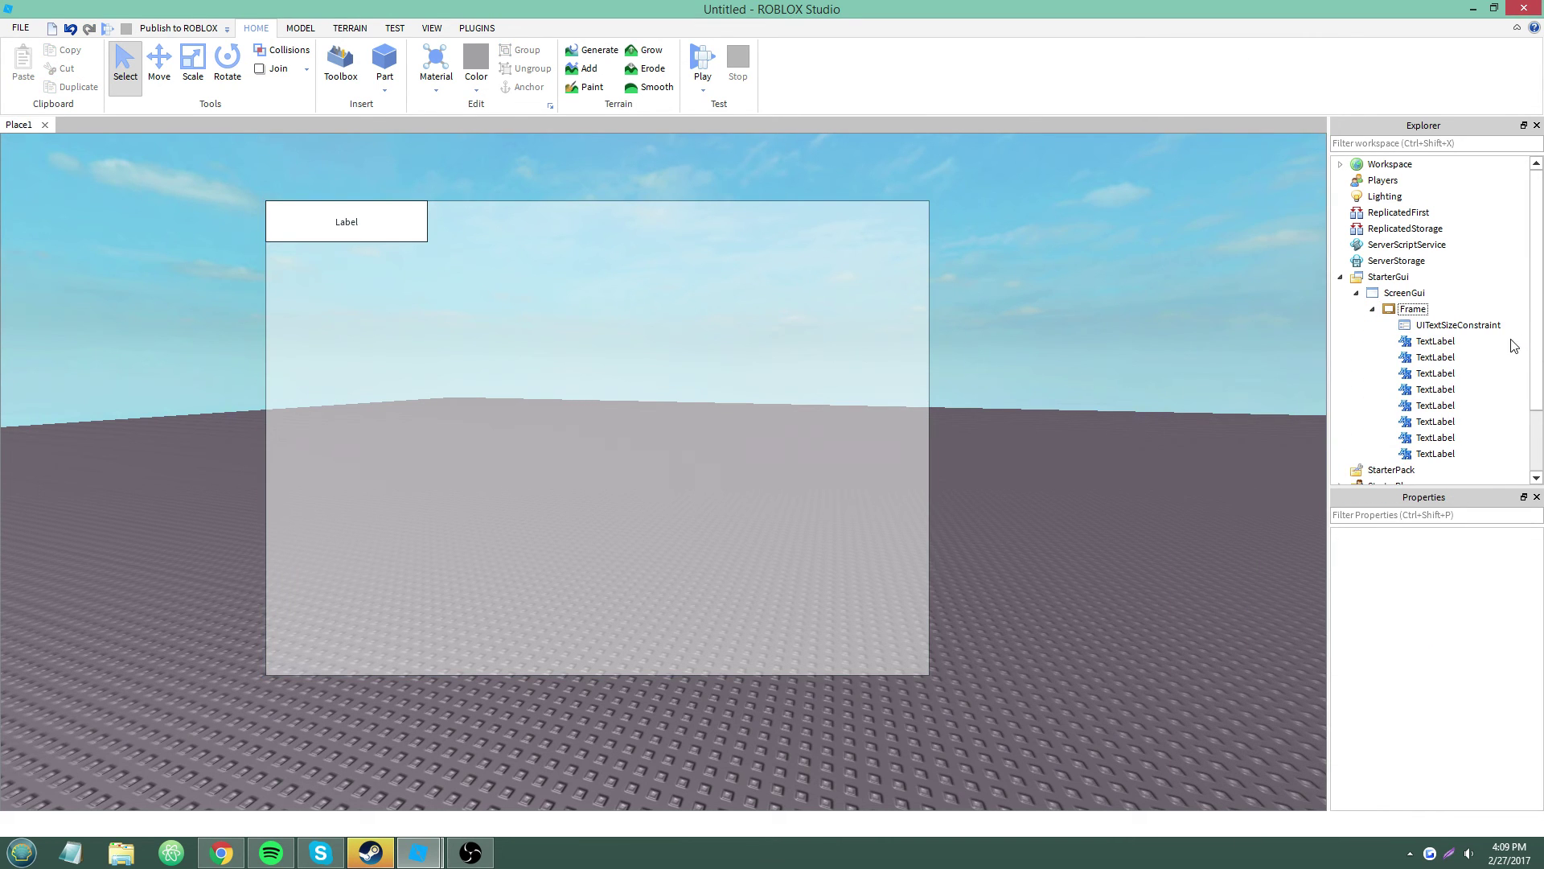
pyautogui.click(1483, 340)
pyautogui.scroll(-3, 1484, 561)
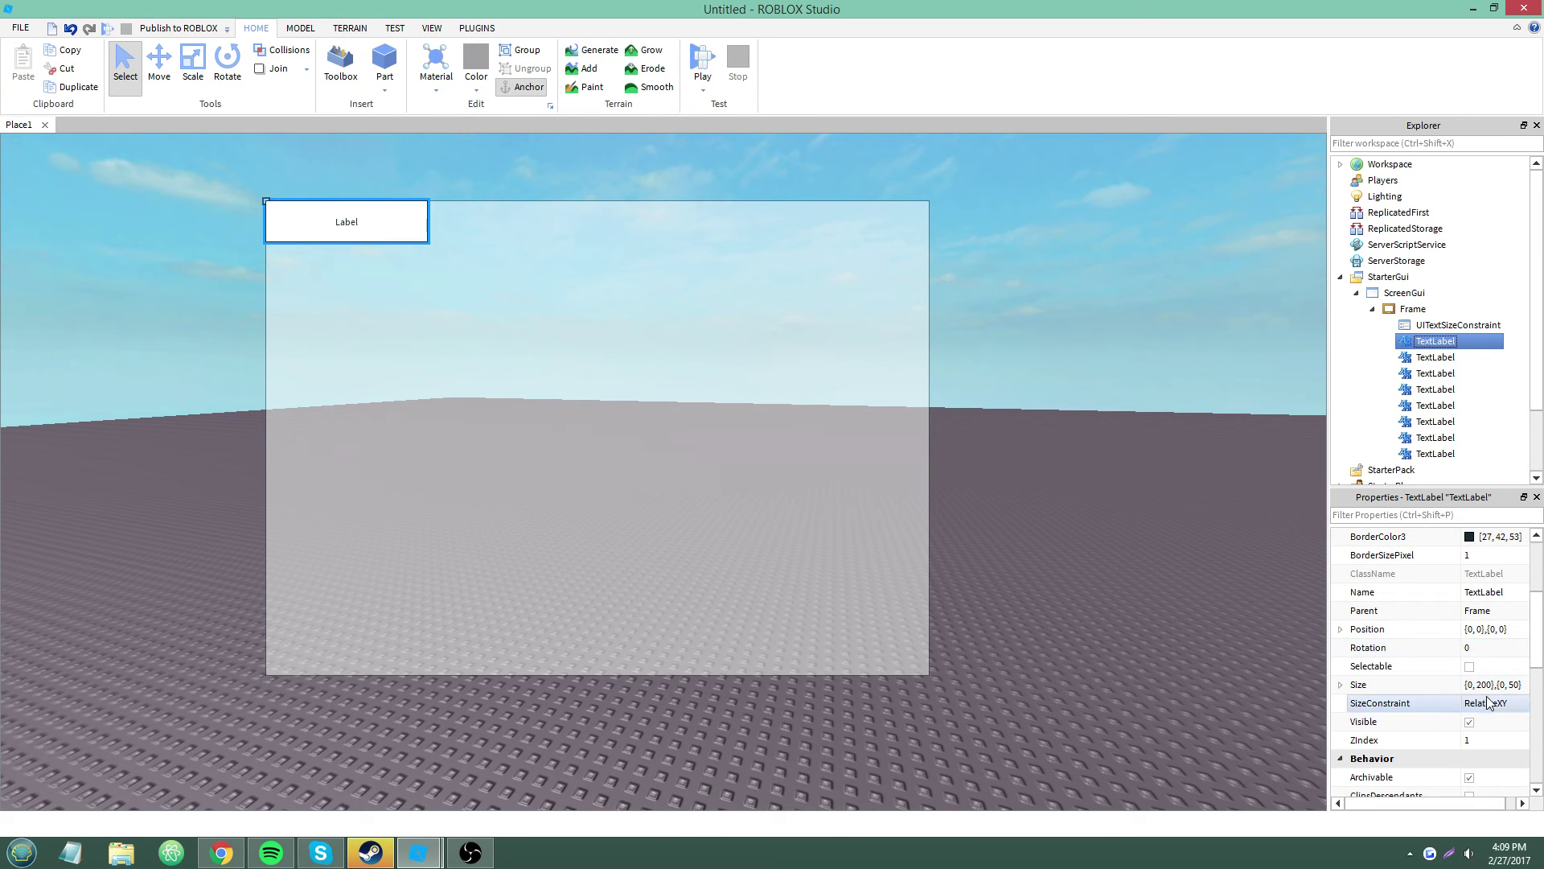
# Step: Delete the UITextSizeConstraint and insert a UIListLayout into the Frame
pyautogui.click(1520, 403)
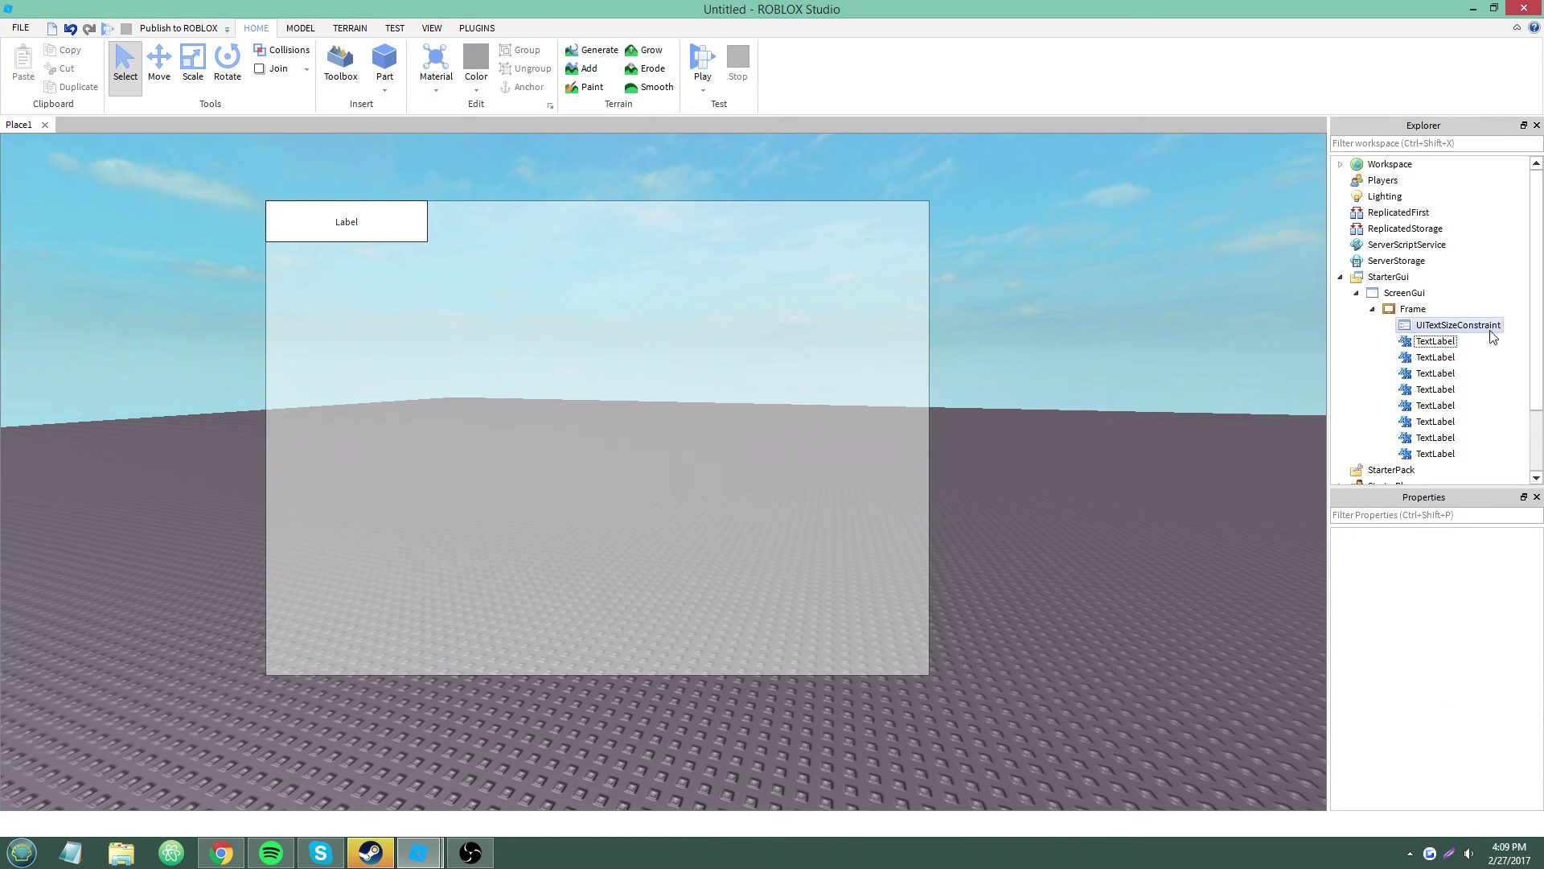
pyautogui.rightClick(1447, 309)
pyautogui.moveTo(1426, 573)
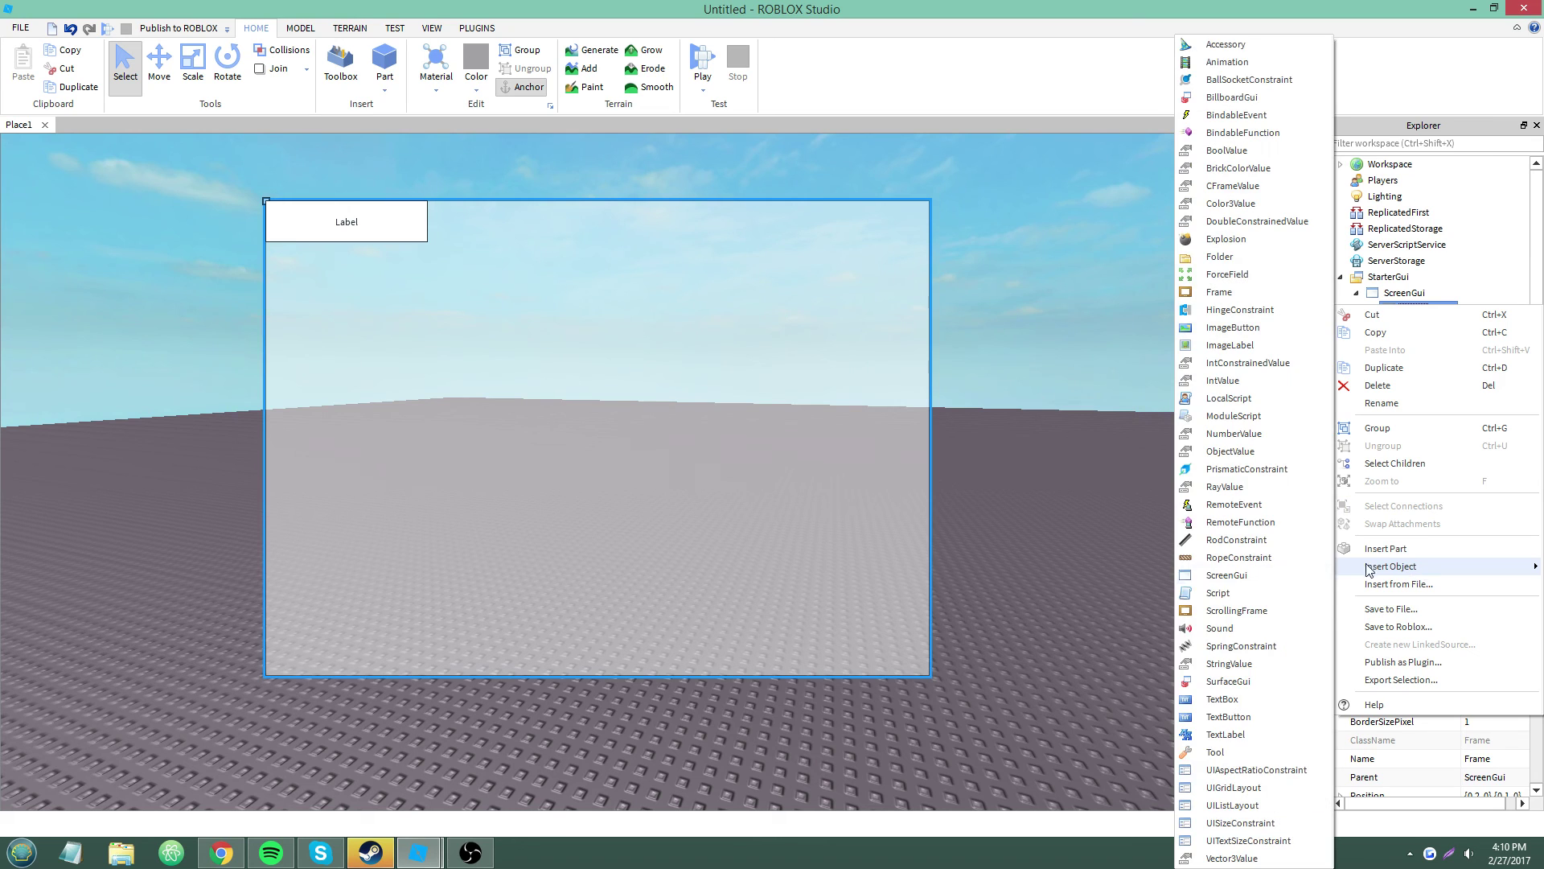
pyautogui.click(1248, 772)
# Step: Insert a UITextSizeConstraint into the Frame and move it into the first TextLabel
pyautogui.rightClick(1433, 310)
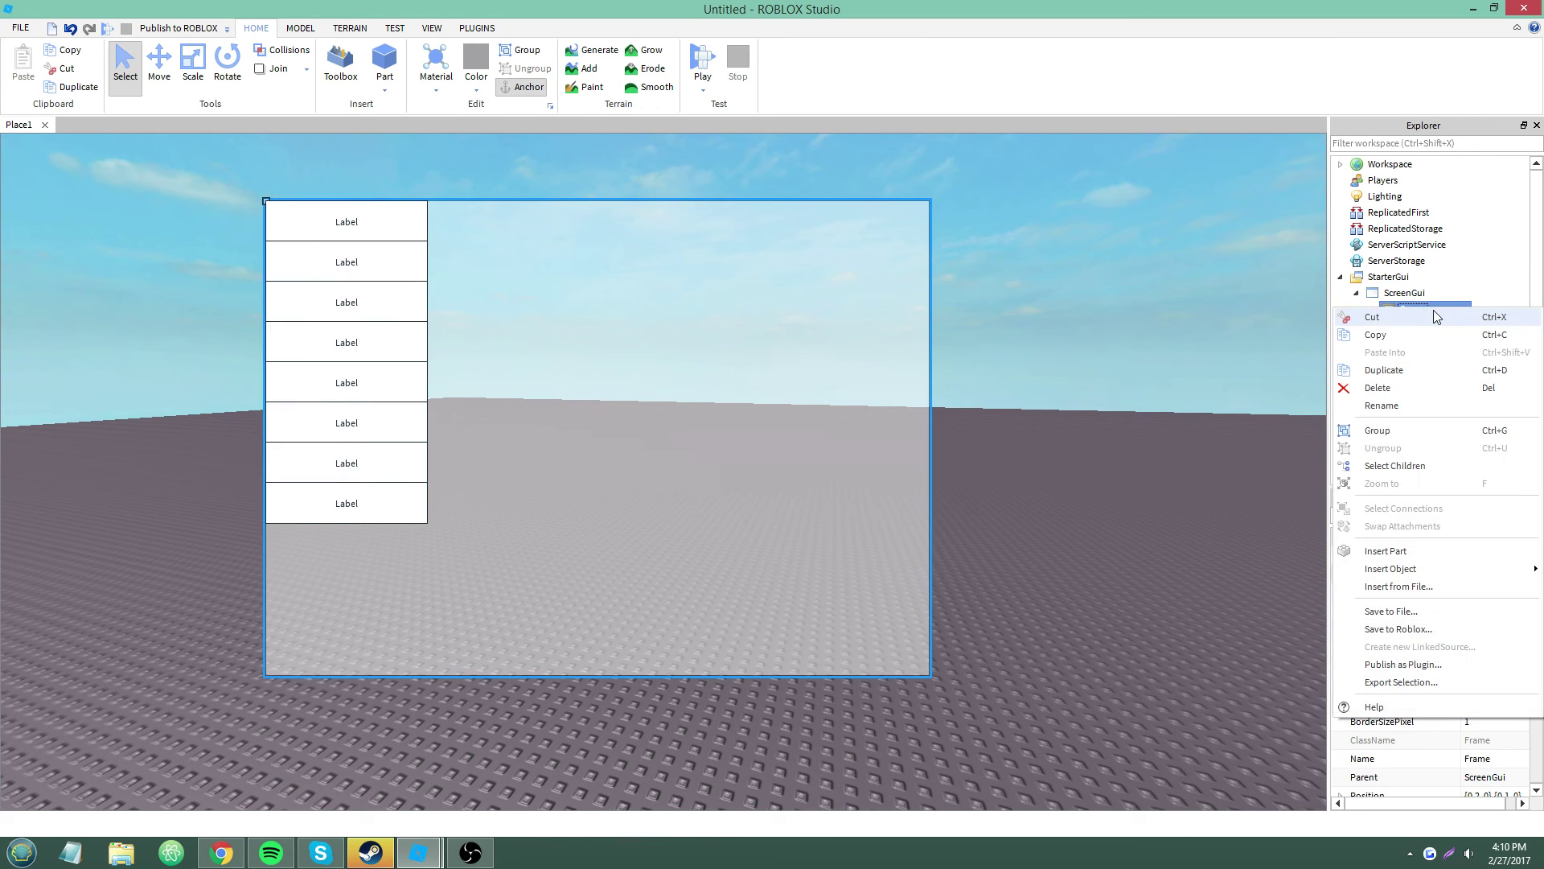
pyautogui.moveTo(1408, 569)
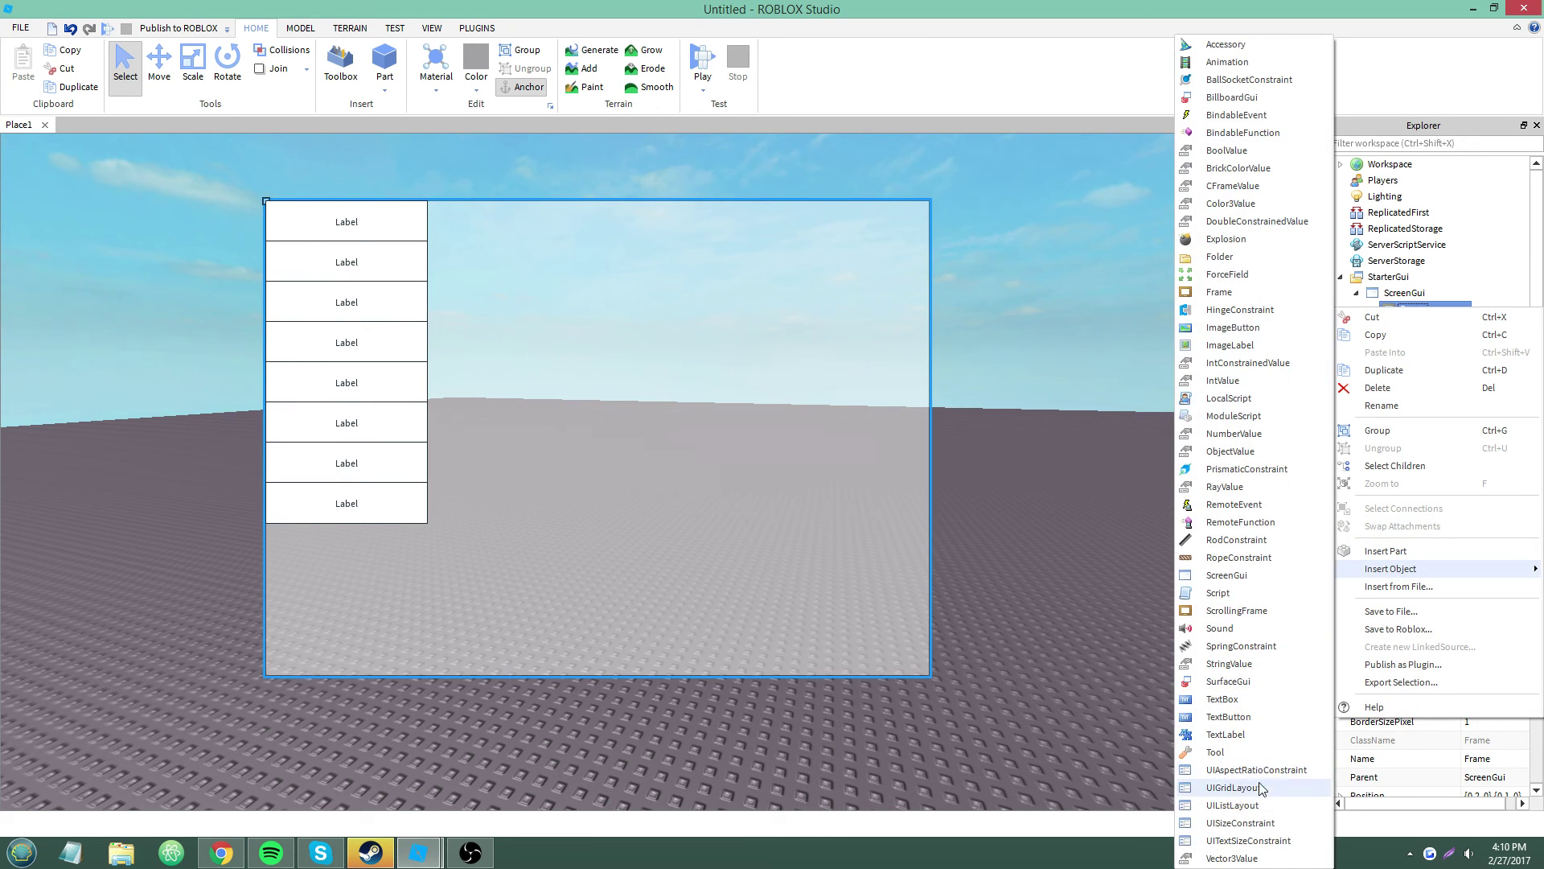
pyautogui.click(1249, 840)
pyautogui.scroll(-1, 1518, 348)
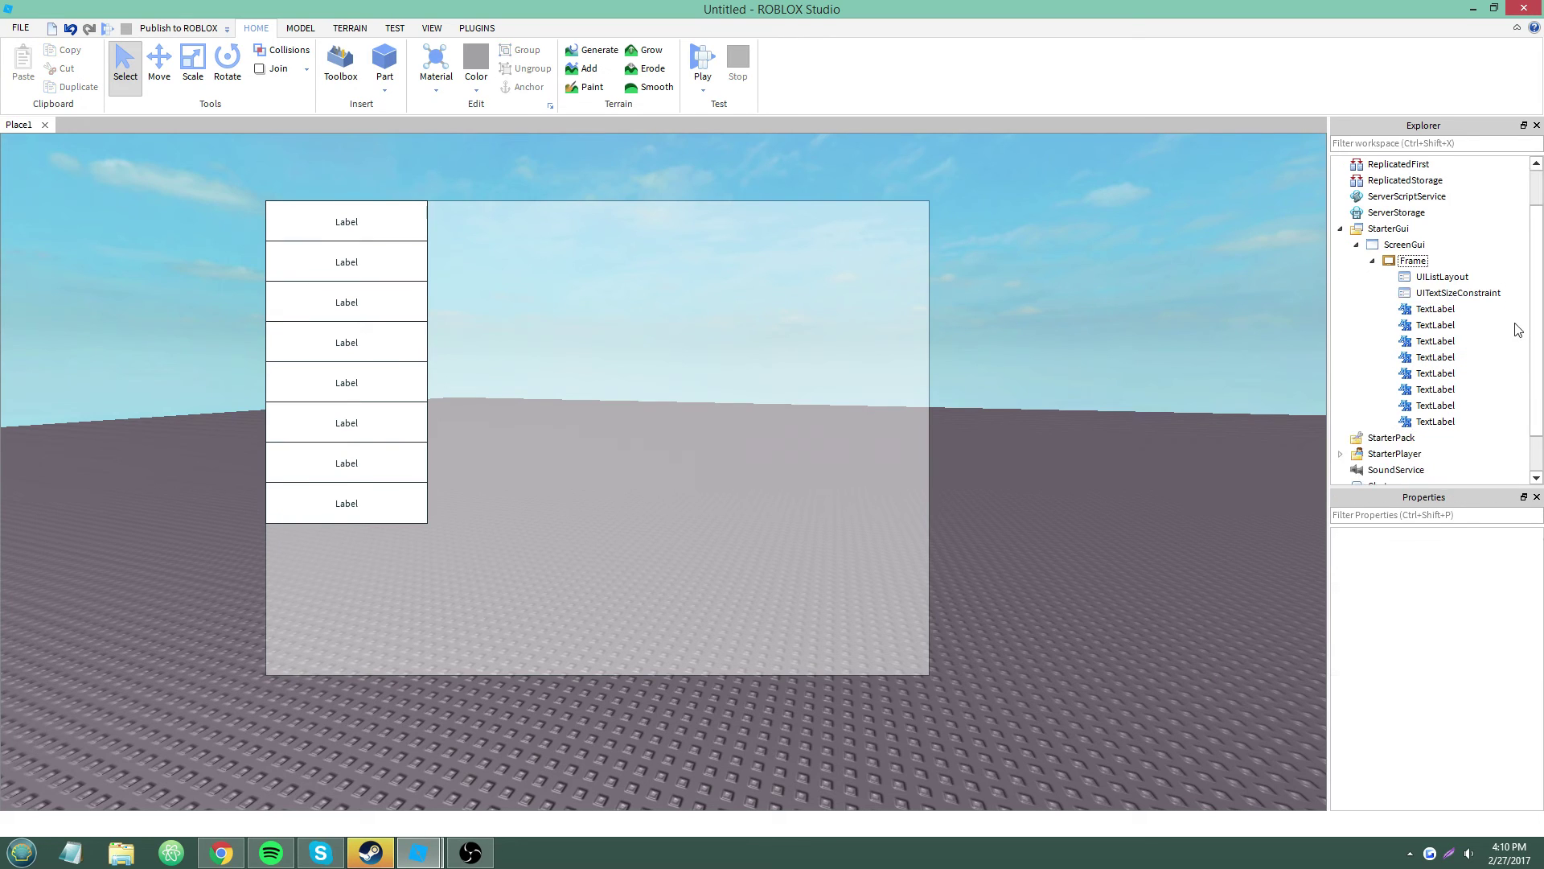
pyautogui.moveTo(1407, 292); pyautogui.dragTo(1448, 310)
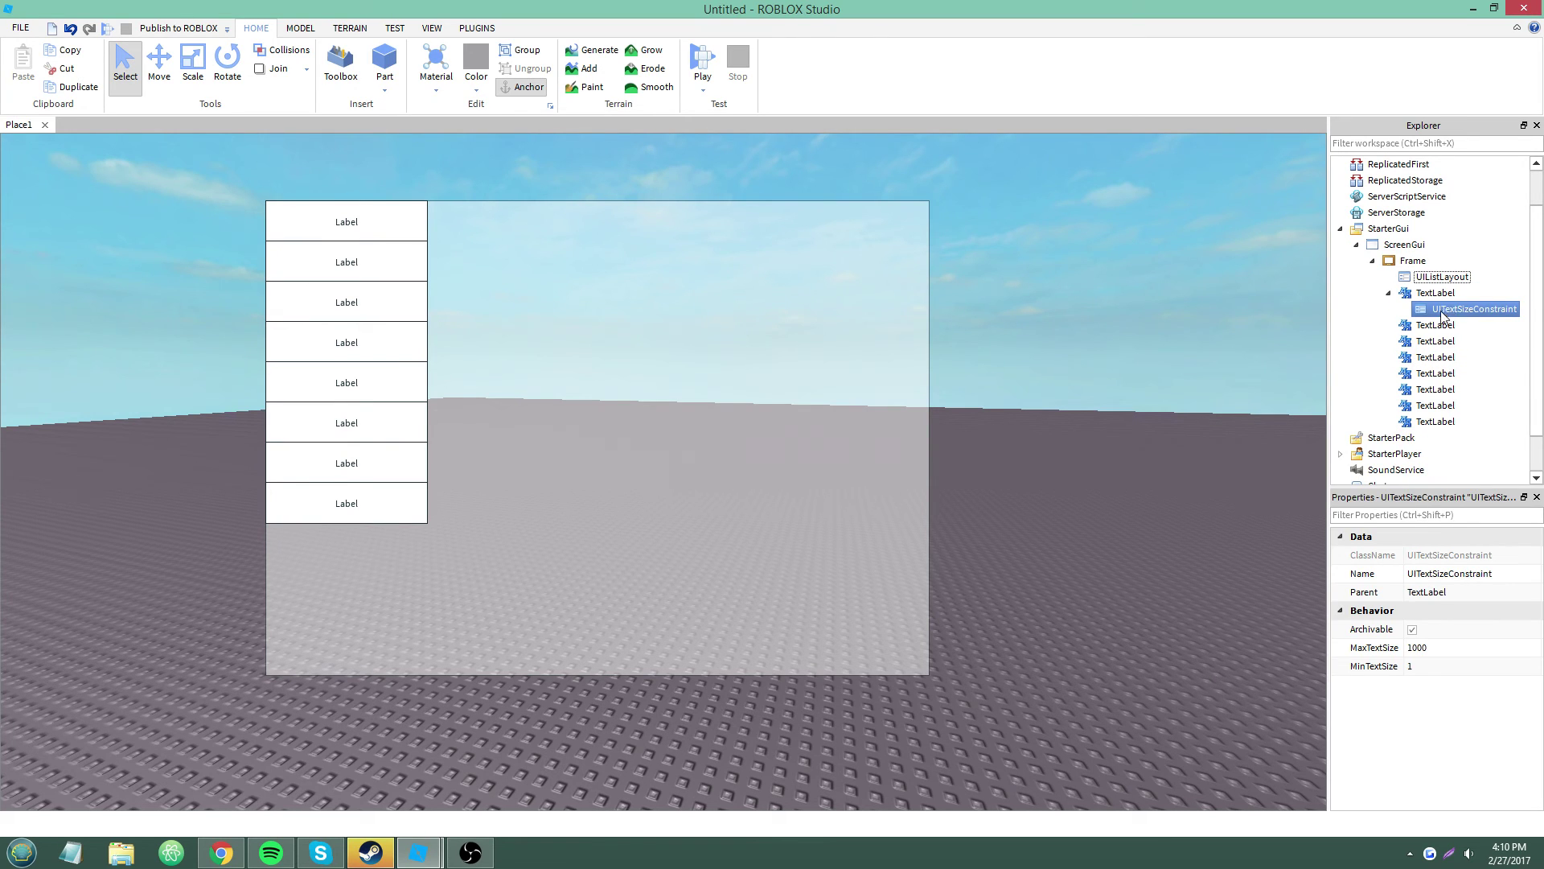
# Step: Copy the first TextLabel's UITextSizeConstraint into each of the other seven TextLabels
pyautogui.hotkey('ctrl', 'c')
pyautogui.click(1429, 325)
pyautogui.hotkey('ctrl', 'v')
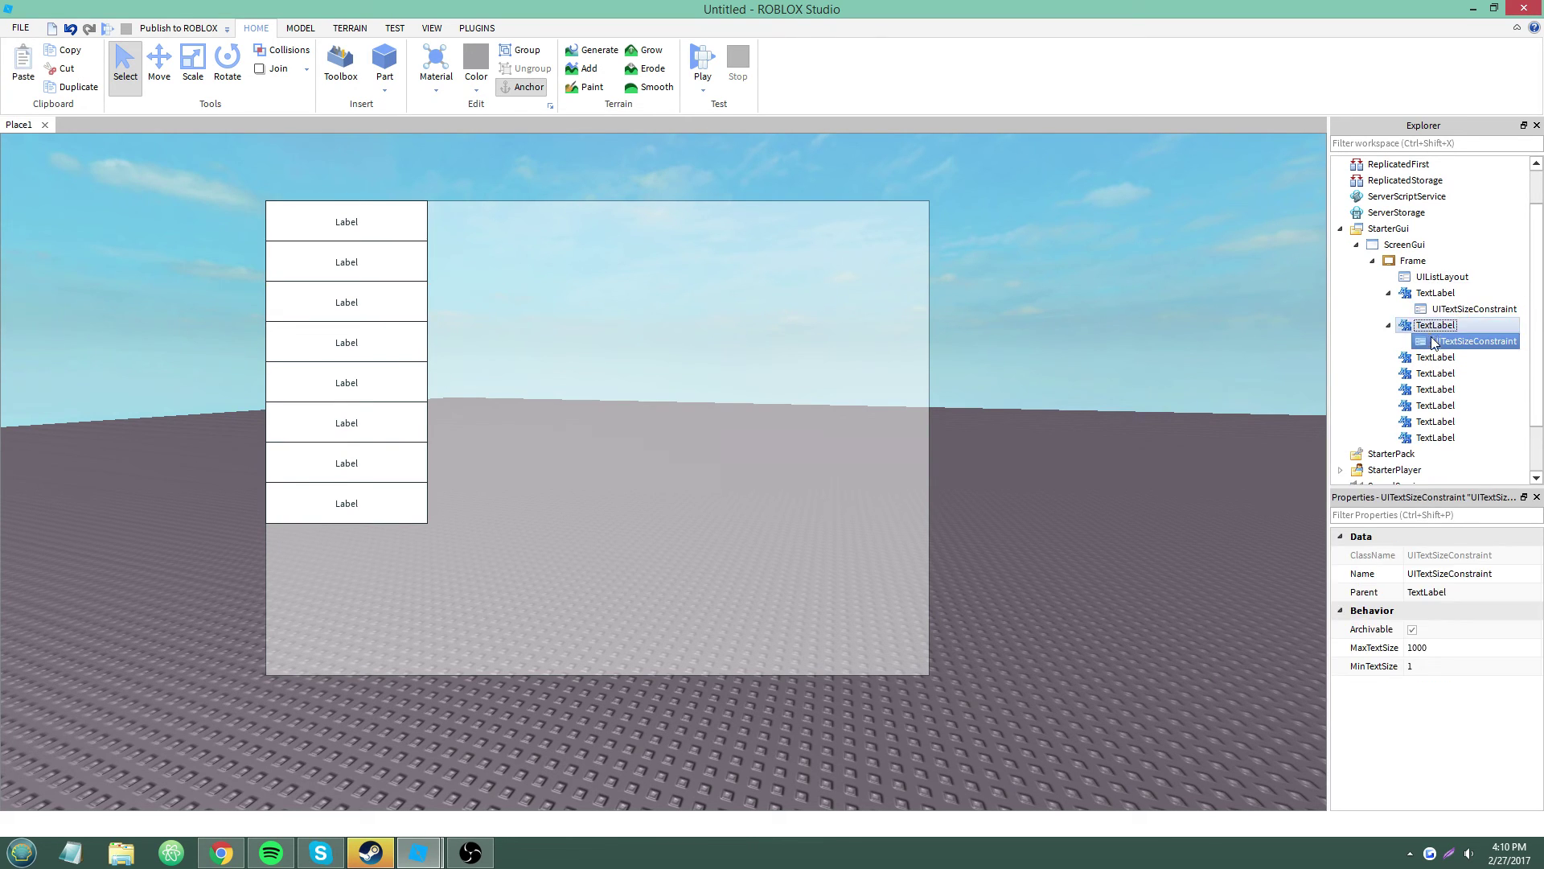
pyautogui.click(1430, 372)
pyautogui.hotkey('ctrl', 'v')
pyautogui.click(1429, 453)
pyautogui.hotkey('ctrl', 'v')
pyautogui.click(1429, 436)
pyautogui.hotkey('ctrl', 'v')
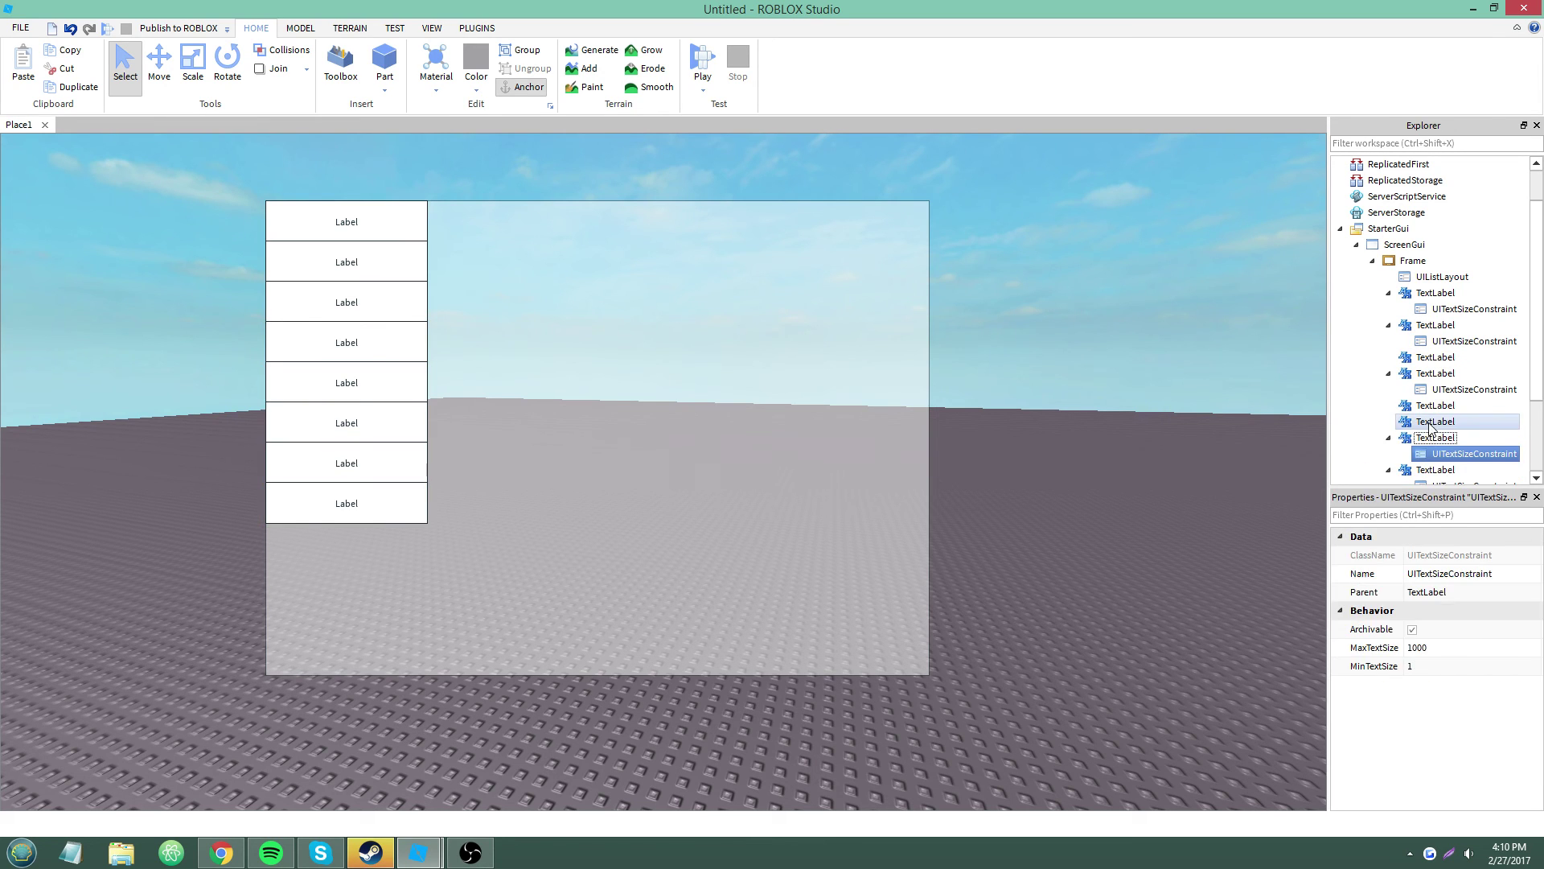
pyautogui.click(1430, 420)
pyautogui.hotkey('ctrl', 'v')
pyautogui.click(1430, 405)
pyautogui.hotkey('ctrl', 'v')
pyautogui.click(1430, 357)
pyautogui.hotkey('ctrl', 'v')
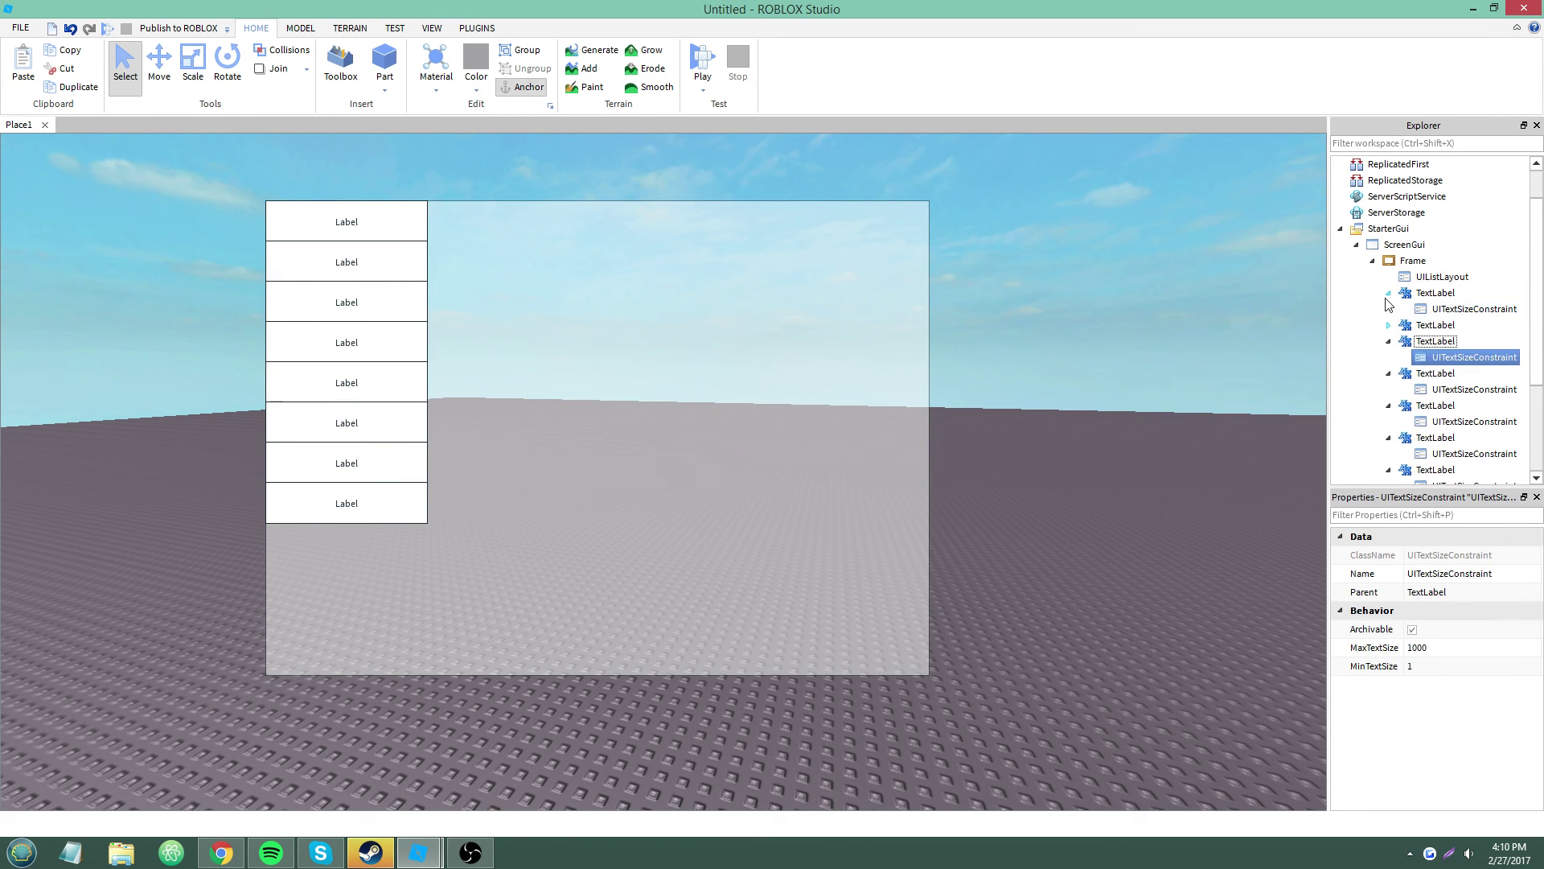
# Step: Select the UITextSizeConstraints of all eight TextLabels and set their MaxTextSize to 10
pyautogui.click(1456, 309)
pyautogui.keyDown('ctrl'); pyautogui.click(1456, 340); pyautogui.keyUp('ctrl')
pyautogui.keyDown('ctrl'); pyautogui.click(1456, 373); pyautogui.keyUp('ctrl')
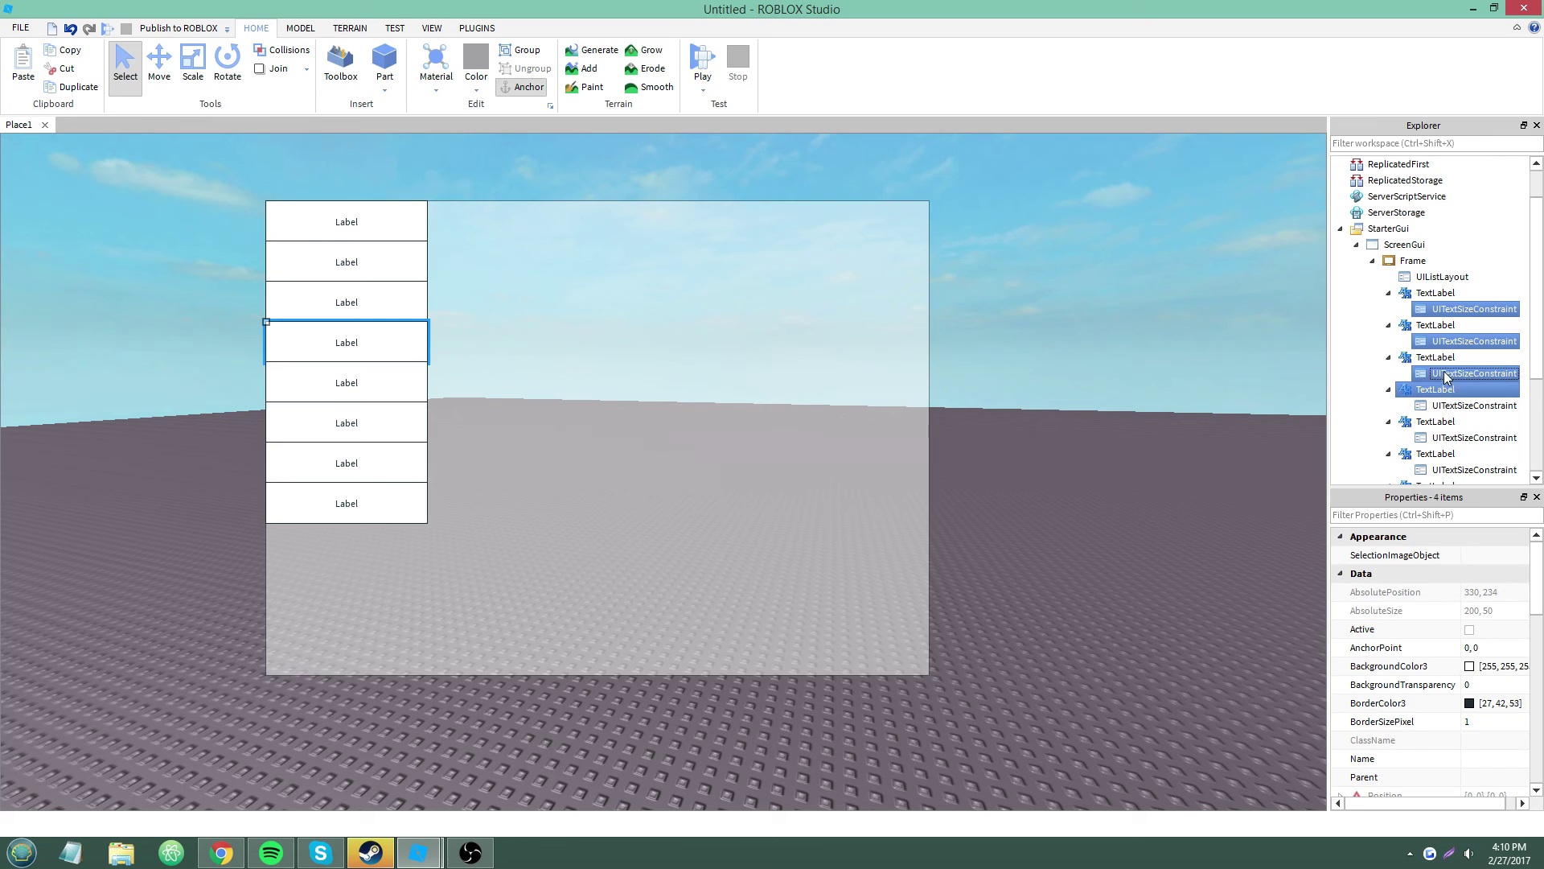
pyautogui.keyDown('ctrl'); pyautogui.click(1456, 404); pyautogui.keyUp('ctrl')
pyautogui.keyDown('ctrl'); pyautogui.click(1456, 437); pyautogui.keyUp('ctrl')
pyautogui.scroll(-2, 1460, 378)
pyautogui.keyDown('ctrl'); pyautogui.click(1463, 373); pyautogui.keyUp('ctrl')
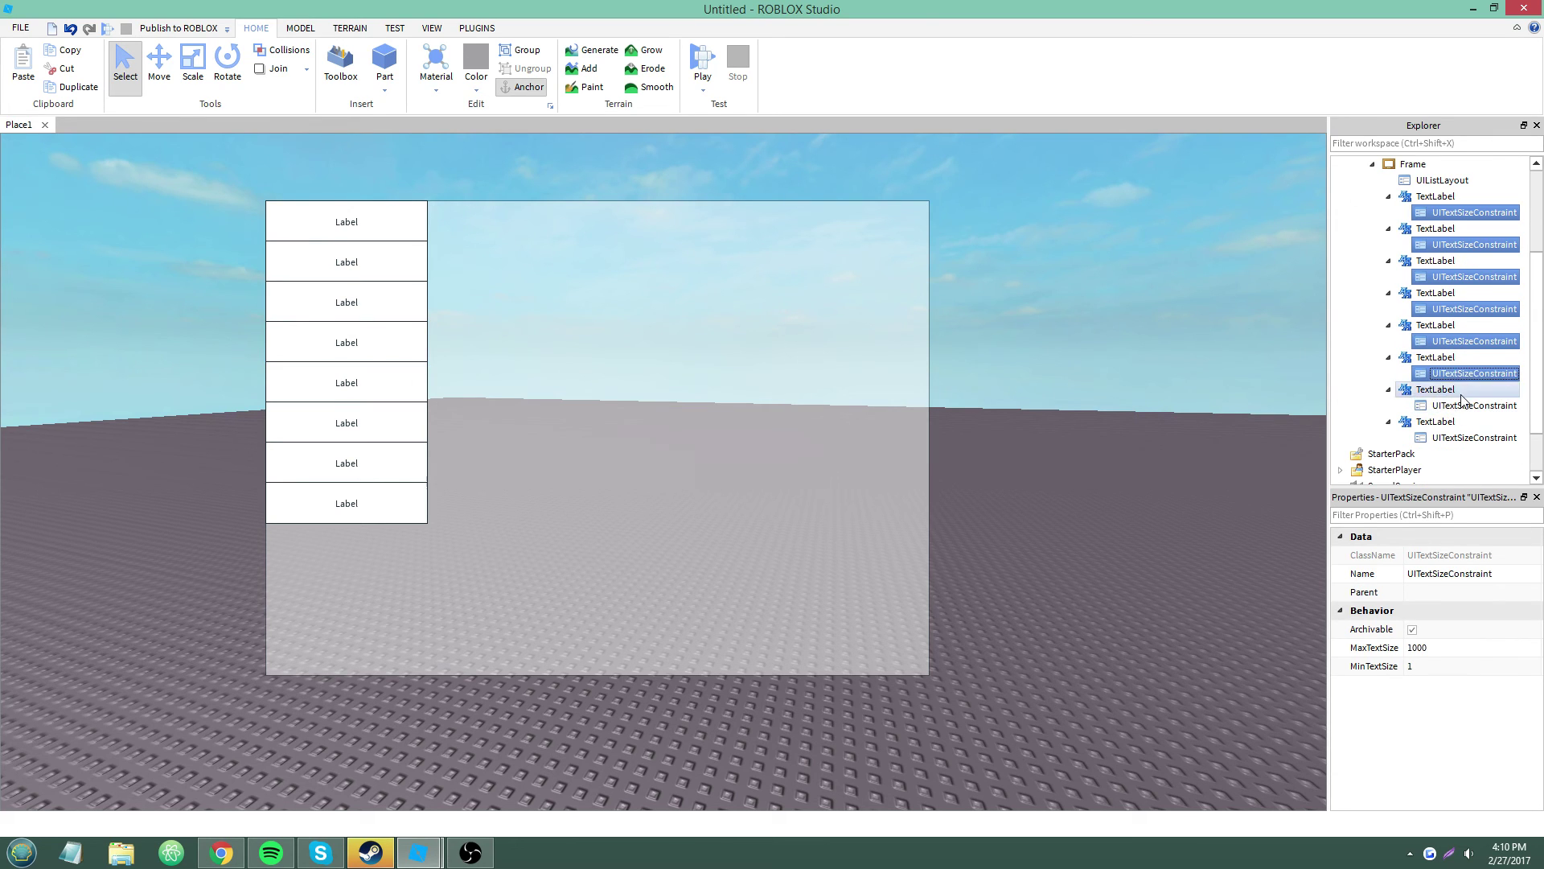
pyautogui.keyDown('ctrl'); pyautogui.click(1463, 405); pyautogui.keyUp('ctrl')
pyautogui.keyDown('ctrl'); pyautogui.click(1460, 389); pyautogui.keyUp('ctrl')
pyautogui.keyDown('ctrl'); pyautogui.click(1460, 388); pyautogui.keyUp('ctrl')
pyautogui.keyDown('ctrl'); pyautogui.click(1460, 437); pyautogui.keyUp('ctrl')
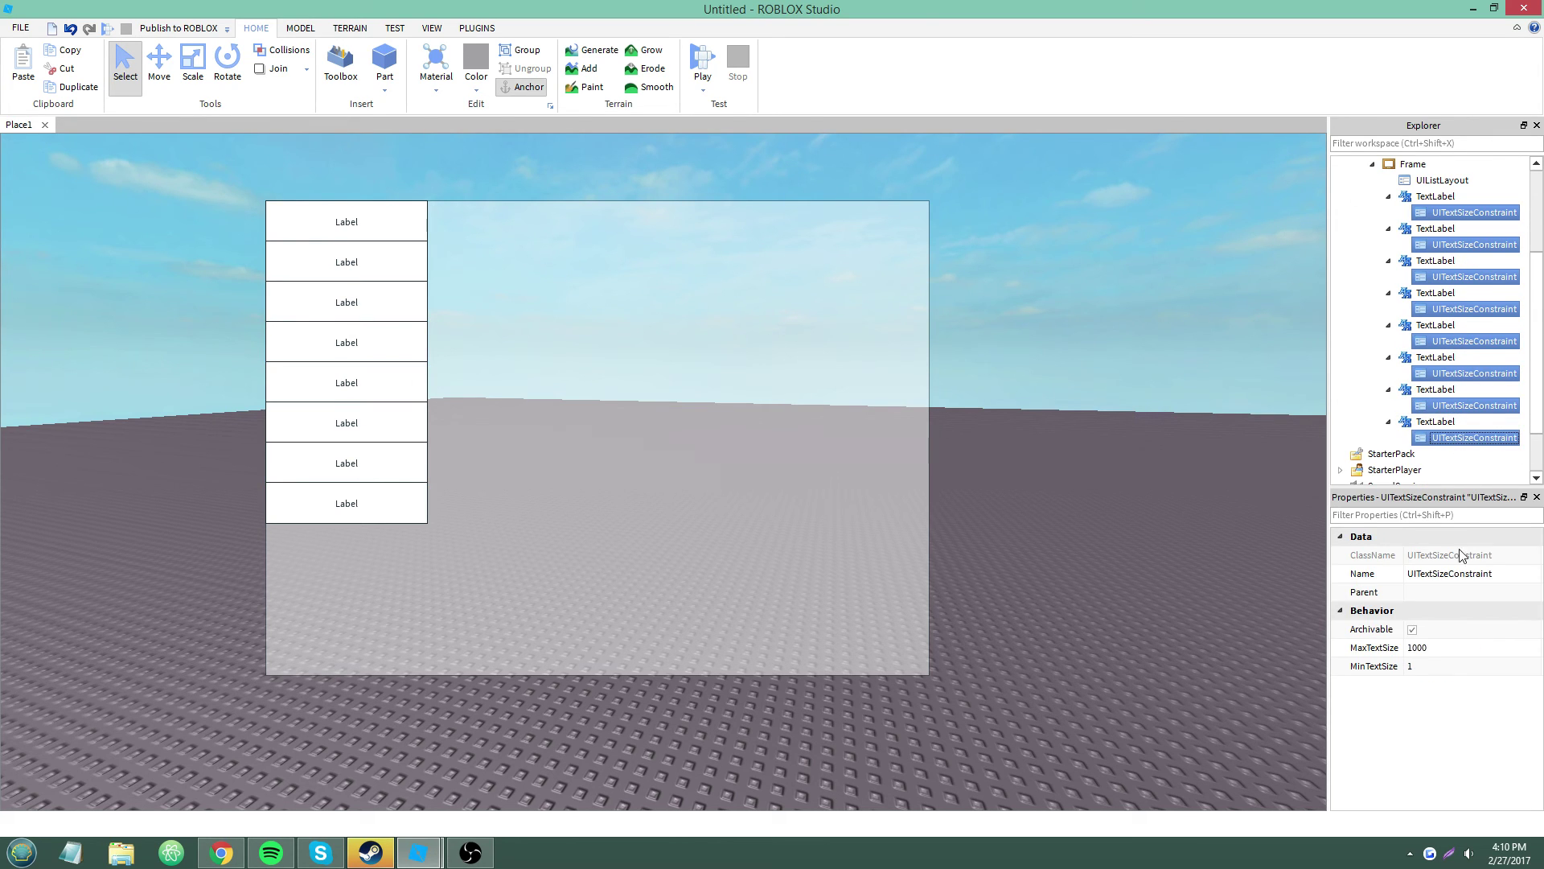
pyautogui.click(1448, 649)
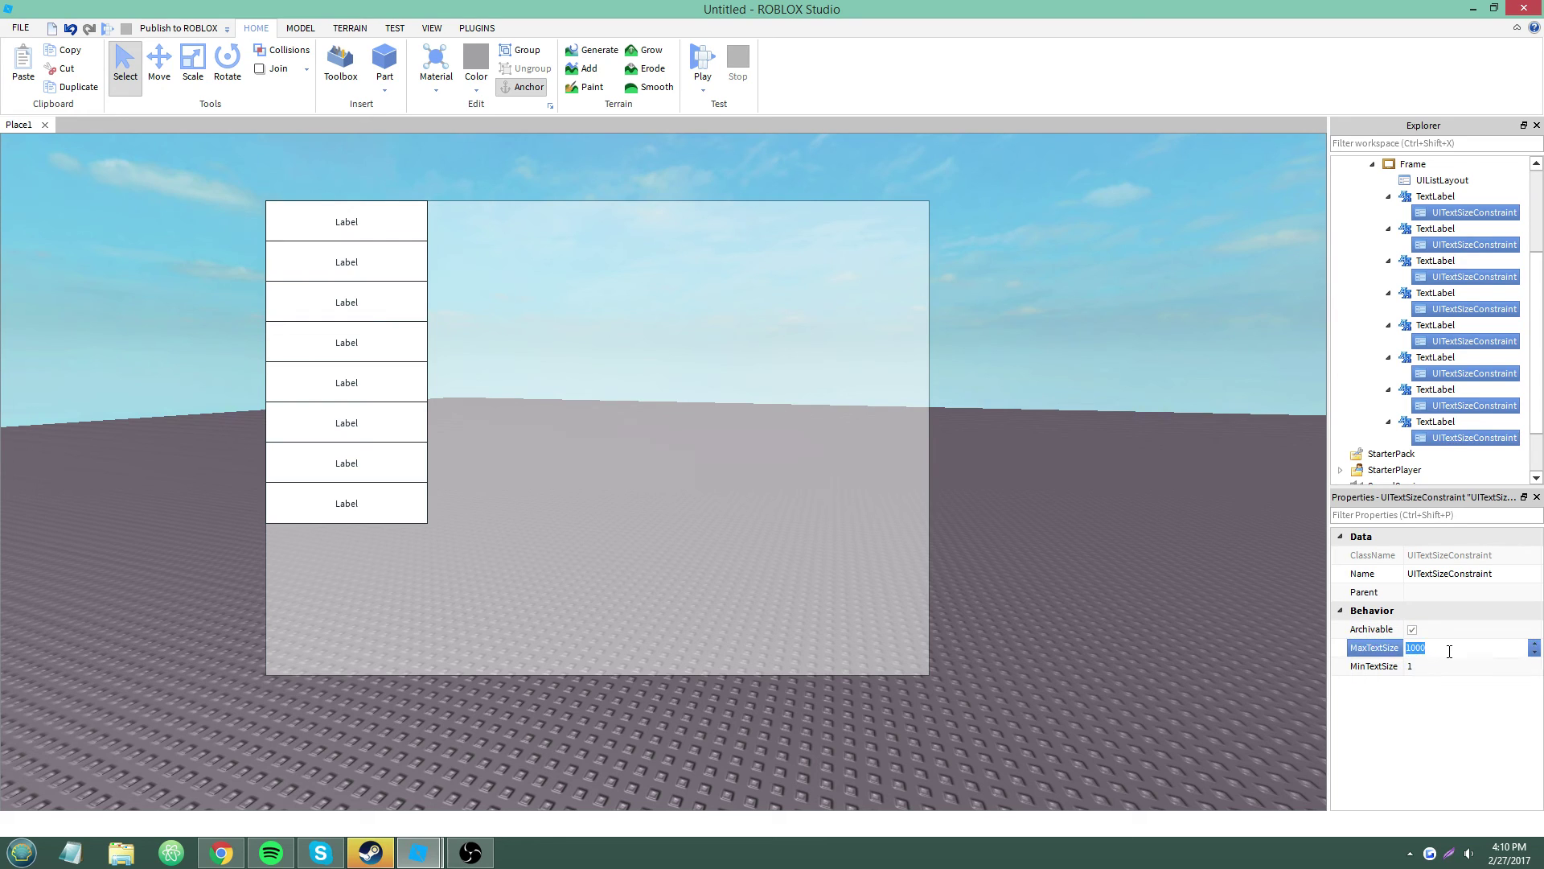
pyautogui.write('10')
pyautogui.press('Return')
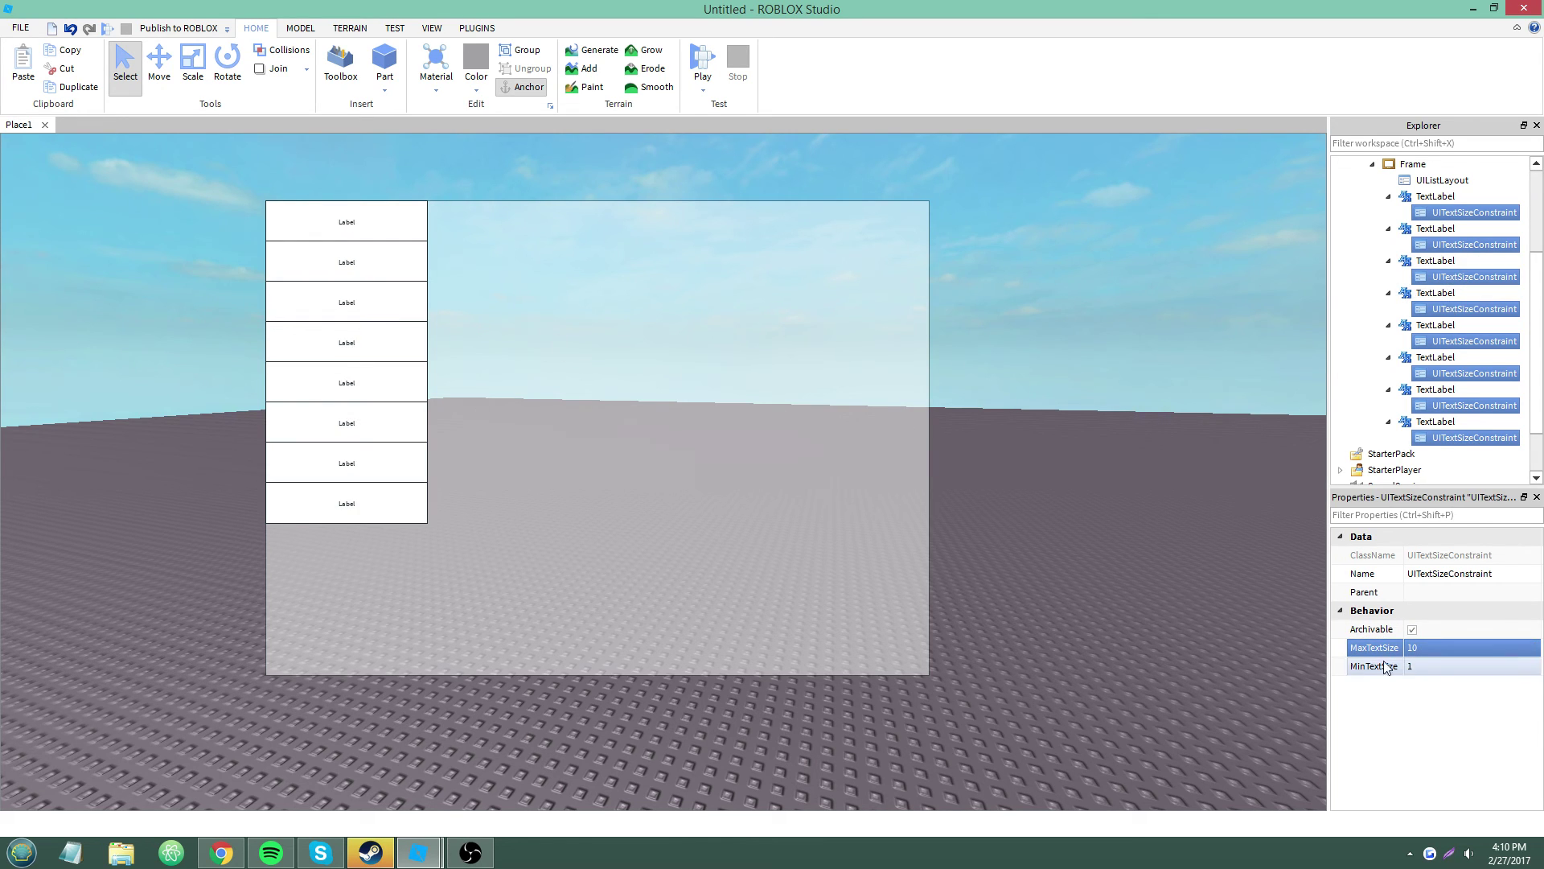
# Step: Try a MaxTextSize of 5 on the selected UITextSizeConstraints and raise it to 14
pyautogui.click(1438, 649)
pyautogui.write('5')
pyautogui.press('Return')
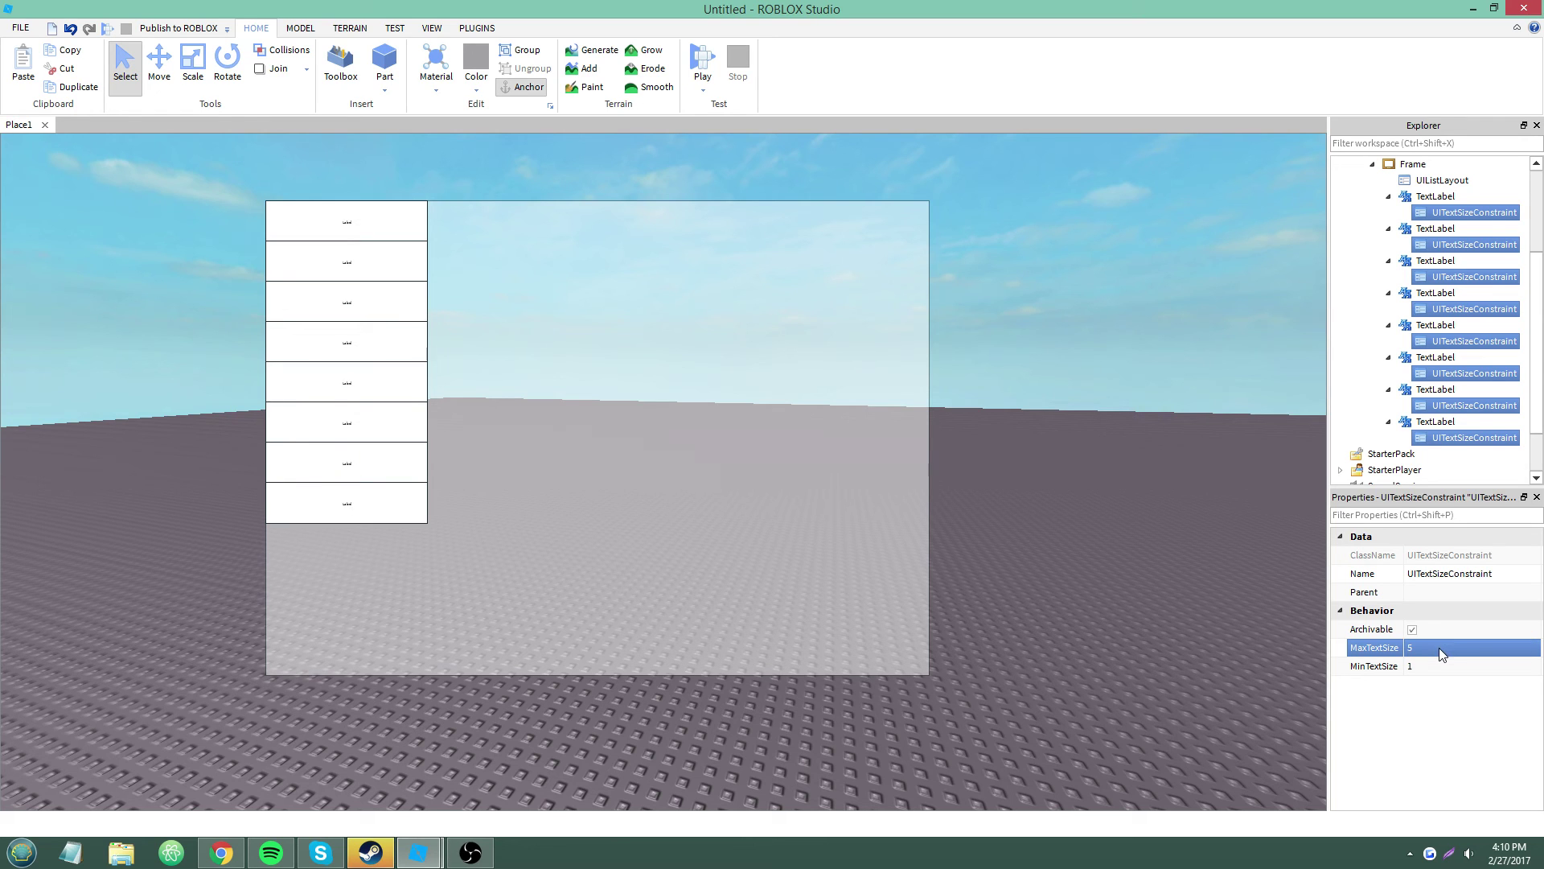
pyautogui.click(1422, 648)
pyautogui.write('14')
pyautogui.press('Return')
# Step: Set MaxTextSize to 100 and MinTextSize to 50 on all eight UITextSizeConstraints
pyautogui.click(1431, 649)
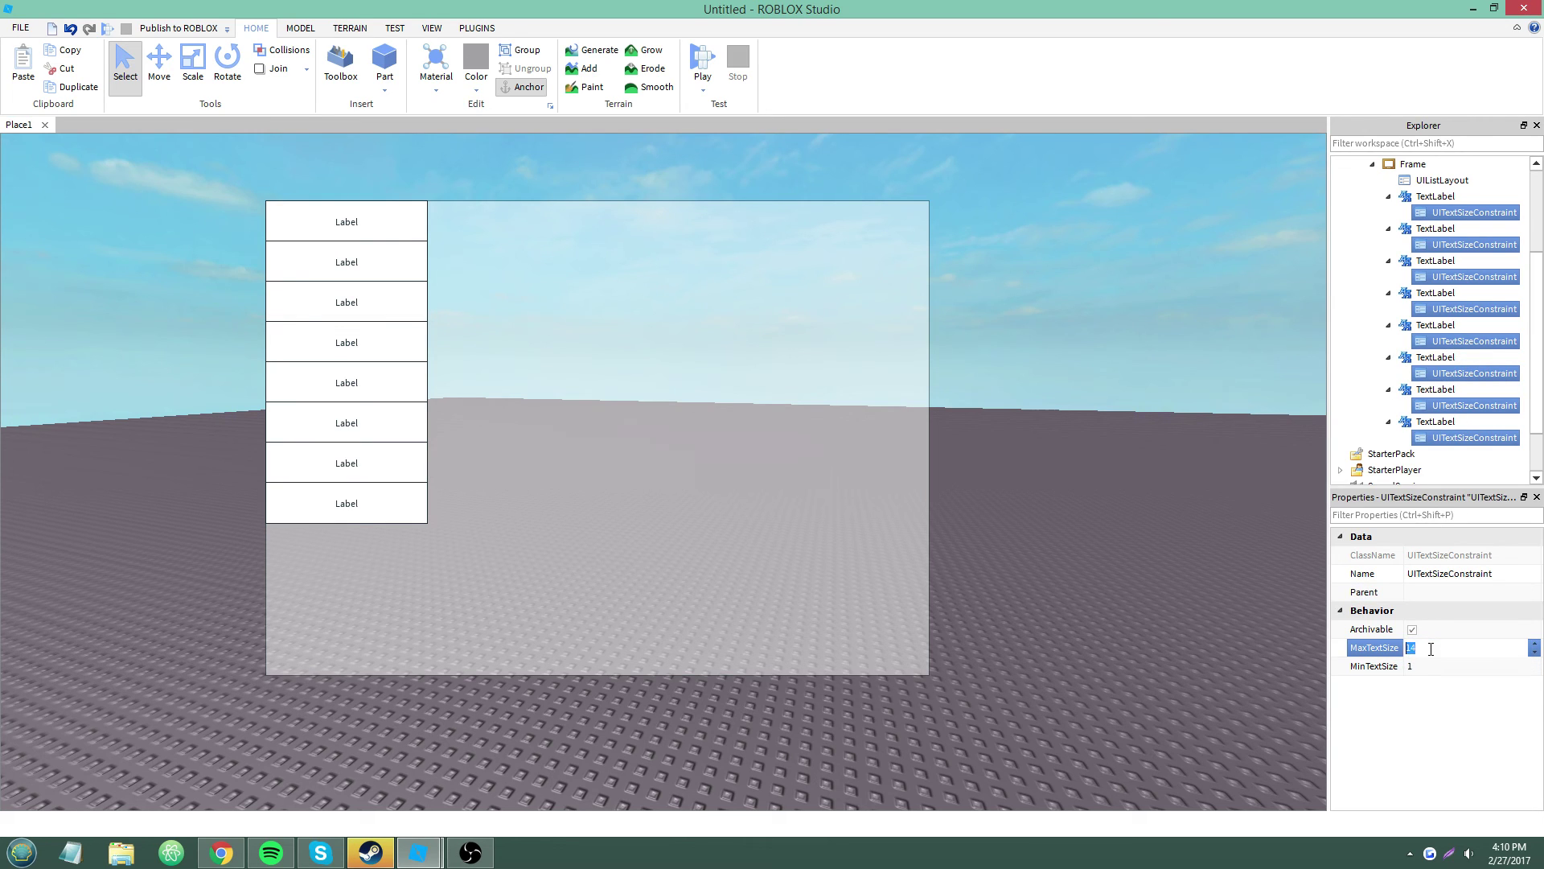
pyautogui.write('5')
pyautogui.write('100')
pyautogui.click(1436, 665)
pyautogui.write('50')
pyautogui.press('Return')
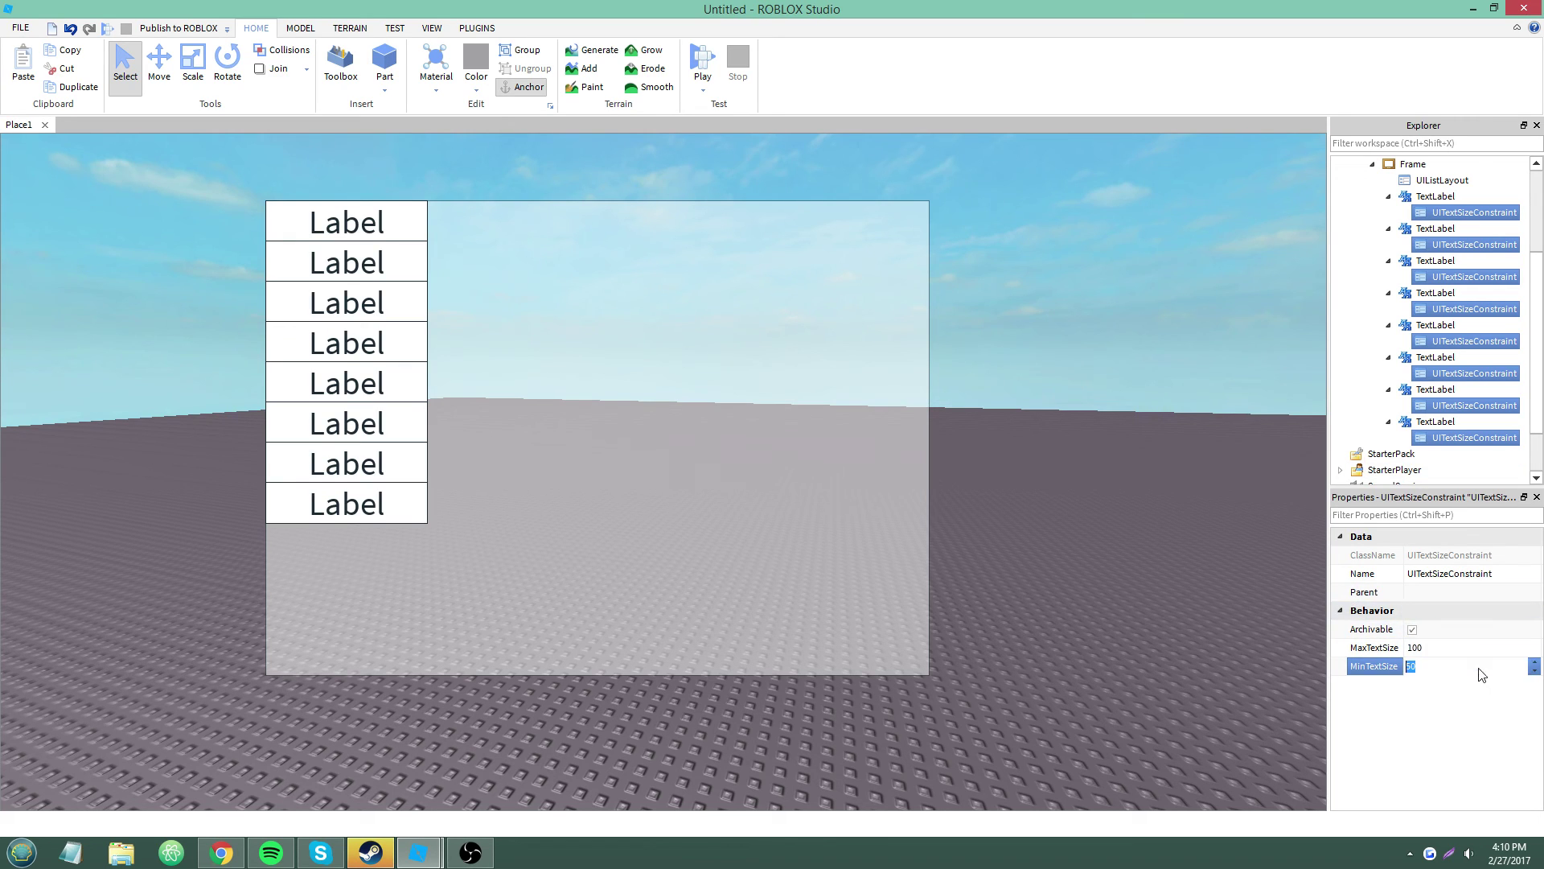
# Step: Return the eight UITextSizeConstraints to a MinTextSize of 1 and a MaxTextSize of 14
pyautogui.click(1464, 649)
pyautogui.click(1418, 666)
pyautogui.write('1')
pyautogui.click(1446, 650)
pyautogui.write('14')
pyautogui.press('Return')
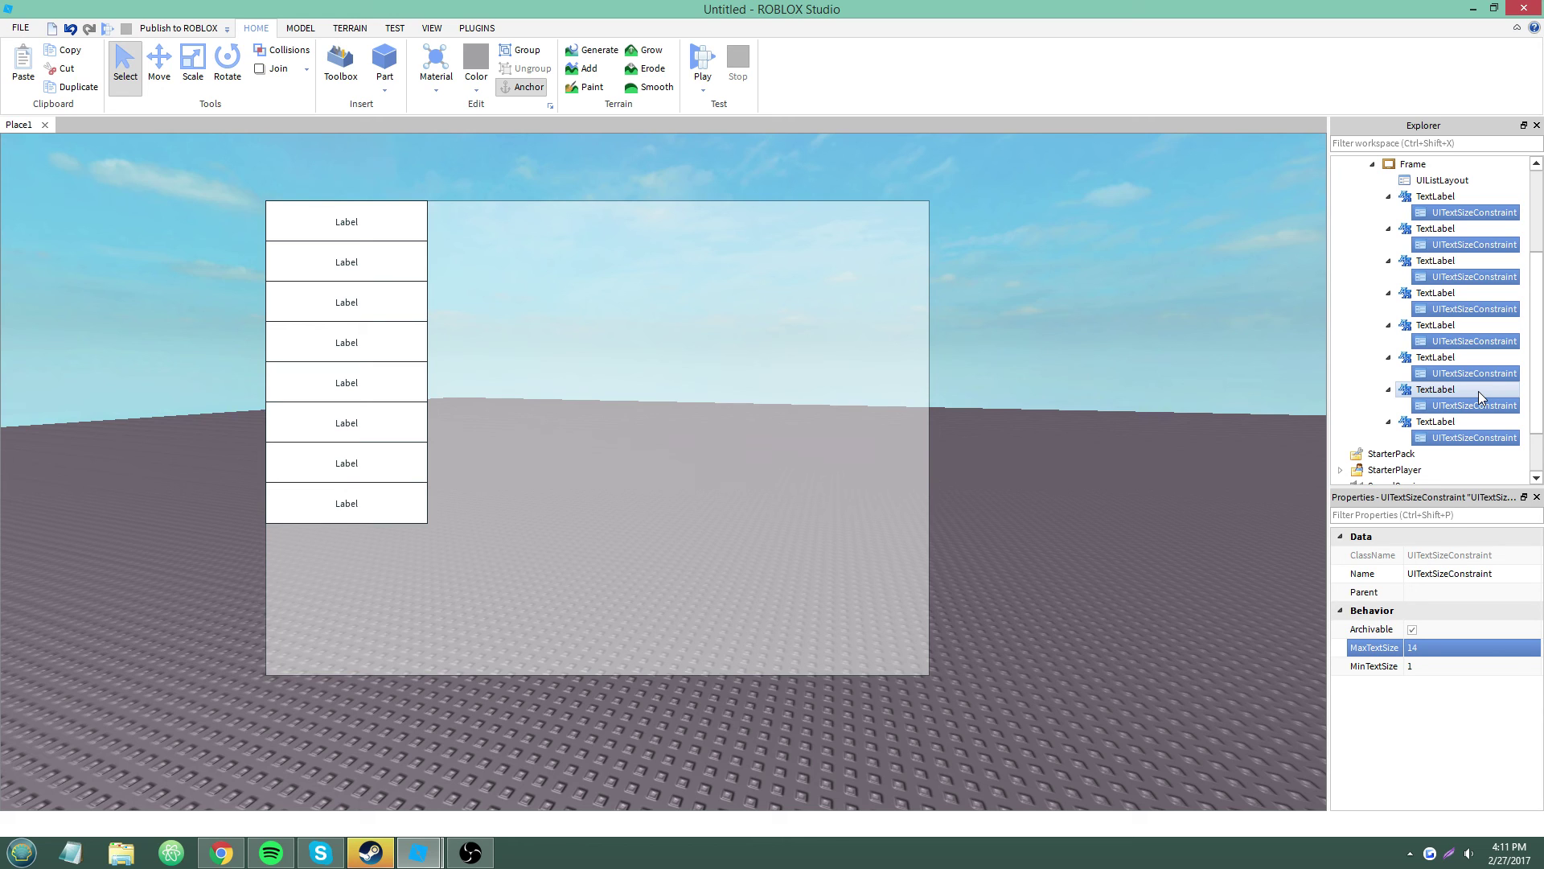
# Step: Delete all eight UITextSizeConstraints and the Frame's UIListLayout
pyautogui.press('Delete')
pyautogui.click(1475, 246)
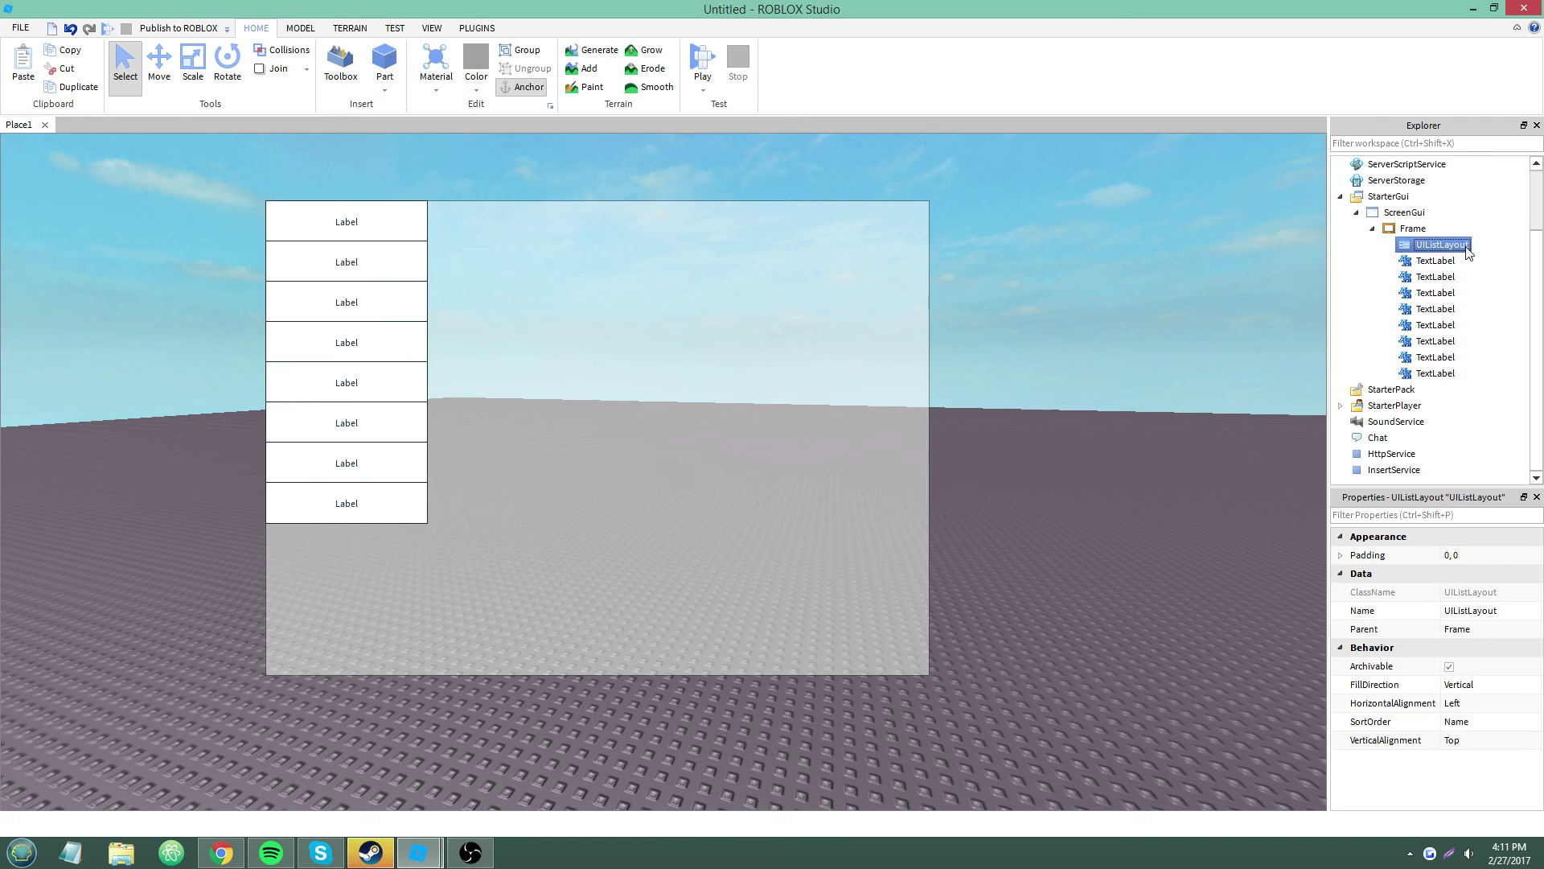
pyautogui.press('Delete')
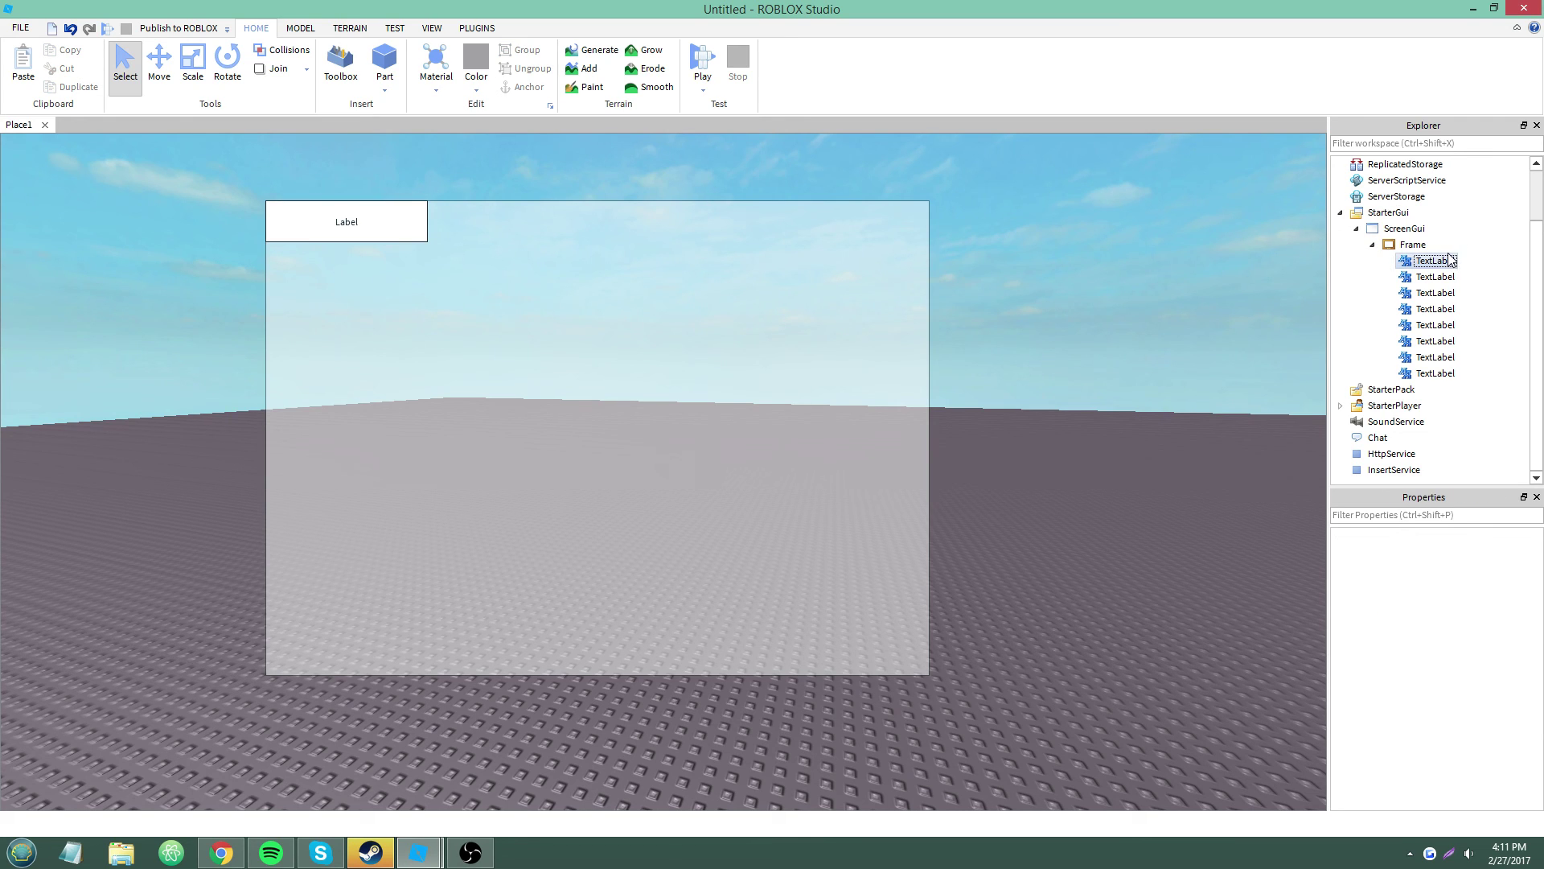